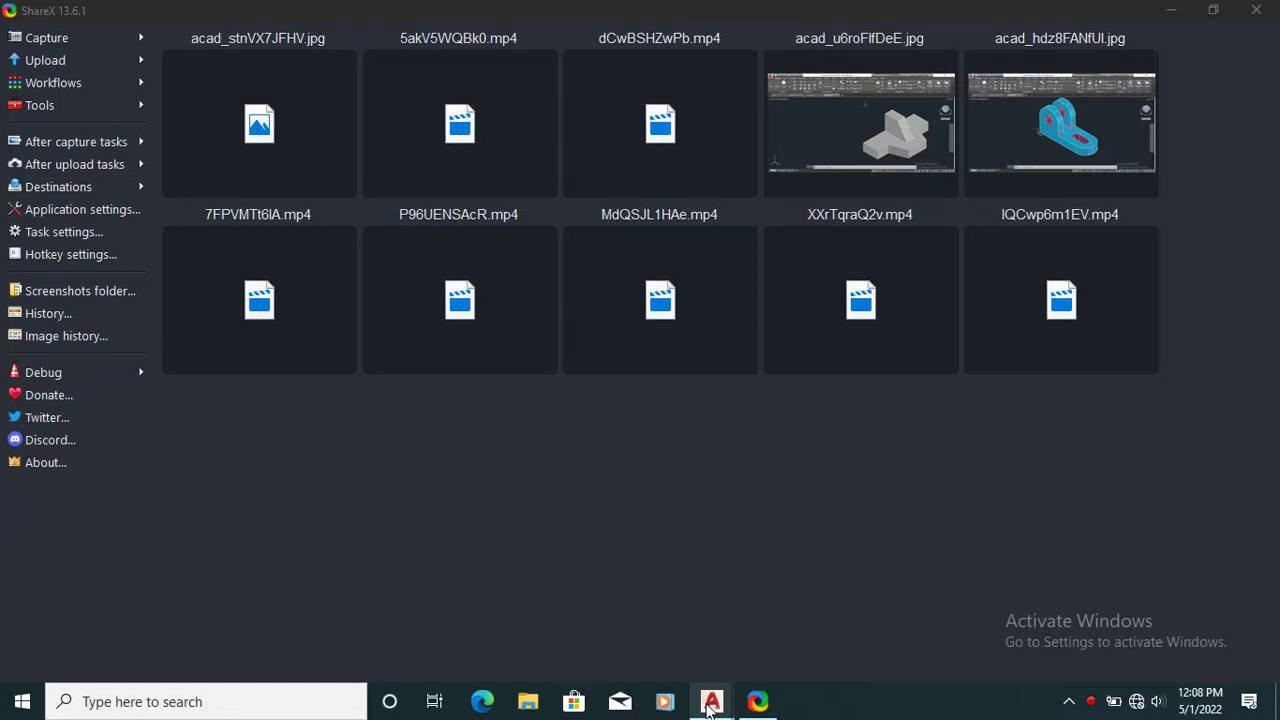
Step: Bring AutoCAD forward and zoom and pan Drawing2 so the origin sits lower-left beside the reference sketch
click(709, 703)
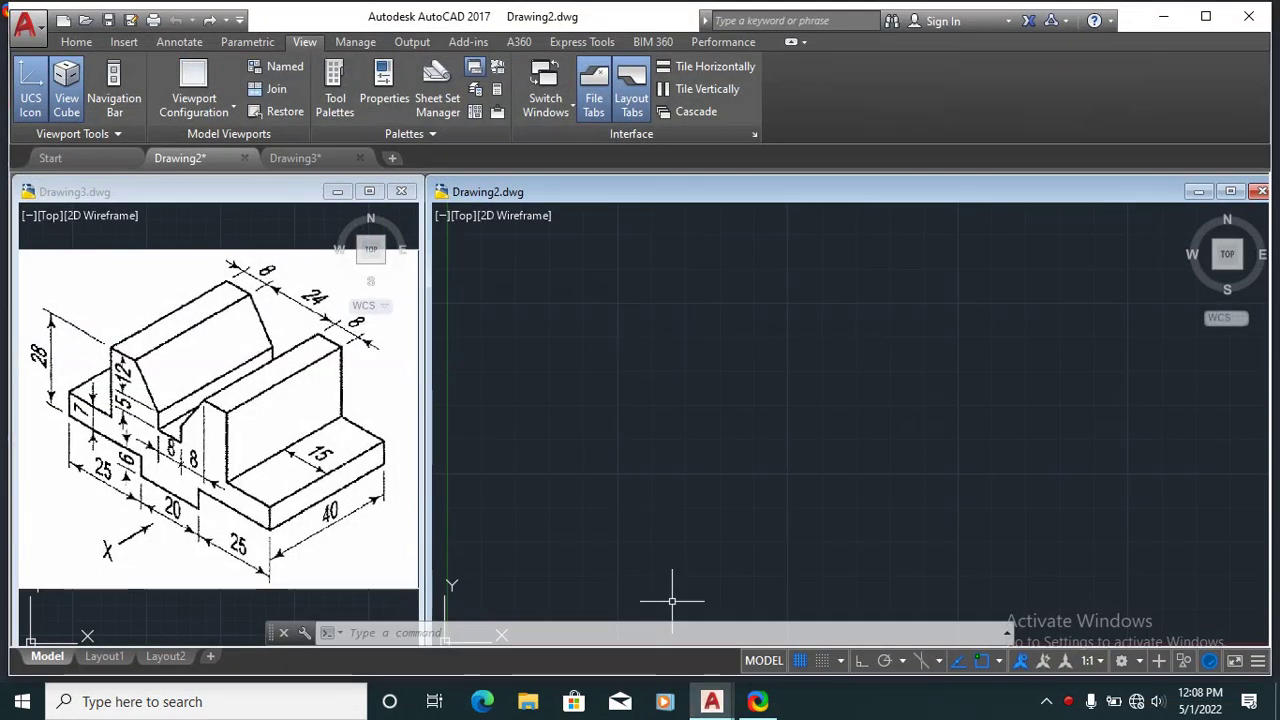
scroll(772, 397, up, 4)
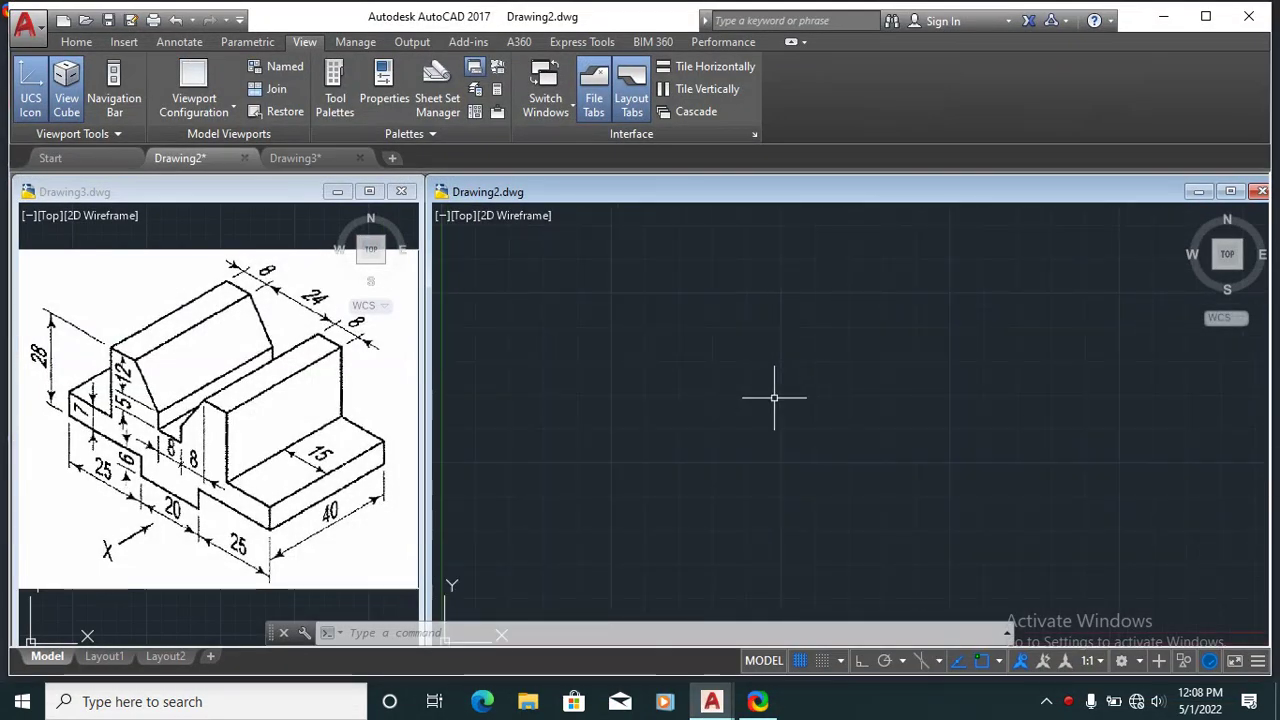
scroll(774, 398, down, 2)
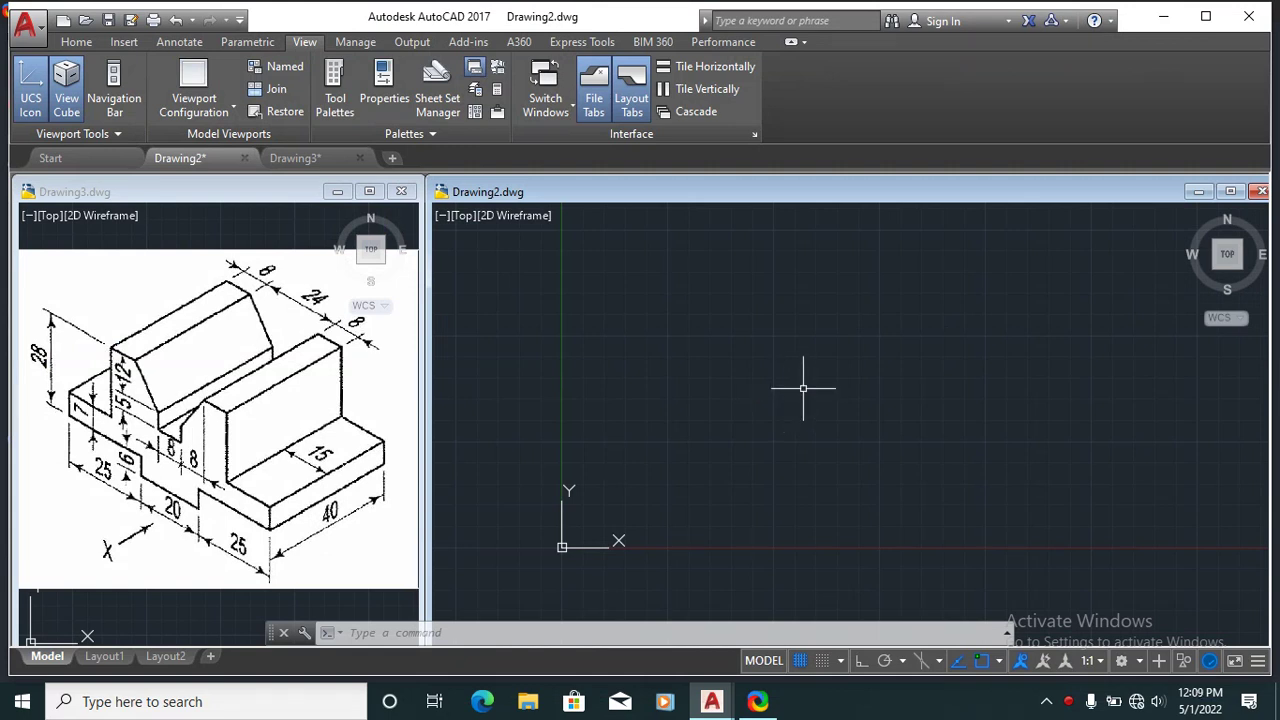
scroll(803, 388, up, 1)
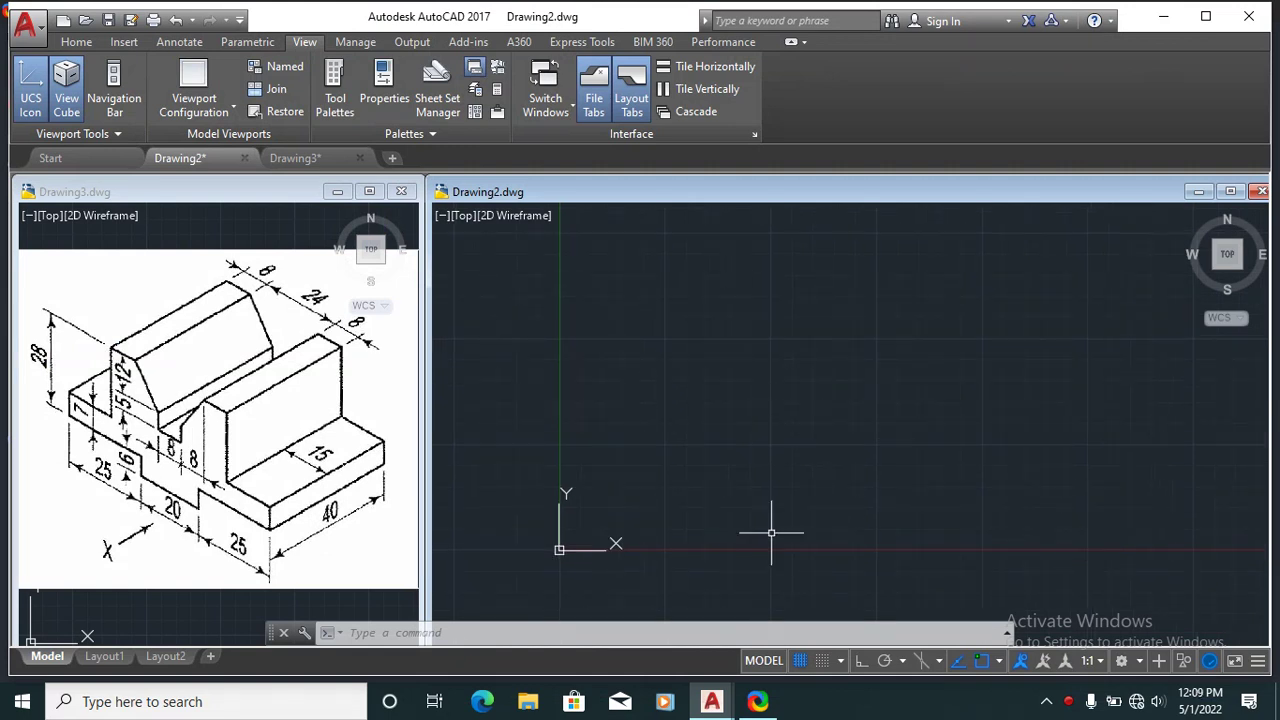
middle_drag(707, 544, 614, 534)
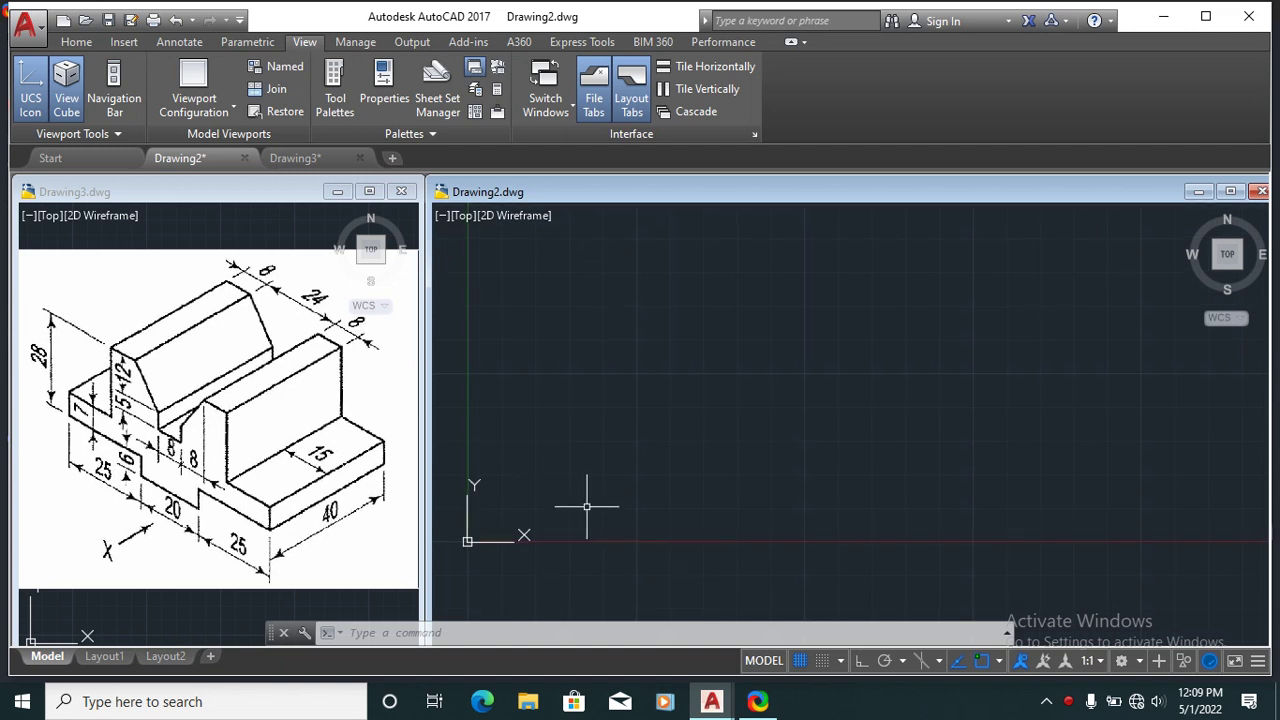
scroll(587, 507, up, 2)
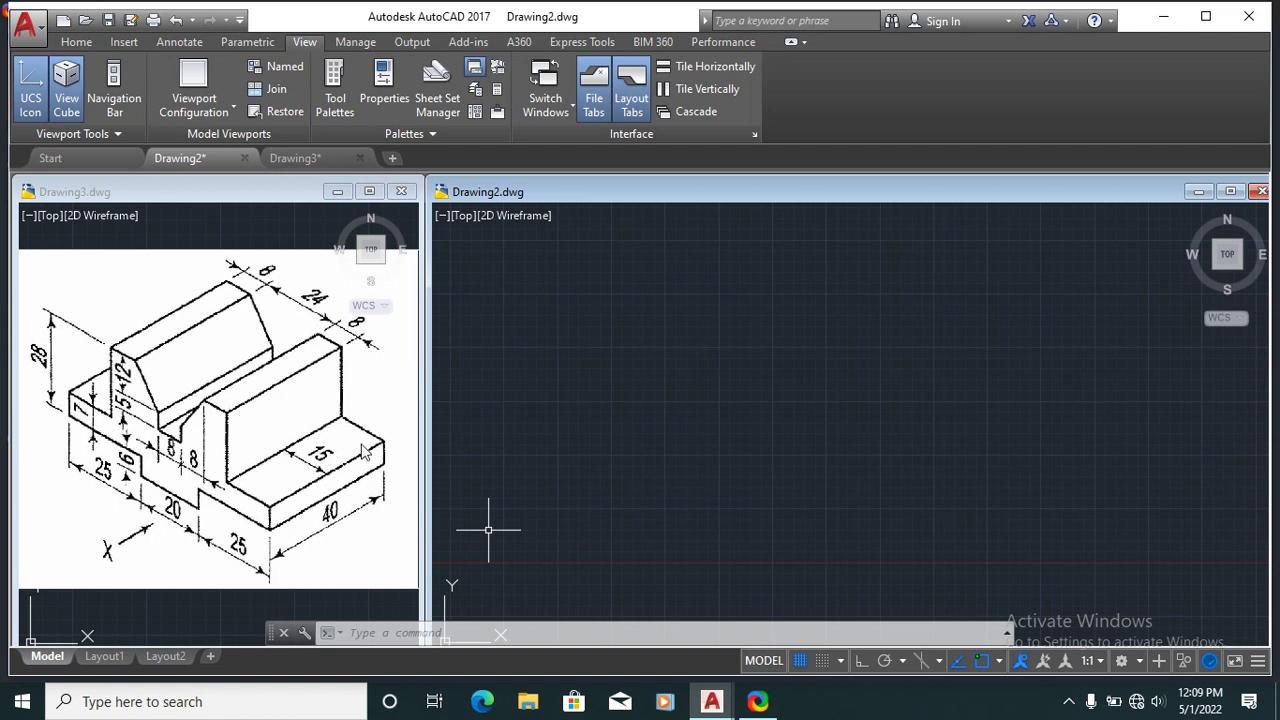
Step: Start a line at the outline's start point with the grid hidden and Ortho on
text(l)
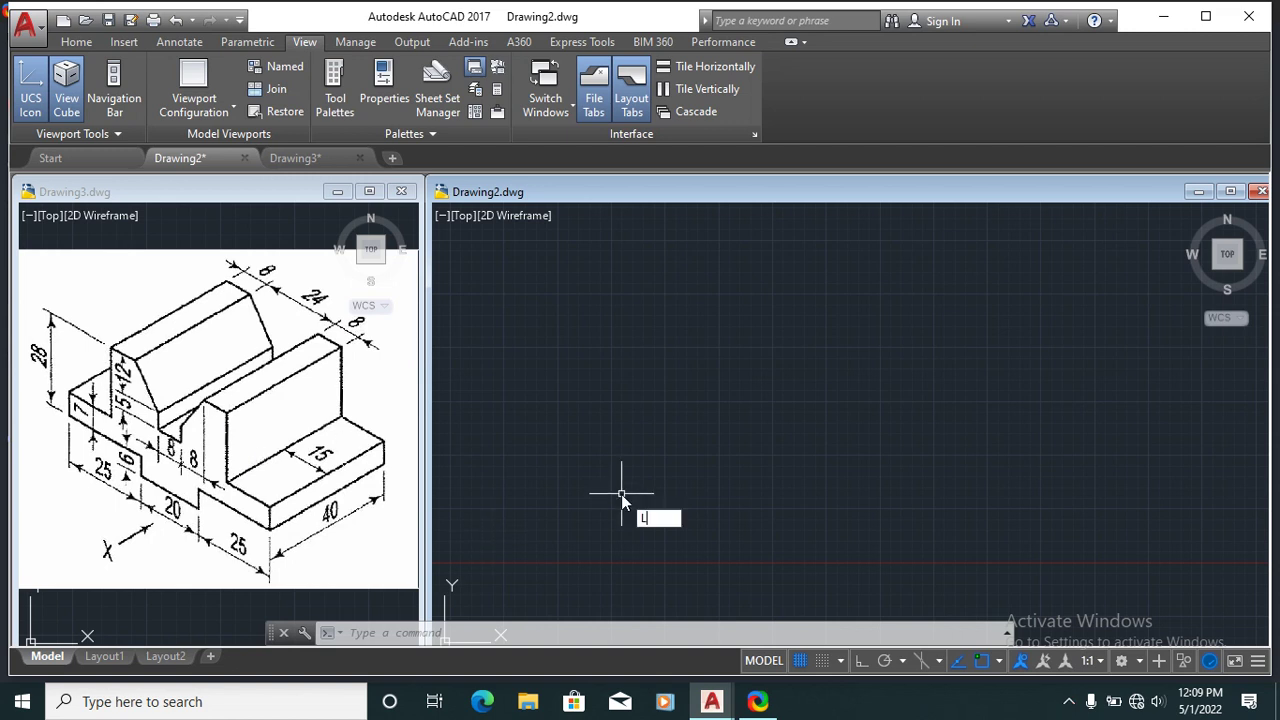
key(Return)
key(Escape)
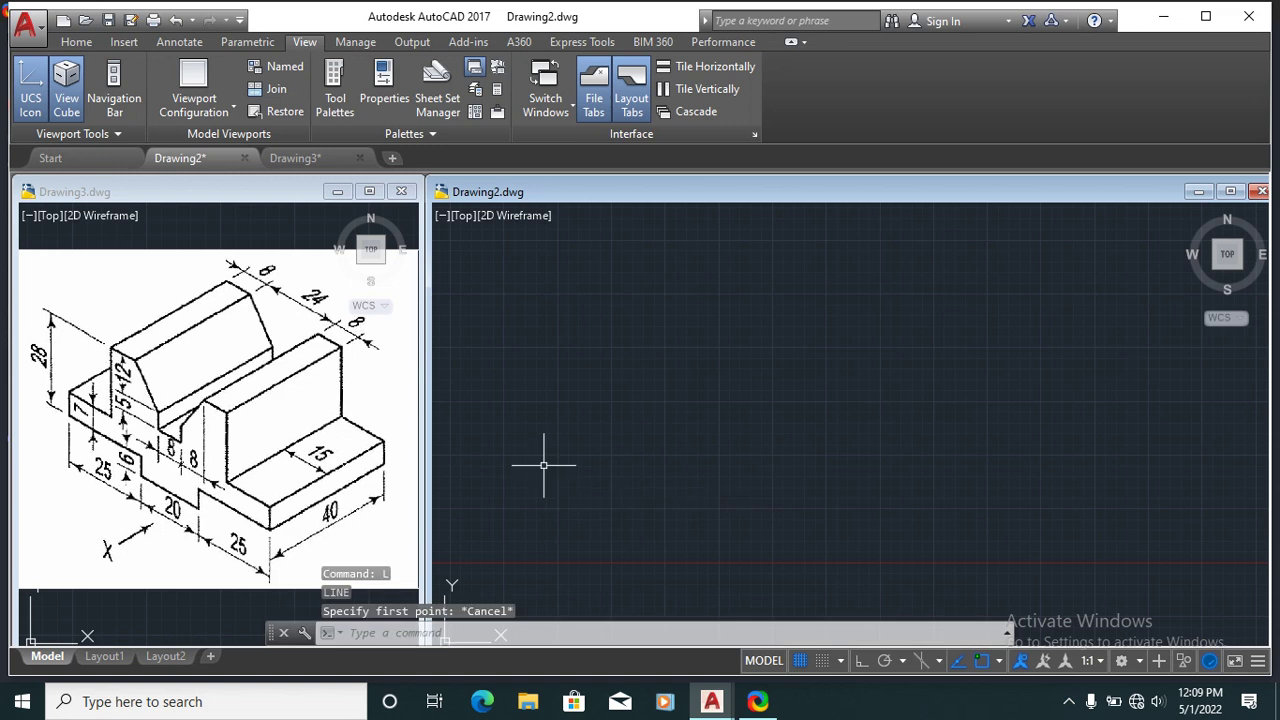
key(F7)
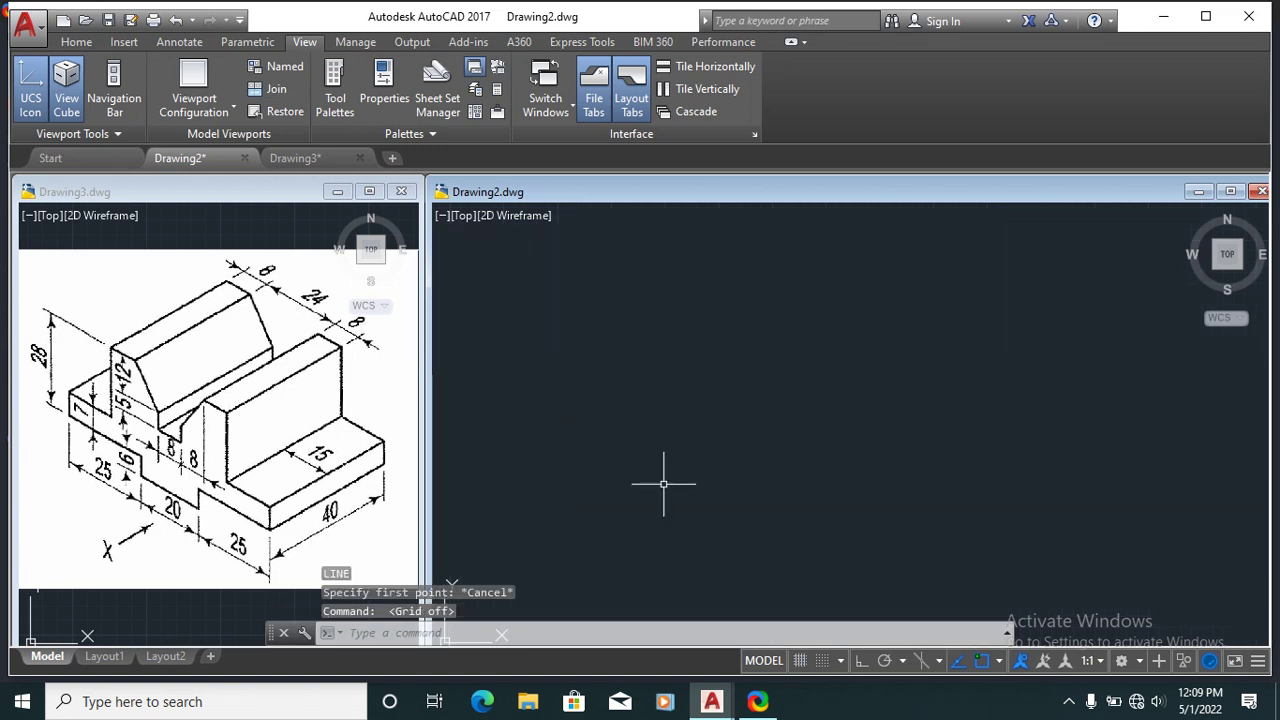
key(space)
click(575, 505)
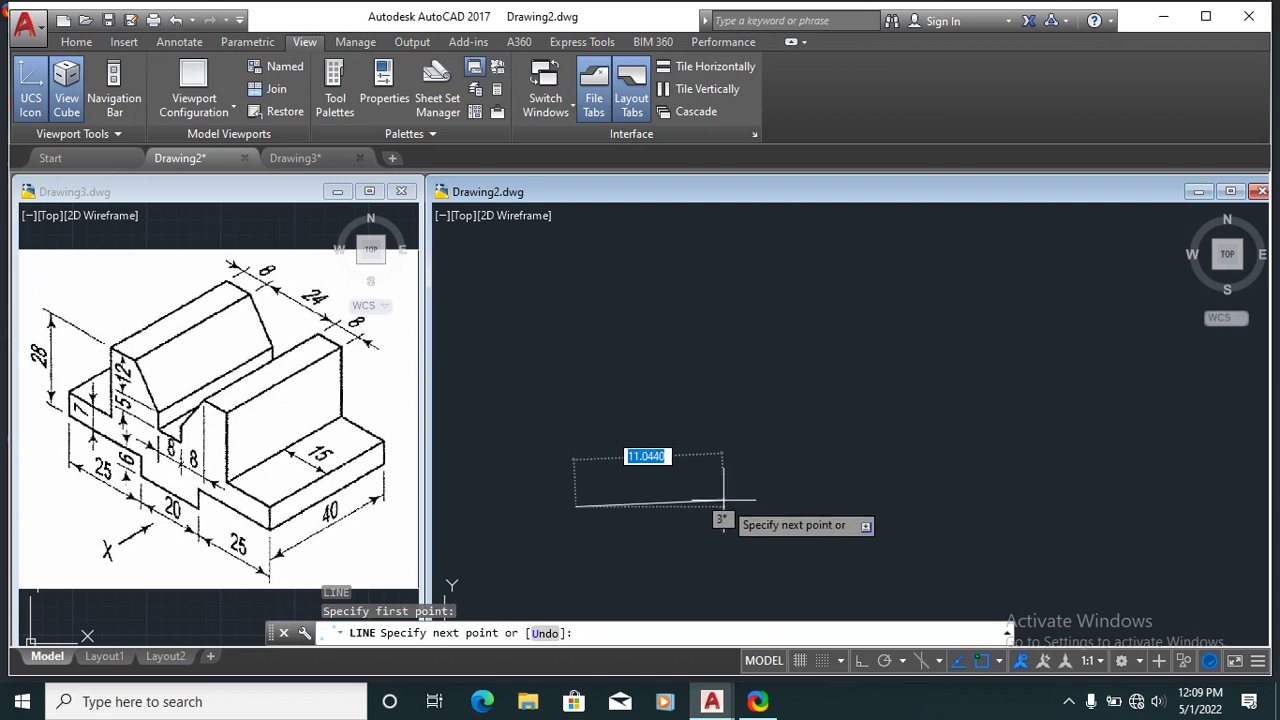
key(F8)
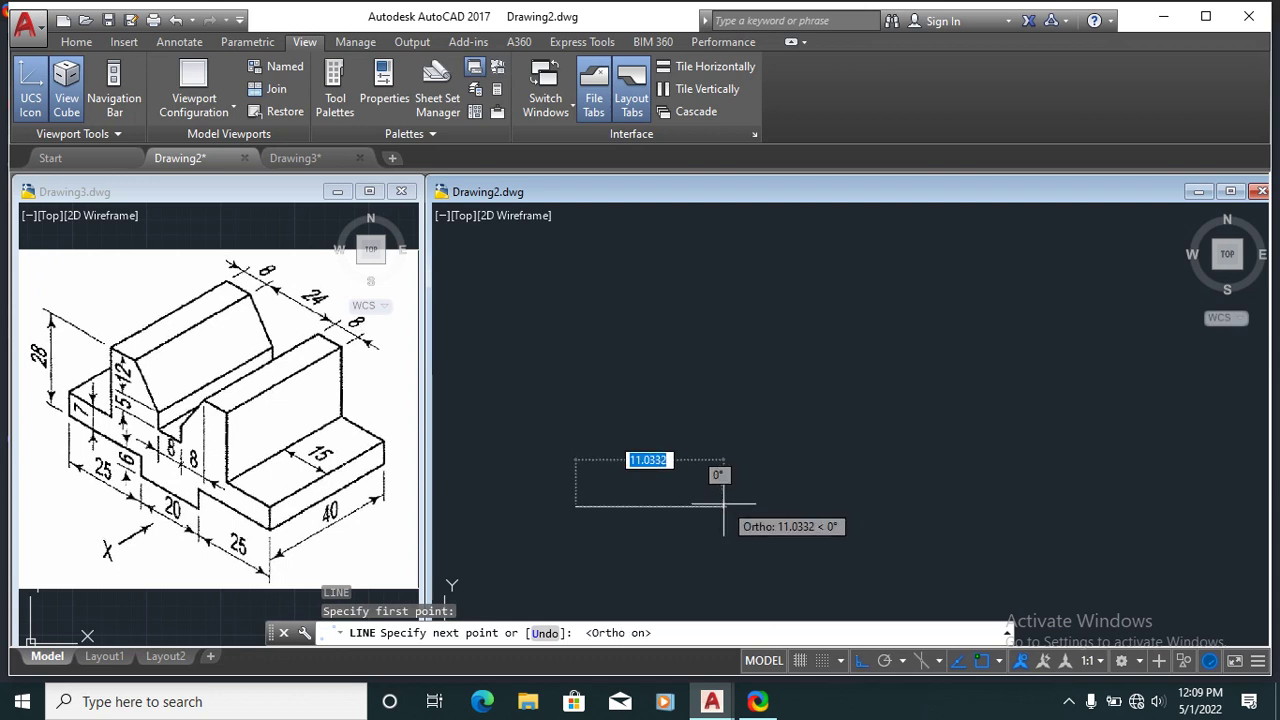
Step: Draw the lower notch: 25 across, 6 down, 20 across, 6 up
text(25)
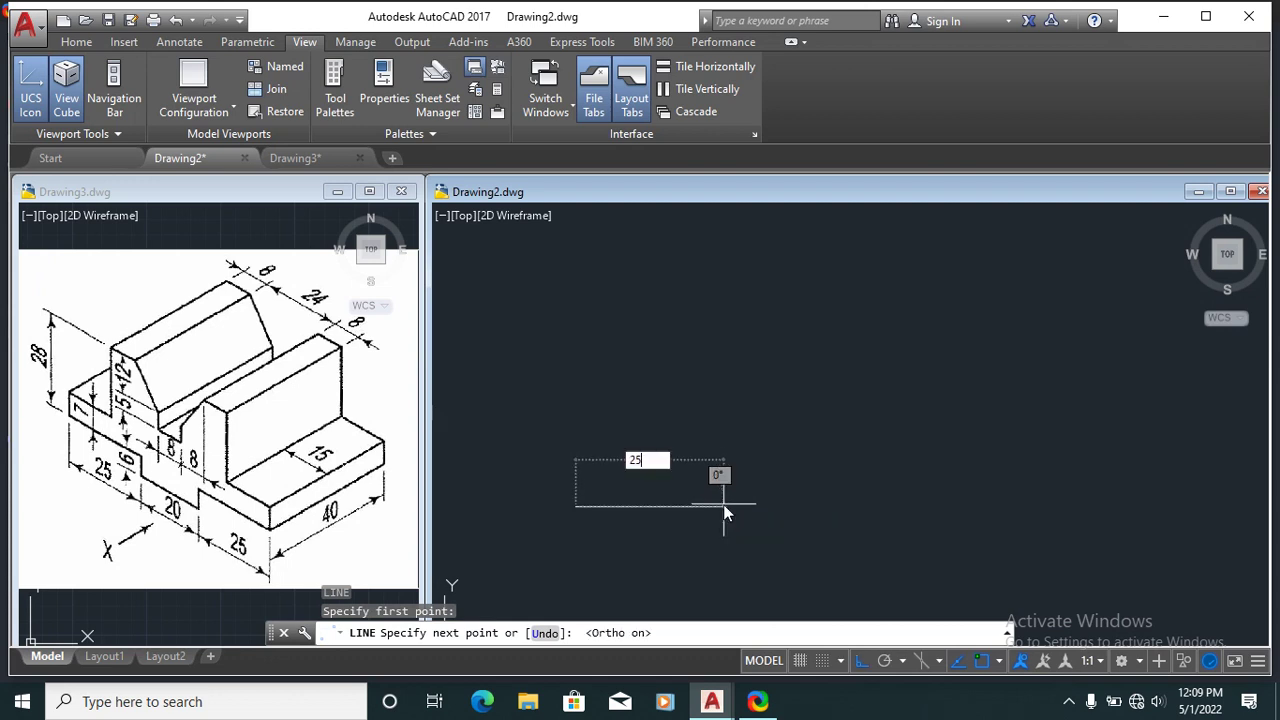
key(Return)
scroll(715, 518, down, 3)
scroll(715, 518, up, 3)
scroll(757, 490, down, 1)
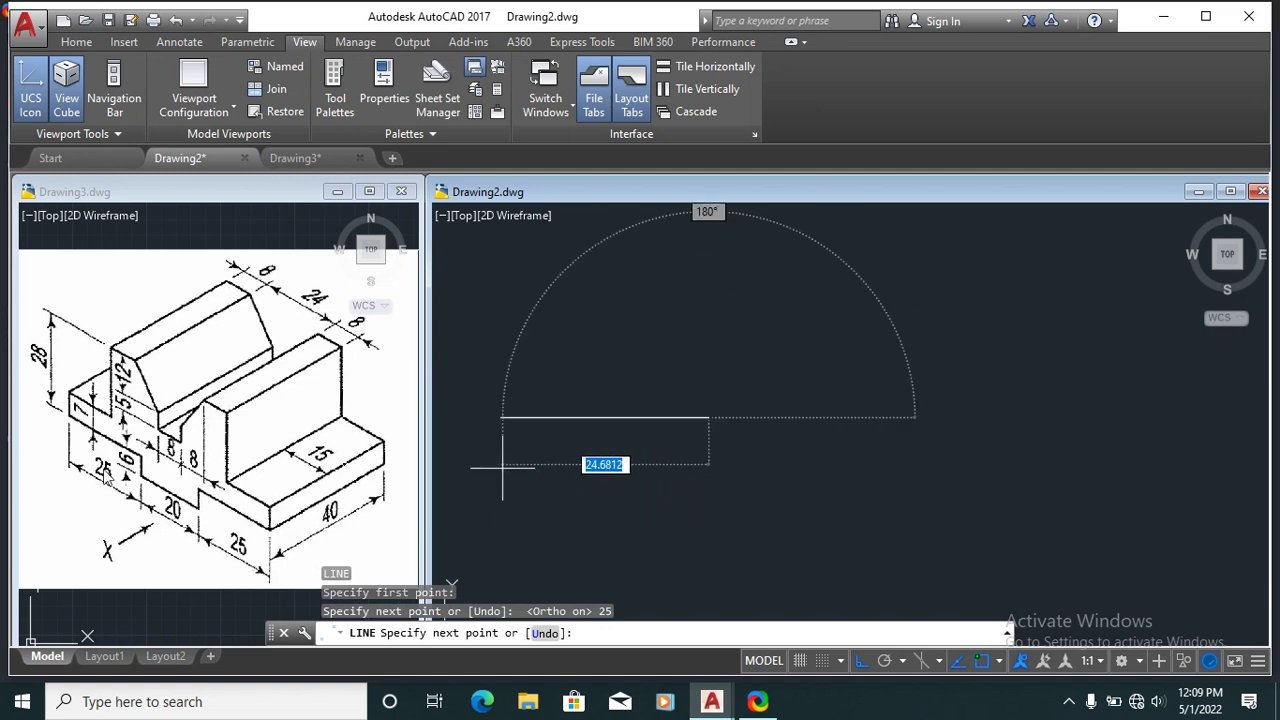
text(6)
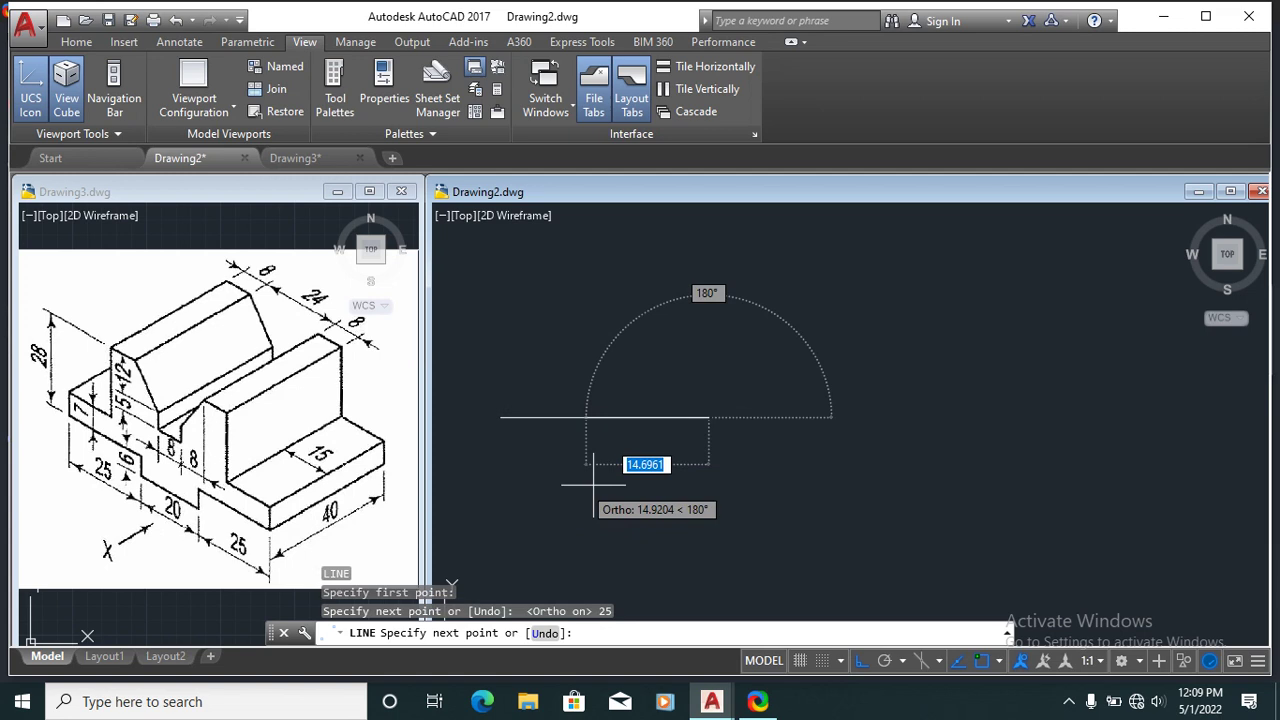
key(Return)
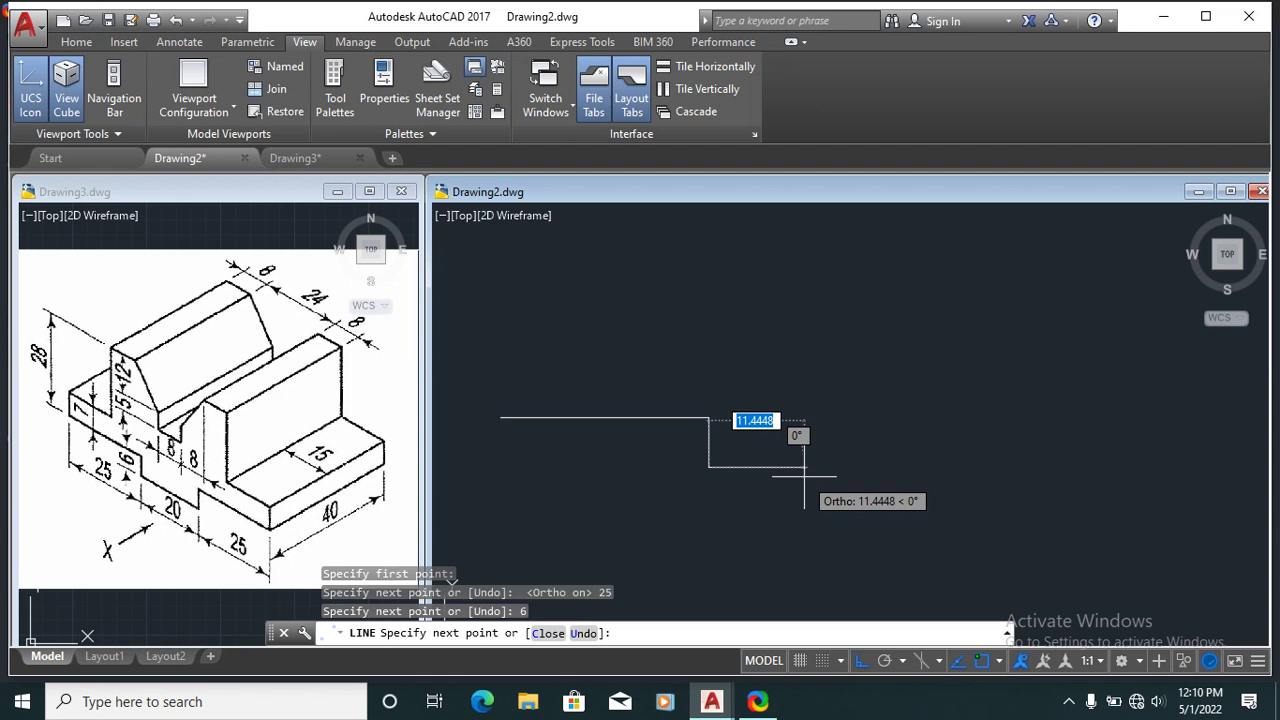
text(20)
key(Return)
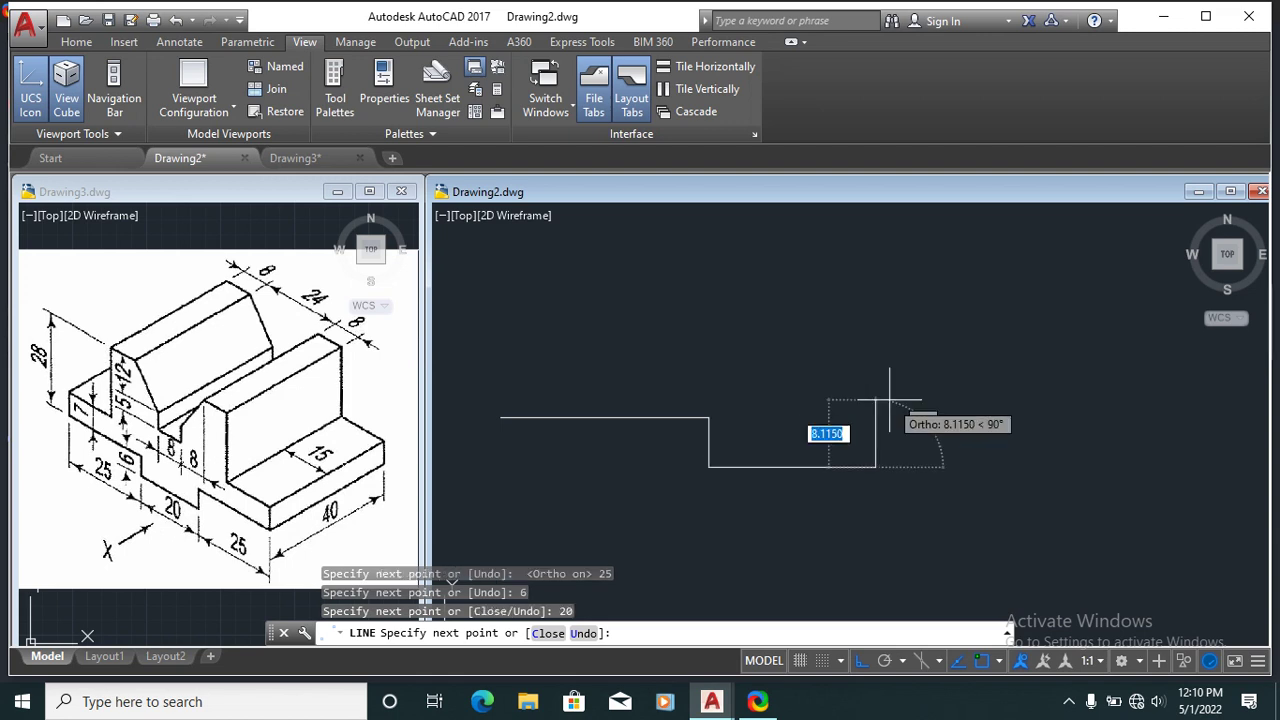
text(6)
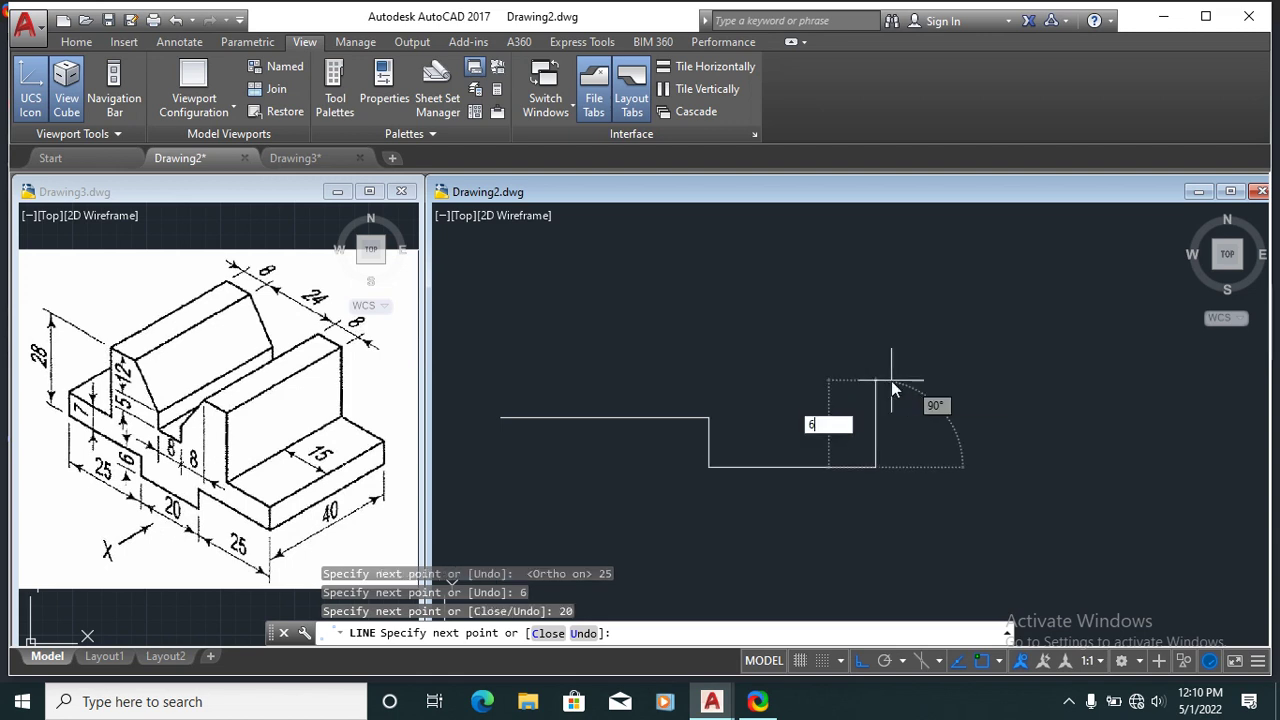
key(Return)
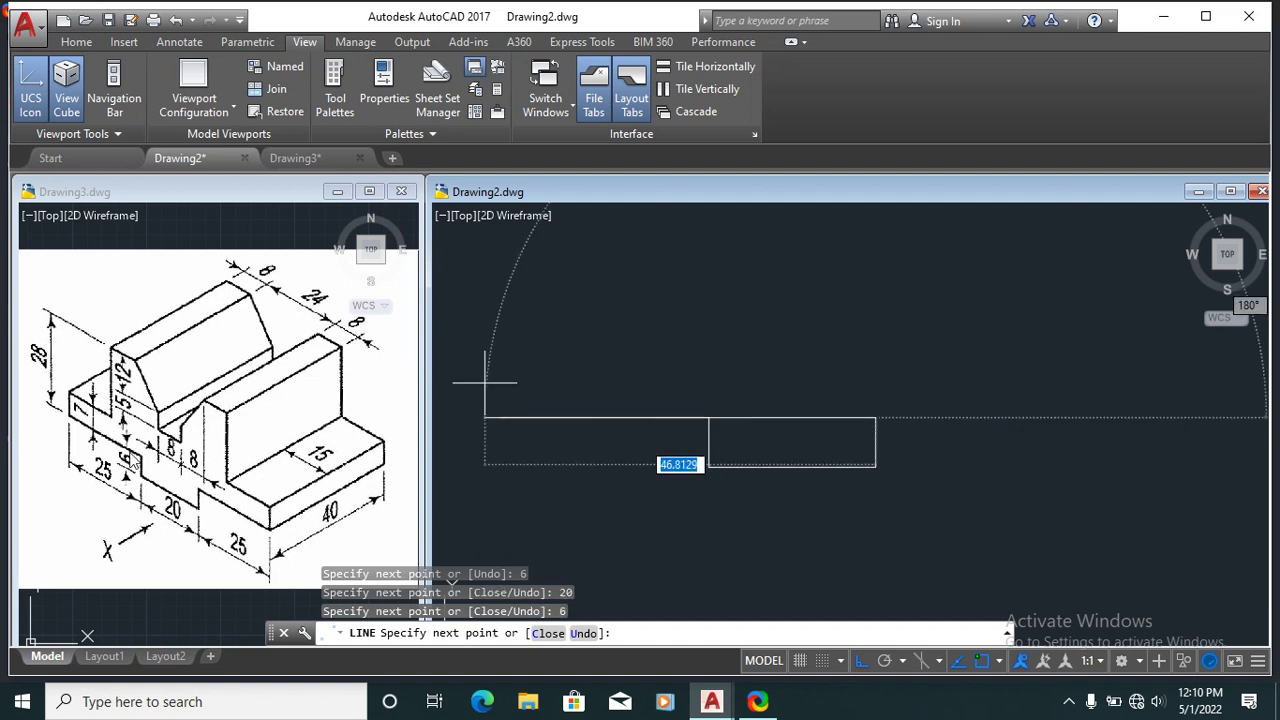
Step: Continue the outline with a 25 horizontal, a 7 rise and a 15 leftward segment
middle_drag(899, 363, 871, 366)
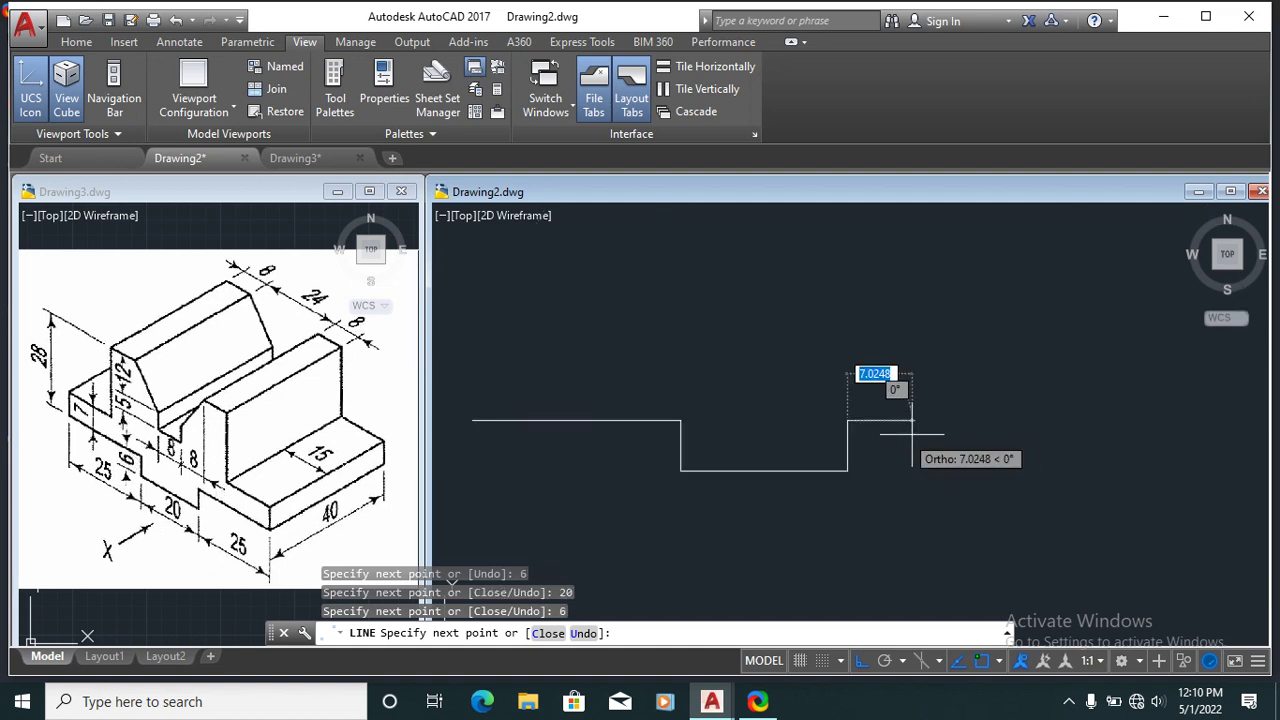
text(25)
key(Return)
mouse_move(930, 435)
middle_down()
mouse_move(877, 443)
mouse_move(892, 437)
middle_up()
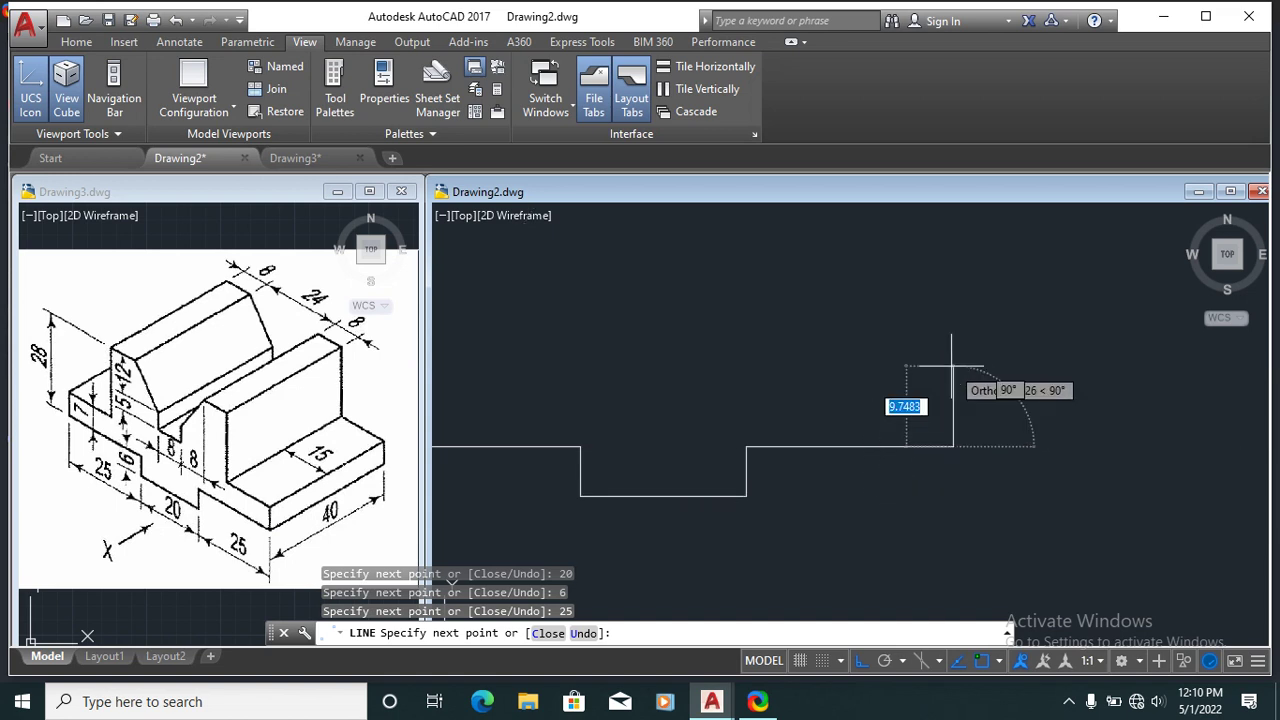
text(7)
key(Return)
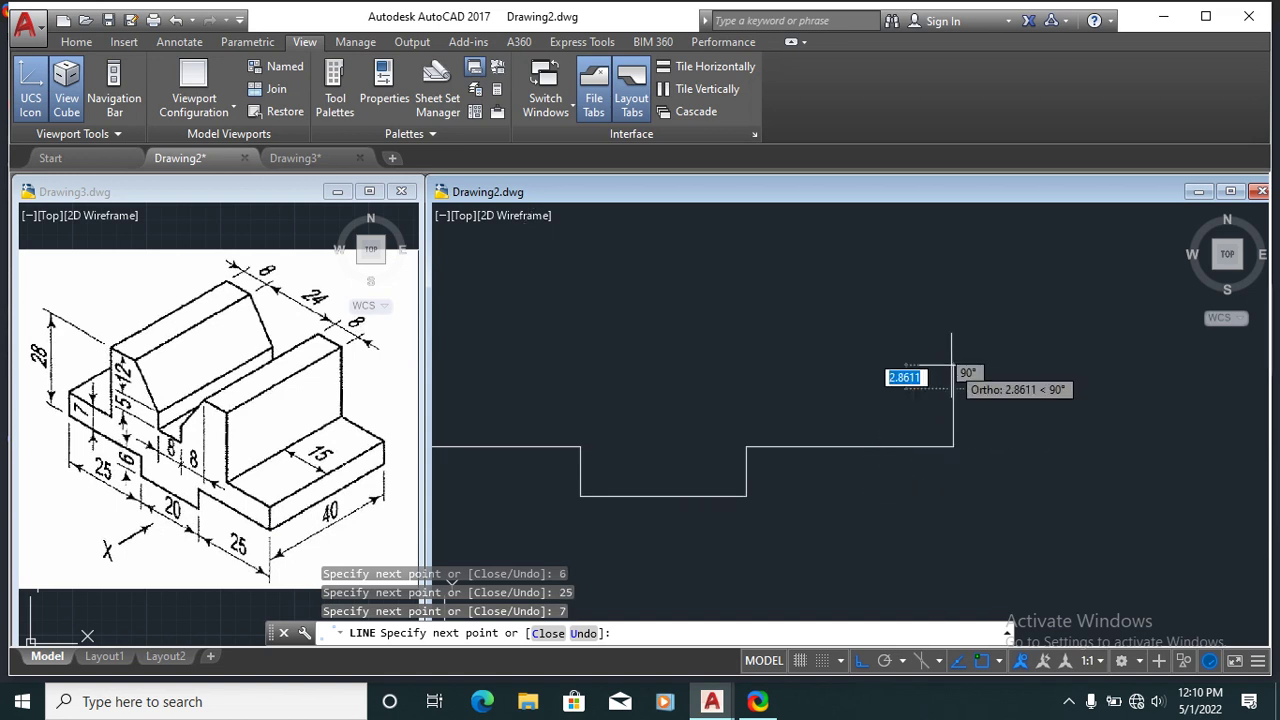
scroll(960, 365, down, 2)
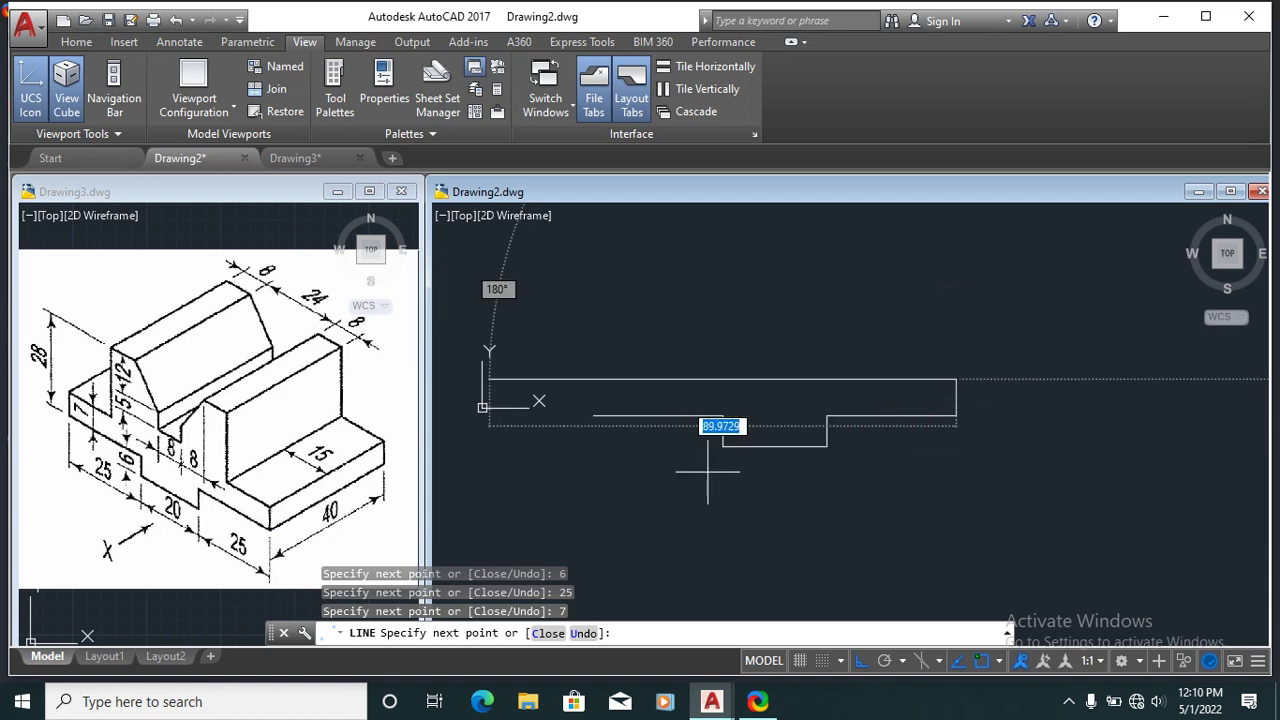
text(15)
key(Return)
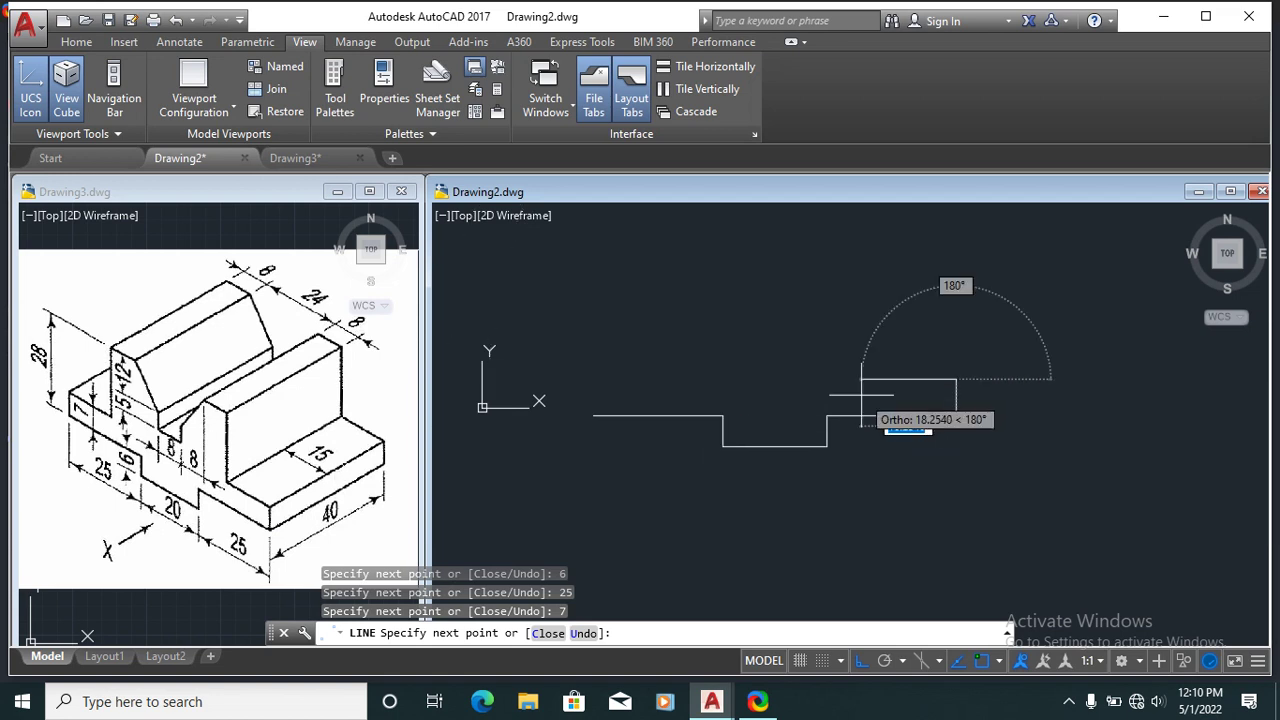
Step: Finish the outline with 21 and 8 vertical segments, then end the line
scroll(875, 480, down, 2)
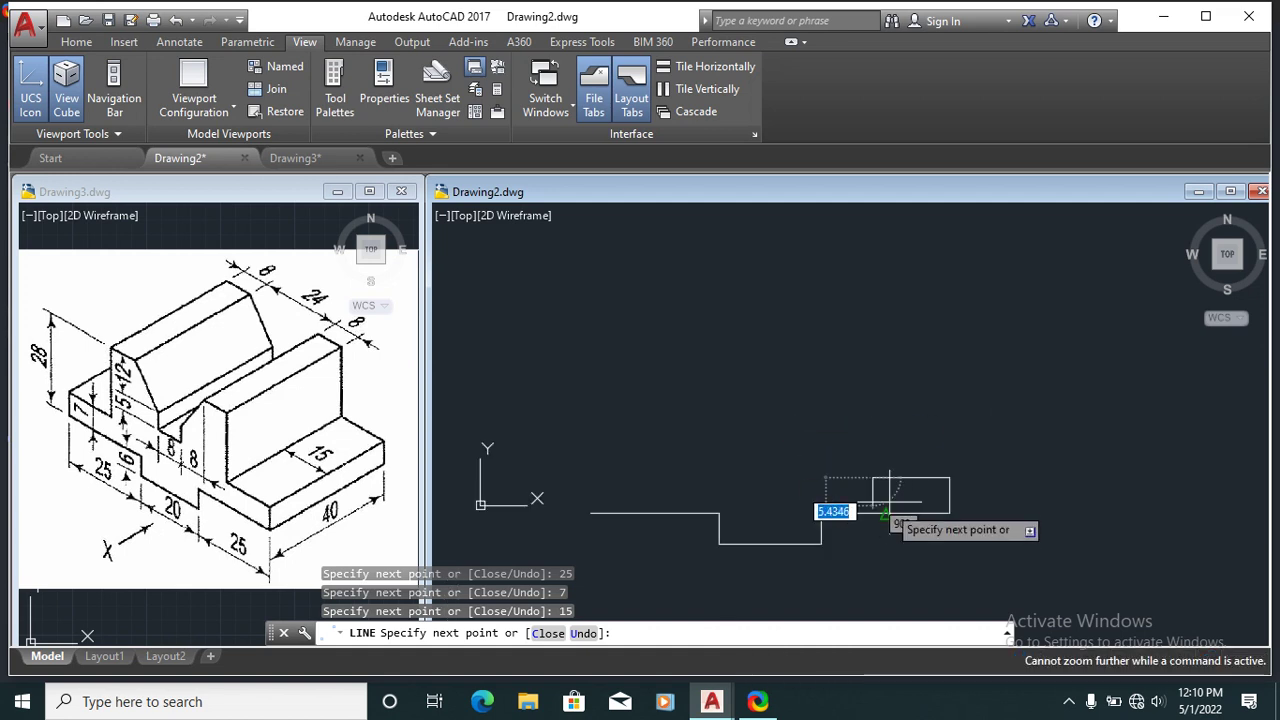
scroll(882, 462, up, 2)
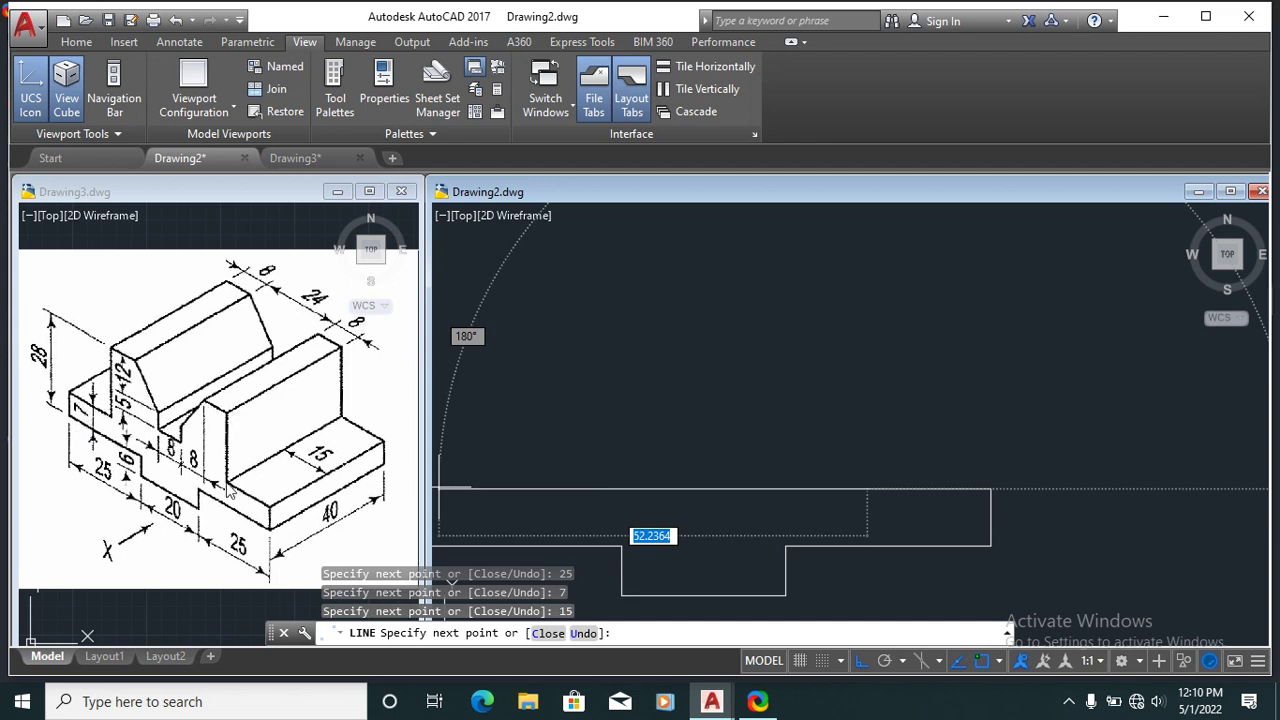
scroll(936, 336, down, 3)
text(21)
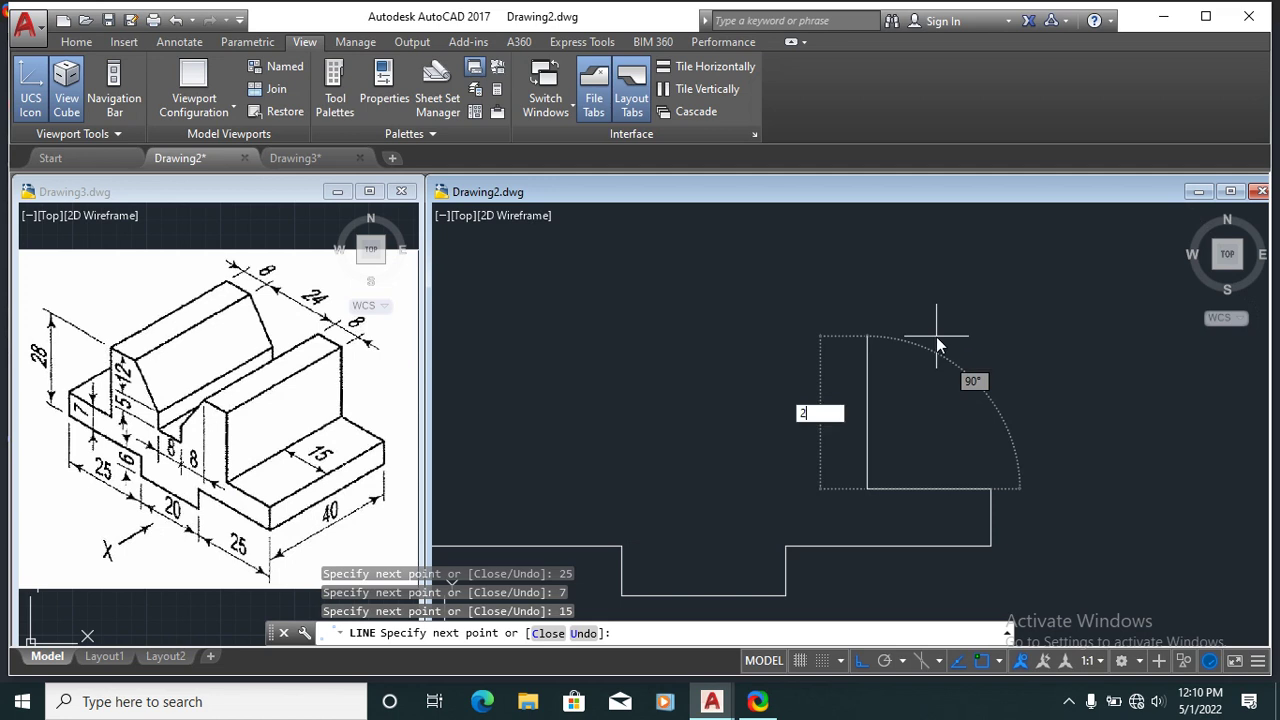
key(Return)
scroll(936, 336, down, 1)
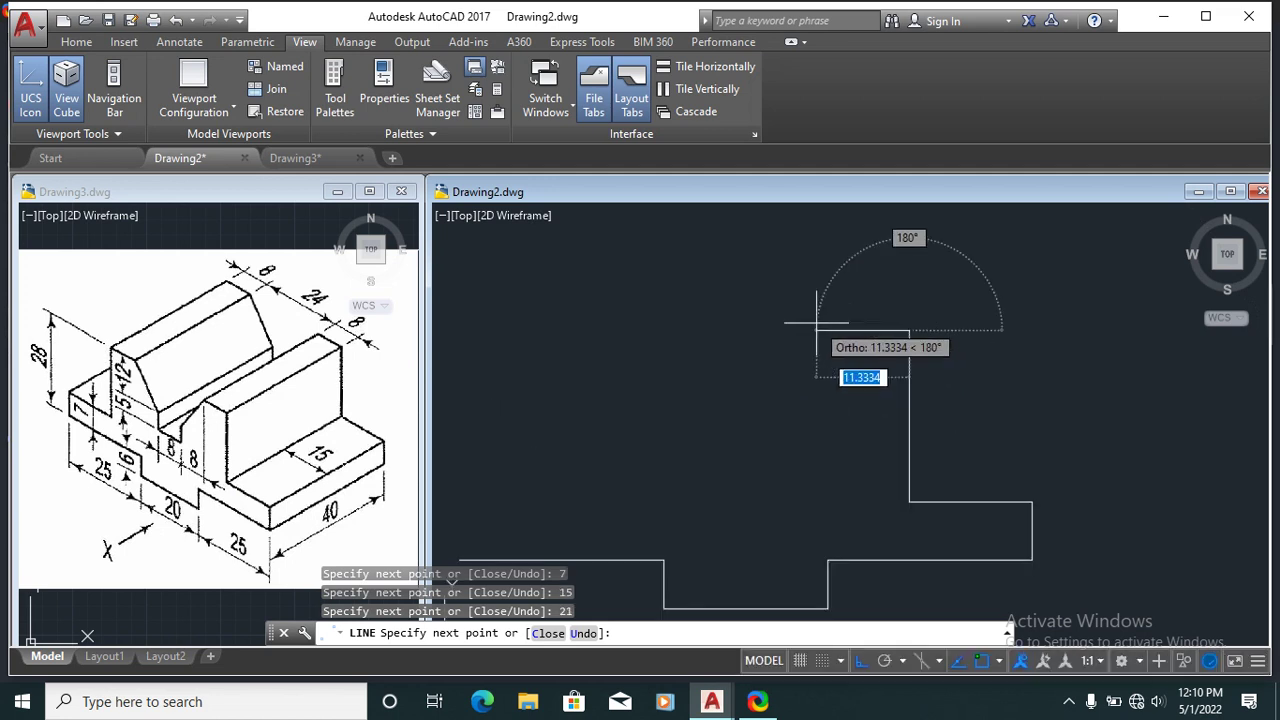
scroll(817, 323, up, 2)
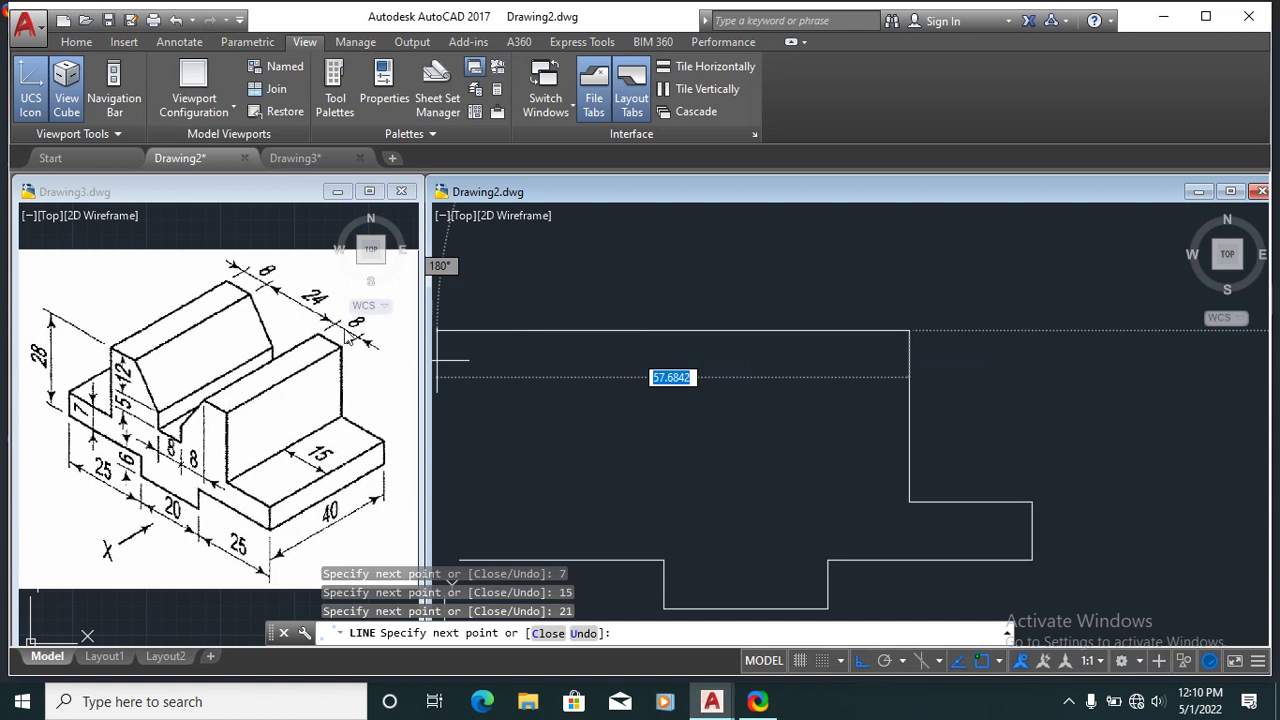
text(8)
key(Return)
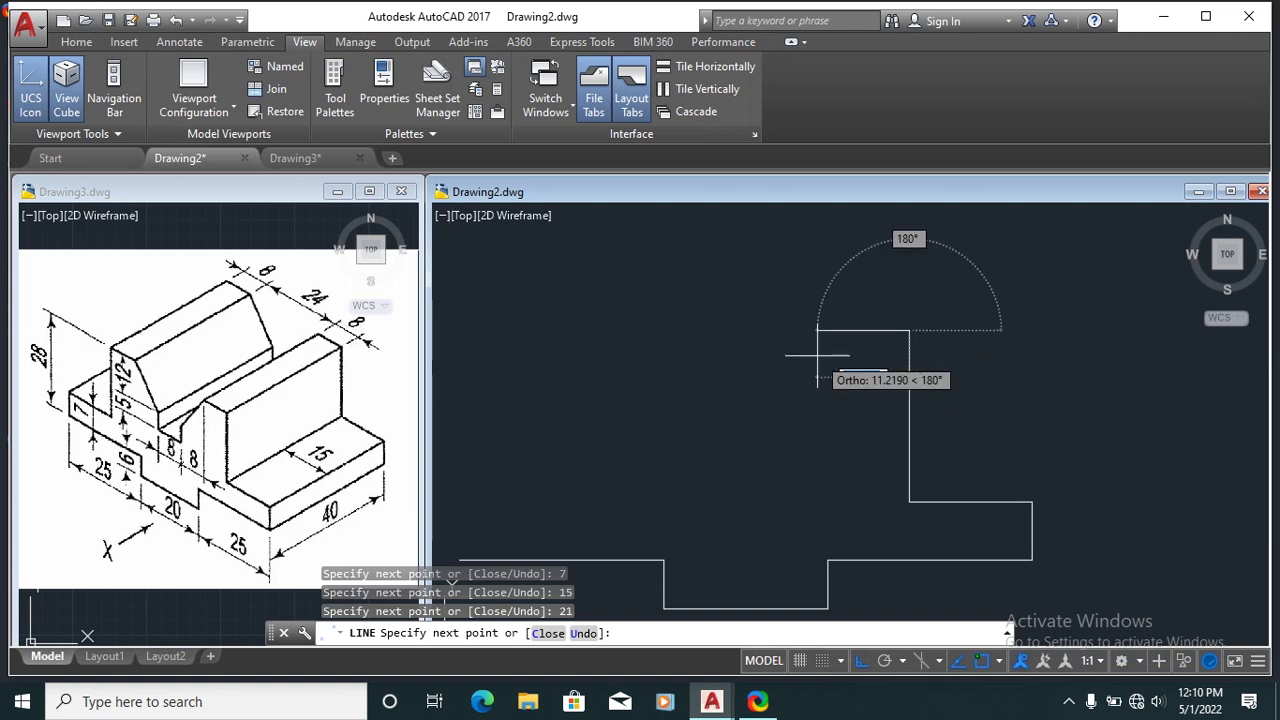
scroll(817, 356, down, 2)
scroll(809, 353, up, 2)
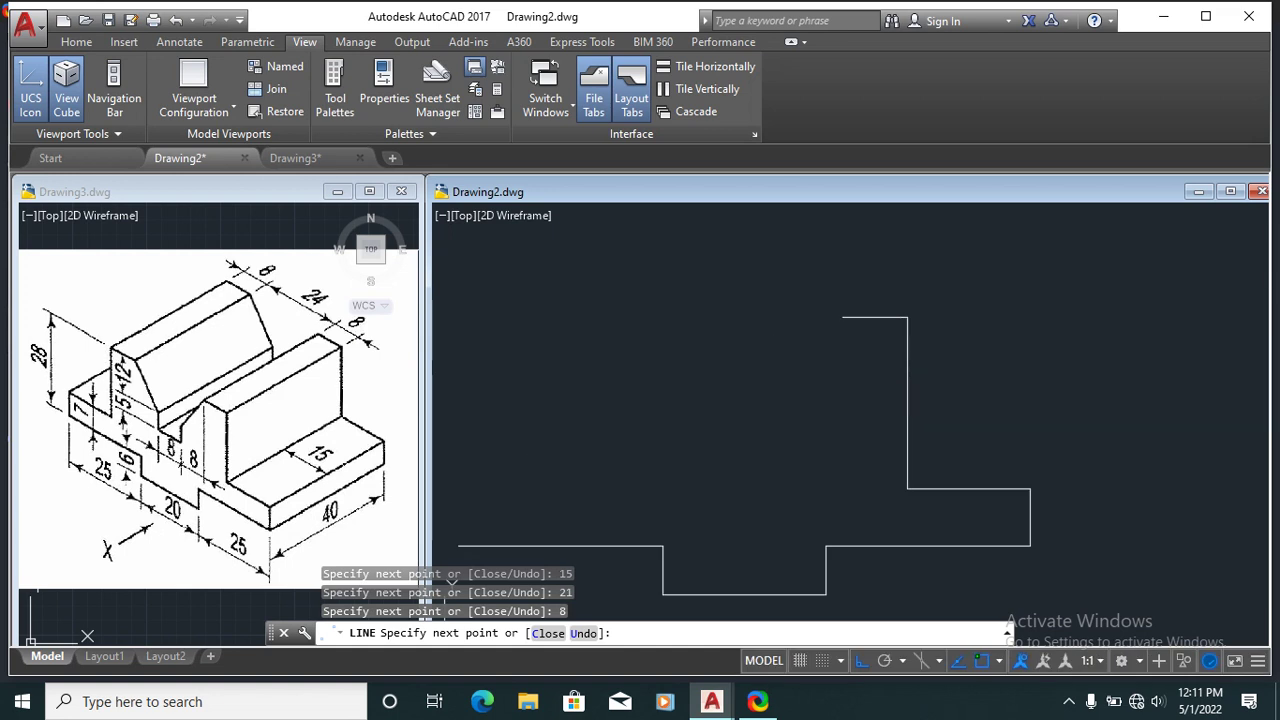
key(Escape)
scroll(765, 349, down, 2)
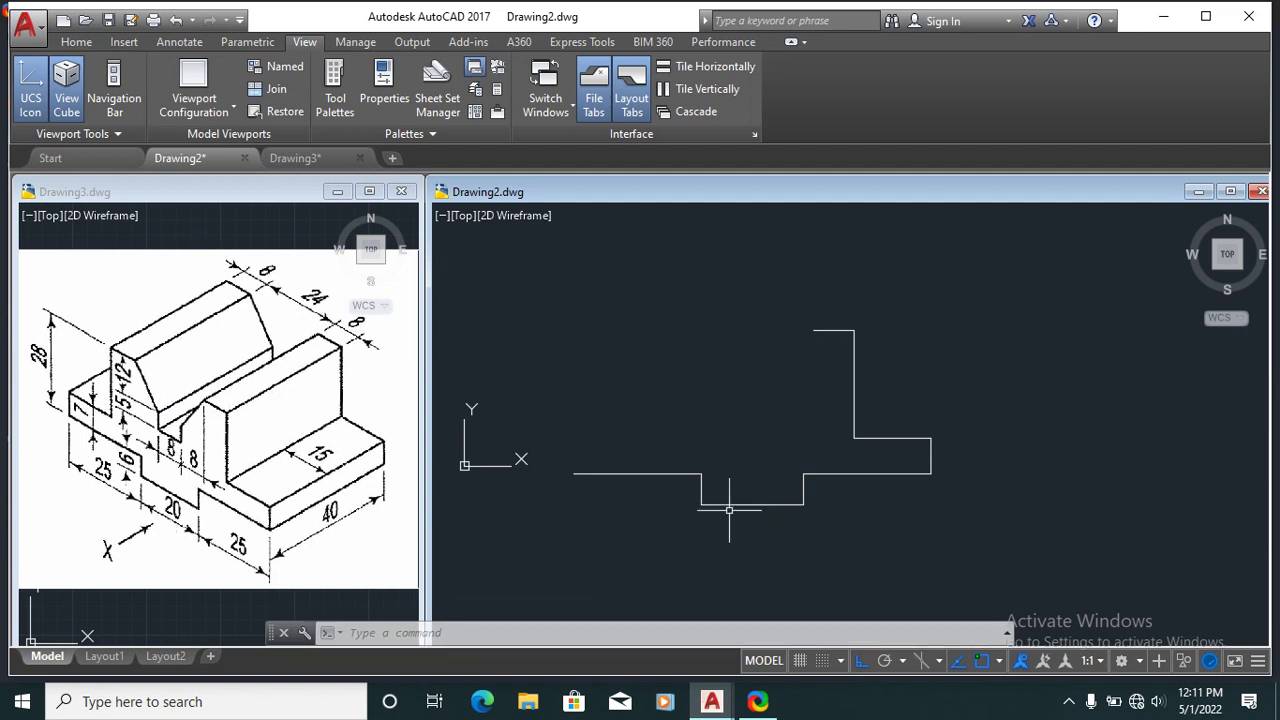
Step: Draw a vertical line from the lower notch's bottom edge to well above the profile
text(l)
key(Return)
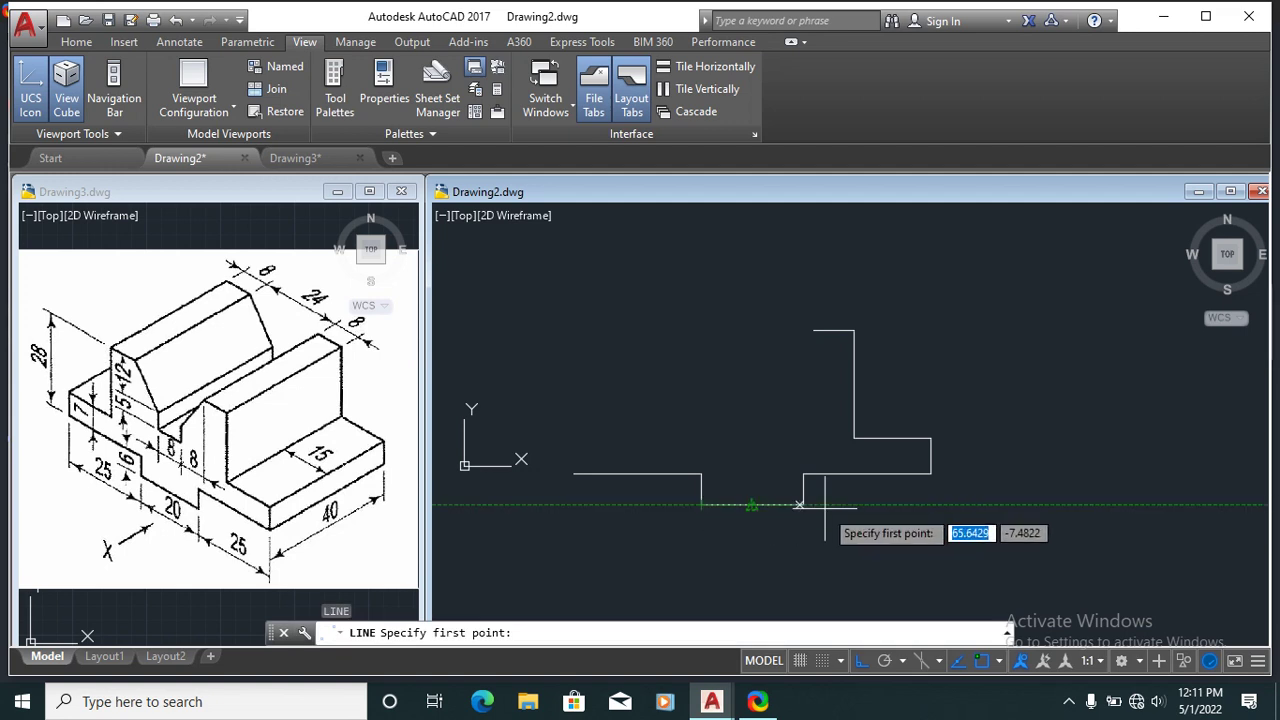
click(751, 505)
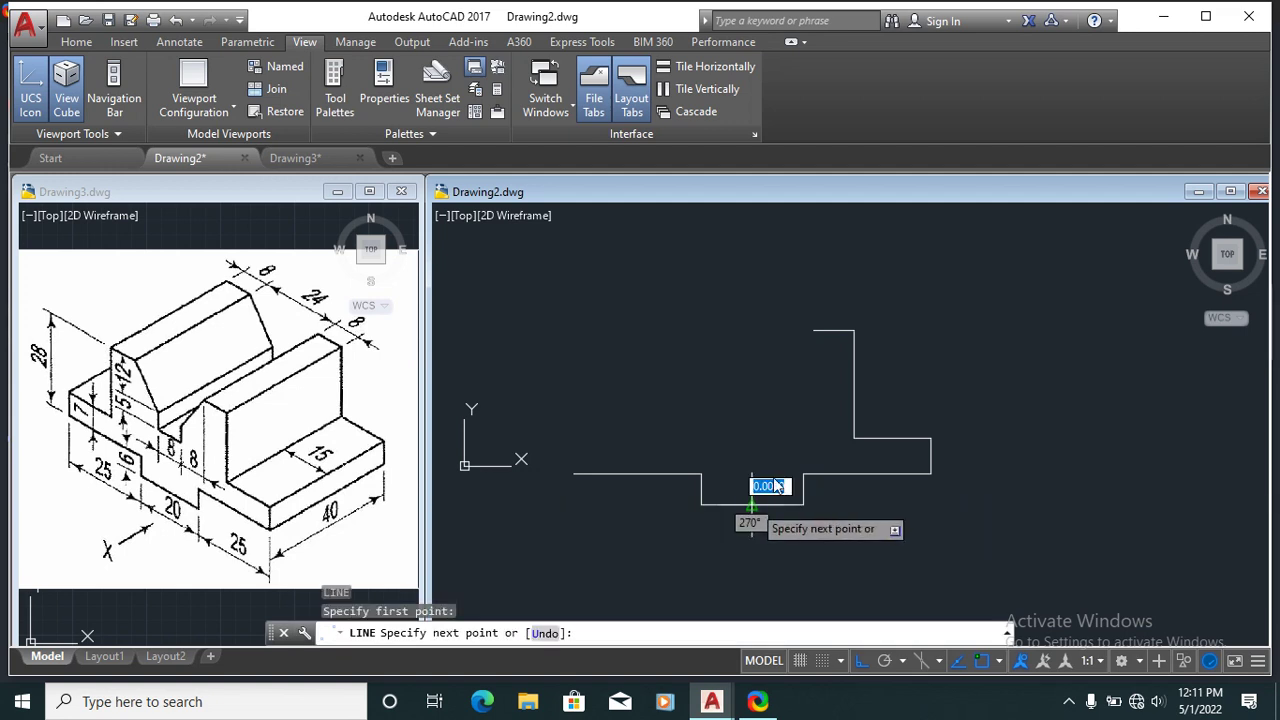
click(780, 278)
key(Escape)
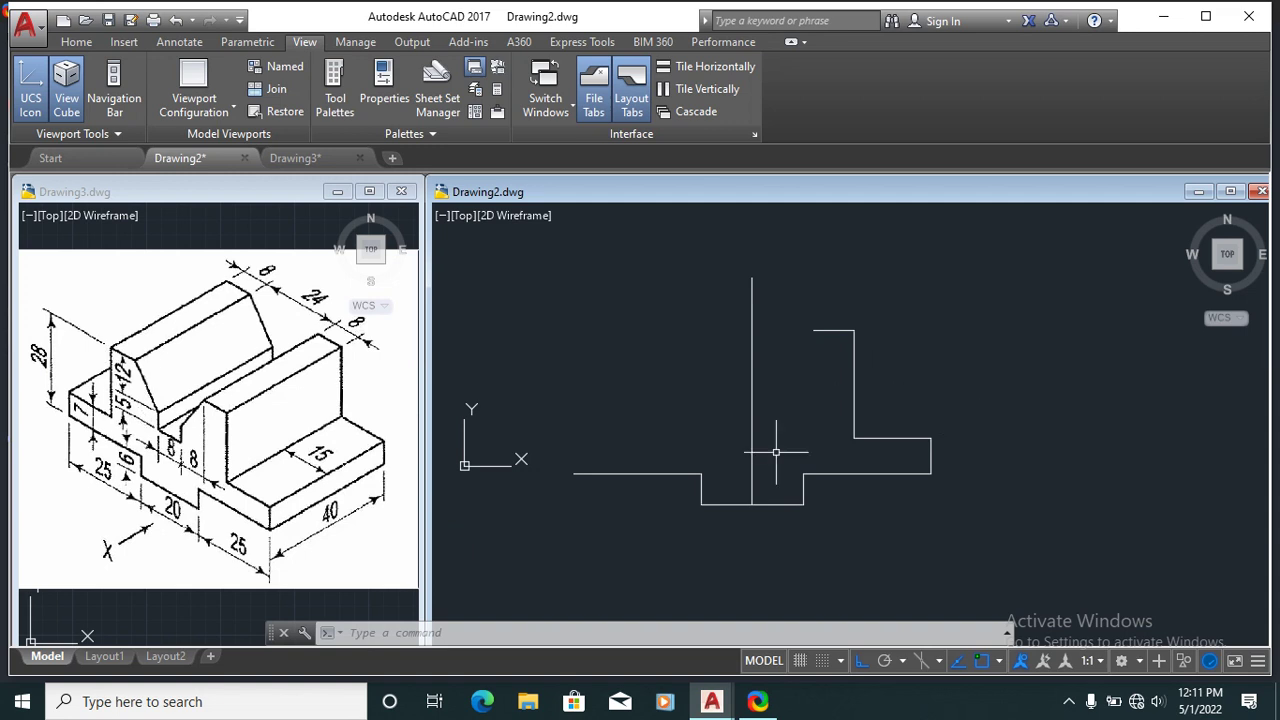
Step: Offset the upper step's short top line 11 downward
text(o)
key(Return)
text(11)
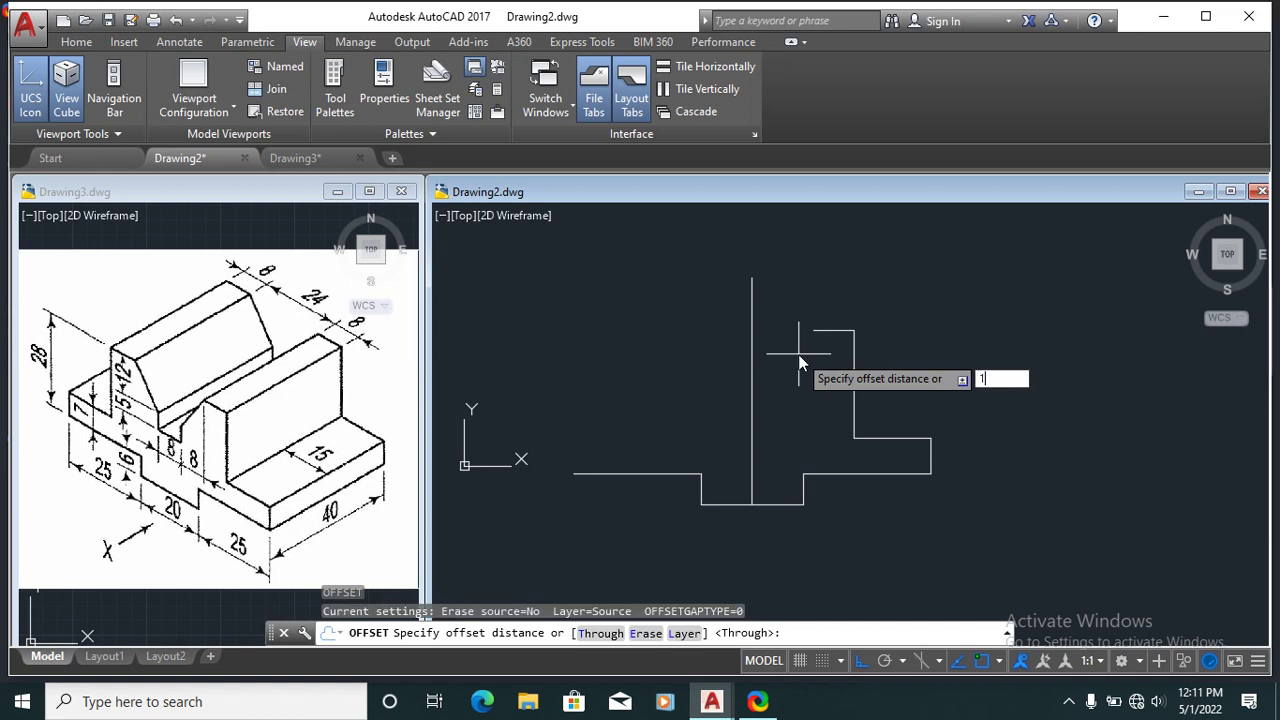
key(Return)
click(824, 330)
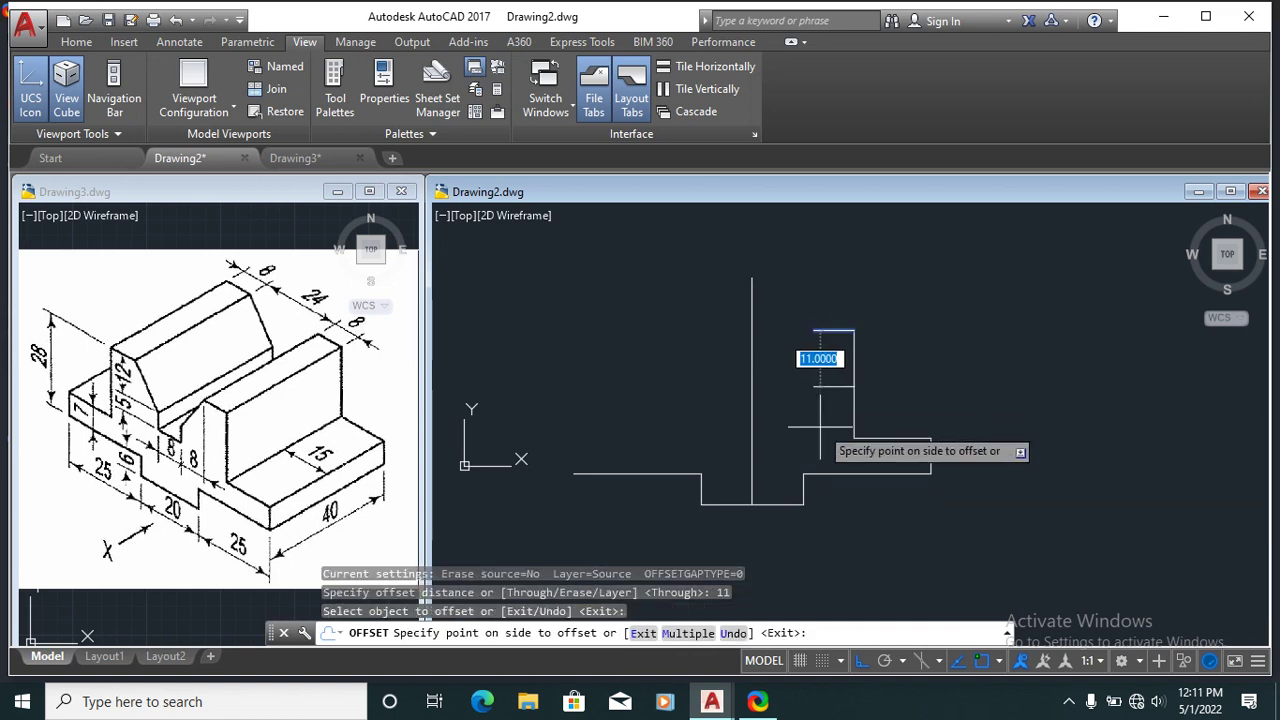
click(820, 427)
key(Escape)
click(834, 370)
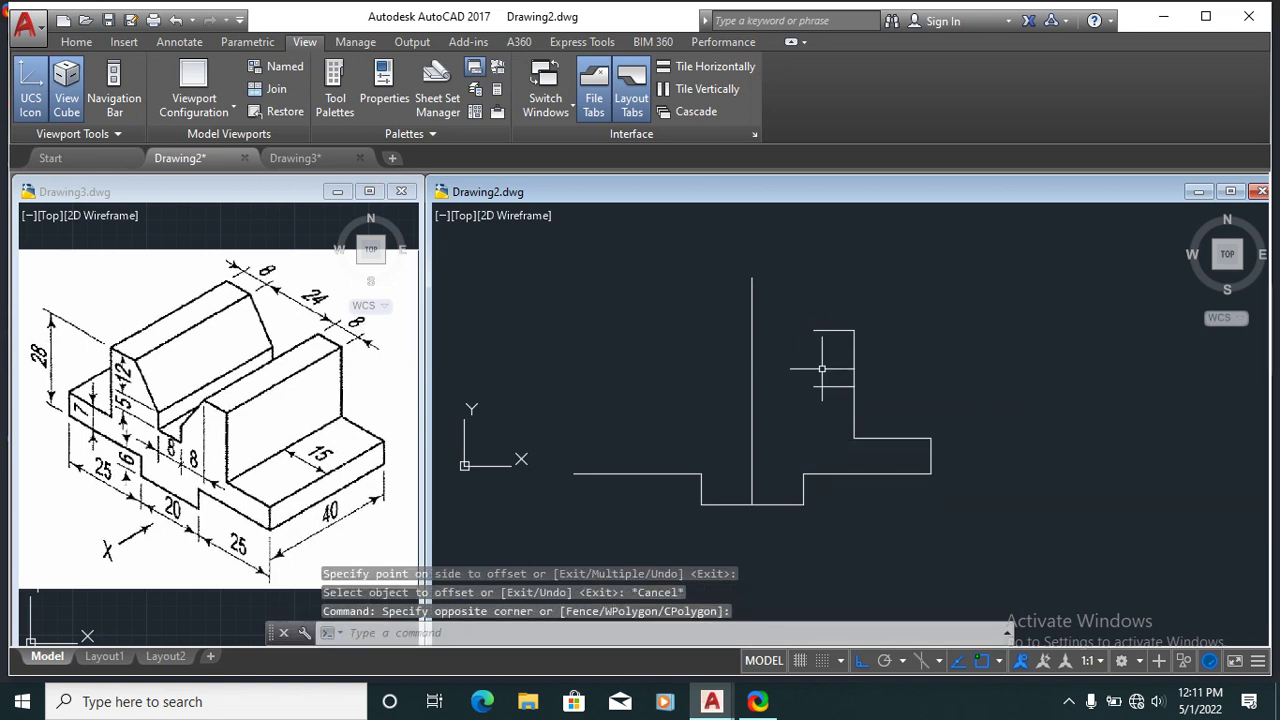
key(Escape)
Step: Offset the top line 17 downward and extend the new horizontal left to the vertical
text(o)
key(Return)
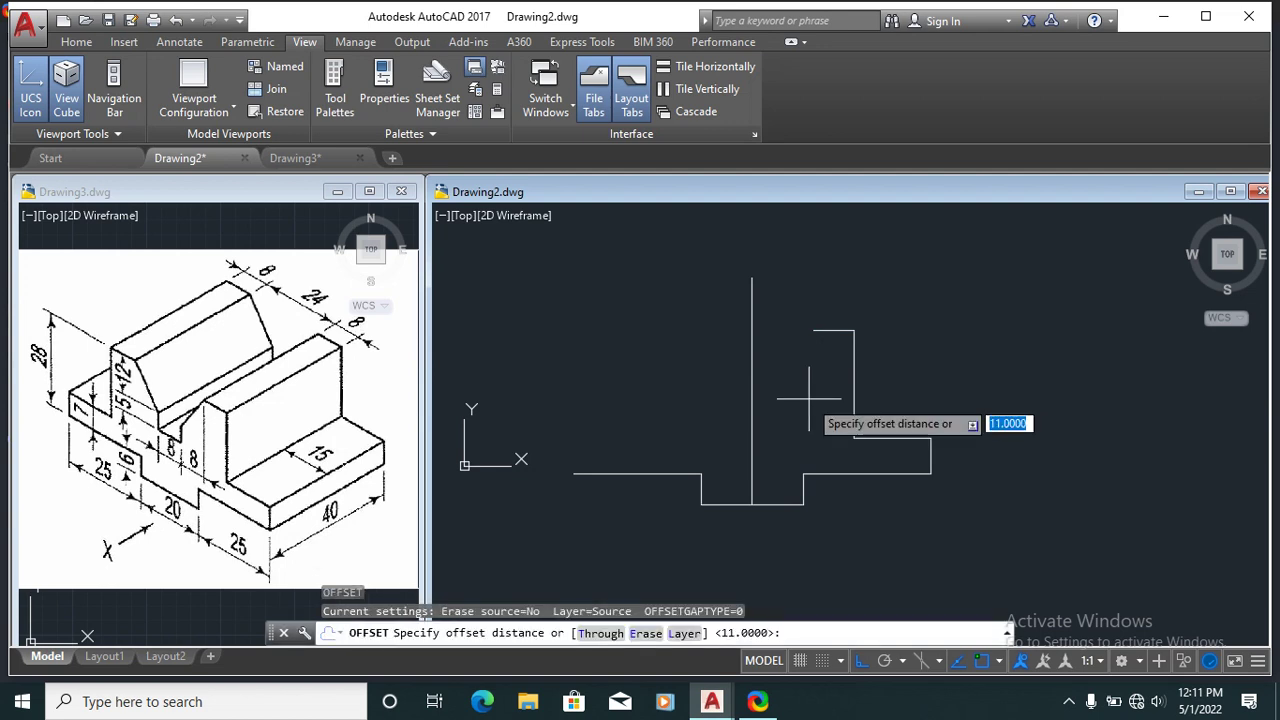
text(17)
key(Return)
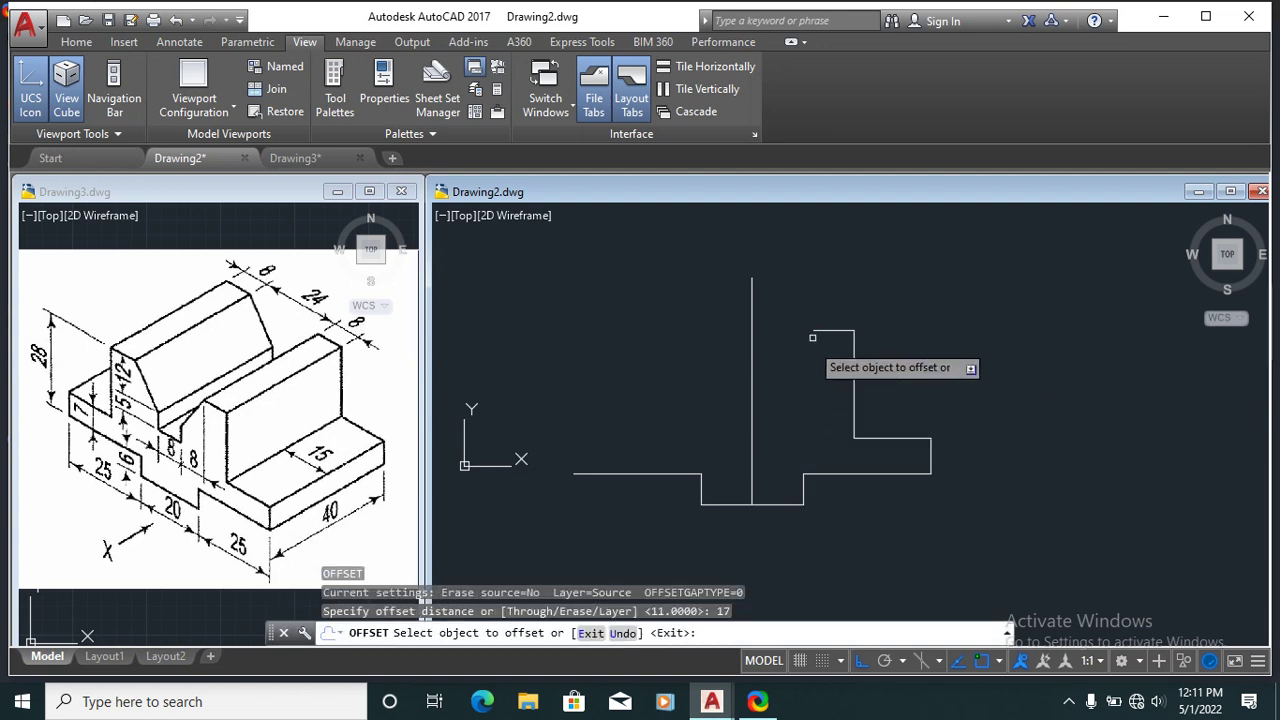
click(833, 330)
click(806, 423)
key(Escape)
text(e)
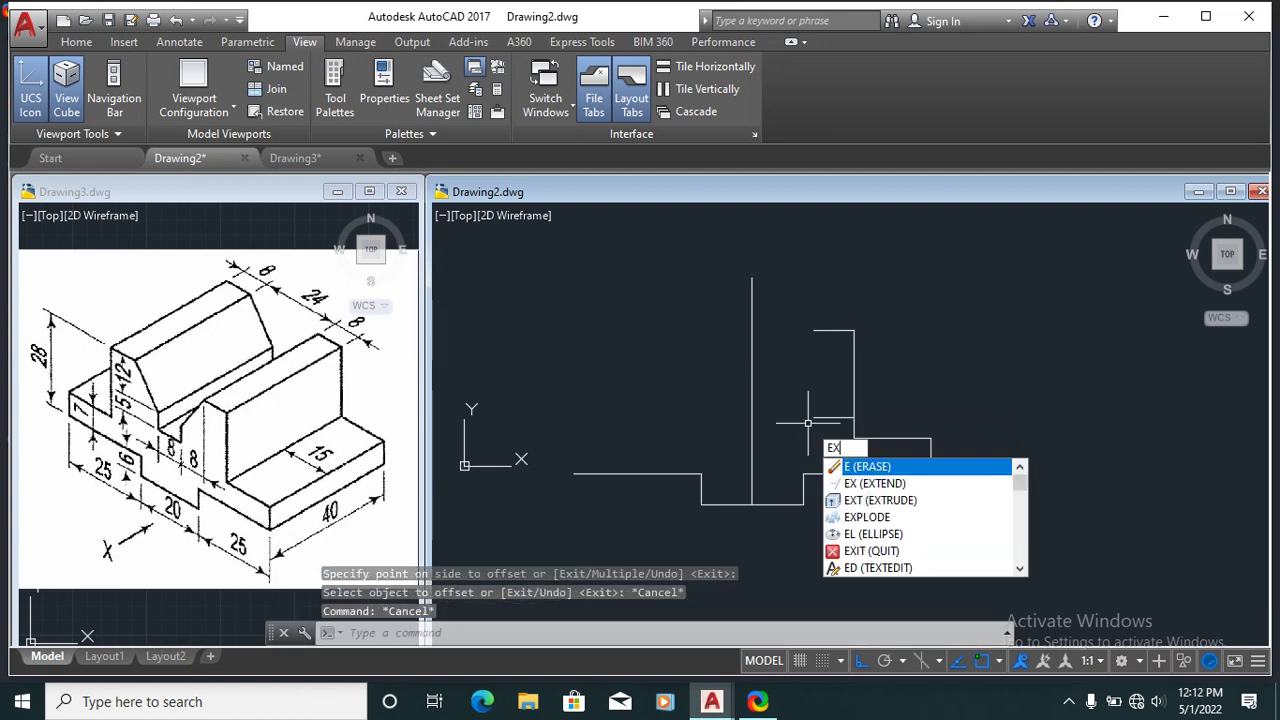
text(x)
key(Return)
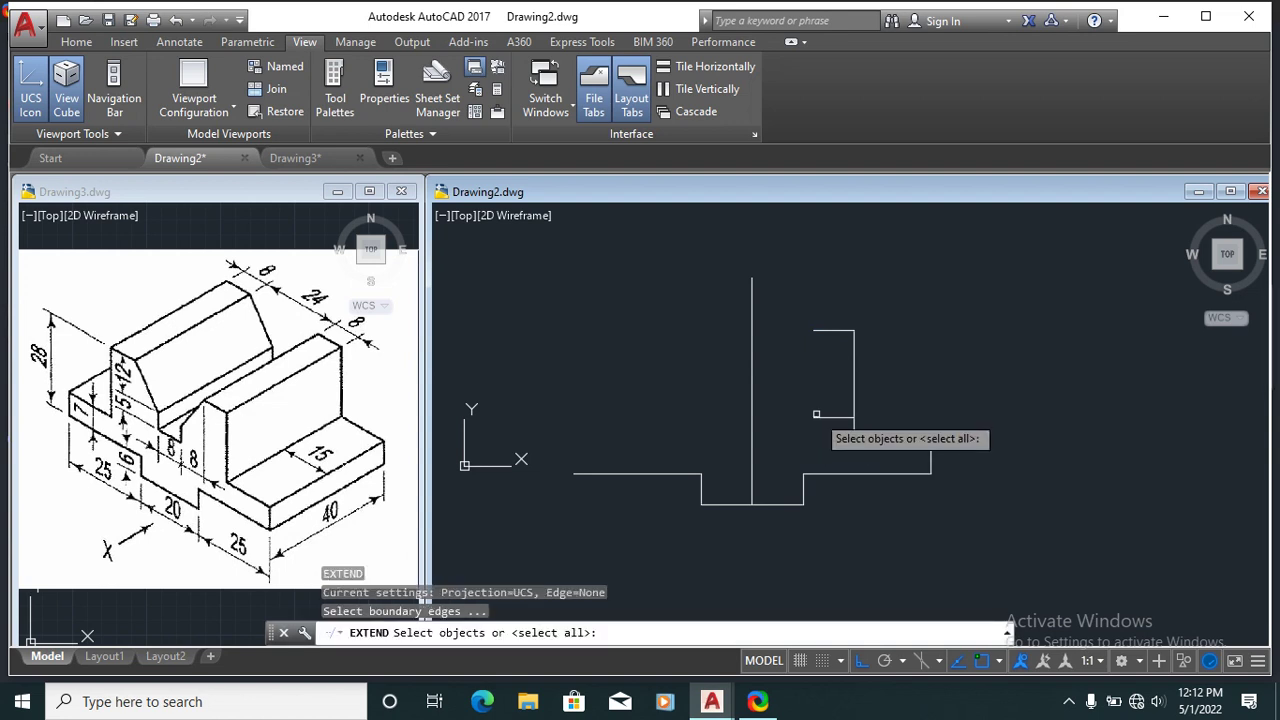
key(Return)
drag(816, 414, 779, 415)
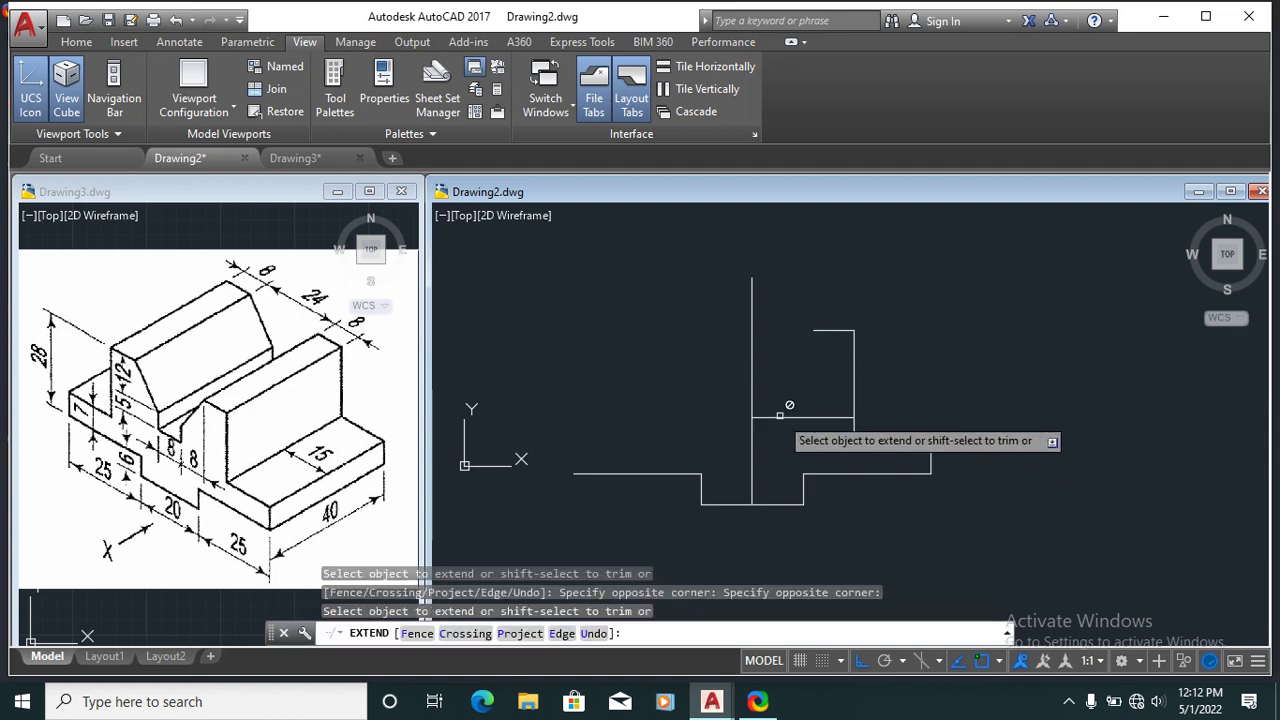
key(Escape)
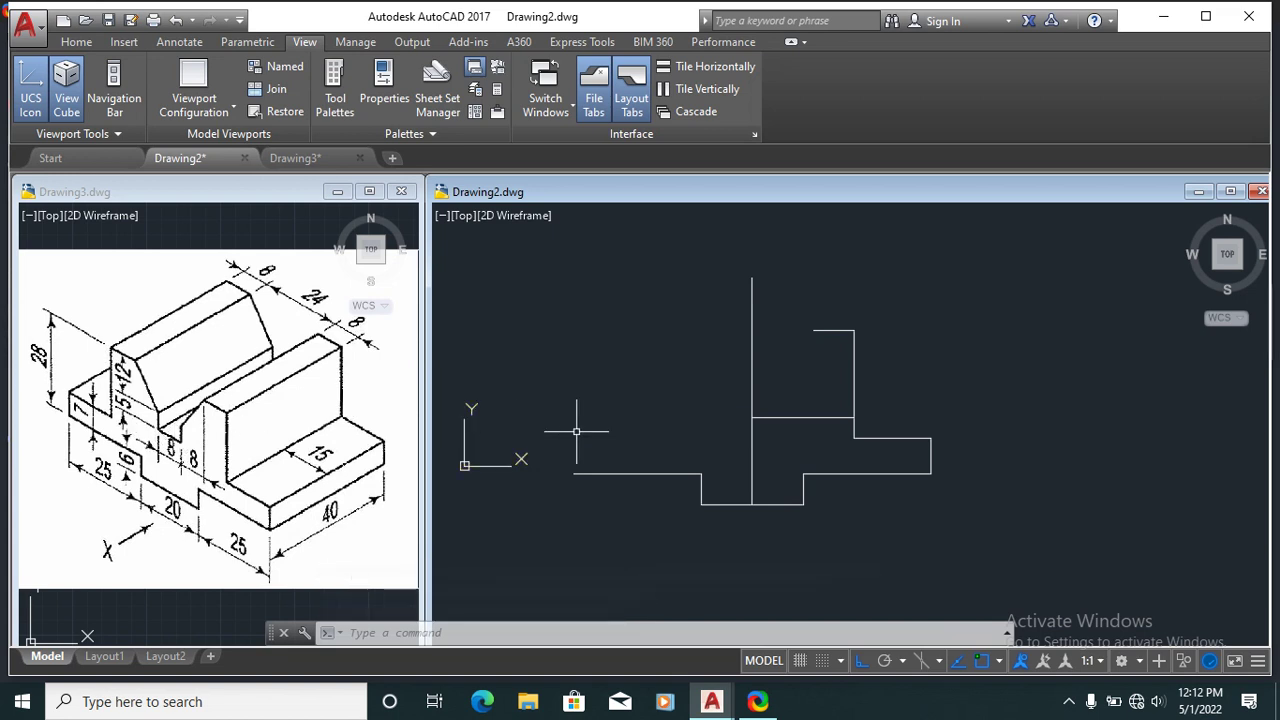
Step: Offset the tall vertical construction line 4 units to the right
text(o)
key(Return)
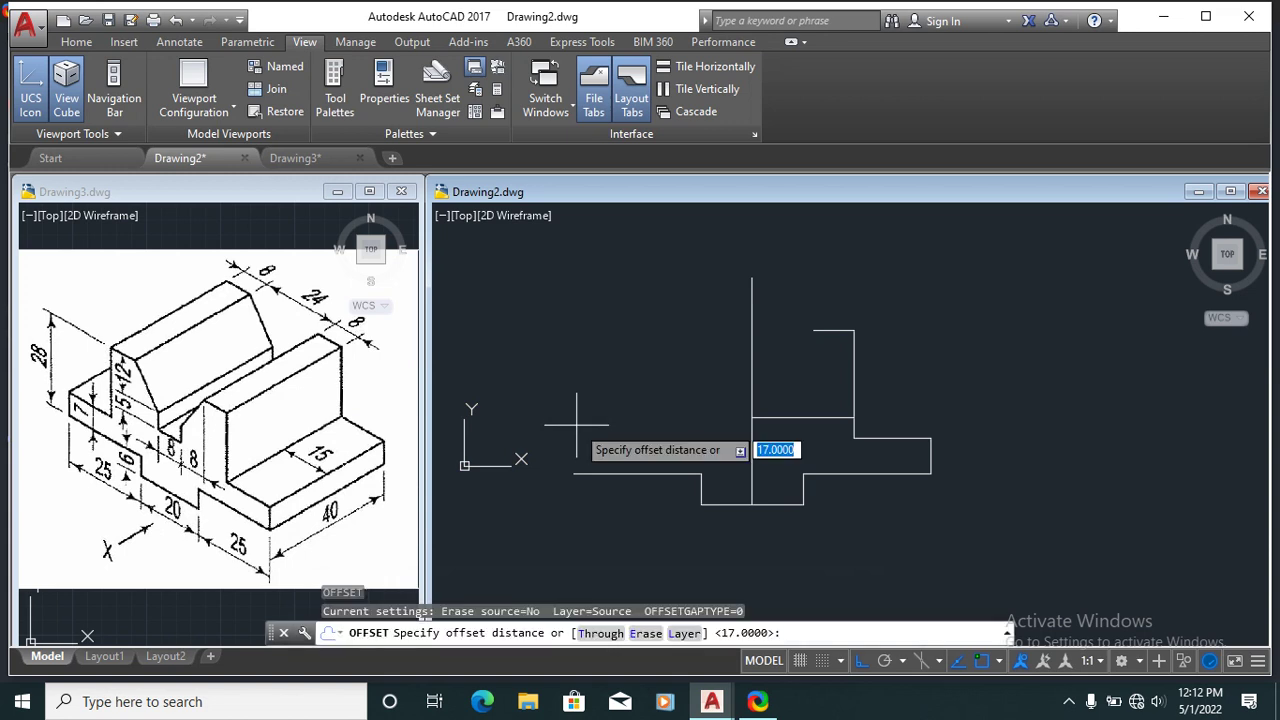
key(Return)
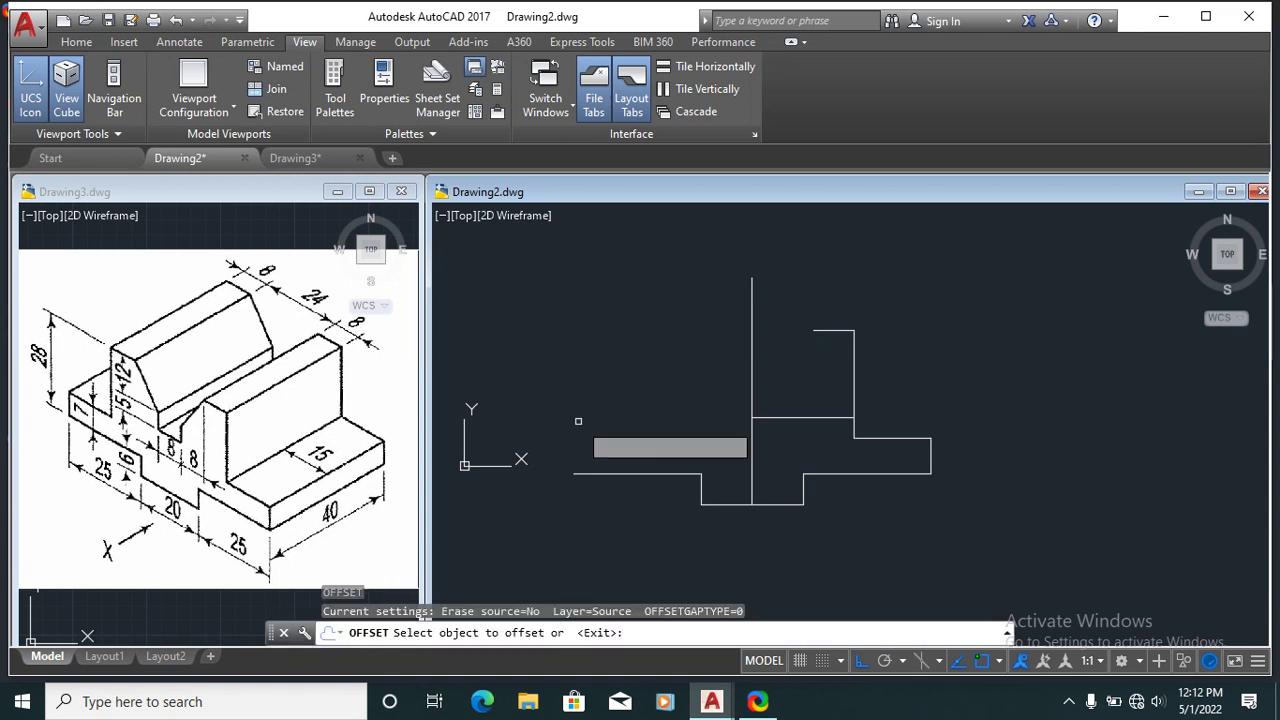
click(752, 355)
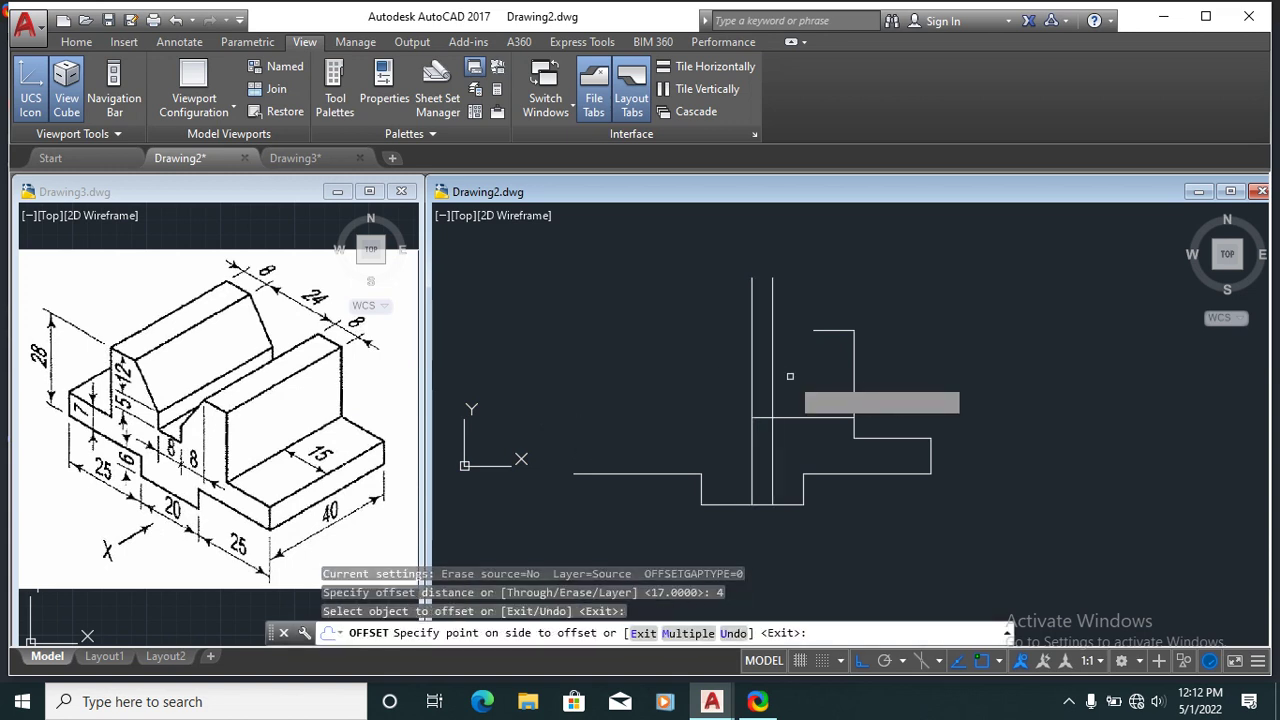
click(790, 376)
key(Escape)
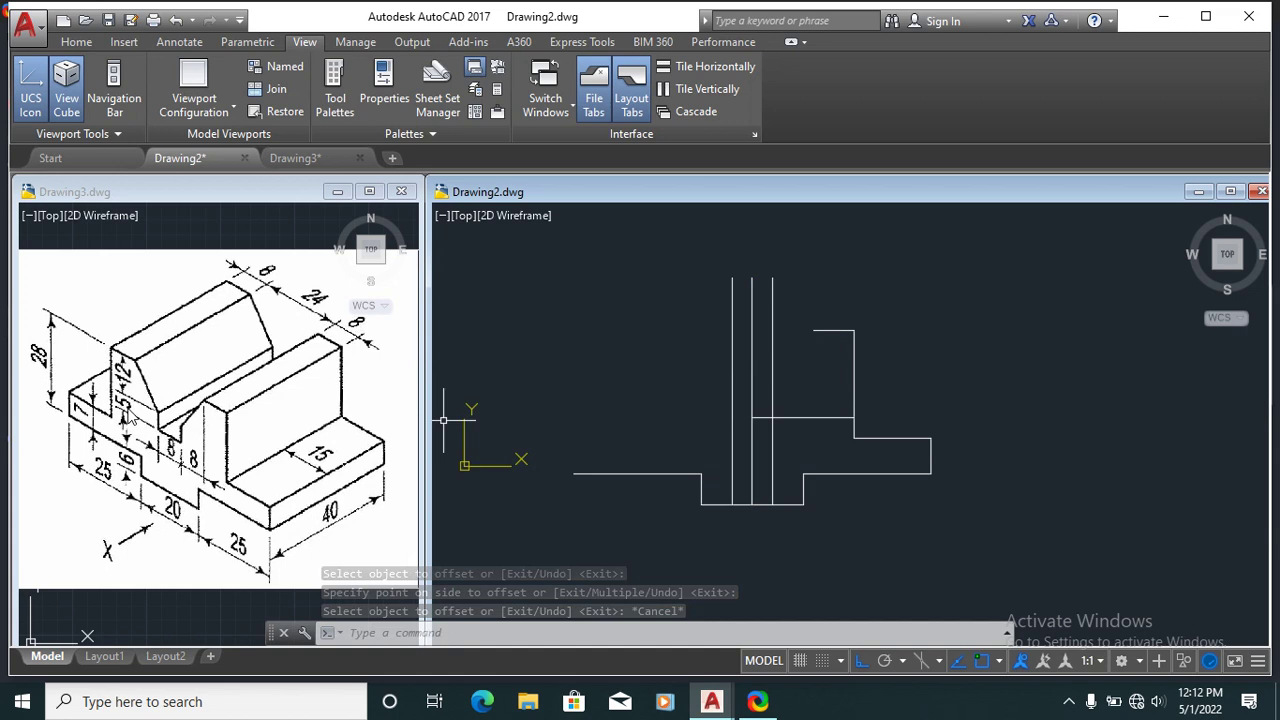
Step: Extend the 17-down horizontal line across both vertical lines
text(ex)
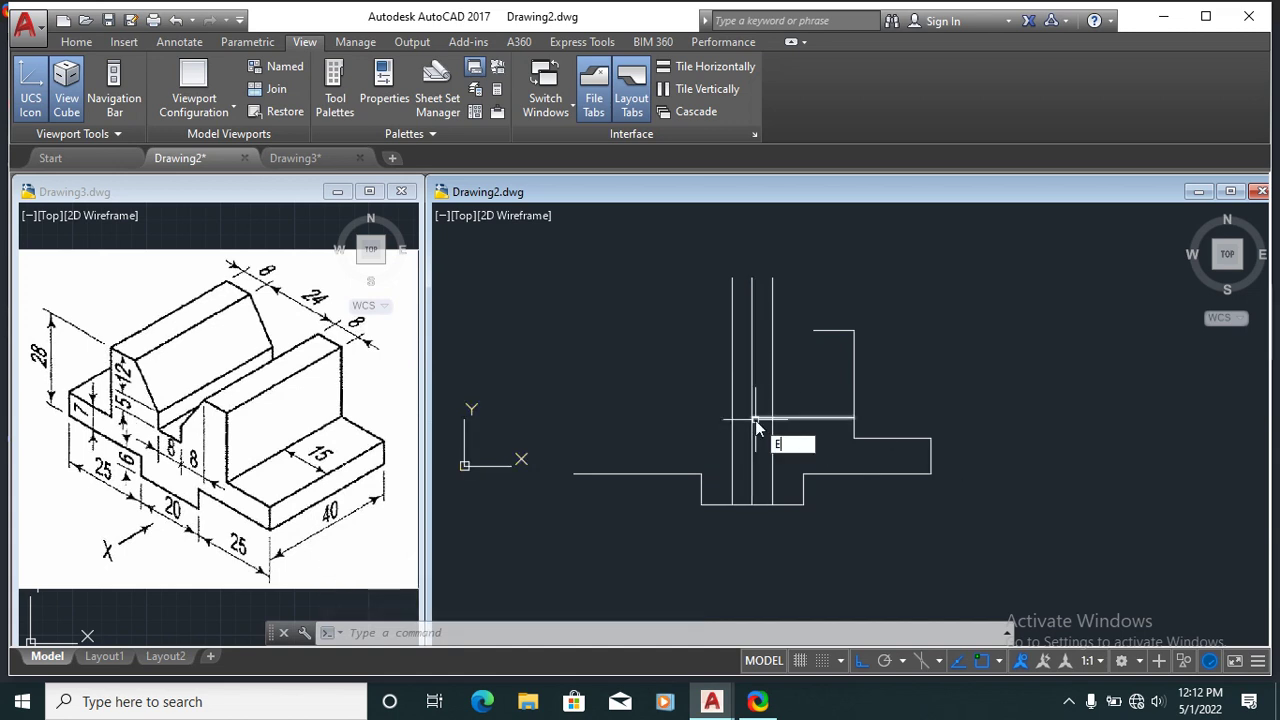
key(Return)
click(765, 418)
key(Escape)
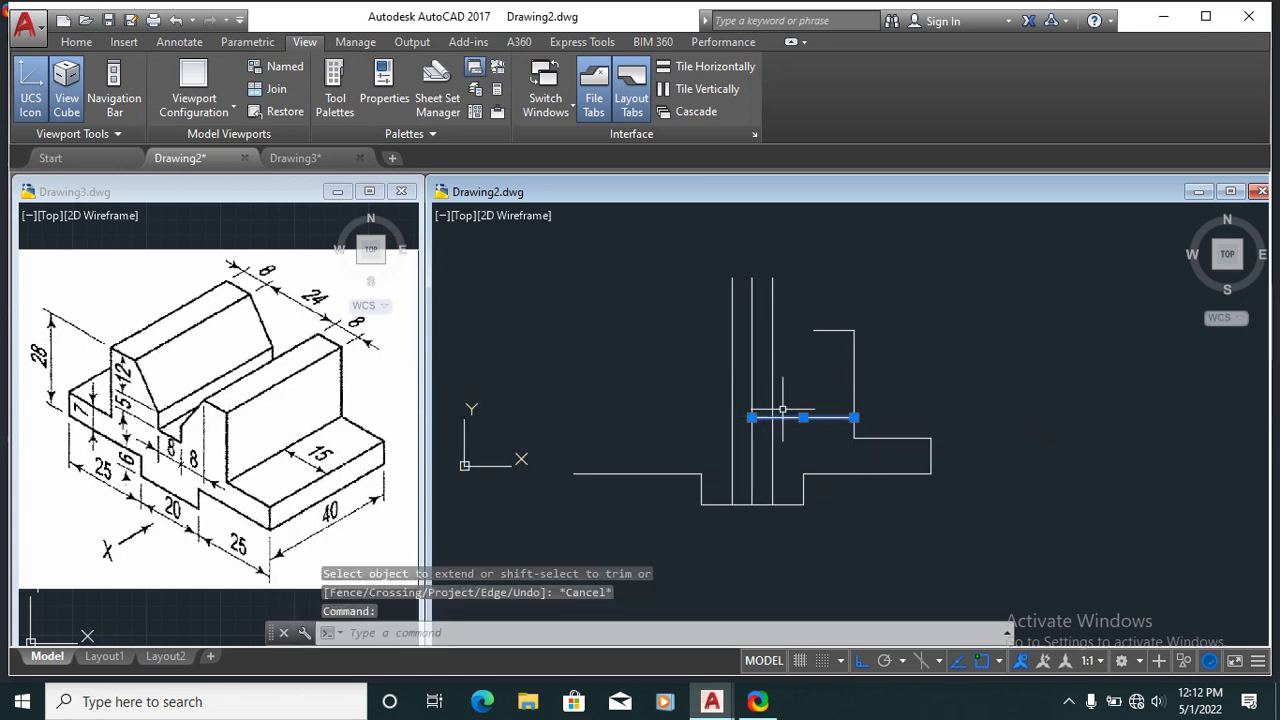
scroll(748, 423, up, 5)
key(Escape)
text(E)
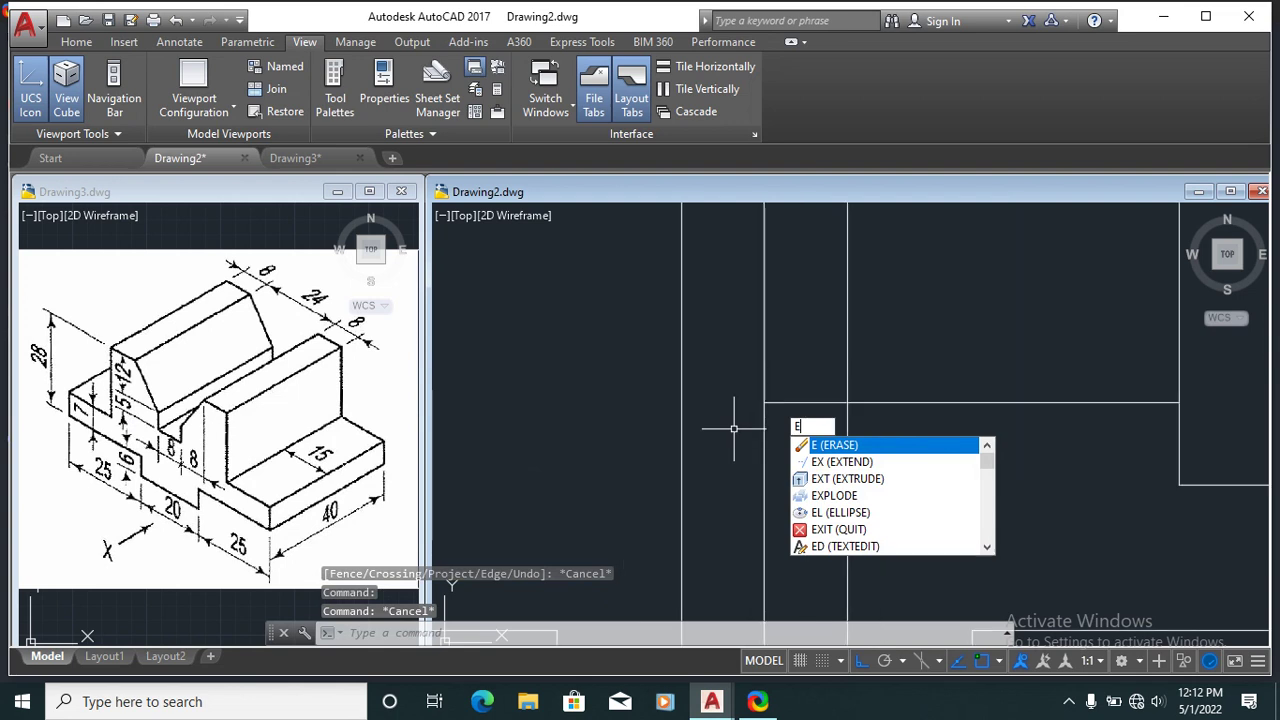
text(x)
key(Return)
scroll(750, 405, down, 2)
key(Return)
click(777, 383)
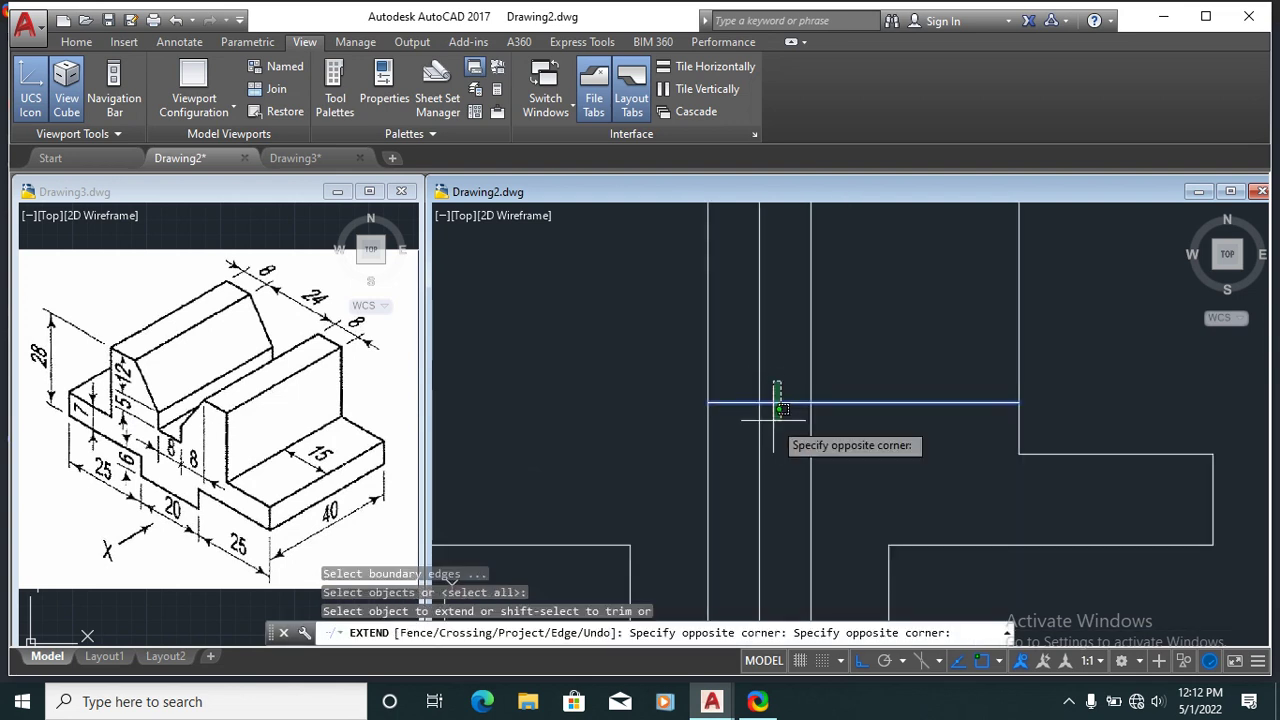
click(782, 410)
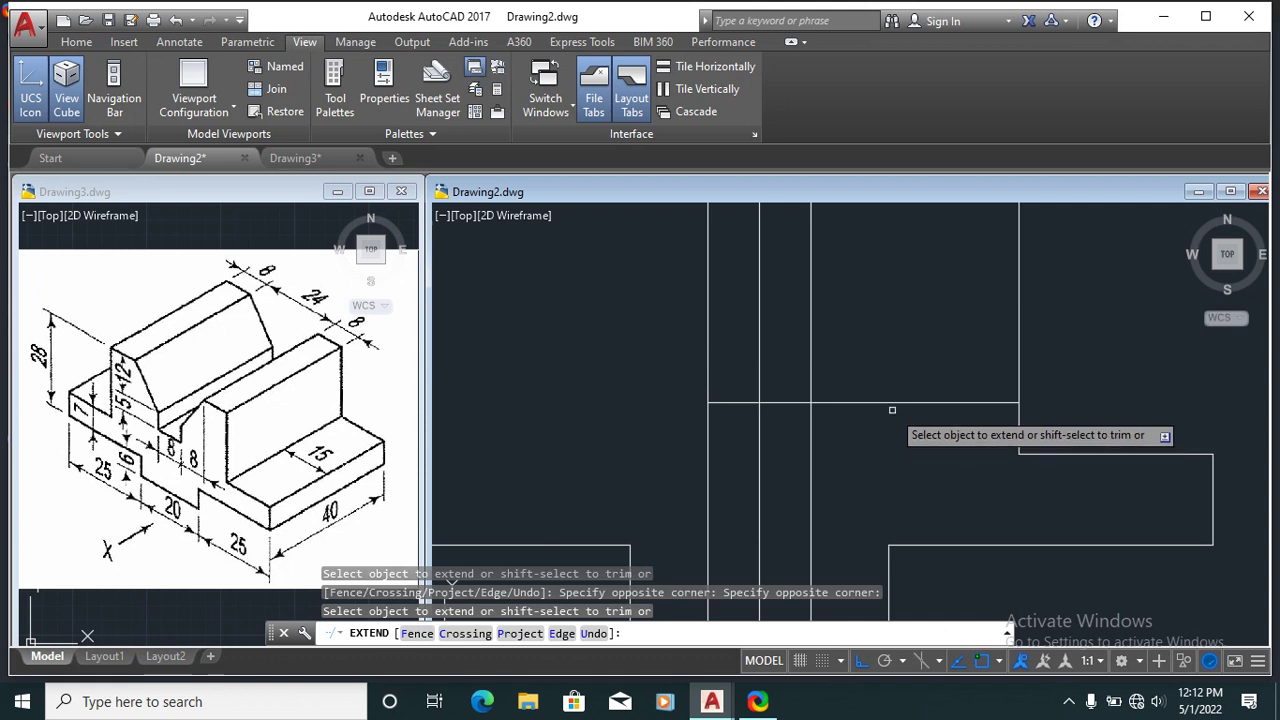
key(Escape)
Step: Trim away the horizontal line's excess on the right
text(TR)
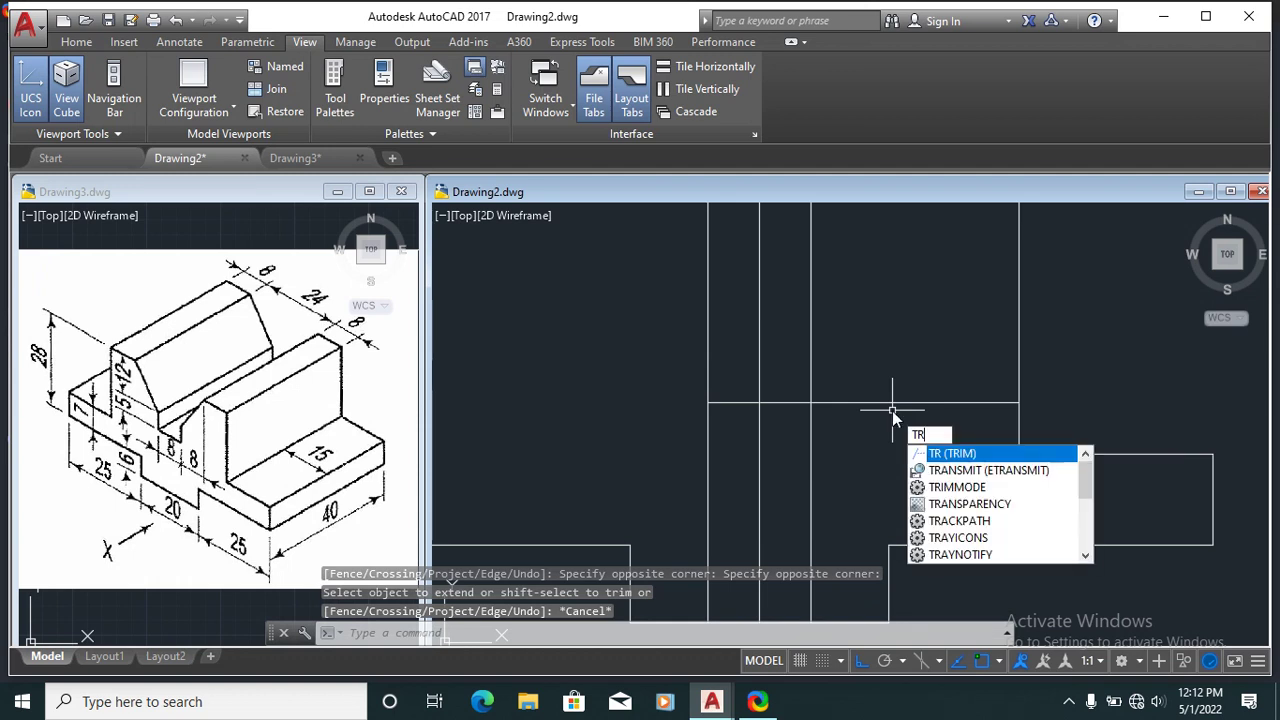
key(Return)
key(Return)
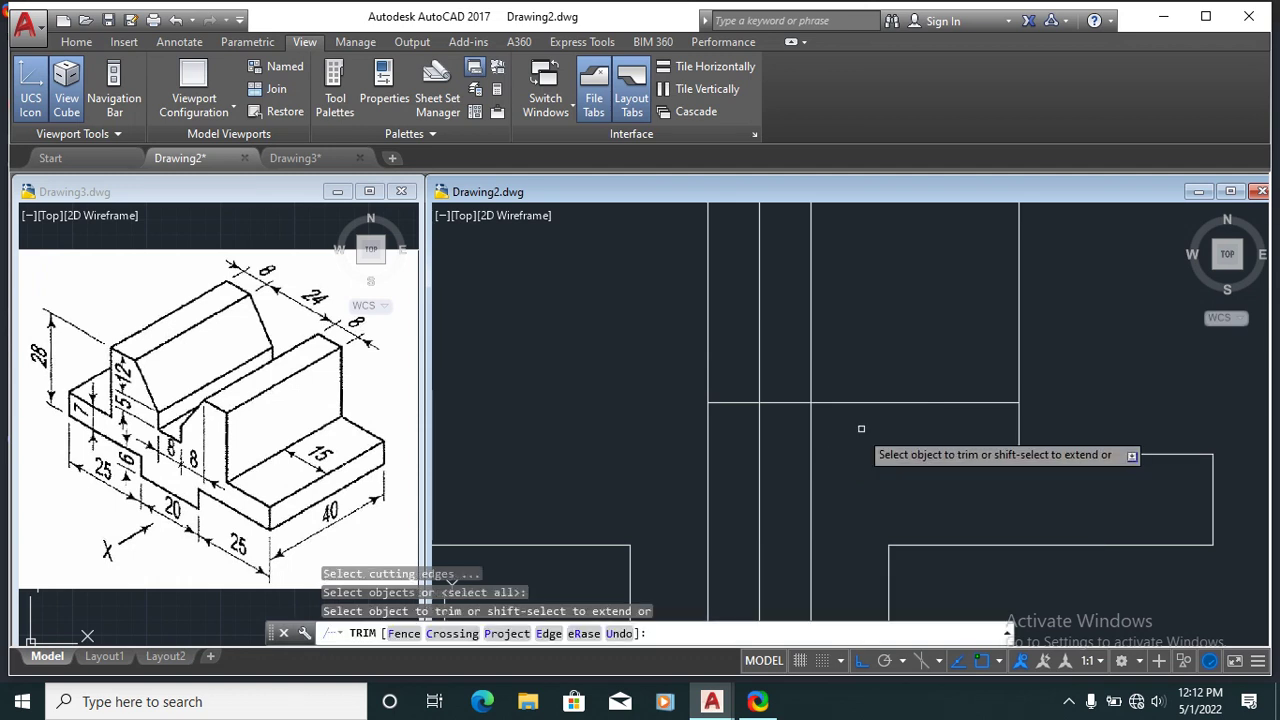
click(871, 402)
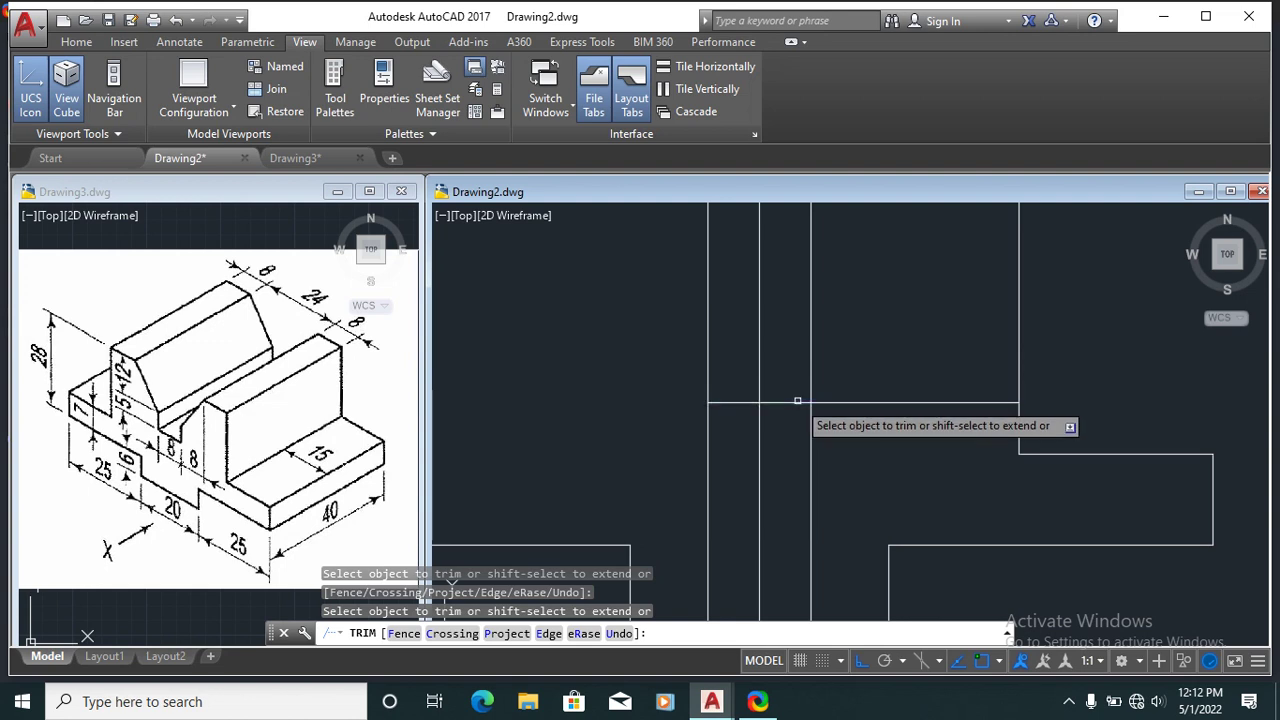
click(916, 384)
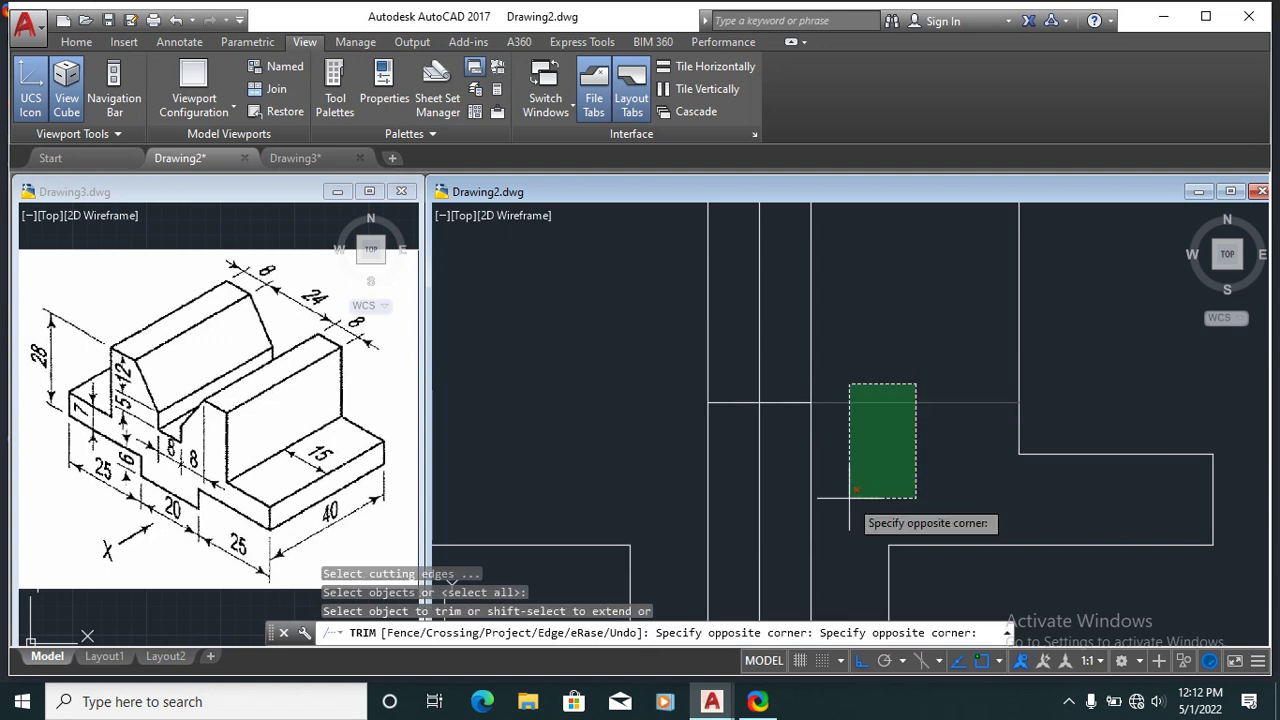
key(Escape)
scroll(653, 413, down, 2)
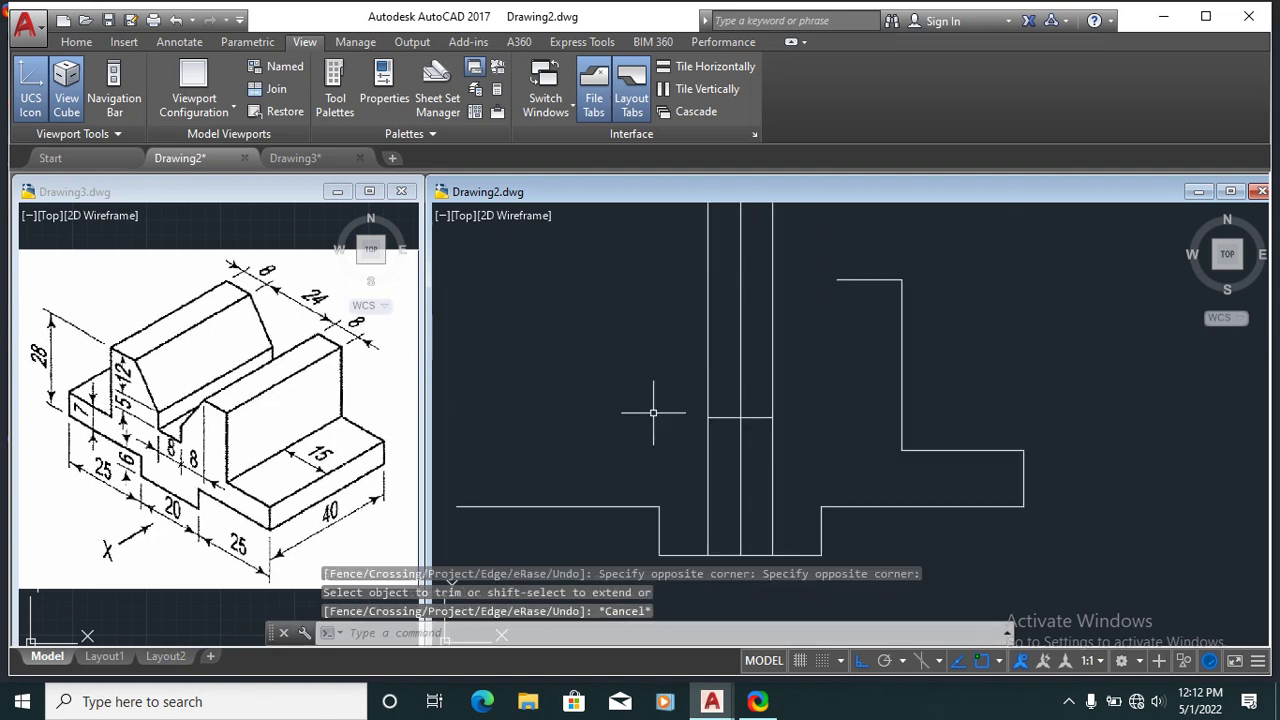
scroll(660, 415, up, 2)
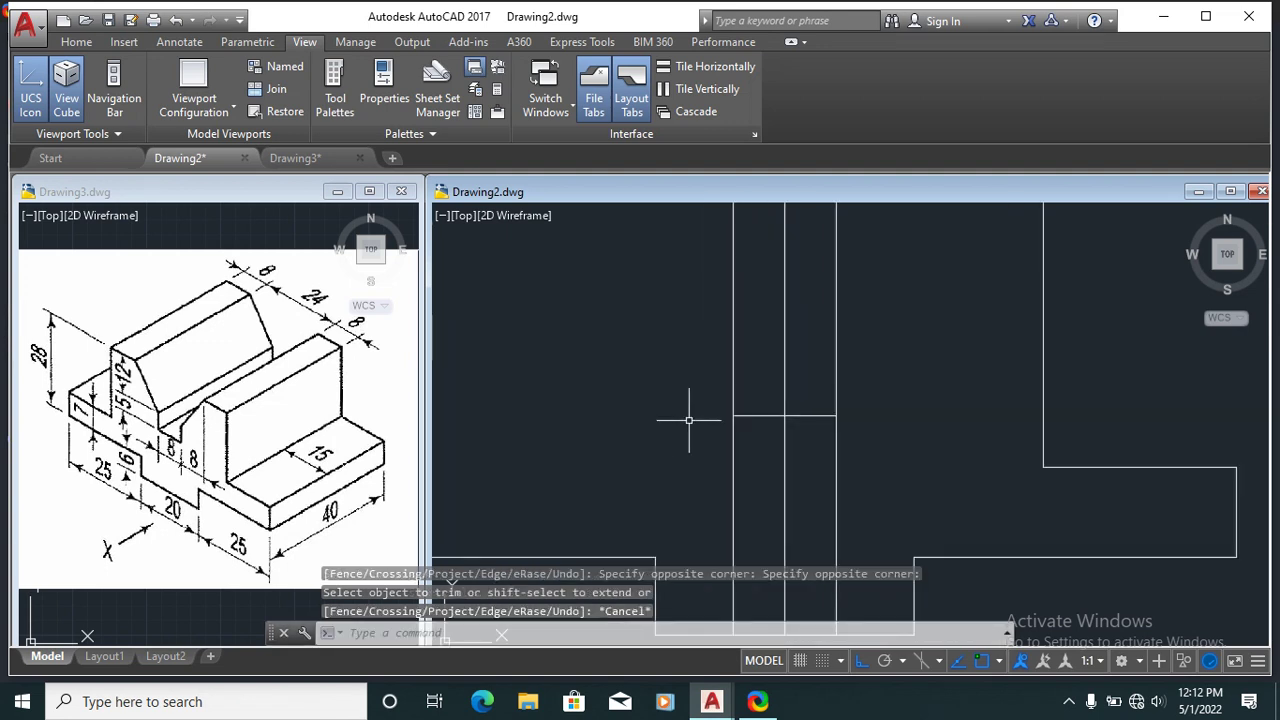
Step: Offset the trimmed horizontal line by 5 to box in the space between the verticals
text(o)
key(Return)
text(5)
key(Return)
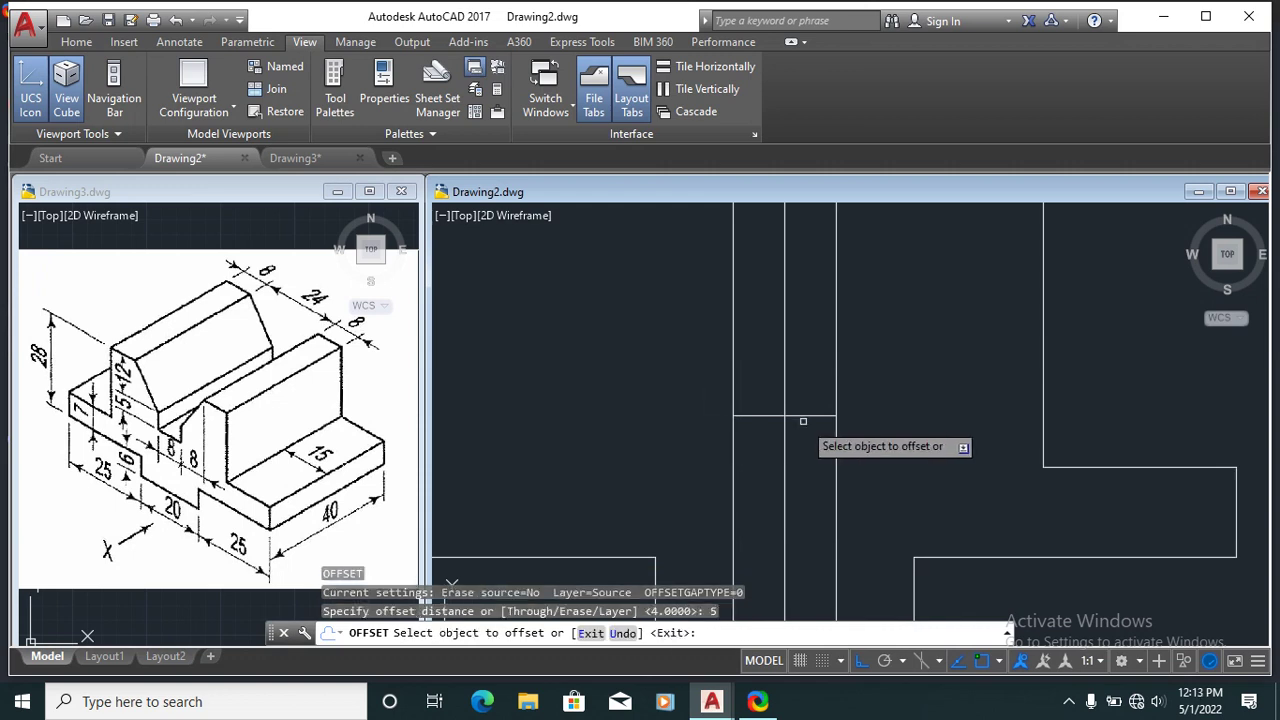
key(Escape)
text(o)
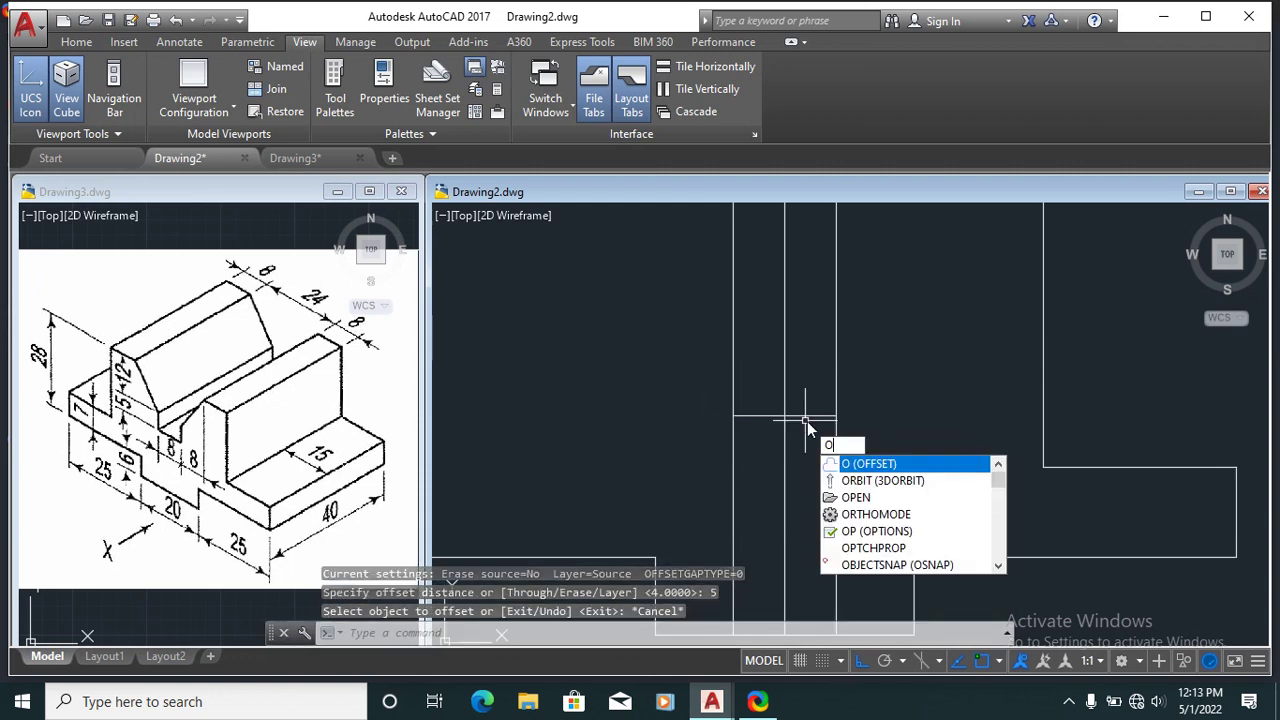
key(Return)
text(5)
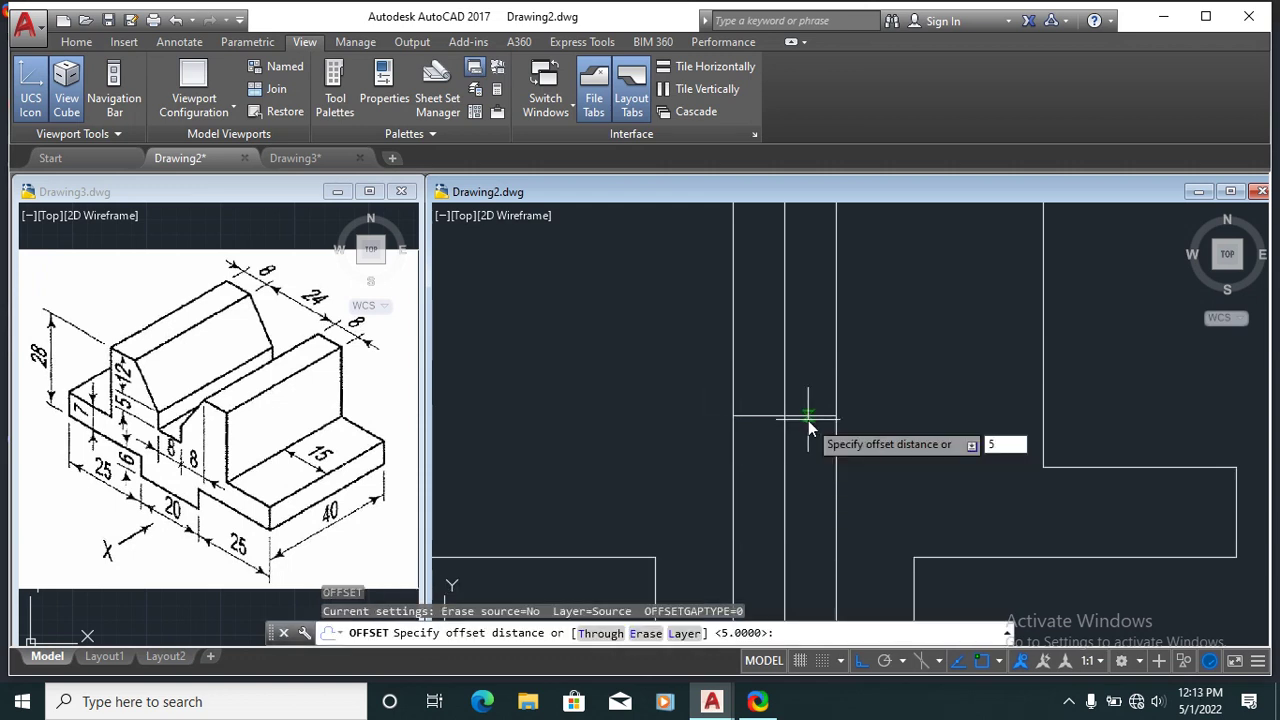
key(Return)
click(810, 414)
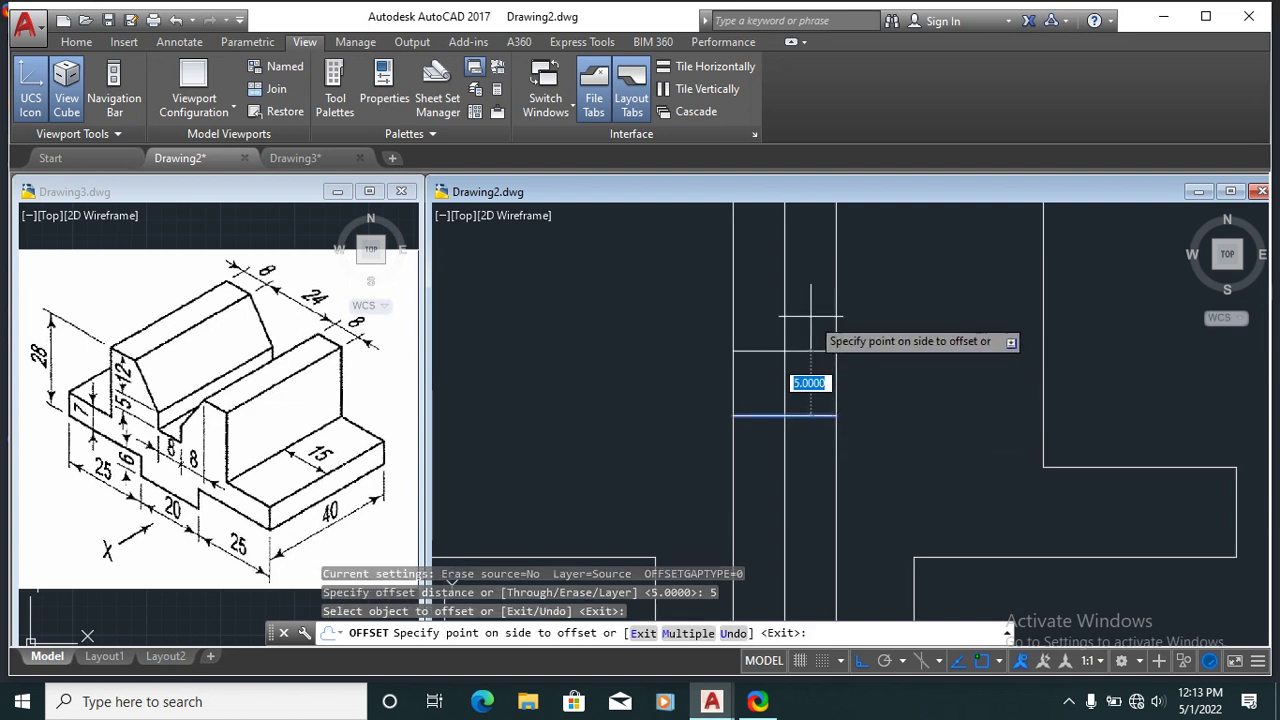
scroll(805, 360, down, 2)
key(Escape)
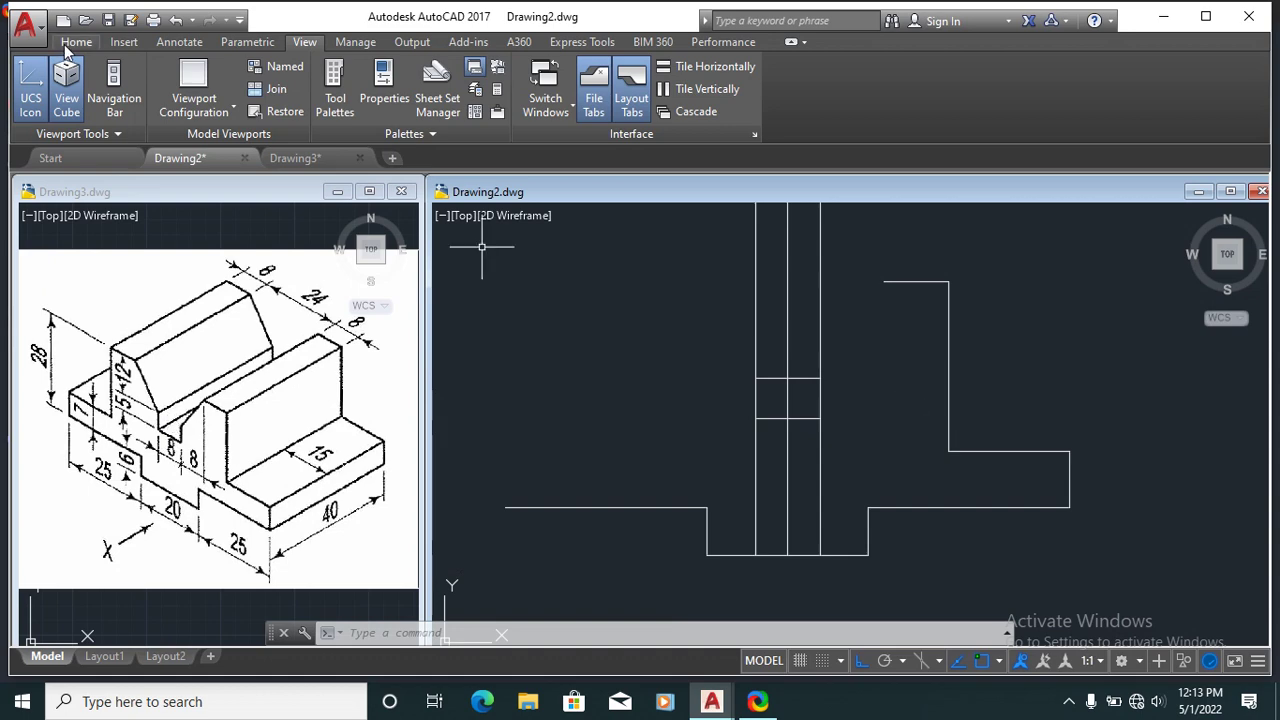
Step: Draw a sloped line from the L-shape's top-left corner down to the notch corner
click(76, 41)
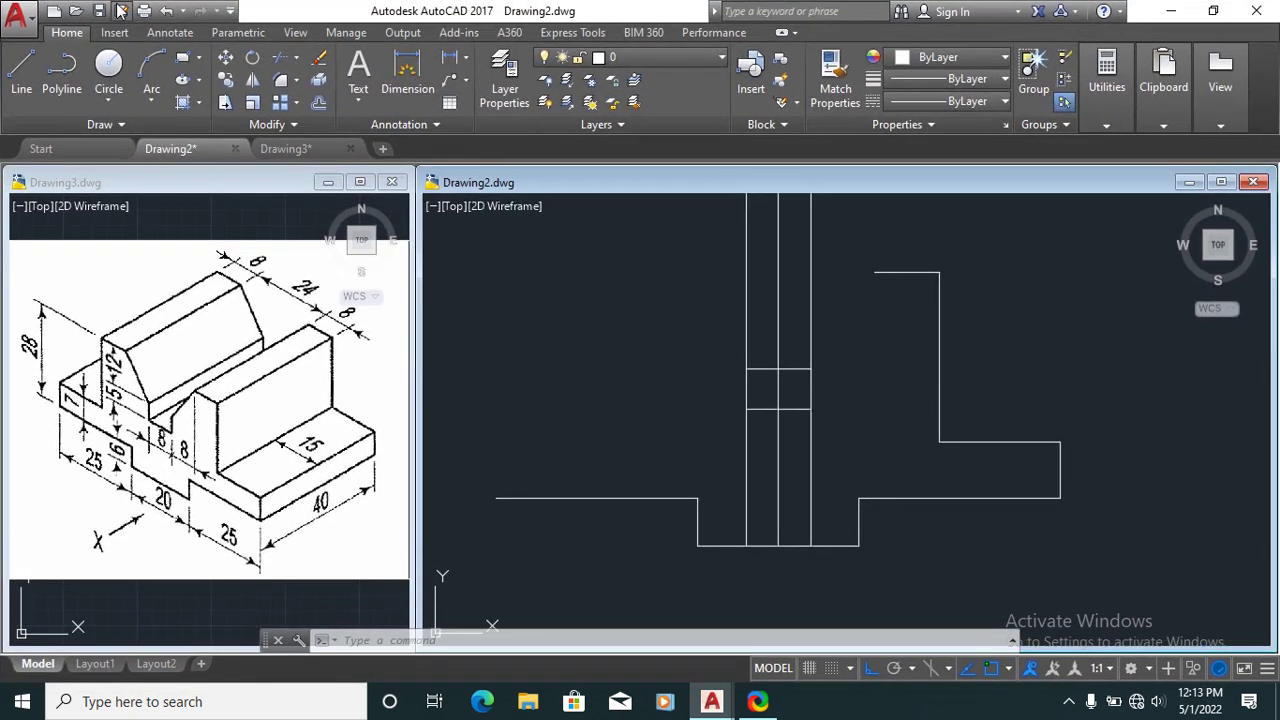
click(21, 70)
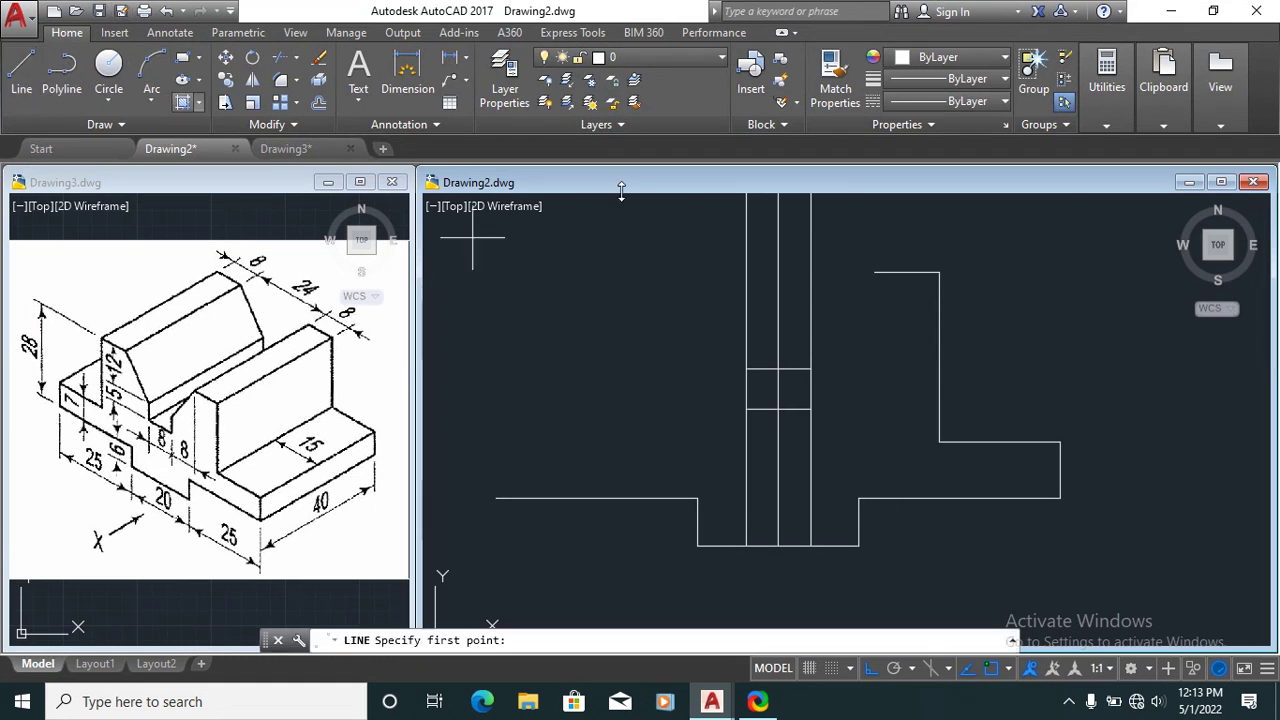
click(874, 272)
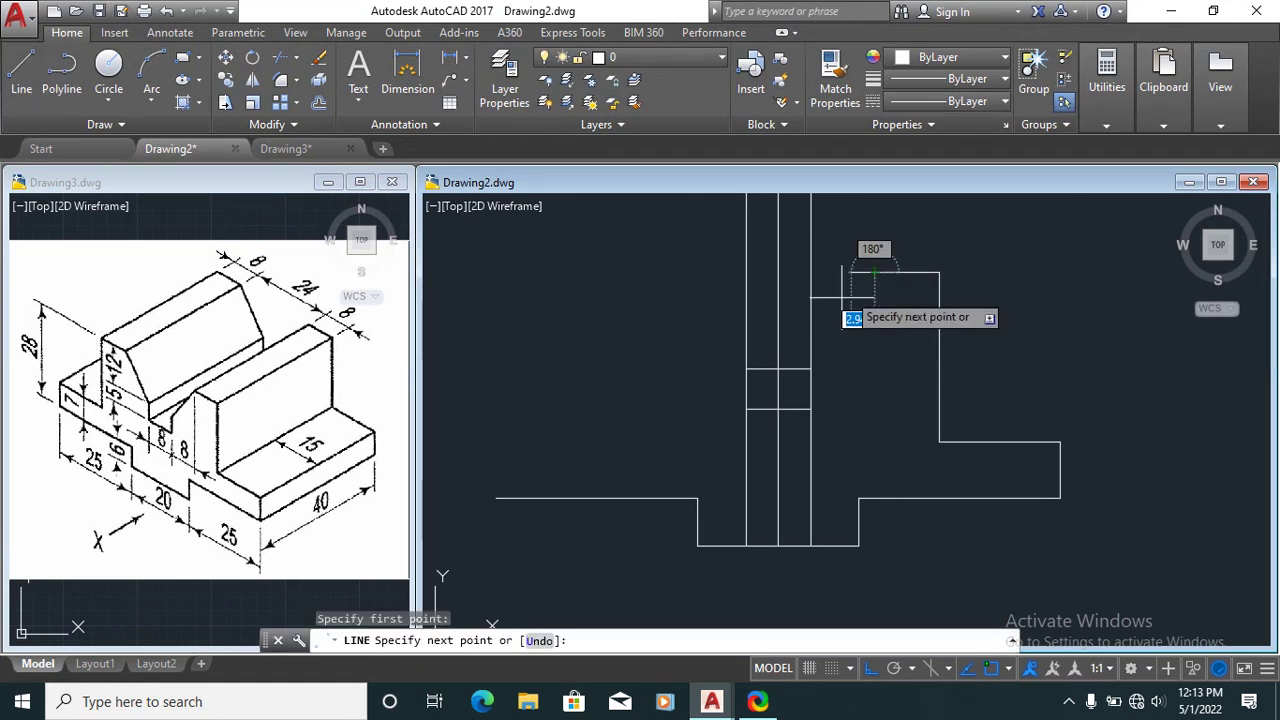
click(810, 368)
key(Escape)
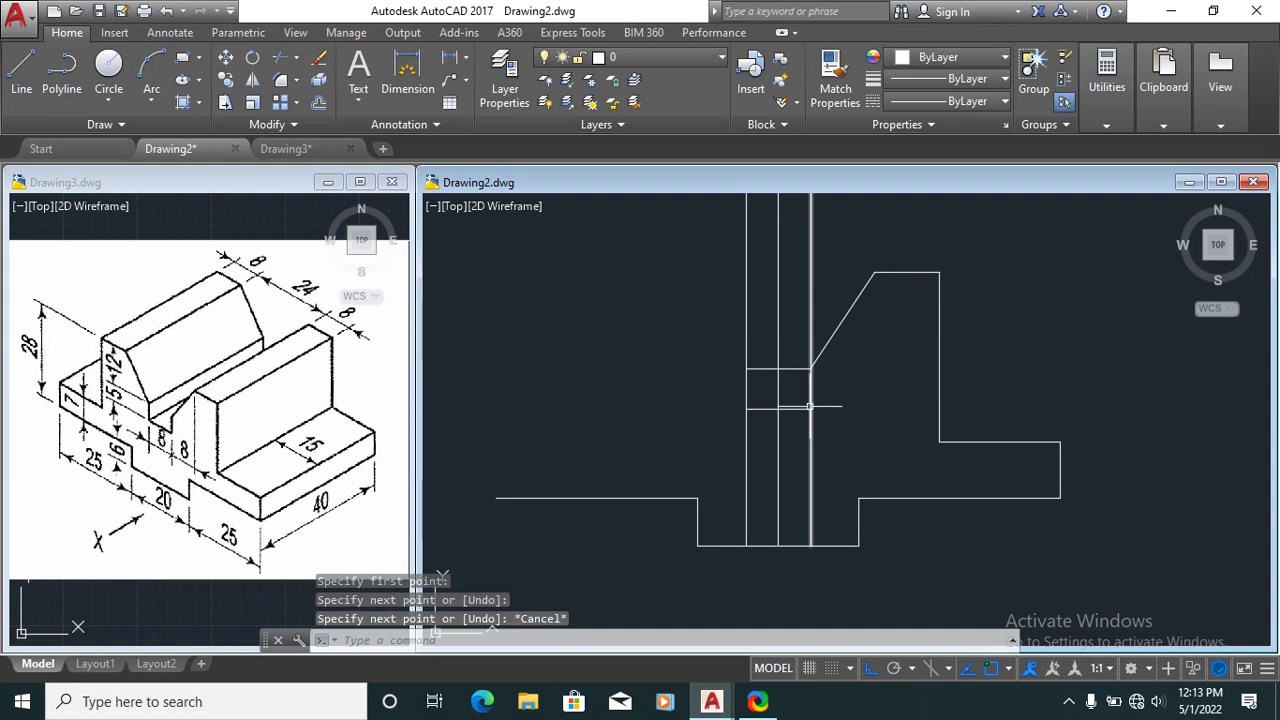
Step: Trim the excess vertical lines and short horizontal segment around the notch and slope
scroll(810, 406, up, 1)
scroll(815, 403, up, 1)
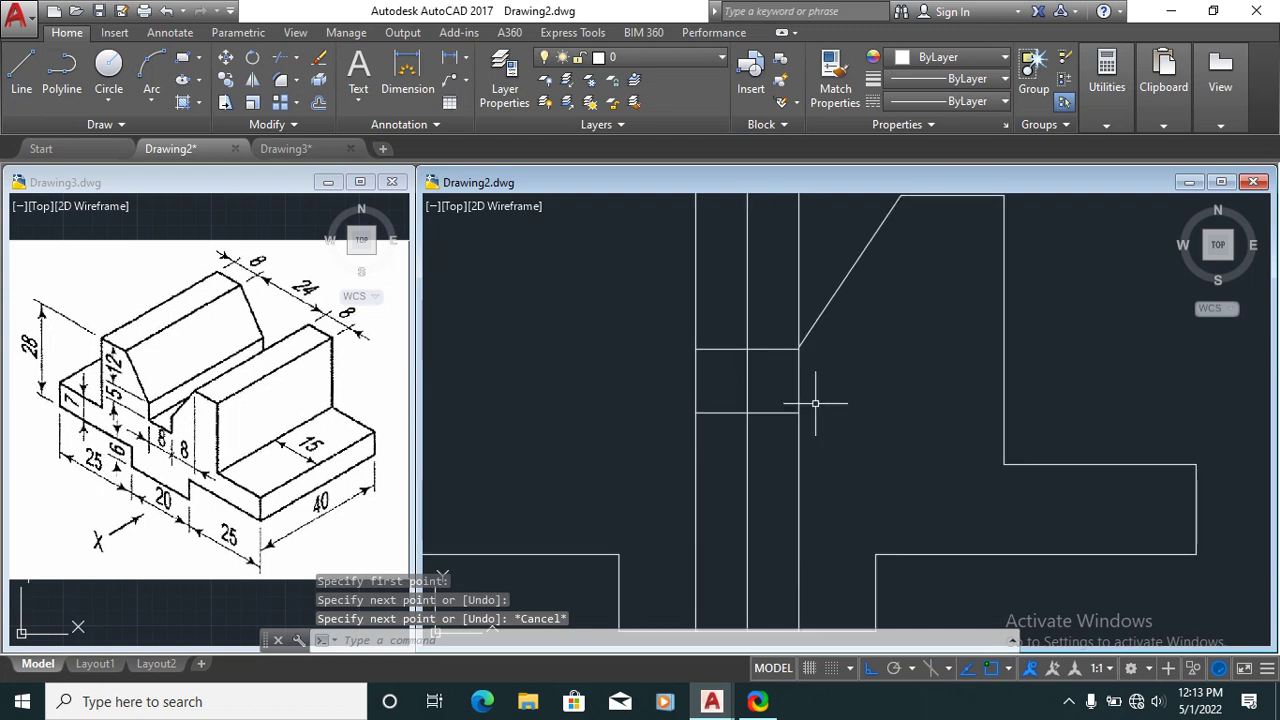
text(tr)
key(Return)
key(Return)
scroll(815, 403, down, 1)
click(811, 432)
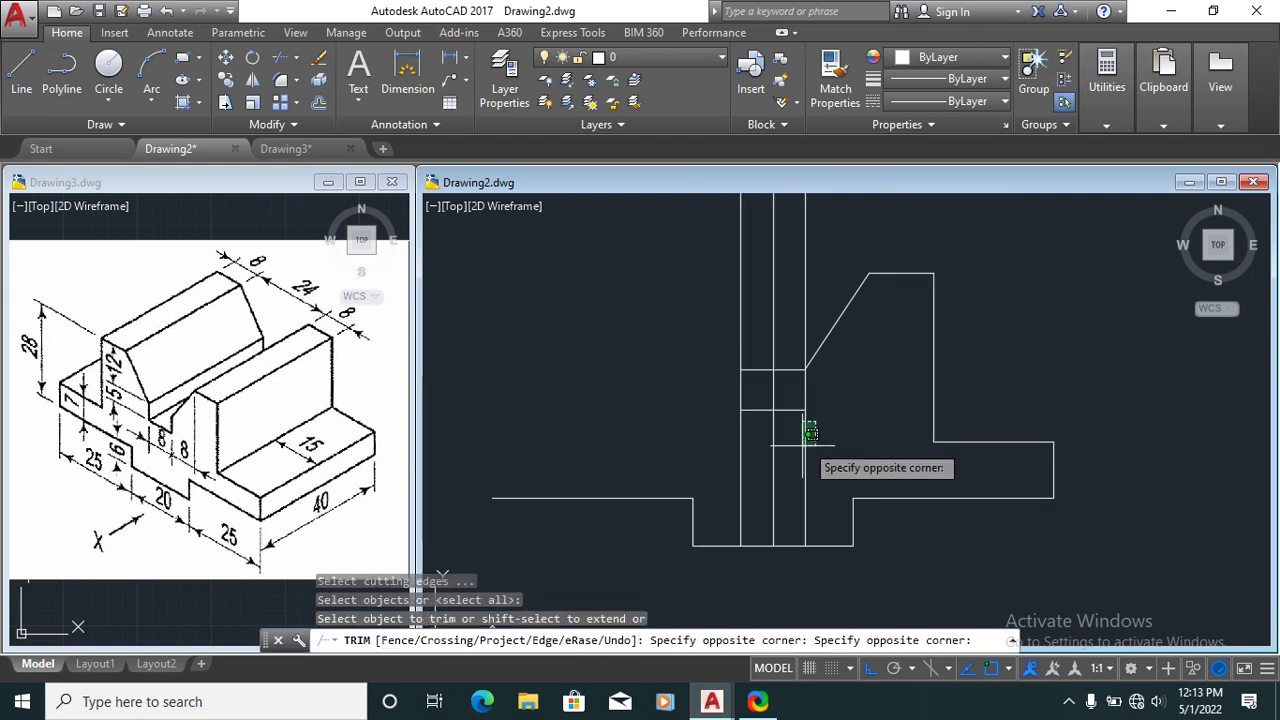
click(796, 455)
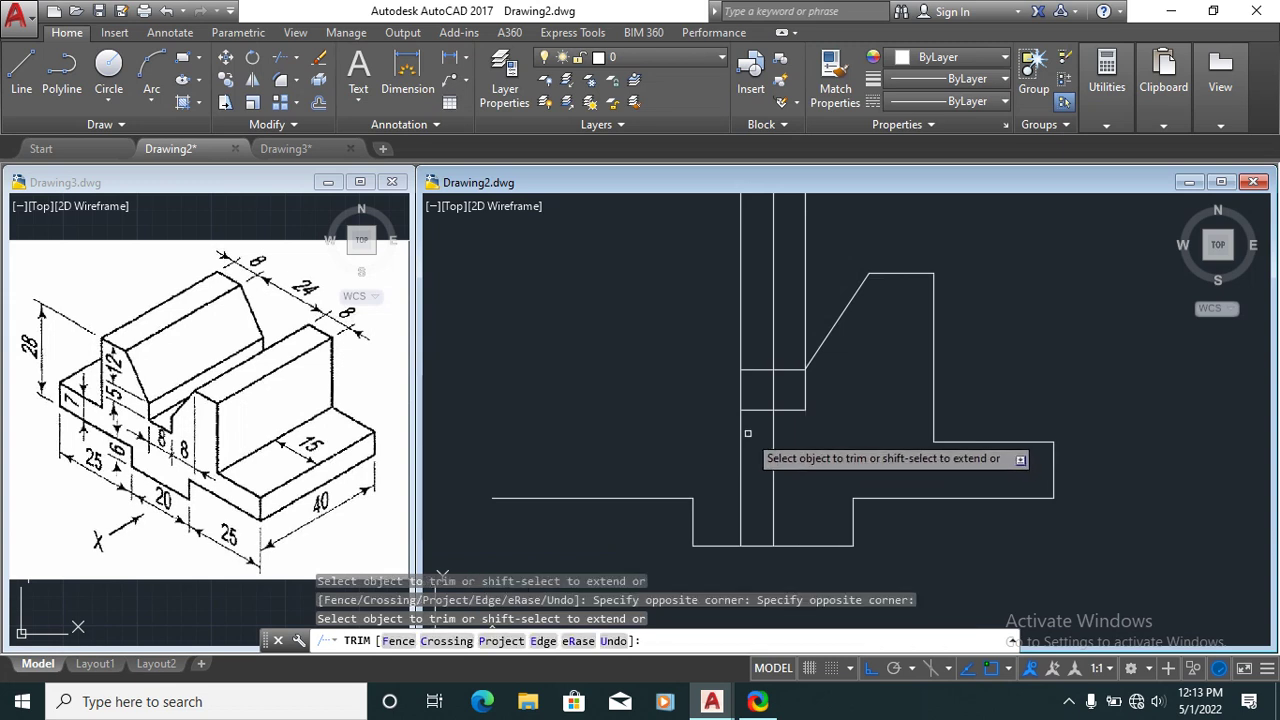
click(747, 433)
click(815, 281)
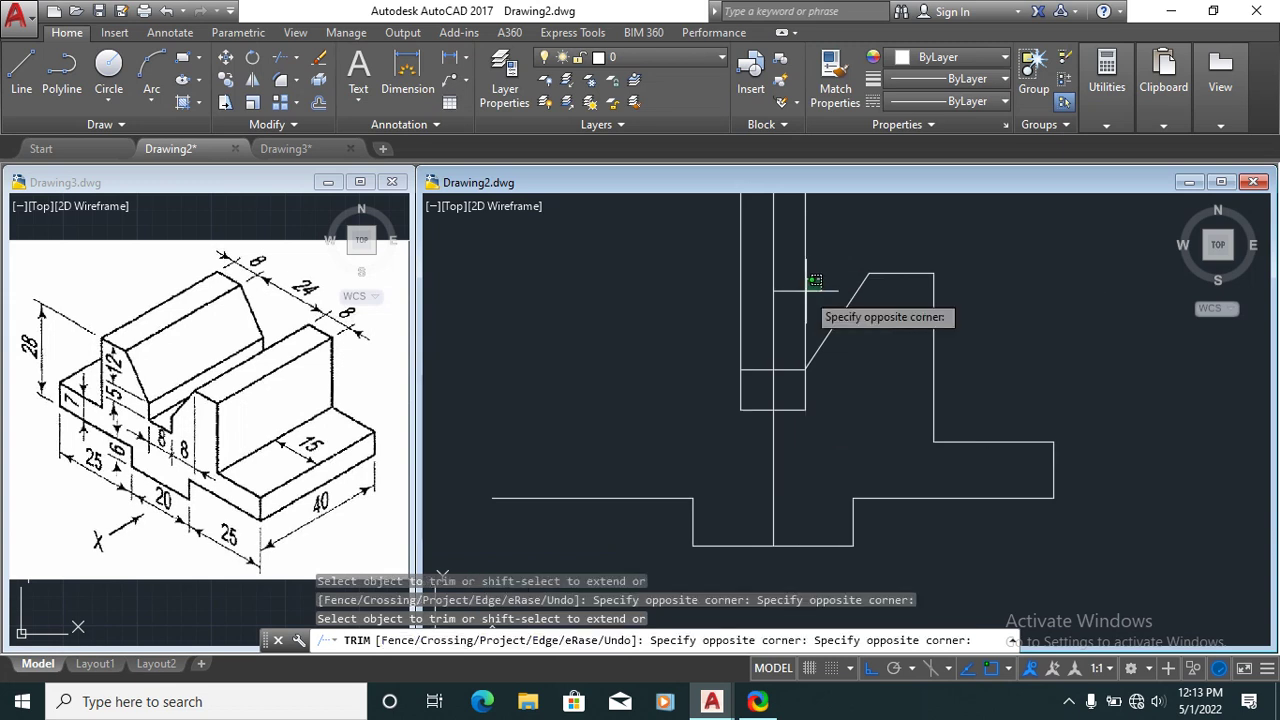
click(738, 297)
key(Escape)
scroll(770, 390, up, 2)
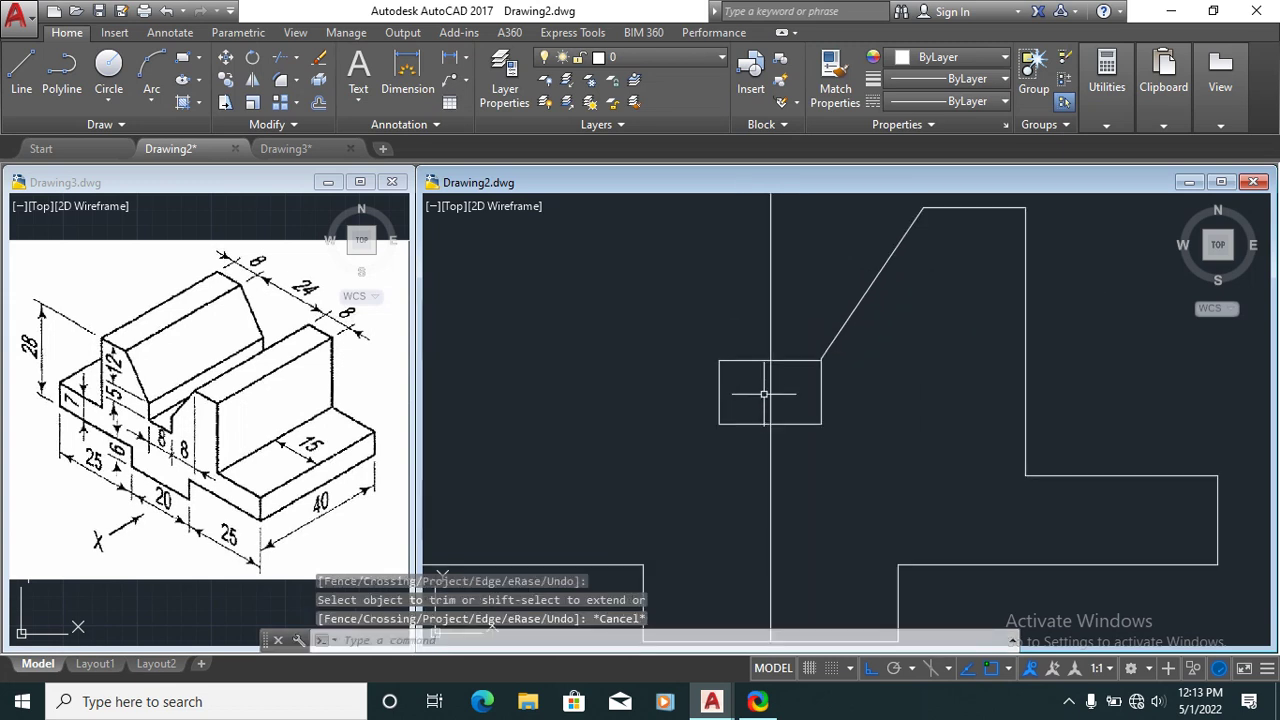
scroll(854, 337, up, 3)
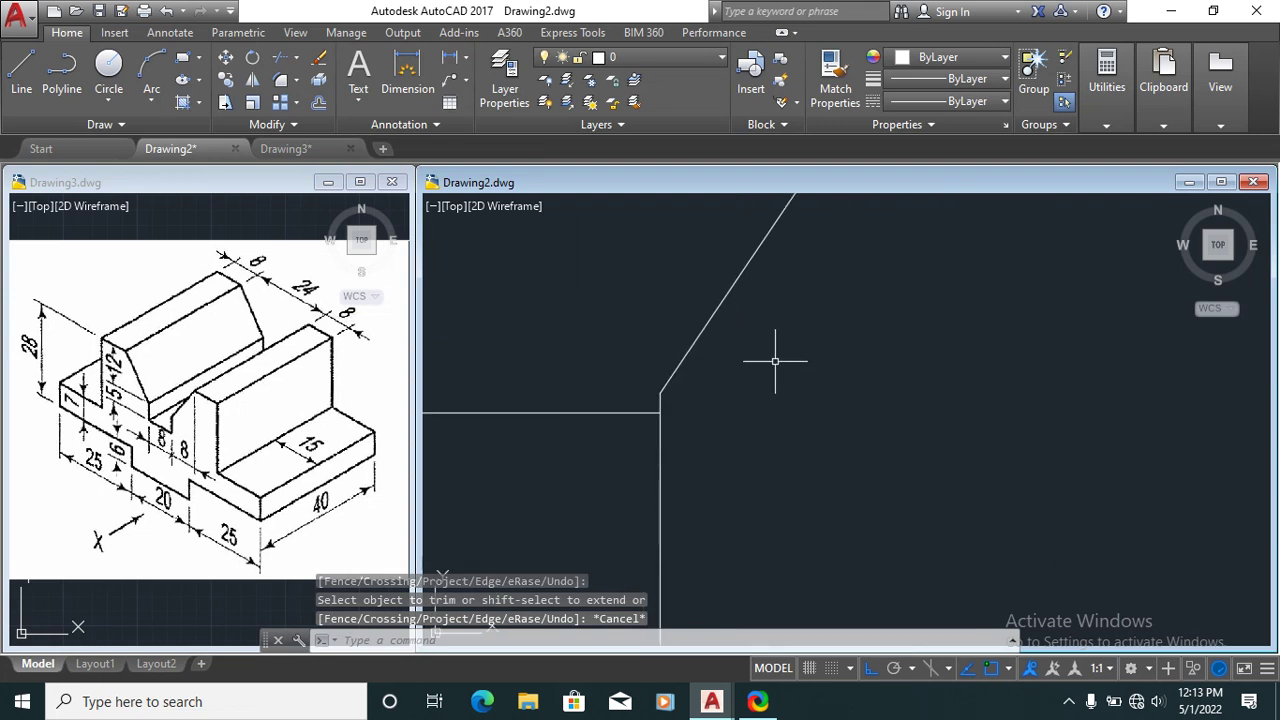
Step: Check the sloped line's lower endpoint grip and retry trimming the leftover lines
key(Escape)
scroll(775, 361, down, 1)
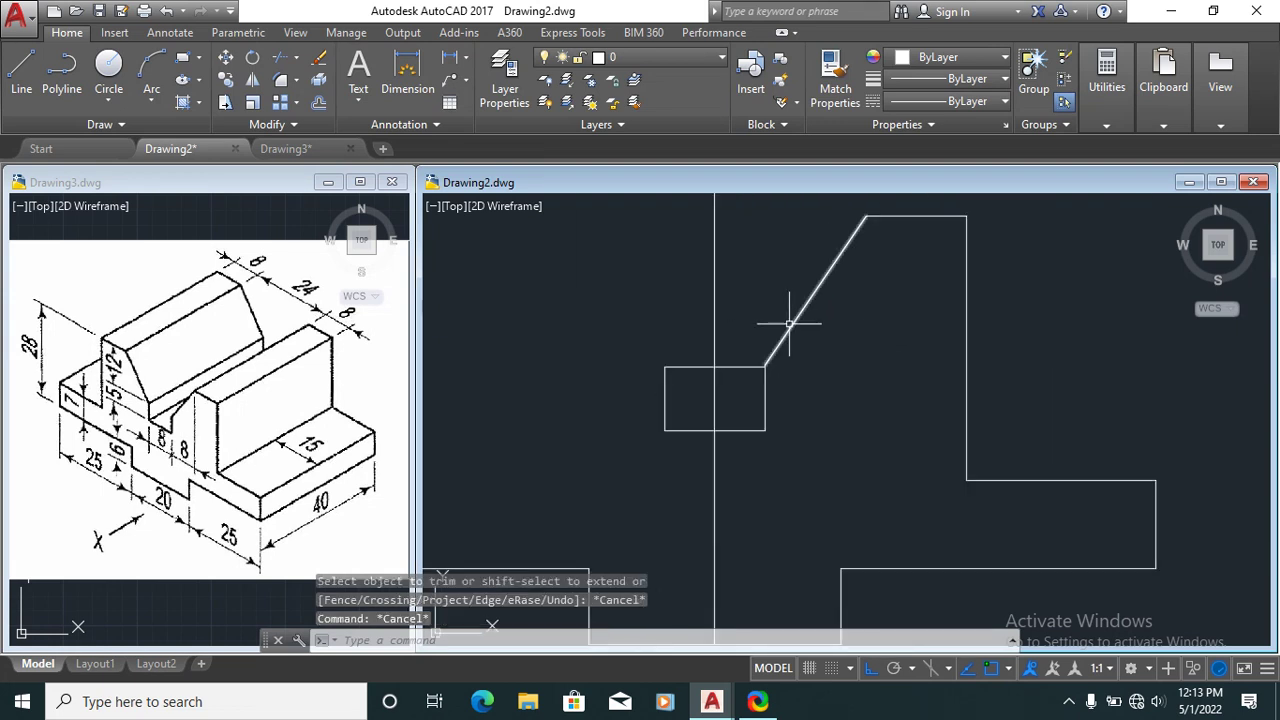
key(Escape)
scroll(789, 323, up, 2)
click(752, 300)
scroll(794, 316, up, 2)
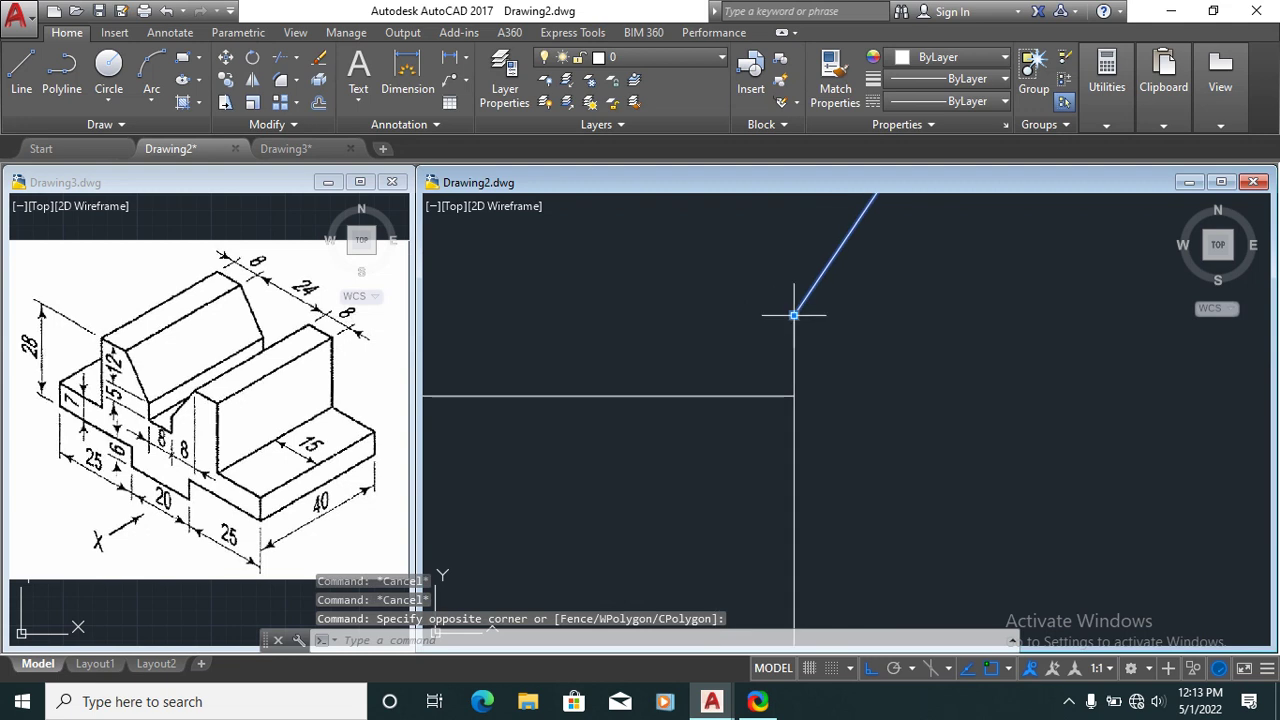
click(794, 316)
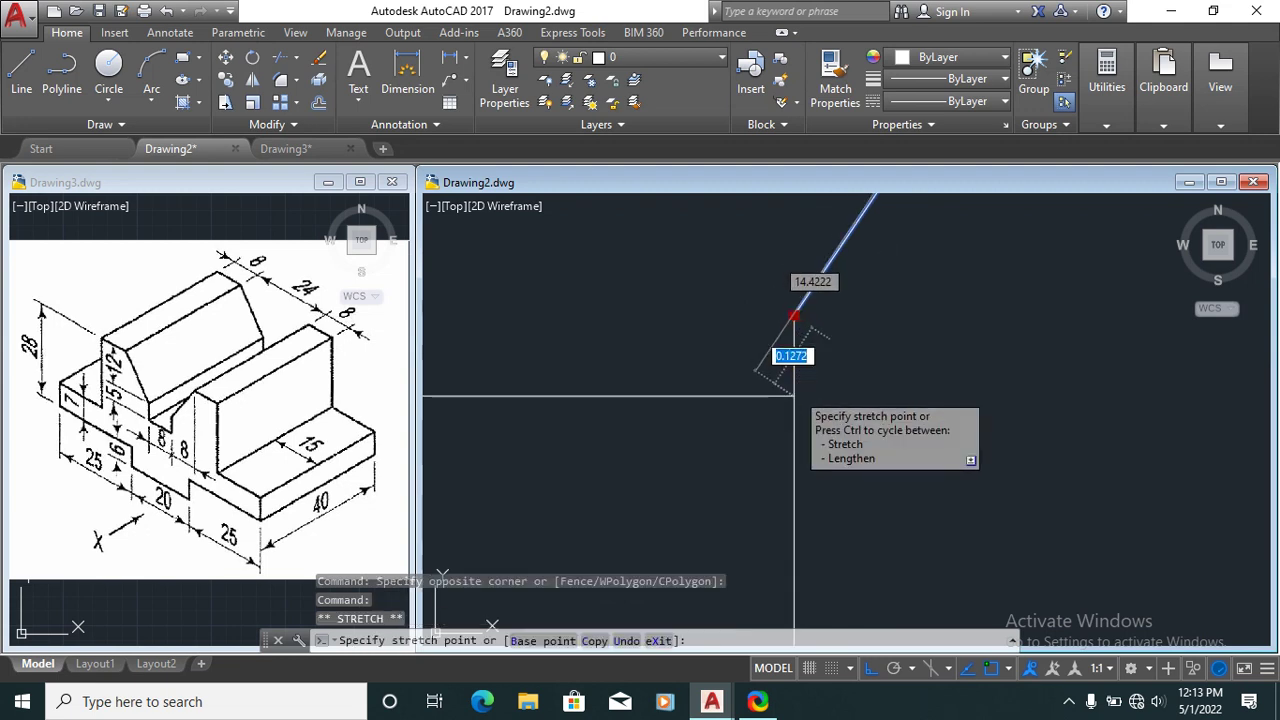
key(Escape)
text(tr)
key(Return)
key(Return)
click(750, 350)
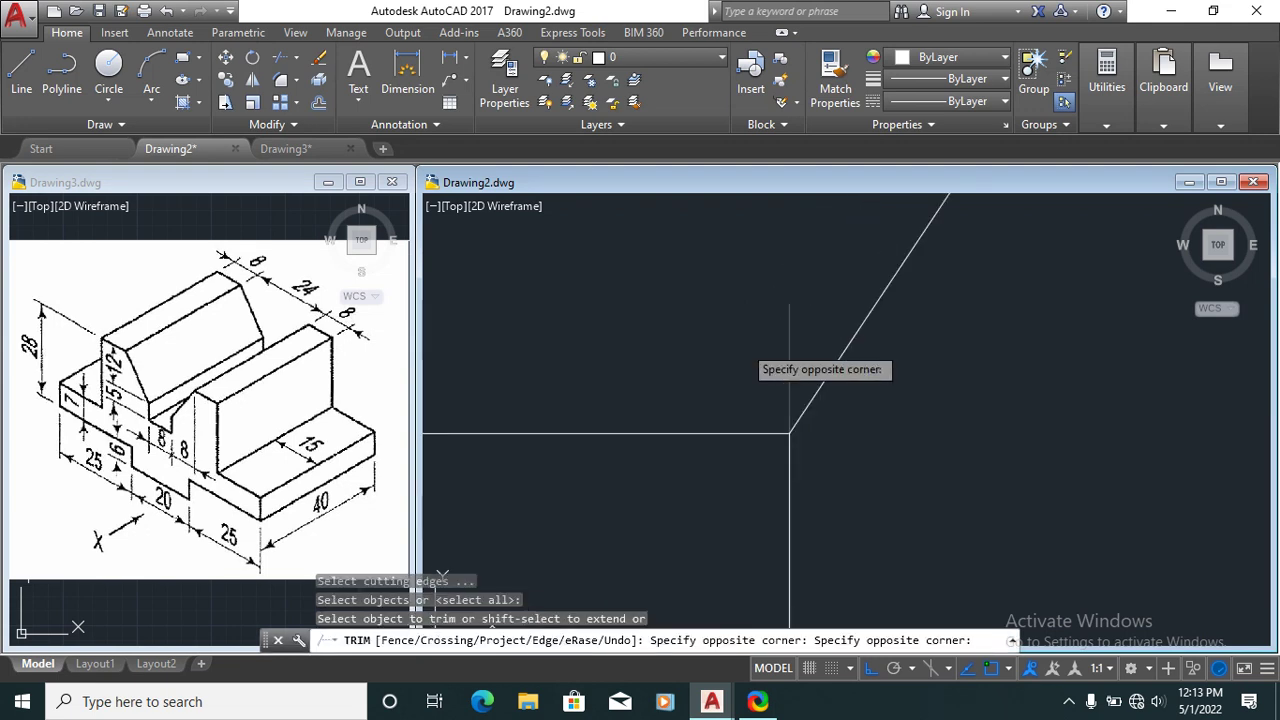
key(Escape)
scroll(790, 434, down, 4)
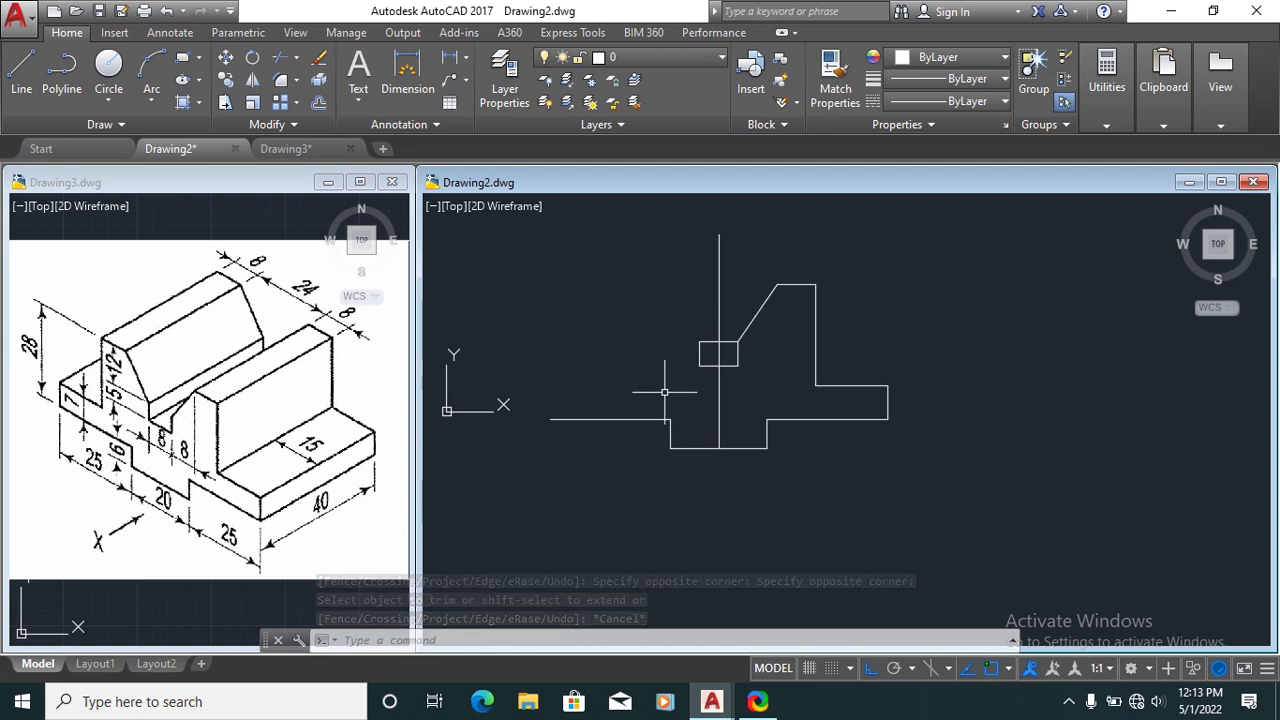
Step: Select the right half of the profile, excluding the bottom line and small rectangle
click(934, 481)
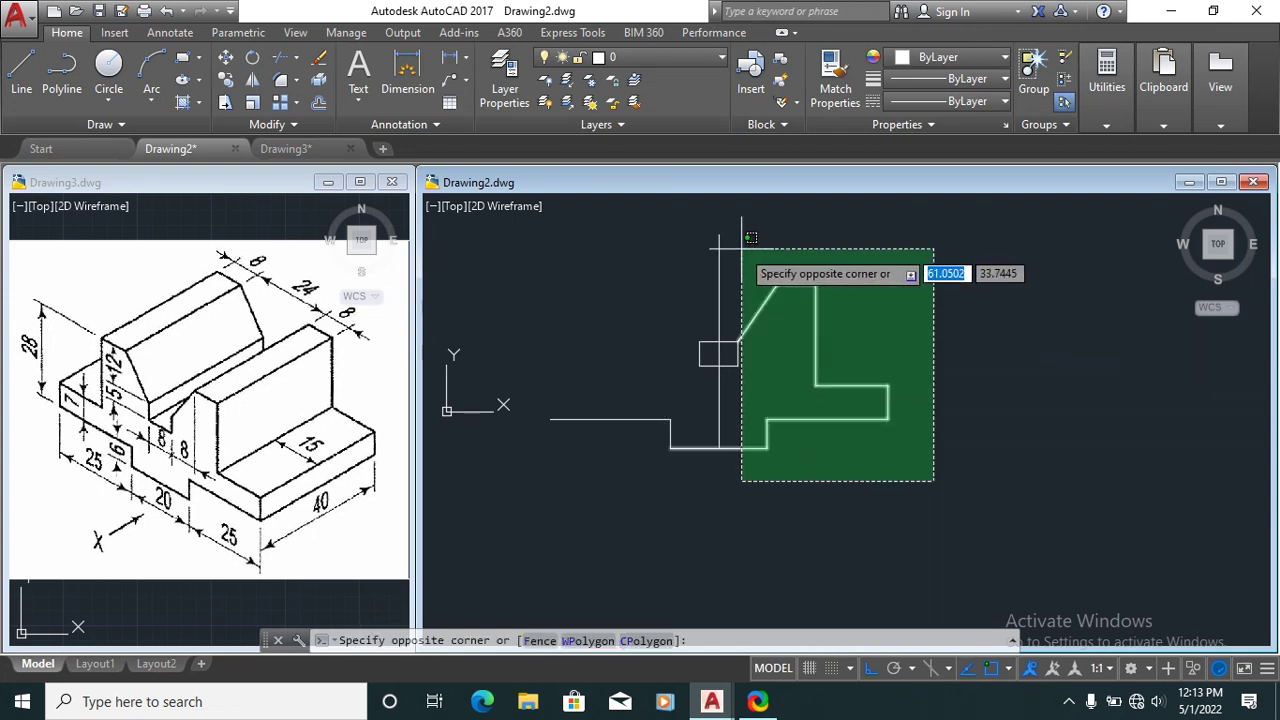
click(741, 249)
scroll(716, 400, up, 2)
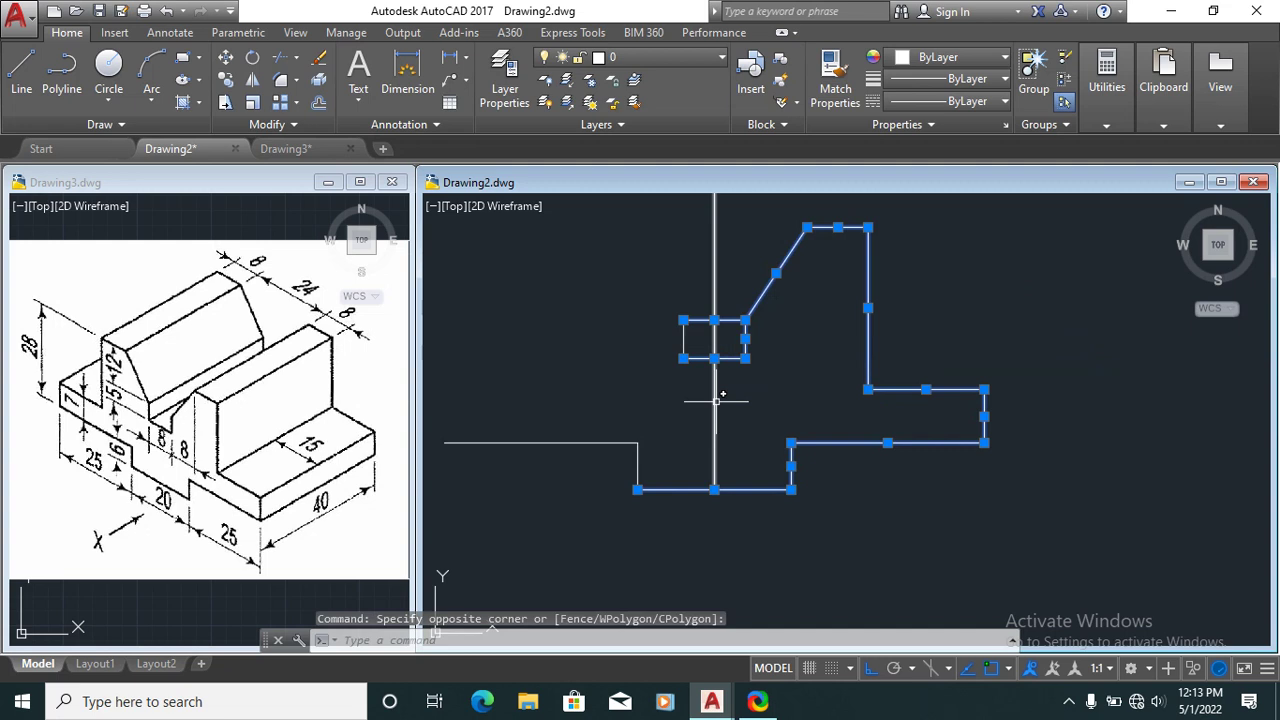
scroll(716, 400, up, 2)
shift+click(746, 536)
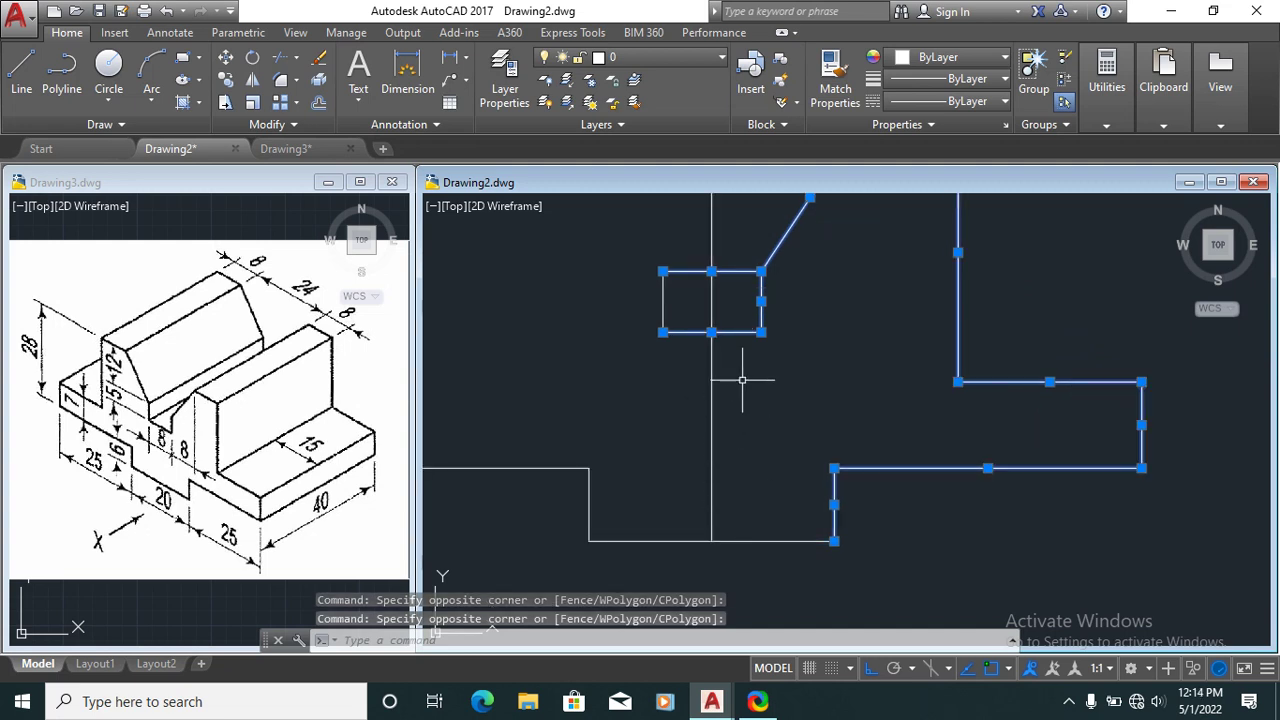
shift+click(741, 377)
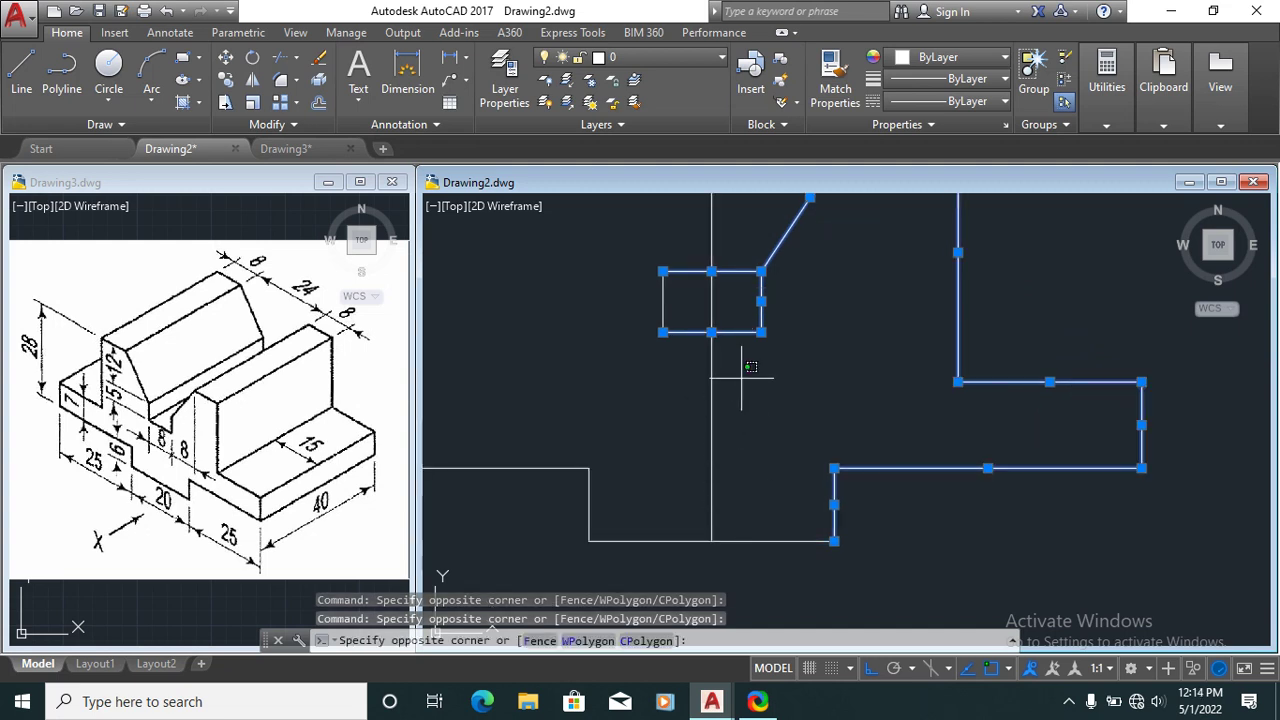
shift+click(733, 251)
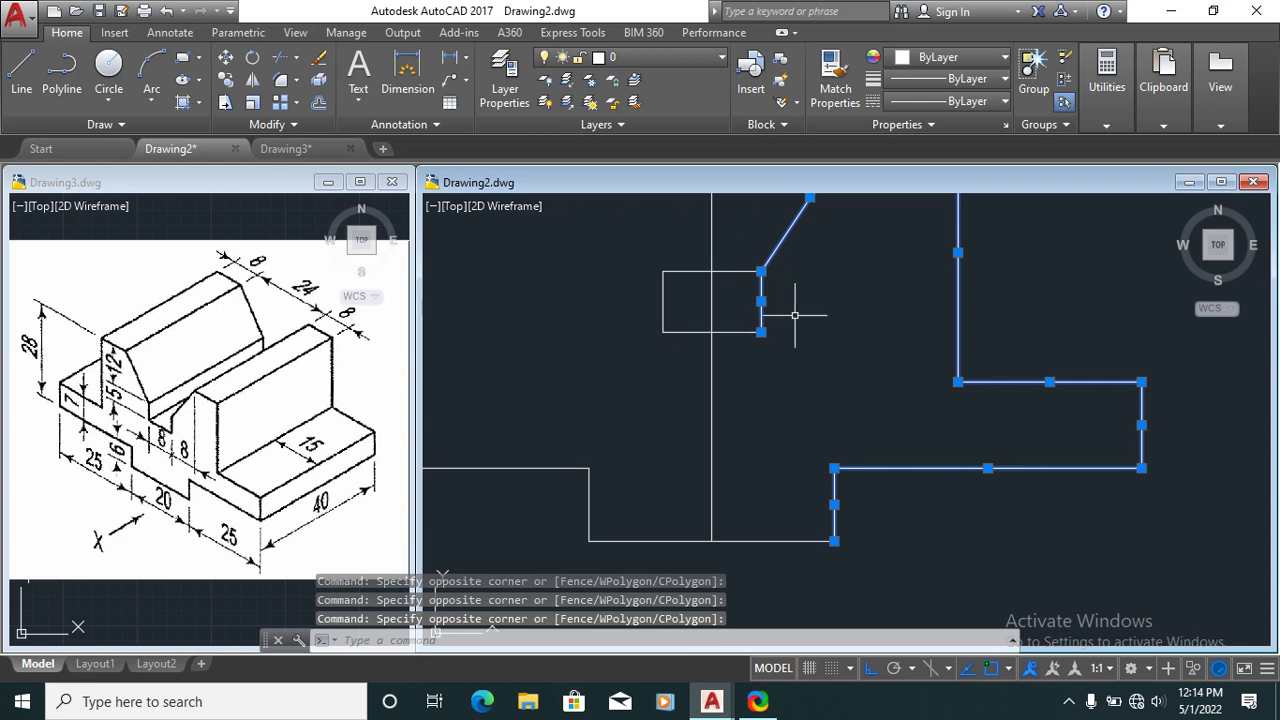
scroll(778, 412, down, 2)
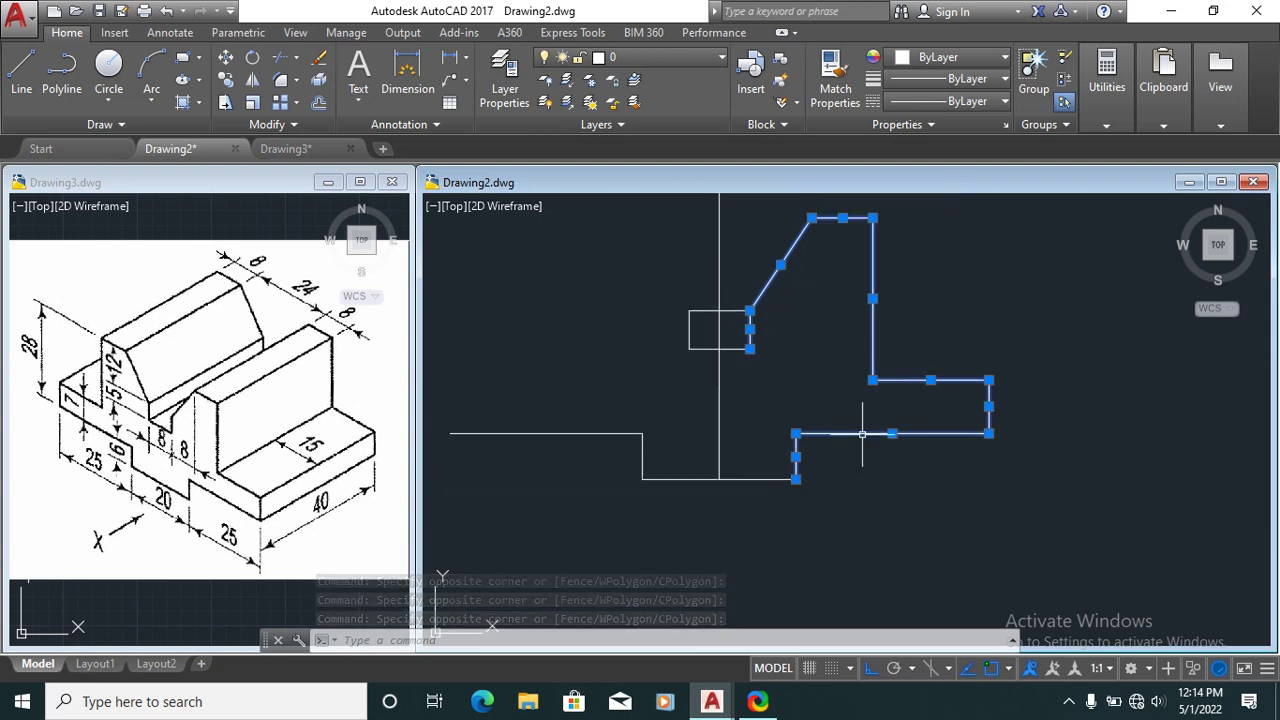
scroll(862, 434, down, 2)
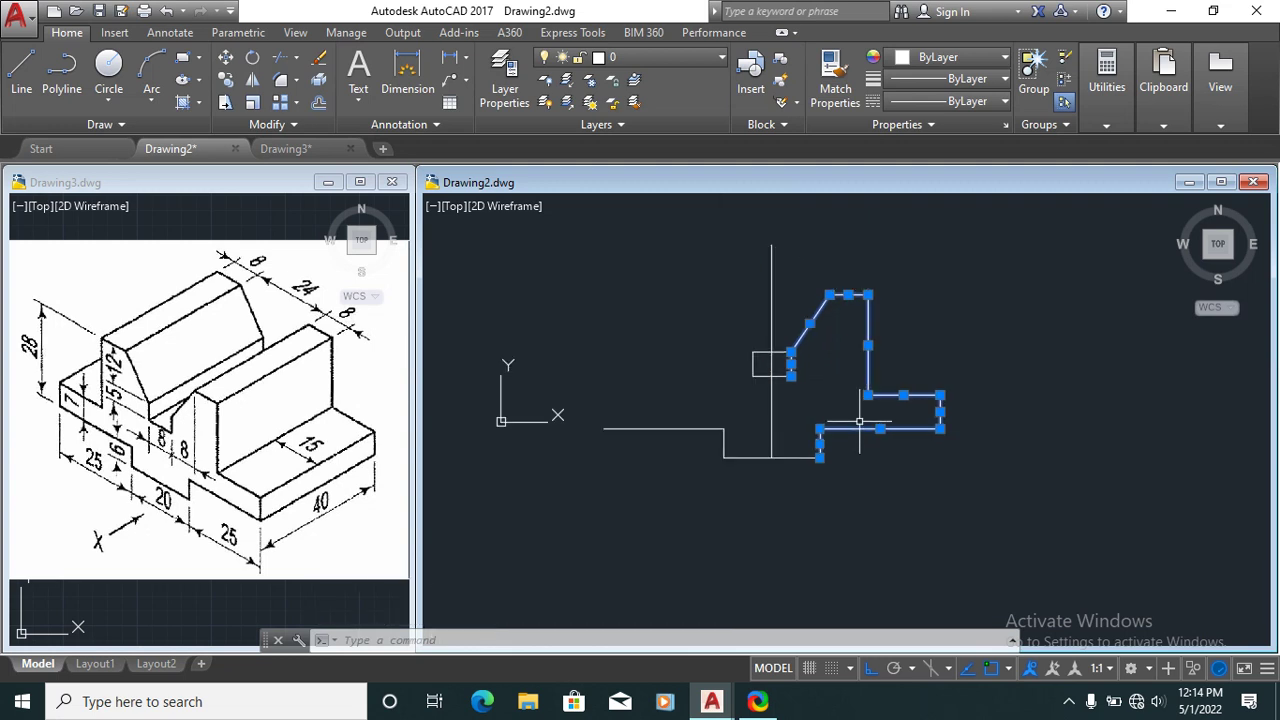
scroll(845, 390, up, 2)
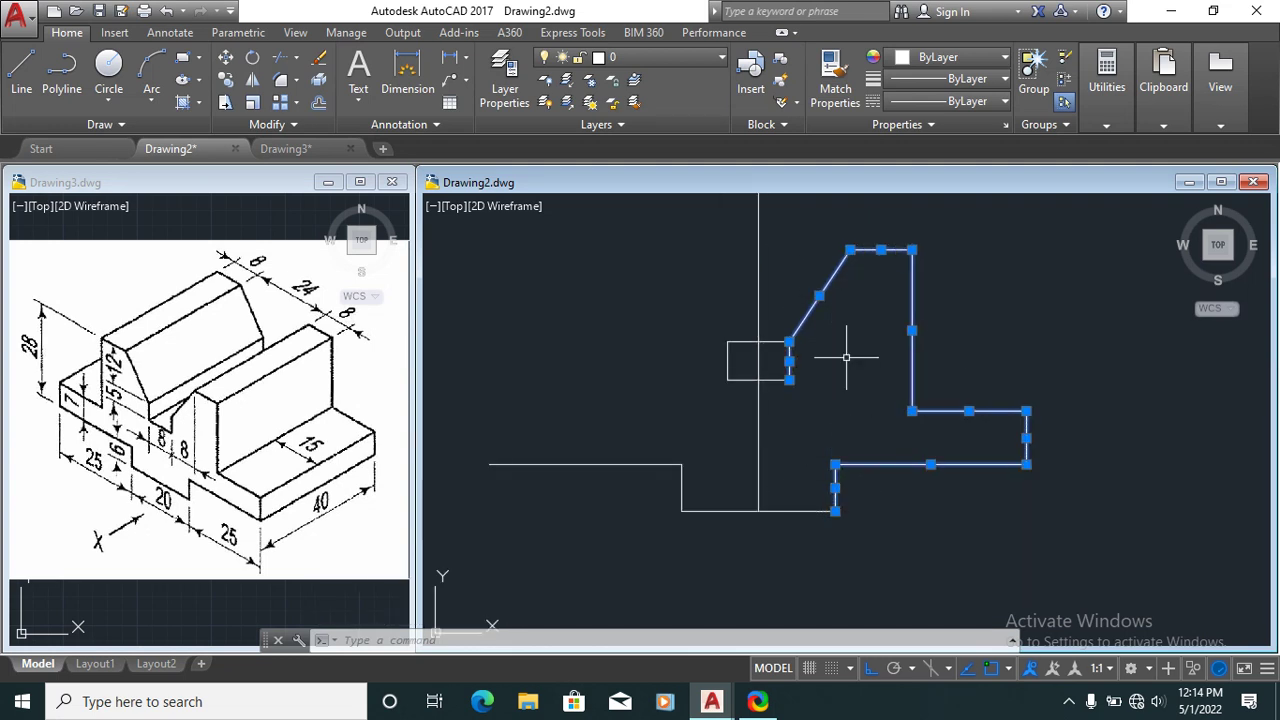
Step: Mirror the selected half about the vertical centreline, keeping the original objects
text(MI)
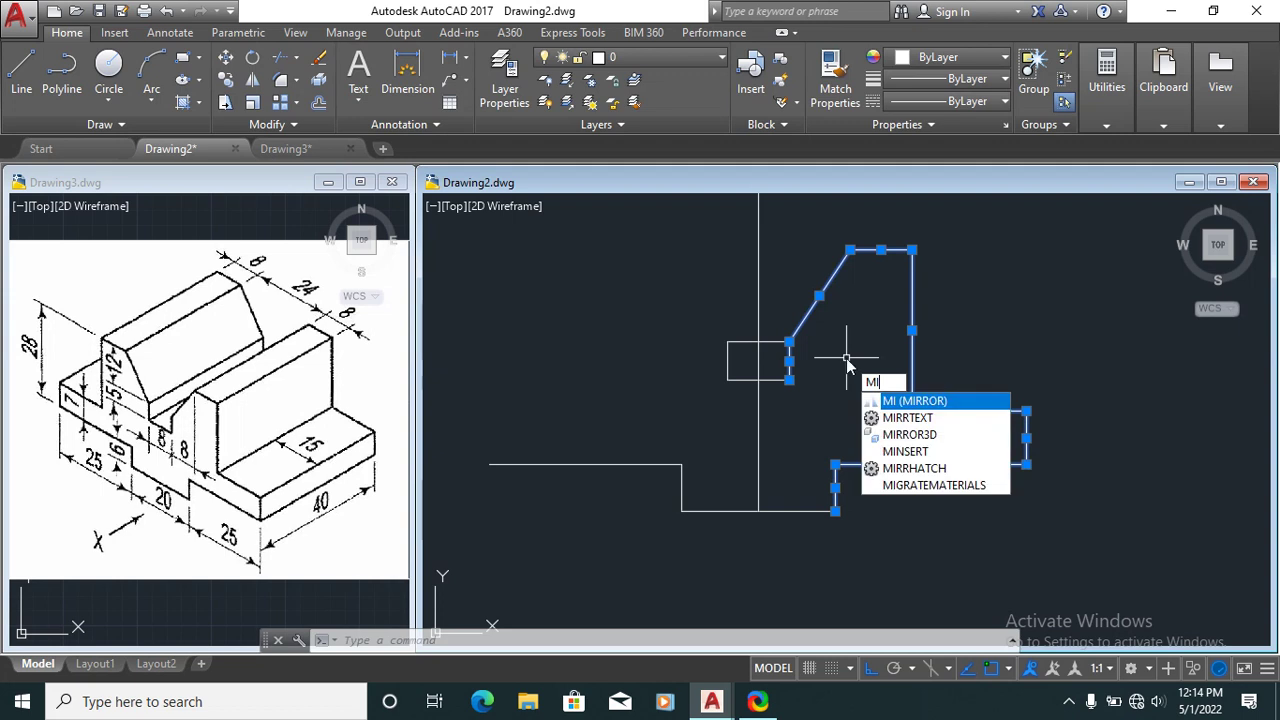
key(Return)
scroll(723, 360, down, 2)
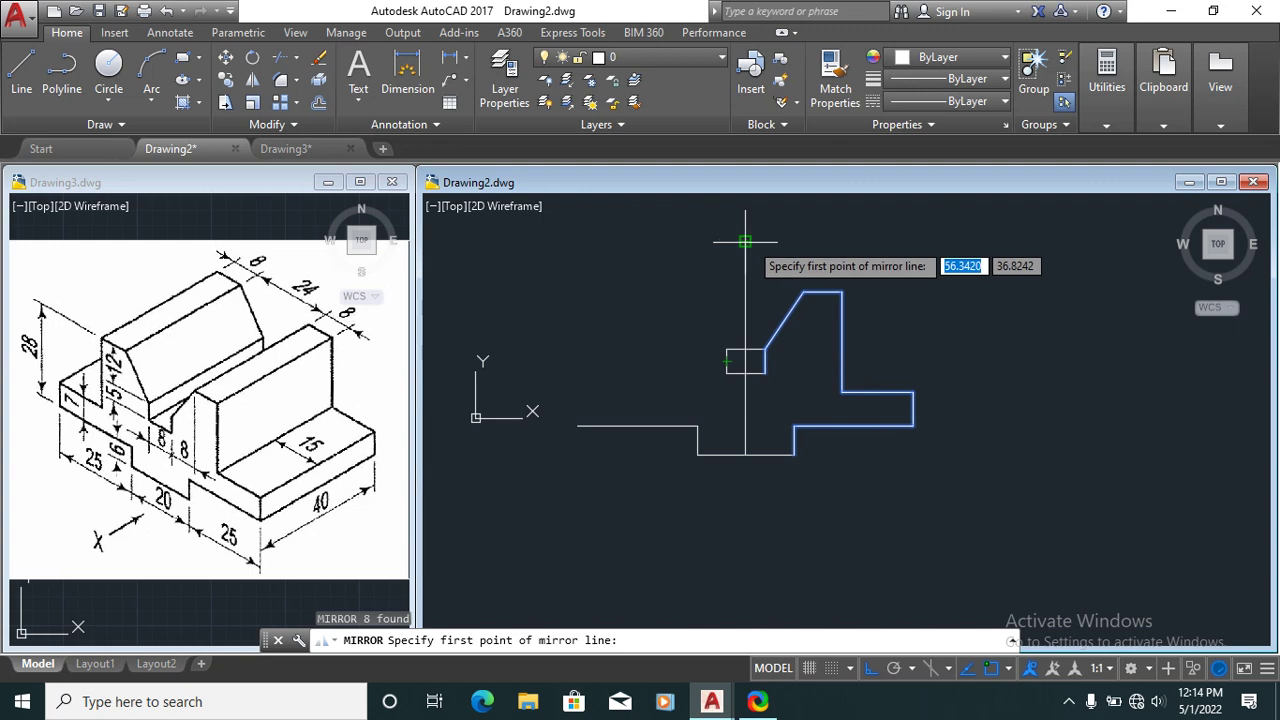
click(745, 241)
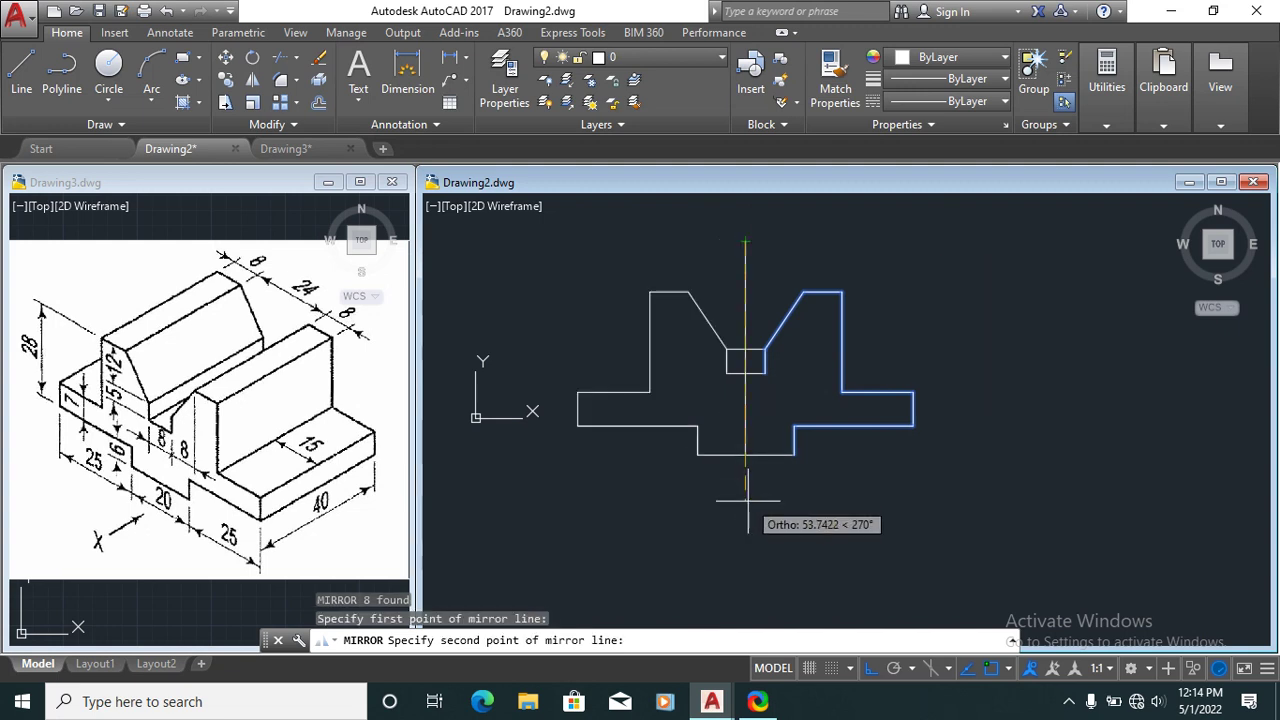
click(748, 515)
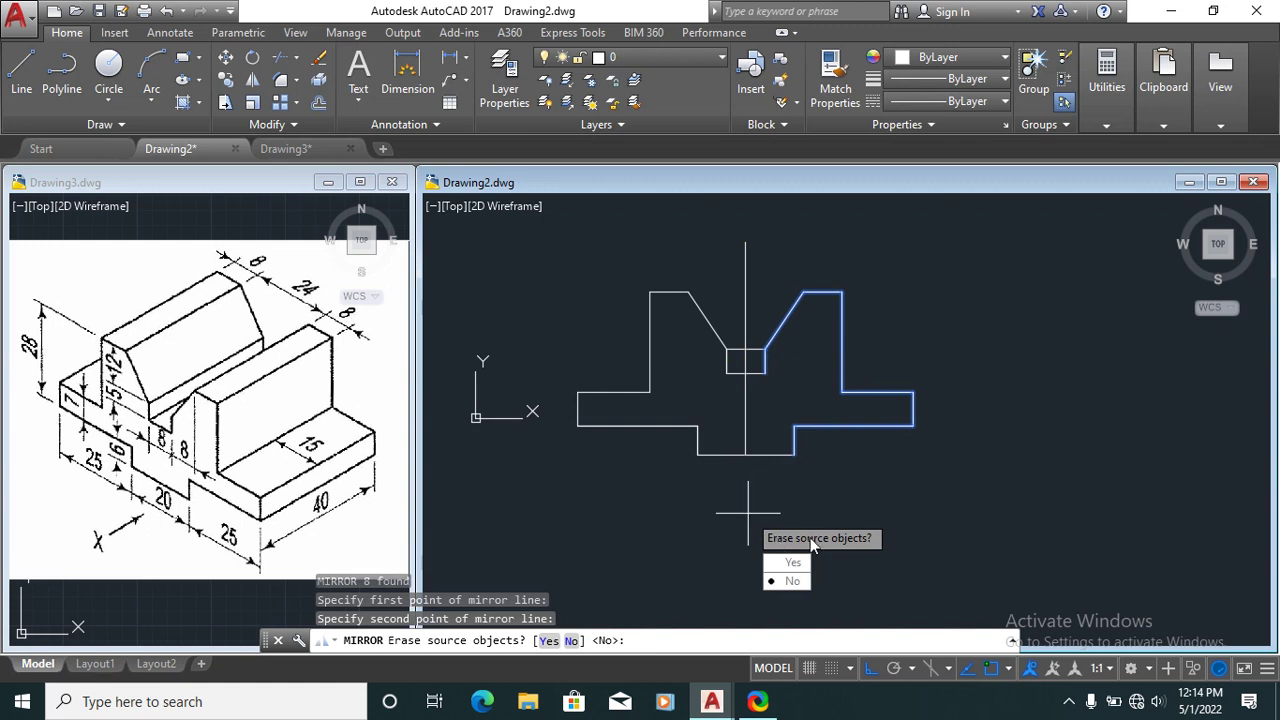
text(N)
key(Return)
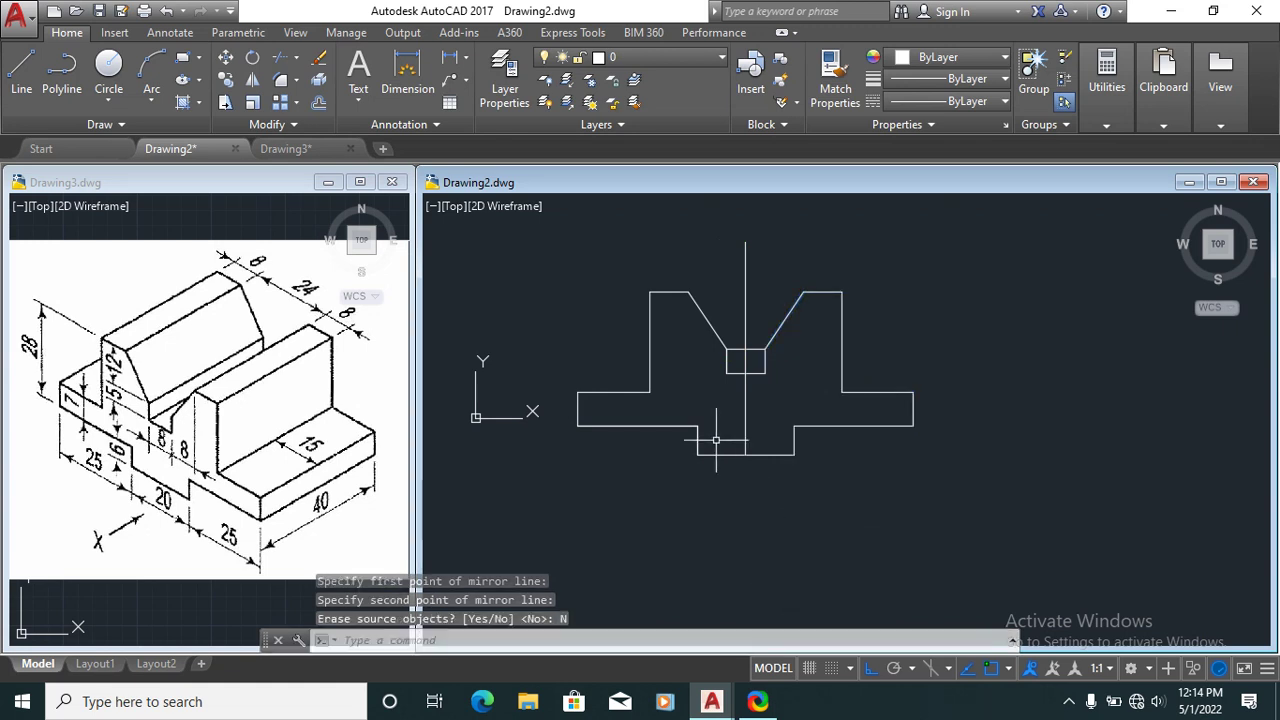
key(Escape)
scroll(716, 440, up, 1)
scroll(708, 351, up, 3)
scroll(748, 322, down, 2)
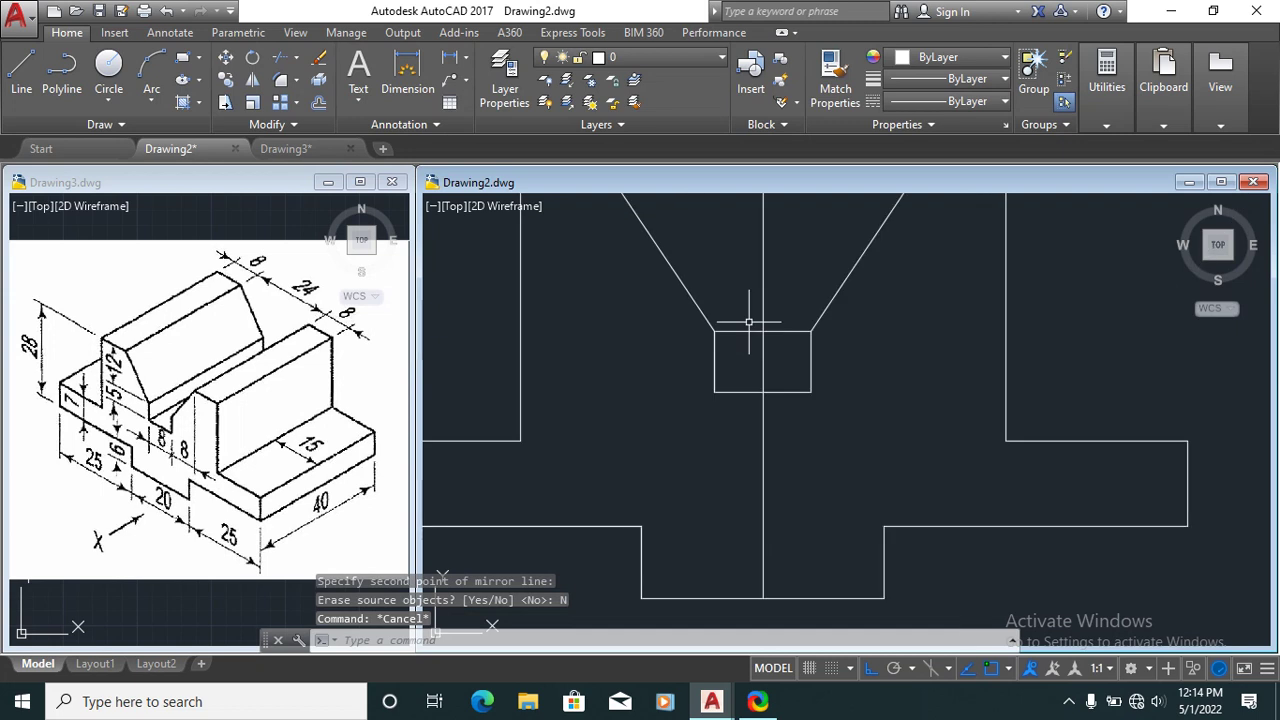
Step: Erase the small rectangle's top edge so the V-notch opens
click(748, 330)
text(E)
key(Return)
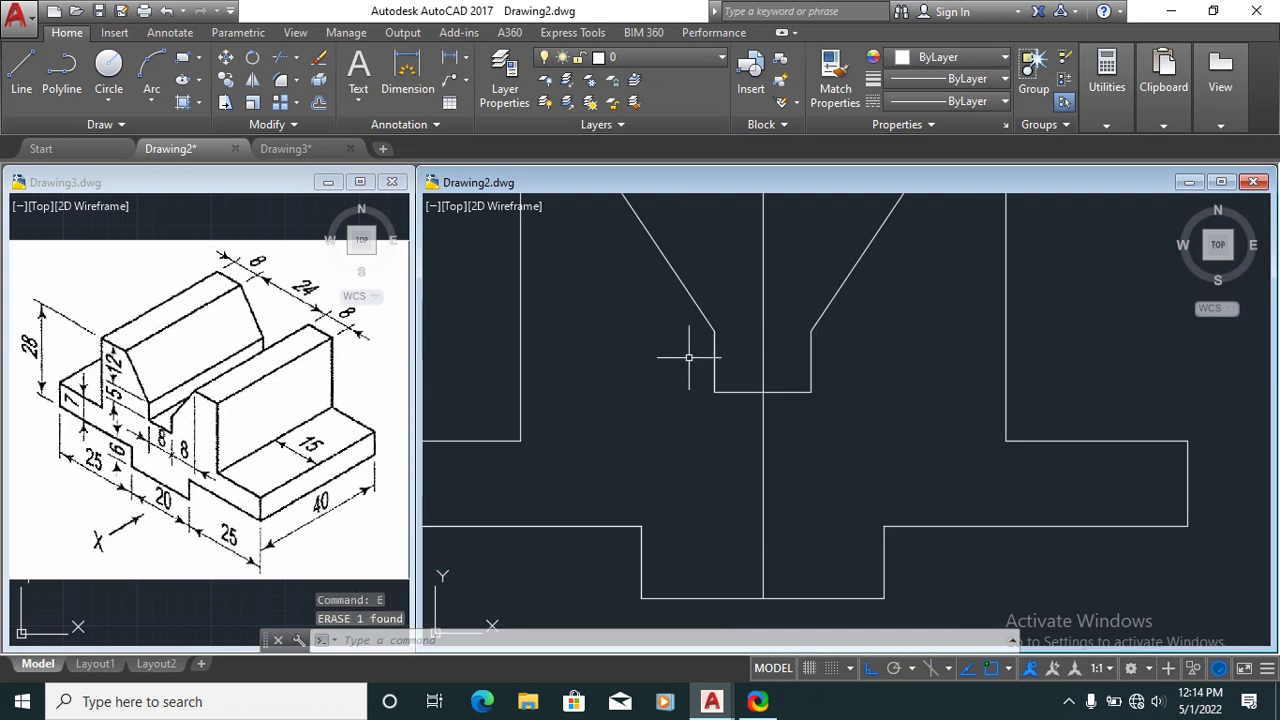
key(Escape)
scroll(700, 360, down, 4)
click(750, 257)
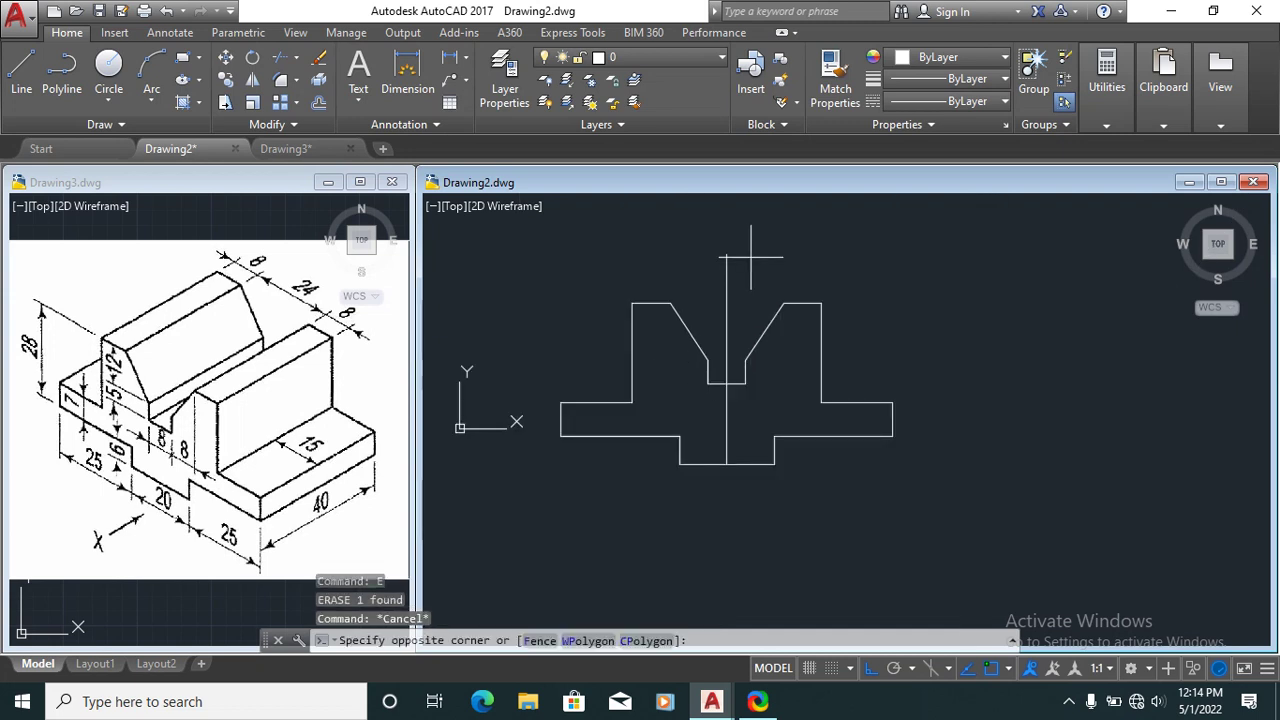
key(Escape)
scroll(857, 451, down, 2)
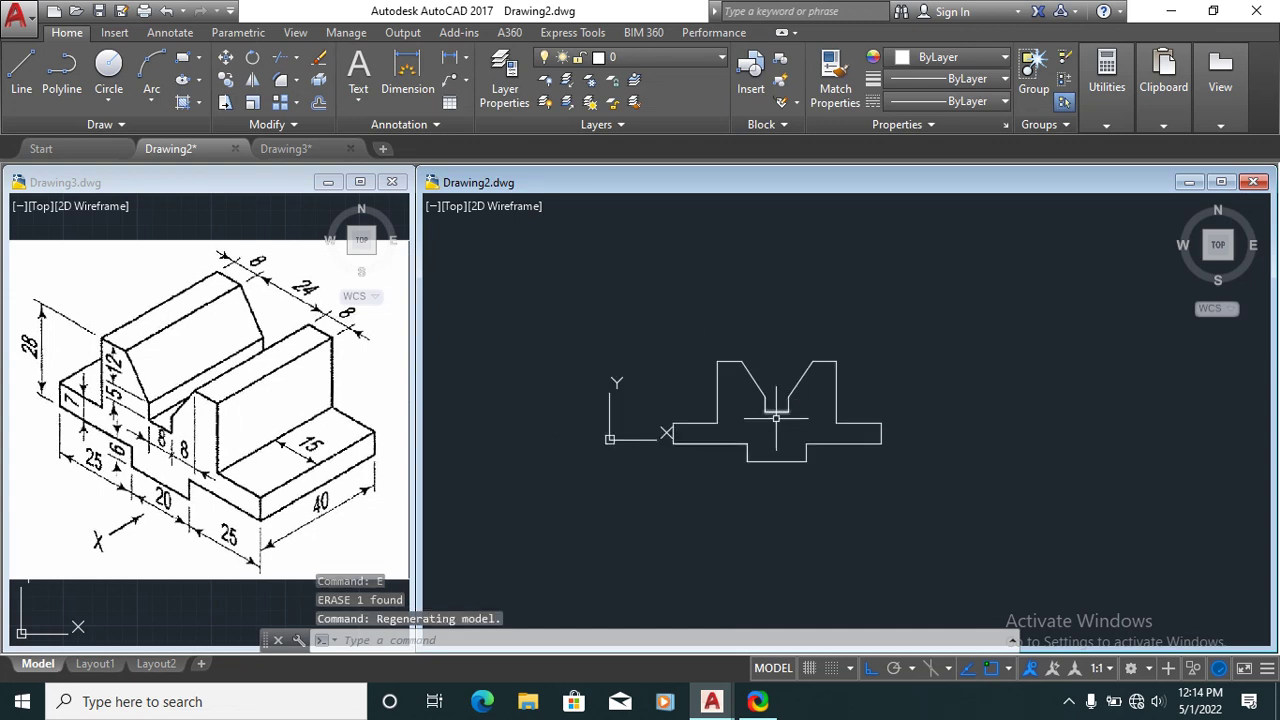
scroll(776, 417, up, 2)
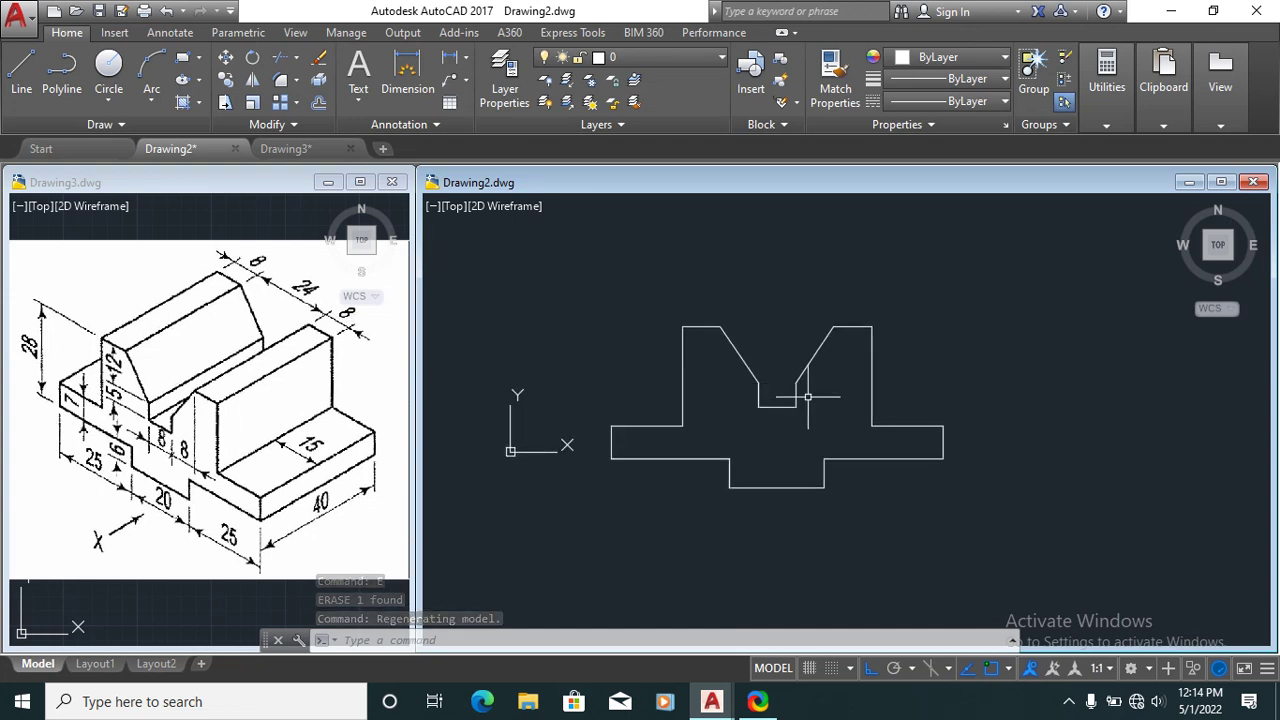
Step: Use REGION on the window-selected outline to create one region
text(REGION)
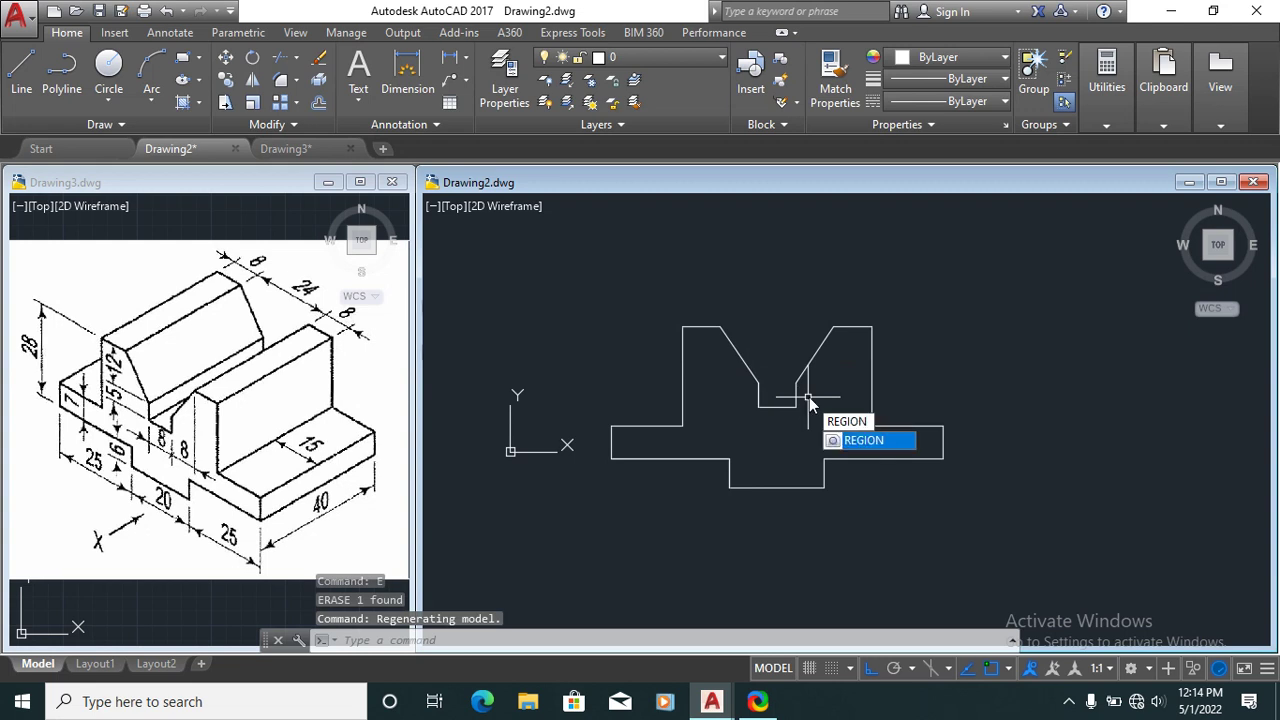
key(Return)
scroll(951, 380, down, 3)
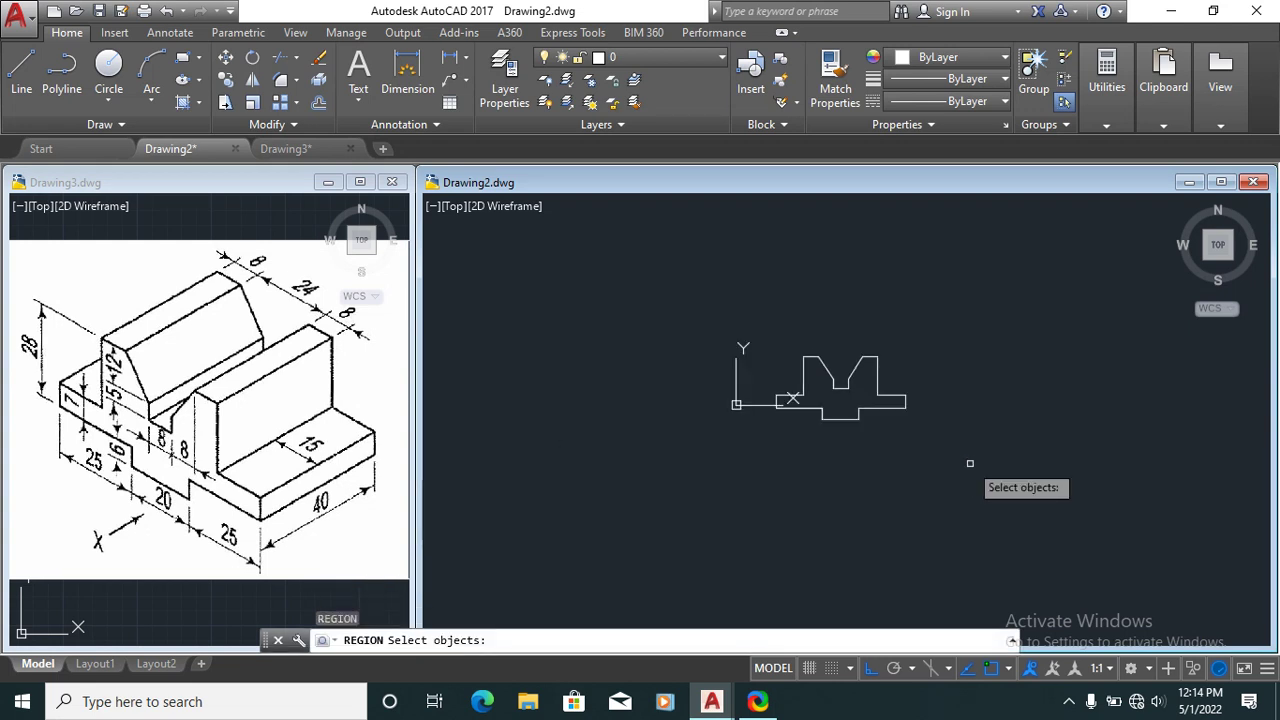
click(971, 459)
click(749, 289)
key(Return)
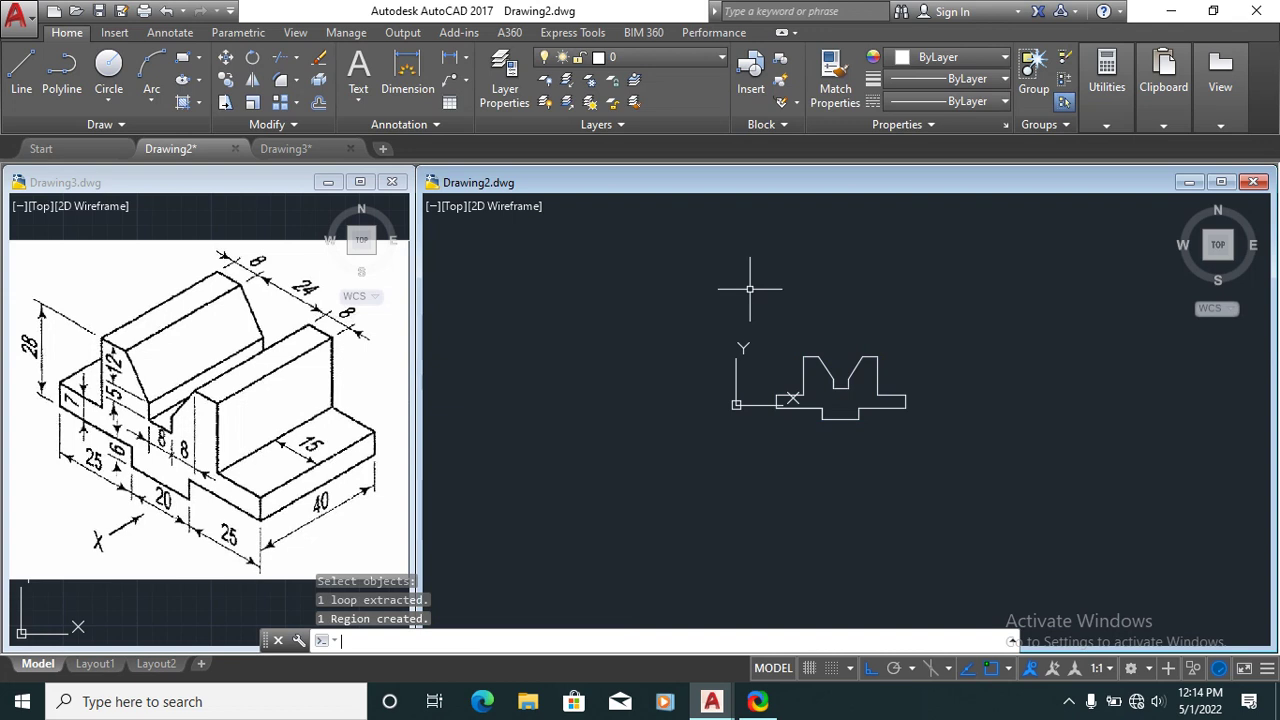
Step: Click the outline to confirm it is now a single object
scroll(796, 369, up, 3)
click(908, 323)
key(Escape)
scroll(890, 362, up, 2)
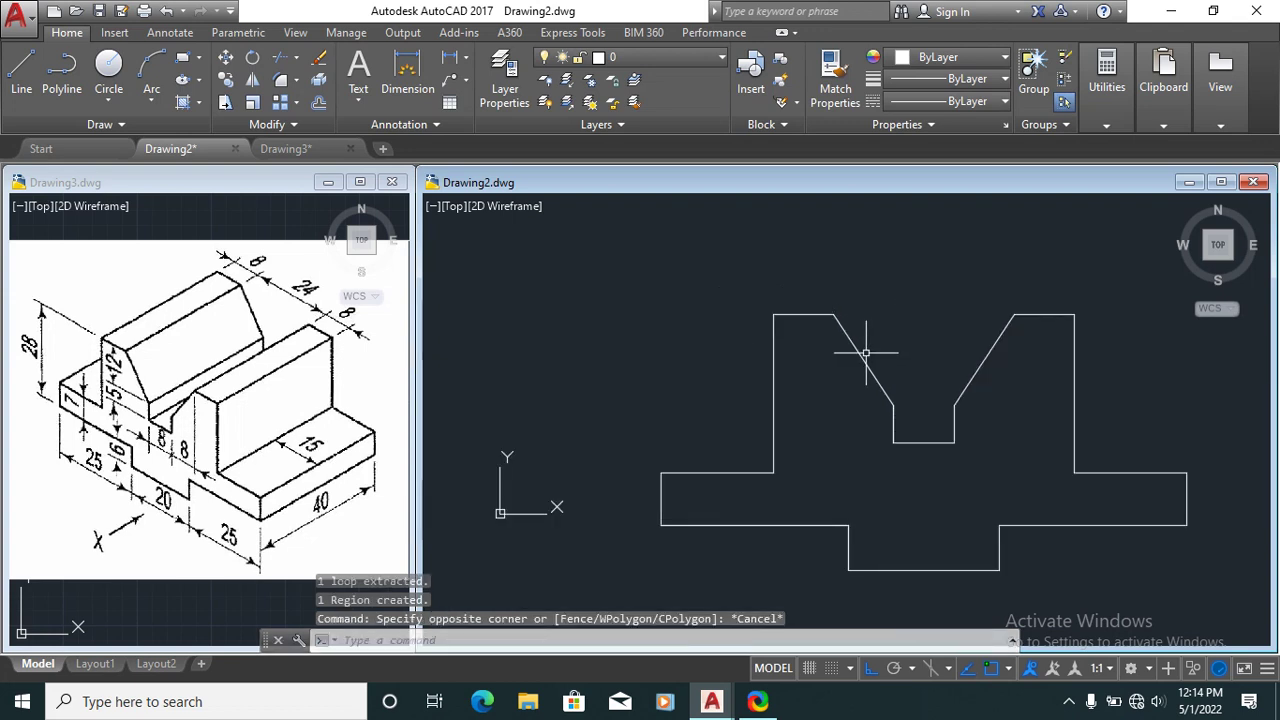
click(861, 352)
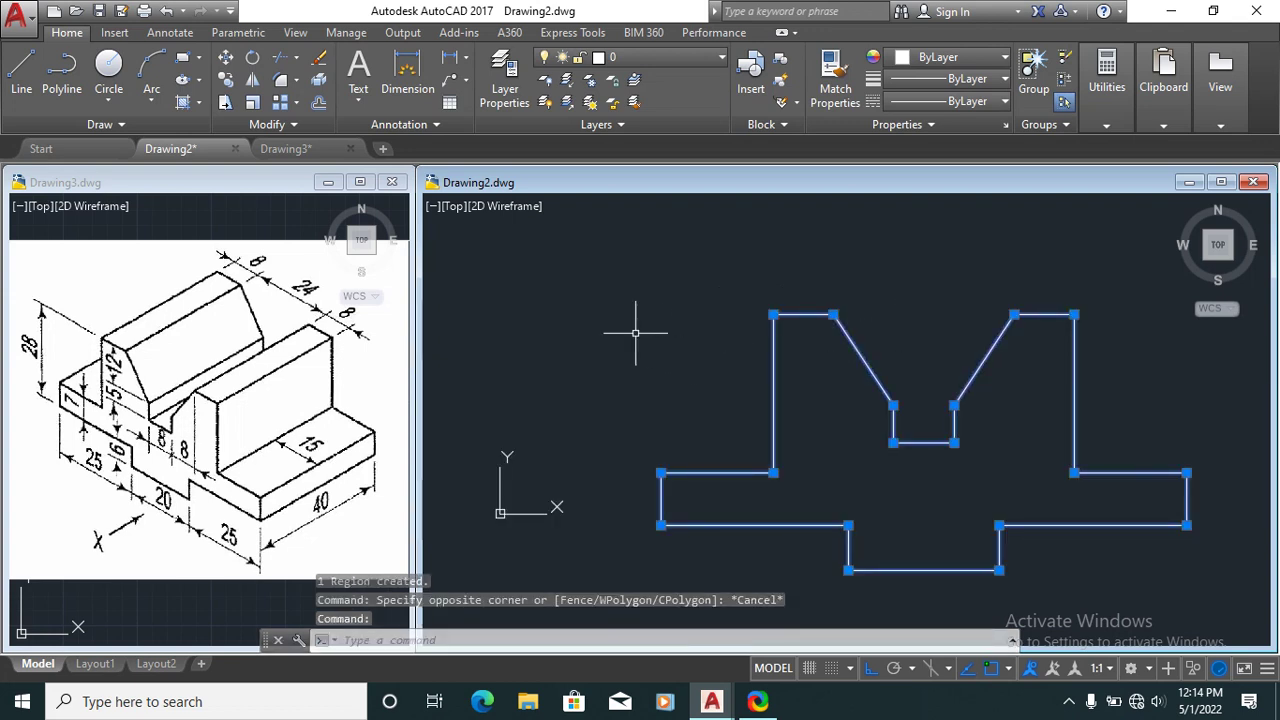
scroll(672, 328, down, 2)
key(Escape)
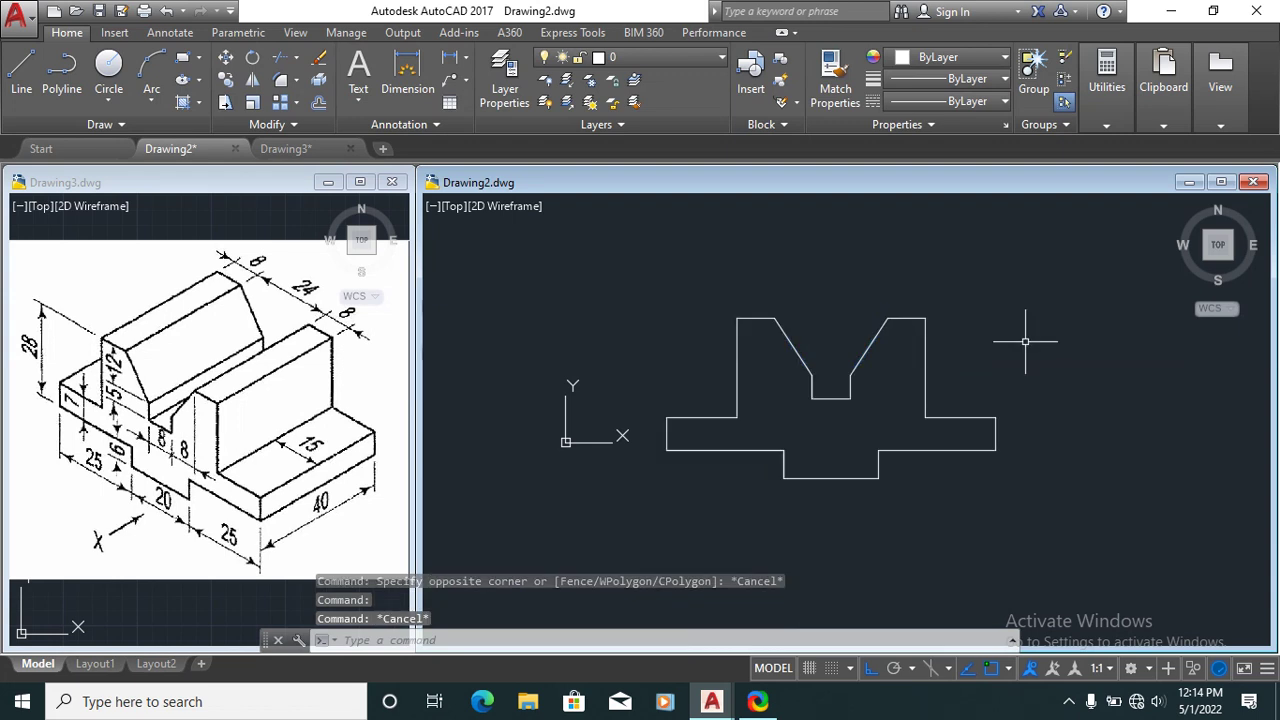
Step: Switch the viewport from Top to the SW Isometric preset view
click(456, 207)
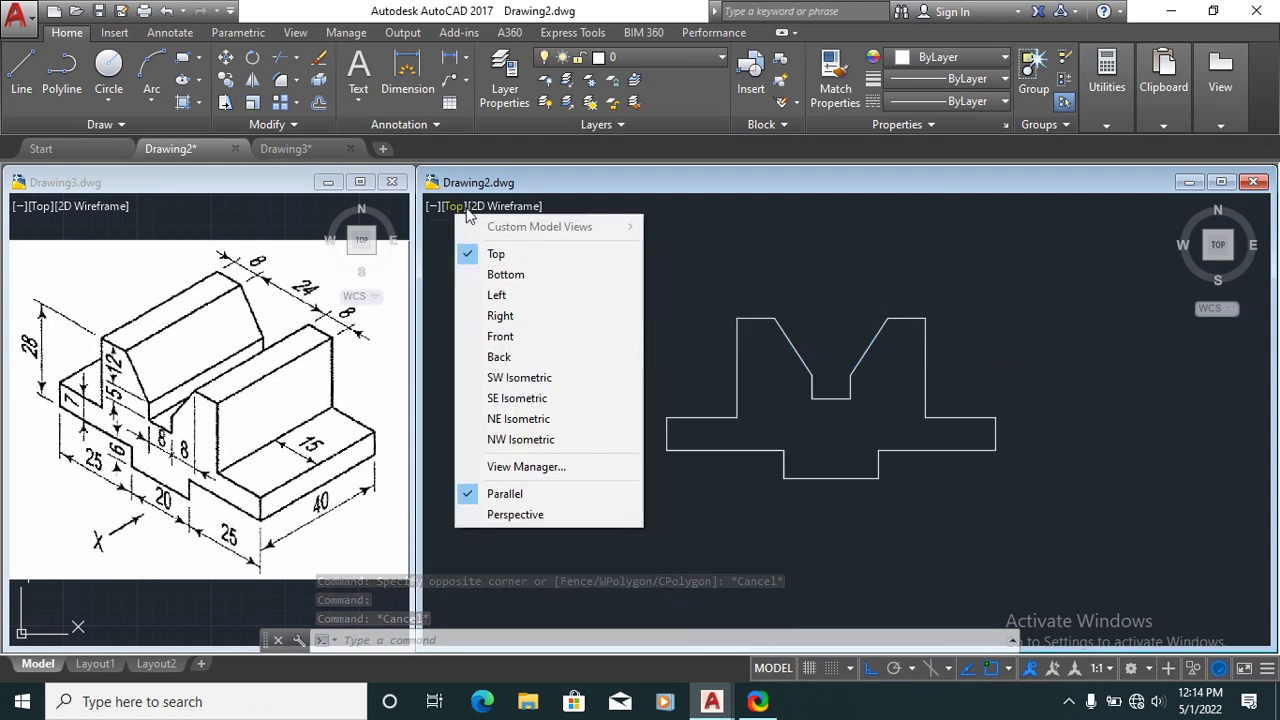
click(545, 385)
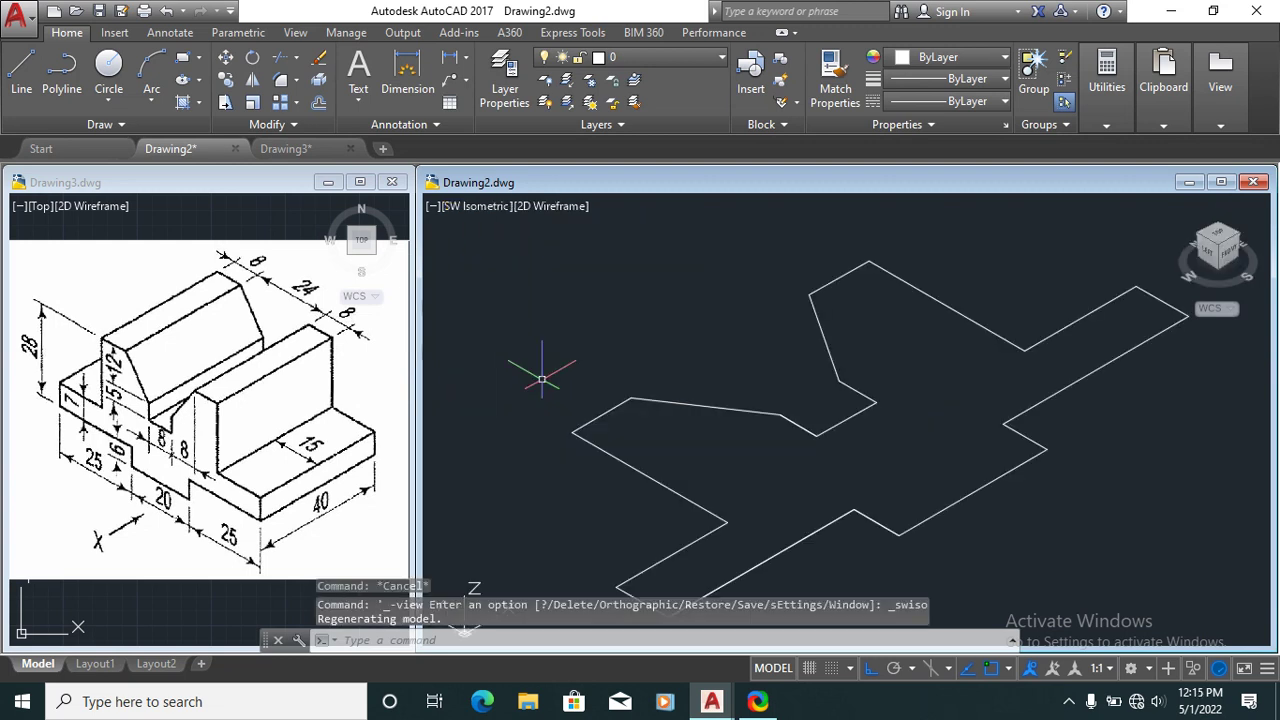
scroll(709, 357, down, 2)
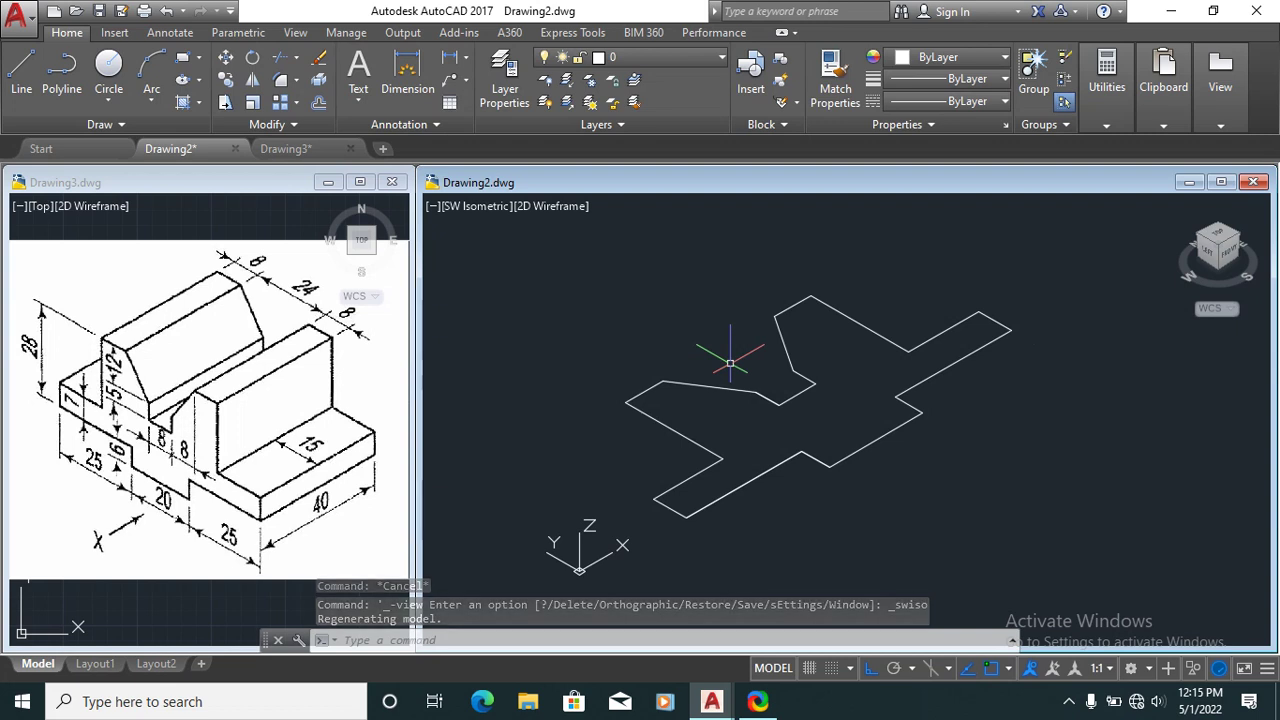
Step: 3D-rotate the profile region 90 degrees so it stands upright
text(3)
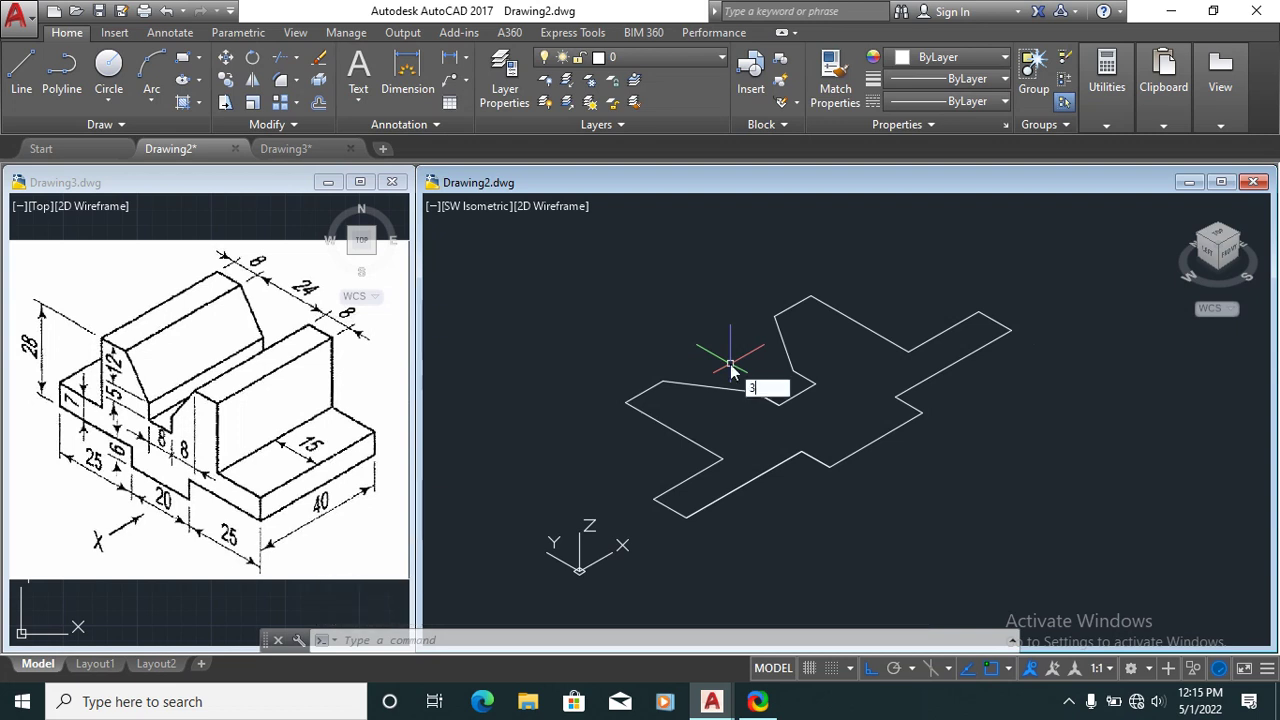
text(DROTATE)
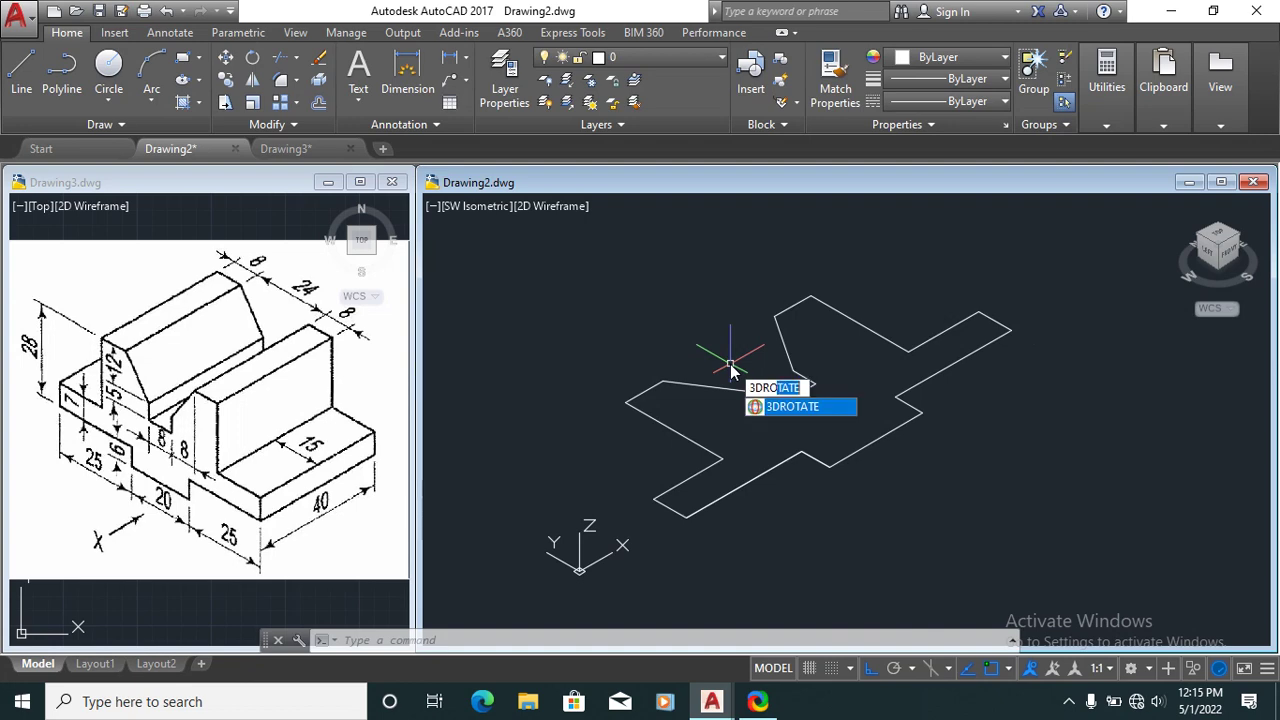
key(Return)
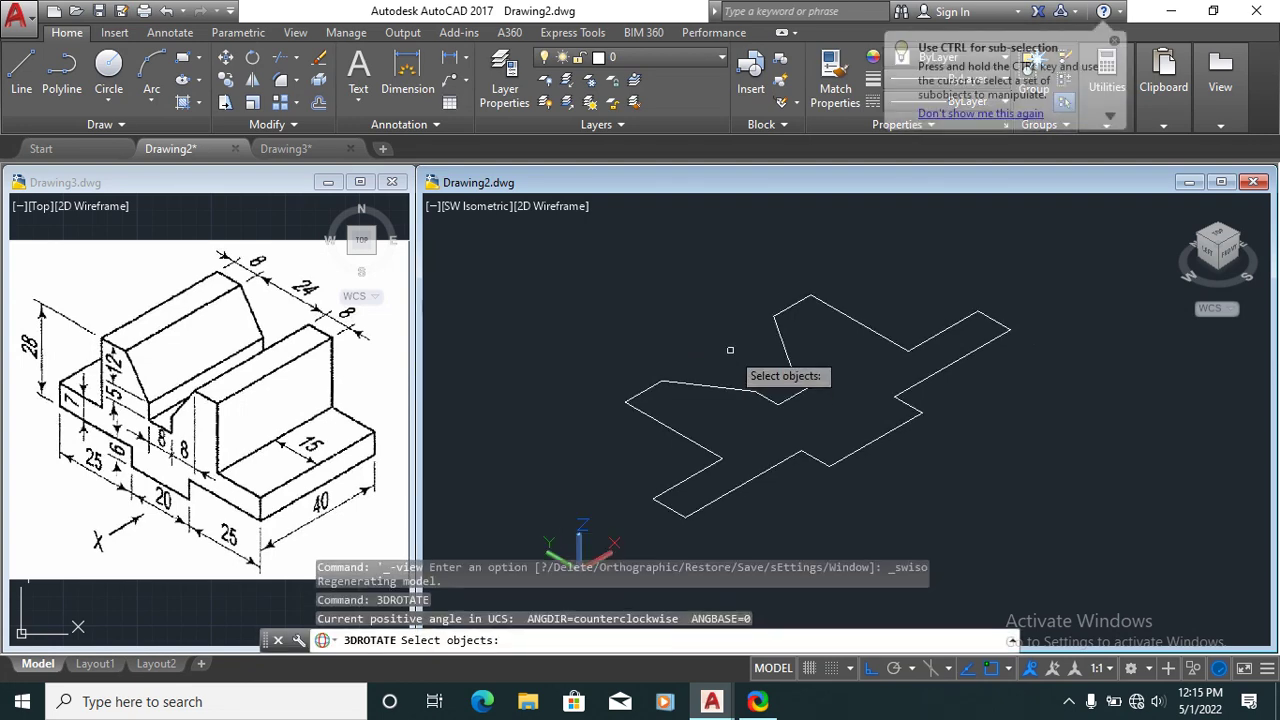
click(730, 350)
click(705, 398)
key(Return)
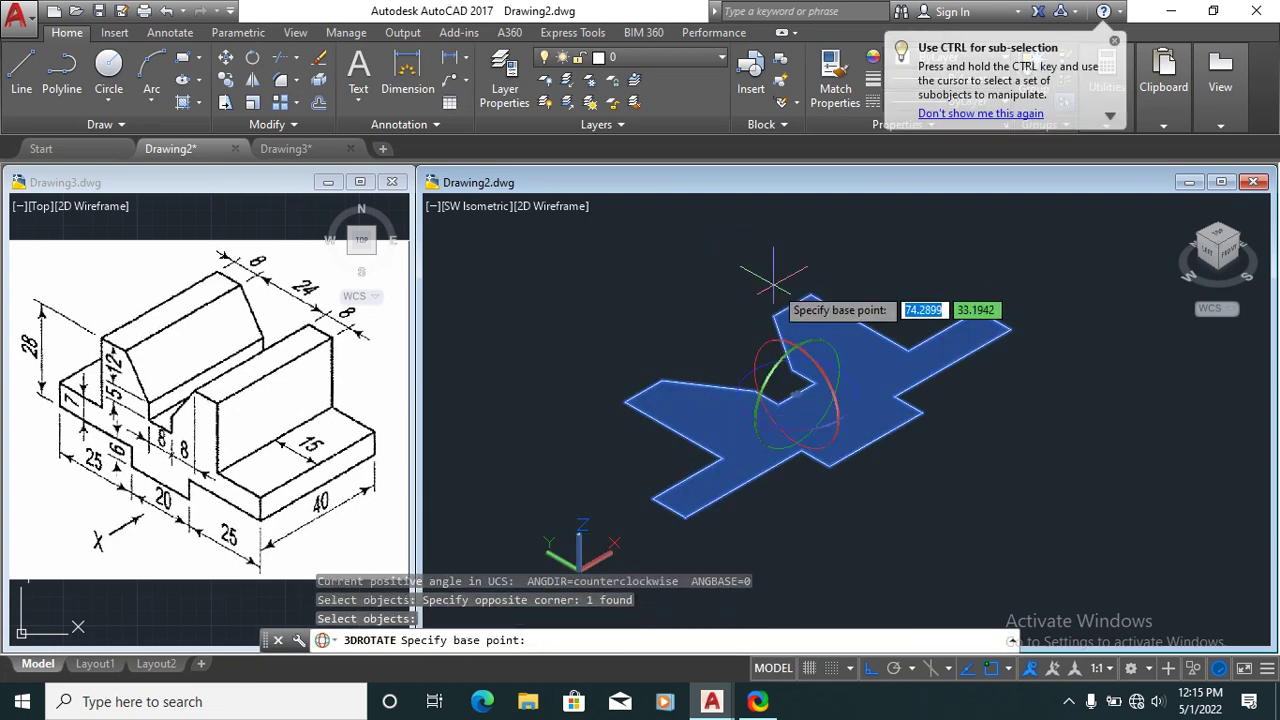
click(797, 395)
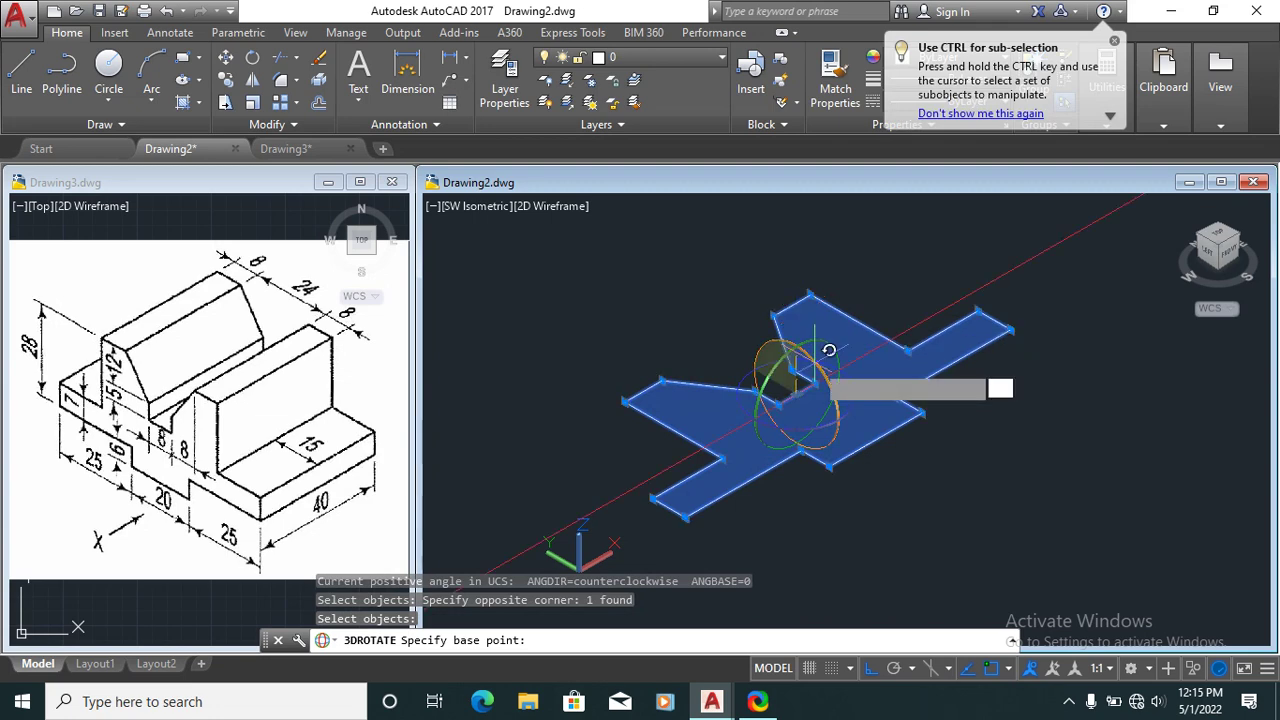
click(829, 350)
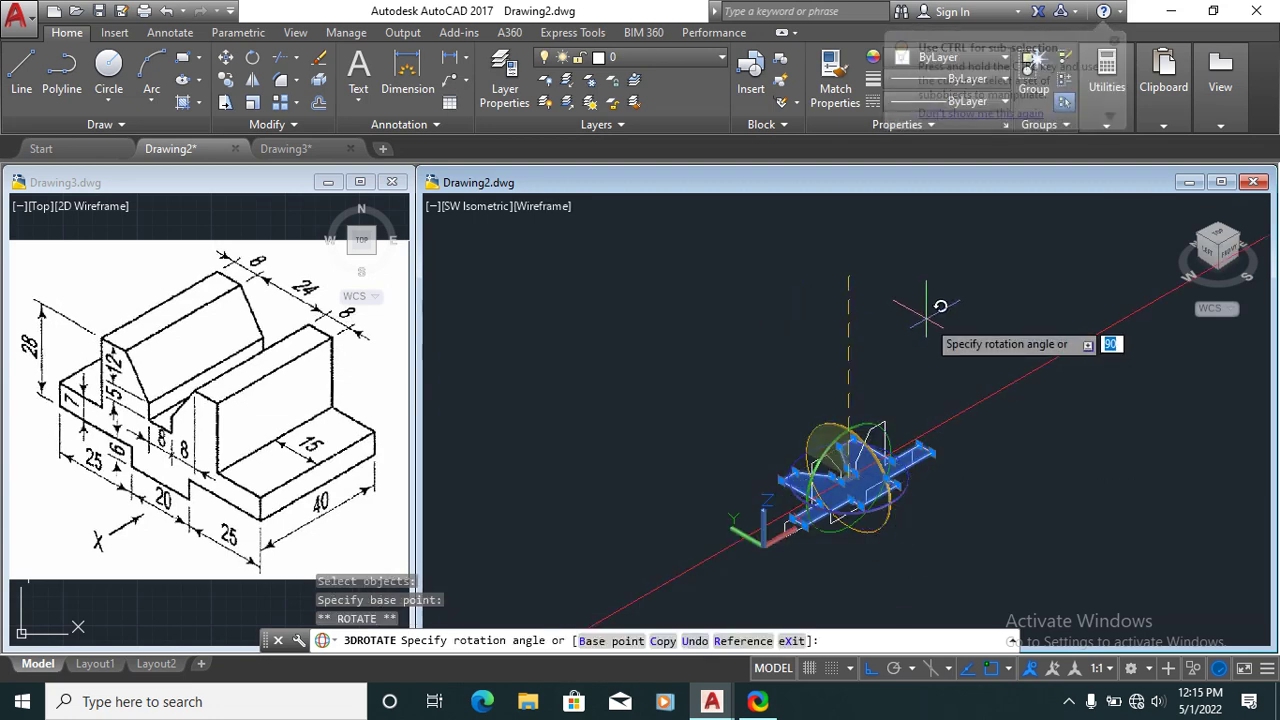
key(Return)
Step: Erase the extra leftover line beside the profile
key(Return)
key(Escape)
scroll(829, 562, up, 5)
click(873, 381)
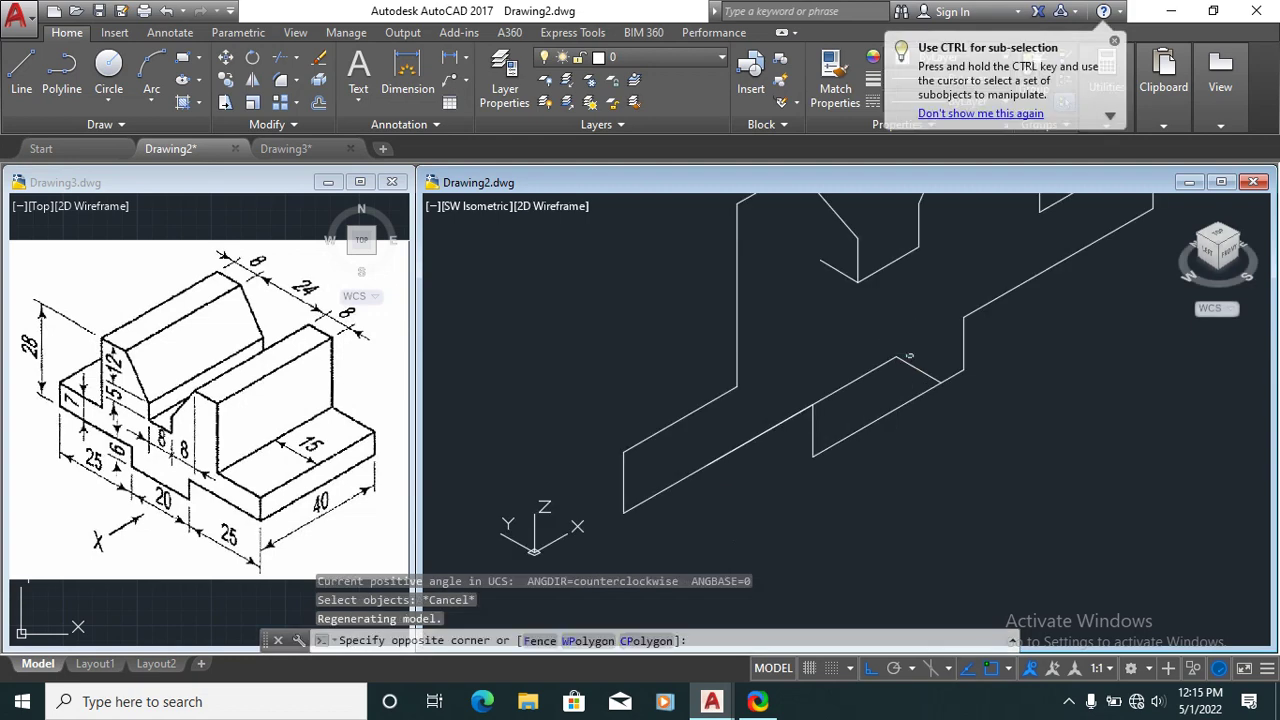
text(e)
key(Return)
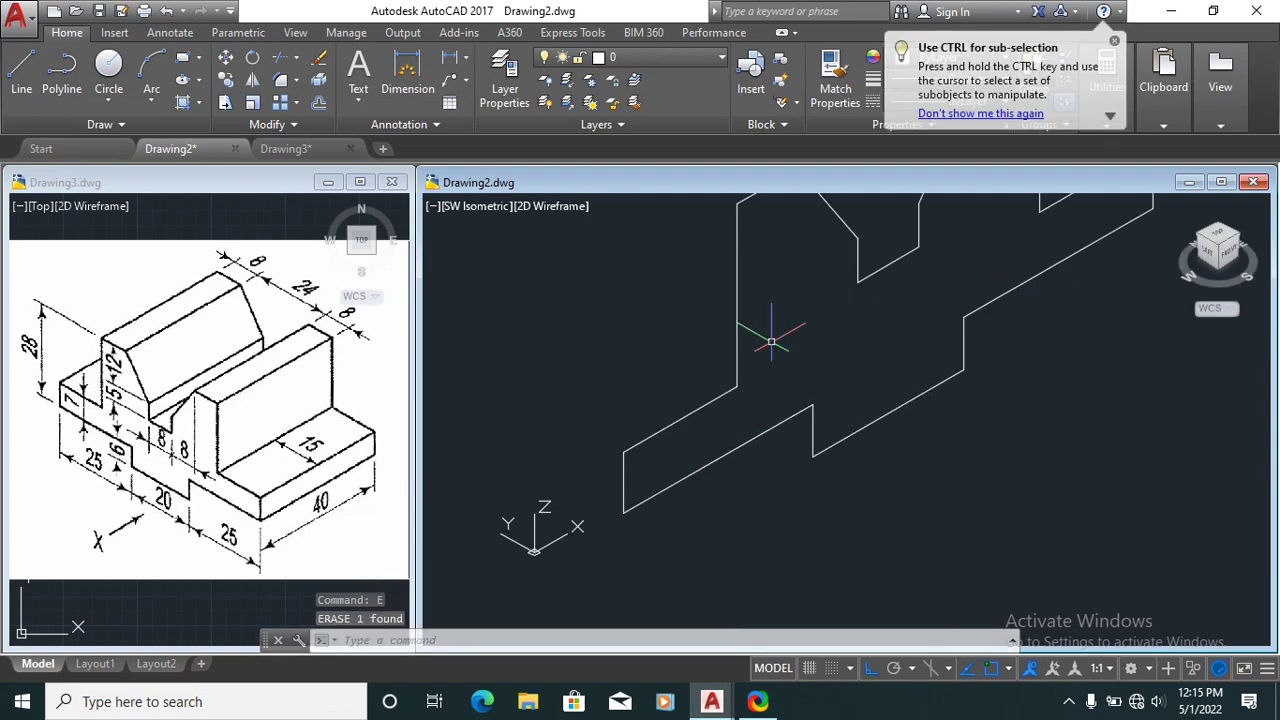
key(Escape)
scroll(780, 399, down, 2)
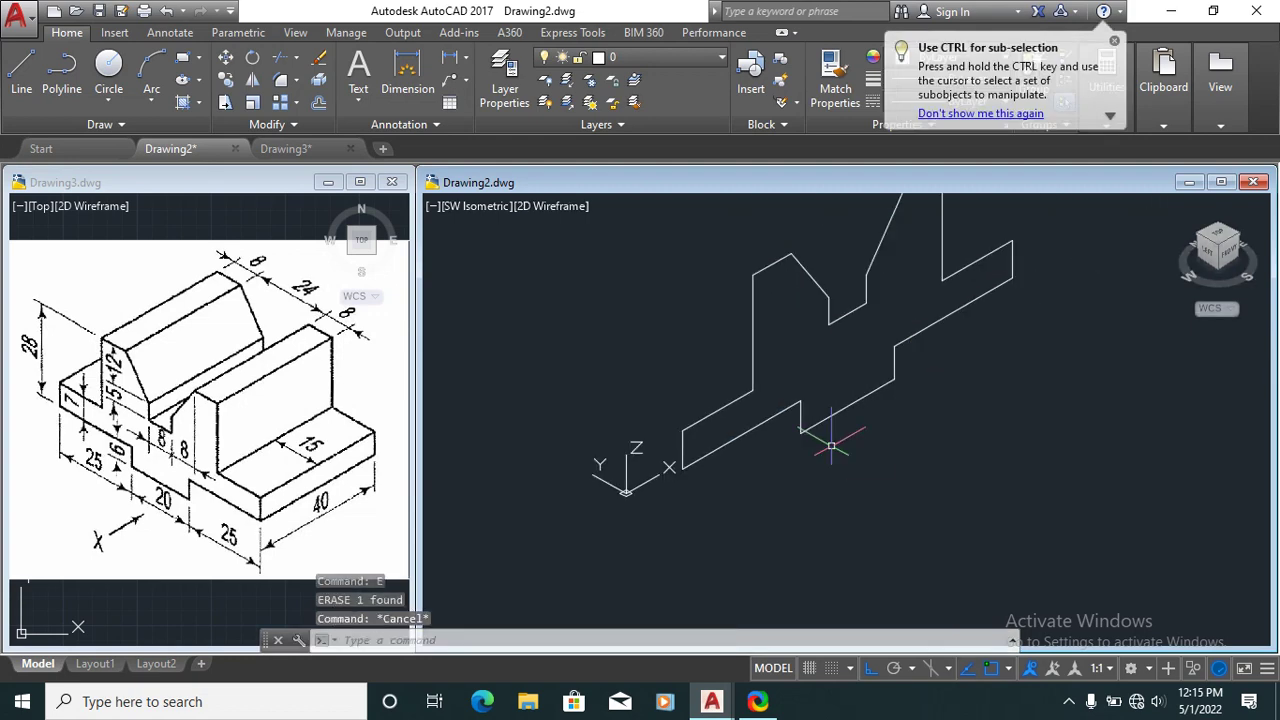
text(EDRO)
key(Escape)
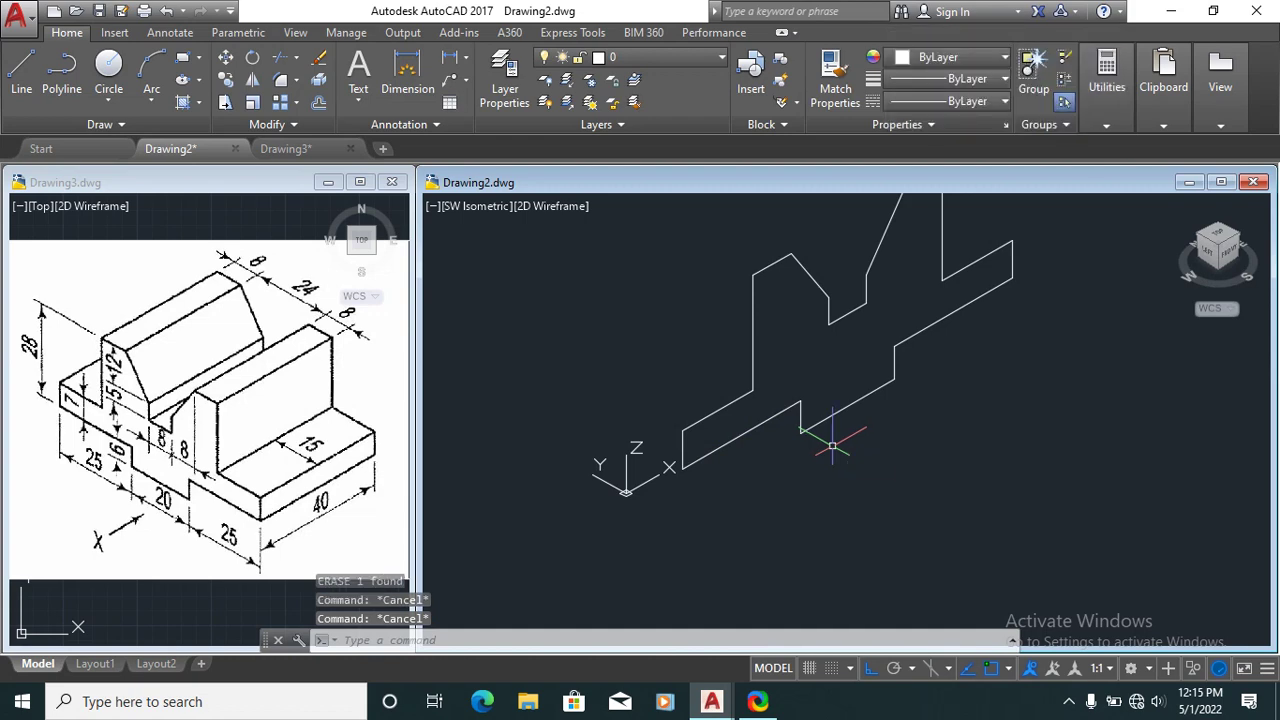
Step: Begin a second 3D rotation of the upright profile, then cancel the 180° turn
text(3DROTATE)
key(Return)
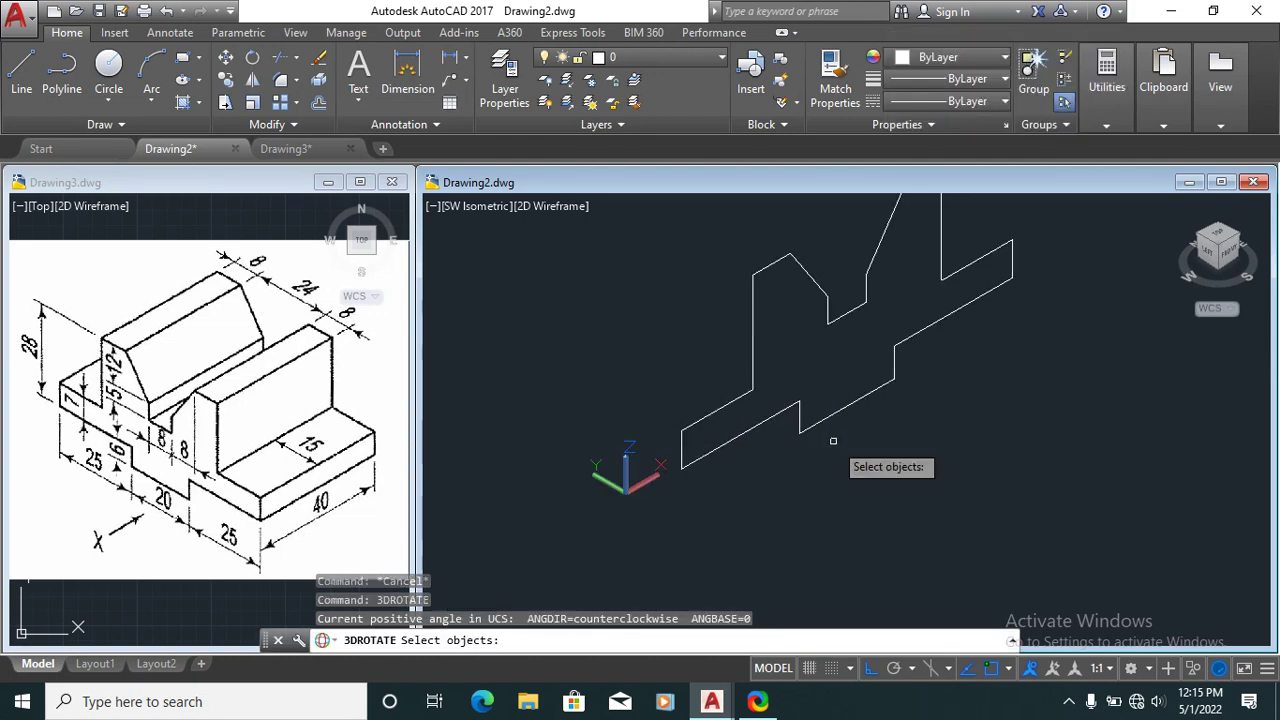
click(833, 440)
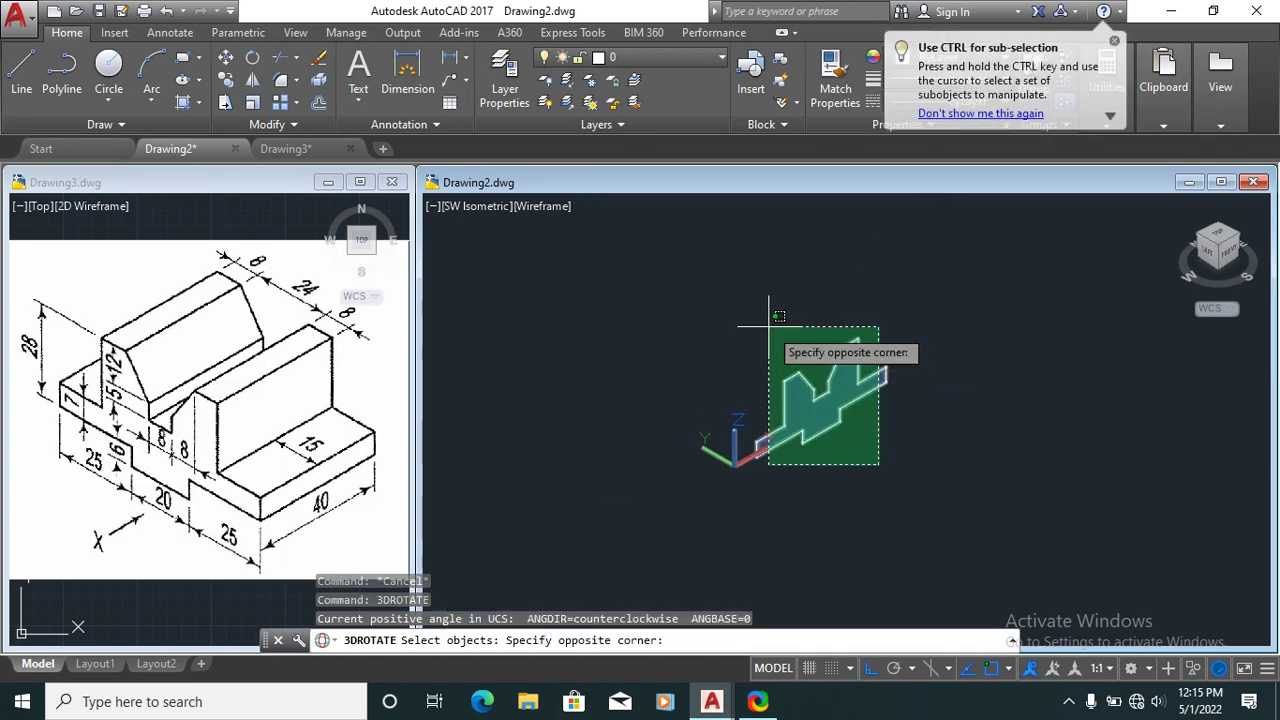
click(770, 262)
key(Return)
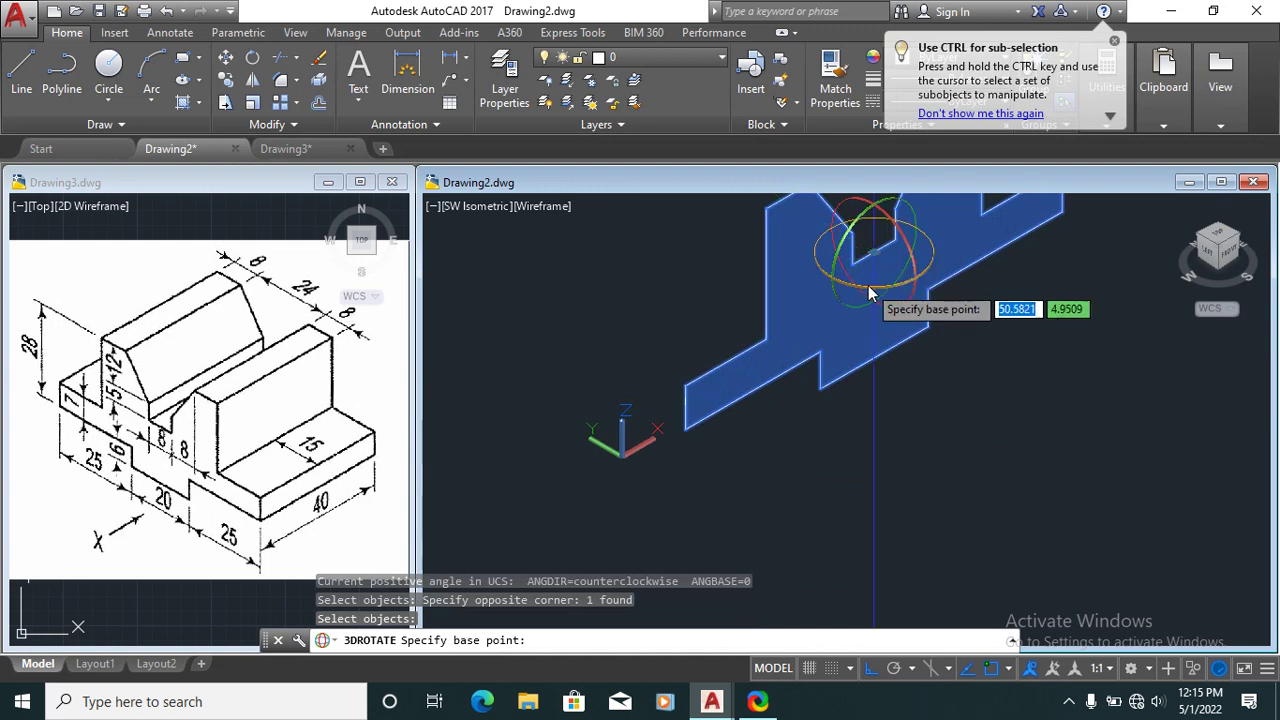
scroll(875, 255, down, 5)
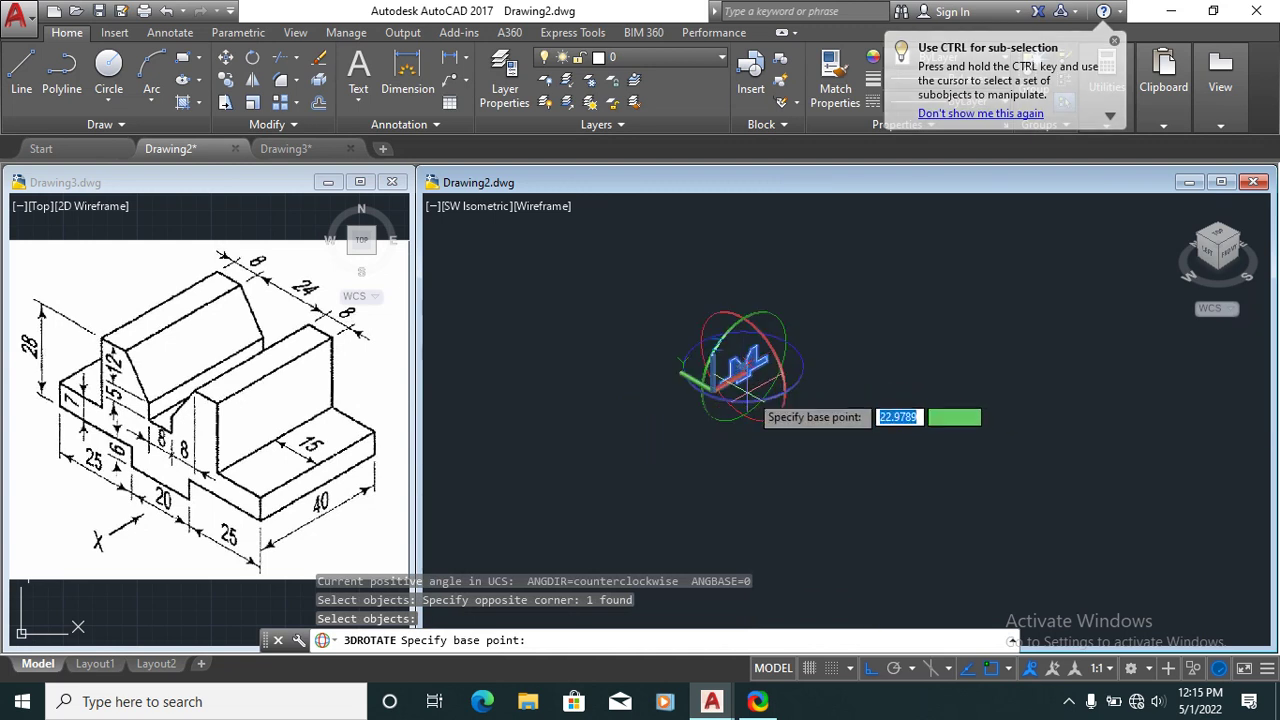
click(742, 368)
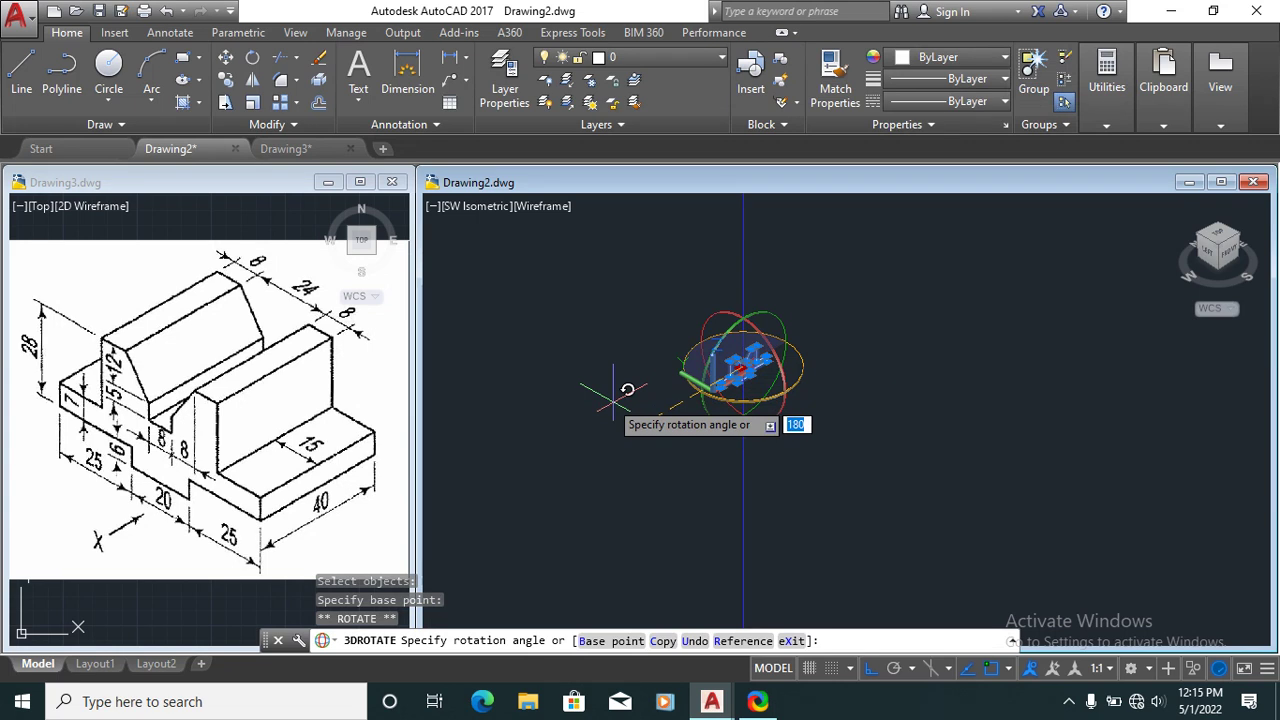
key(Escape)
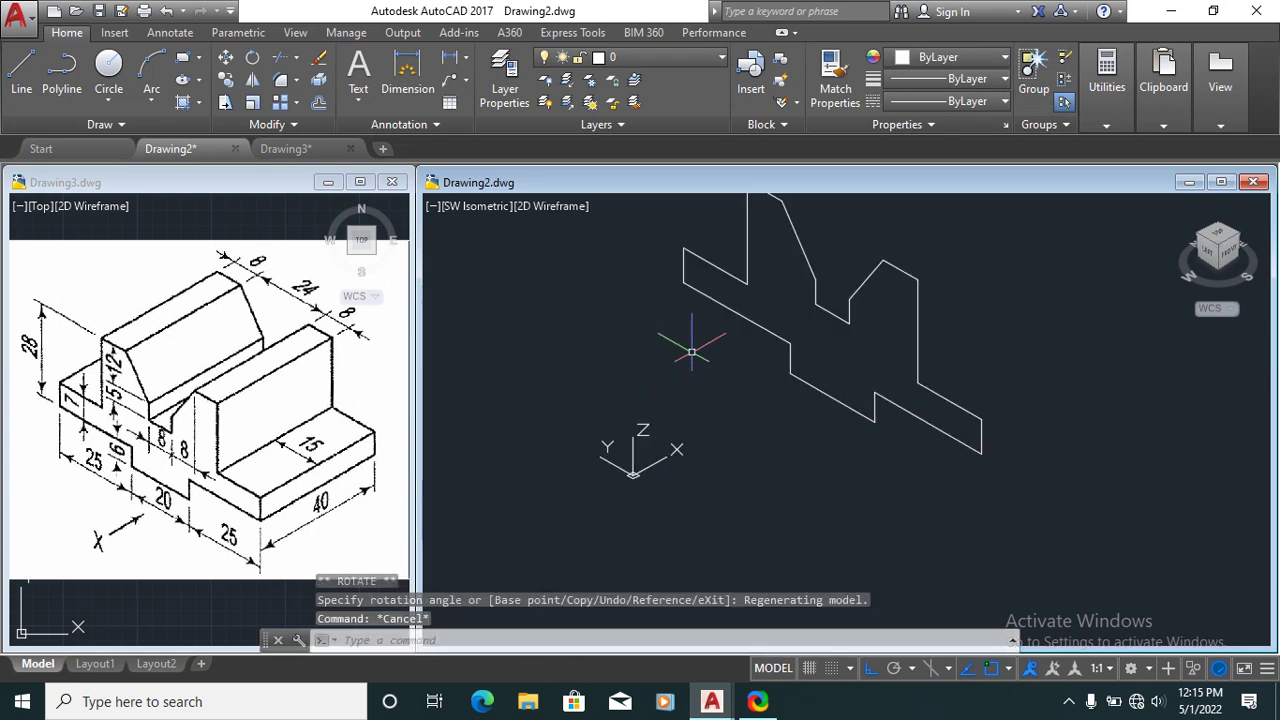
scroll(748, 367, up, 2)
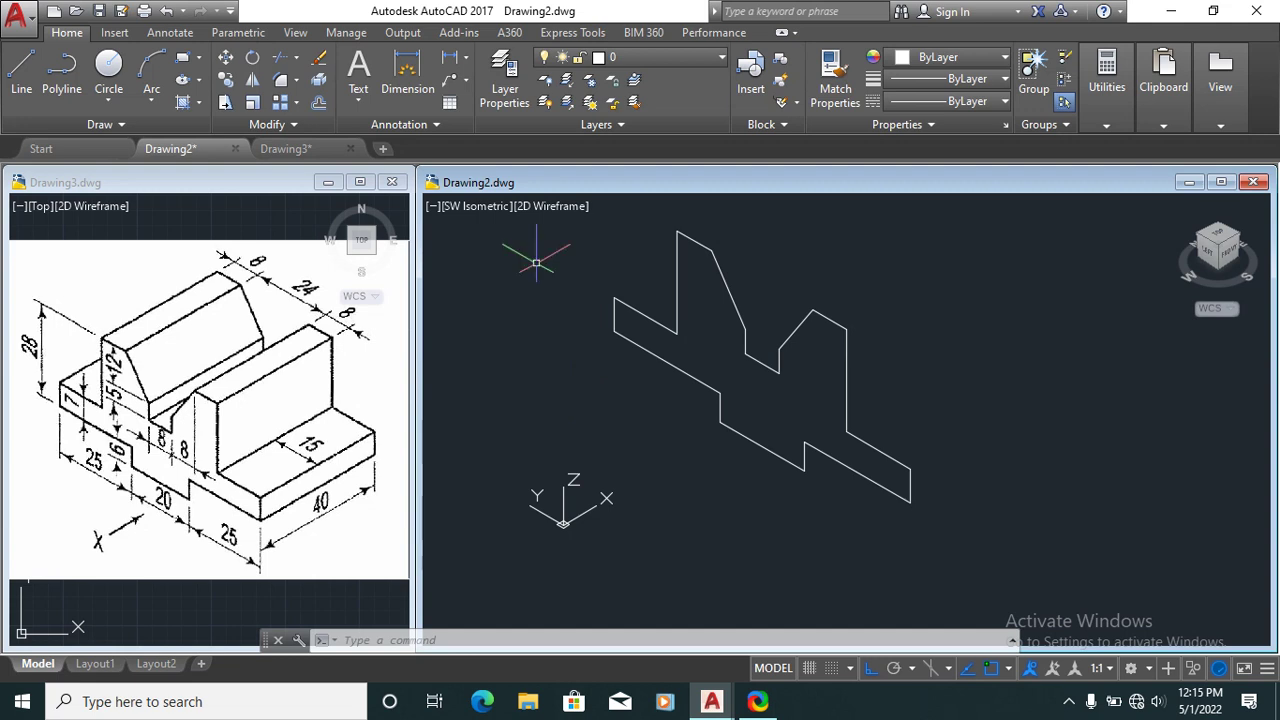
Step: Set the viewport visual style to Realistic
click(560, 210)
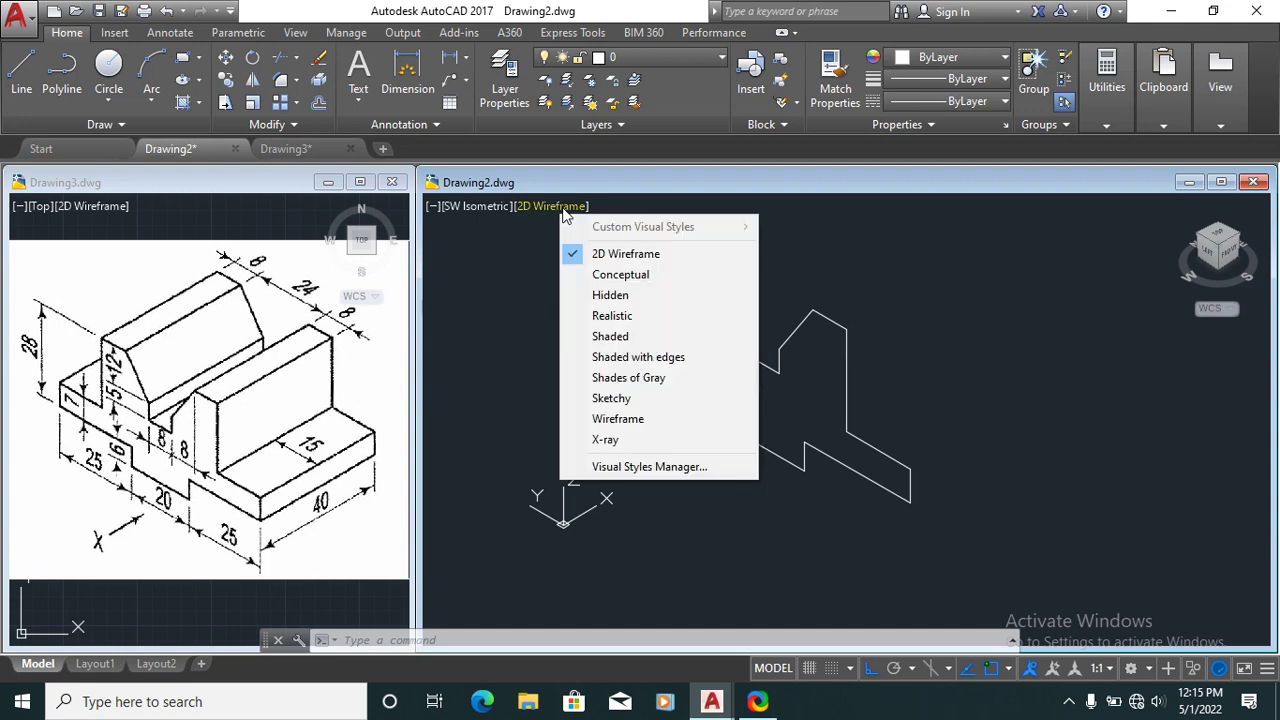
click(598, 316)
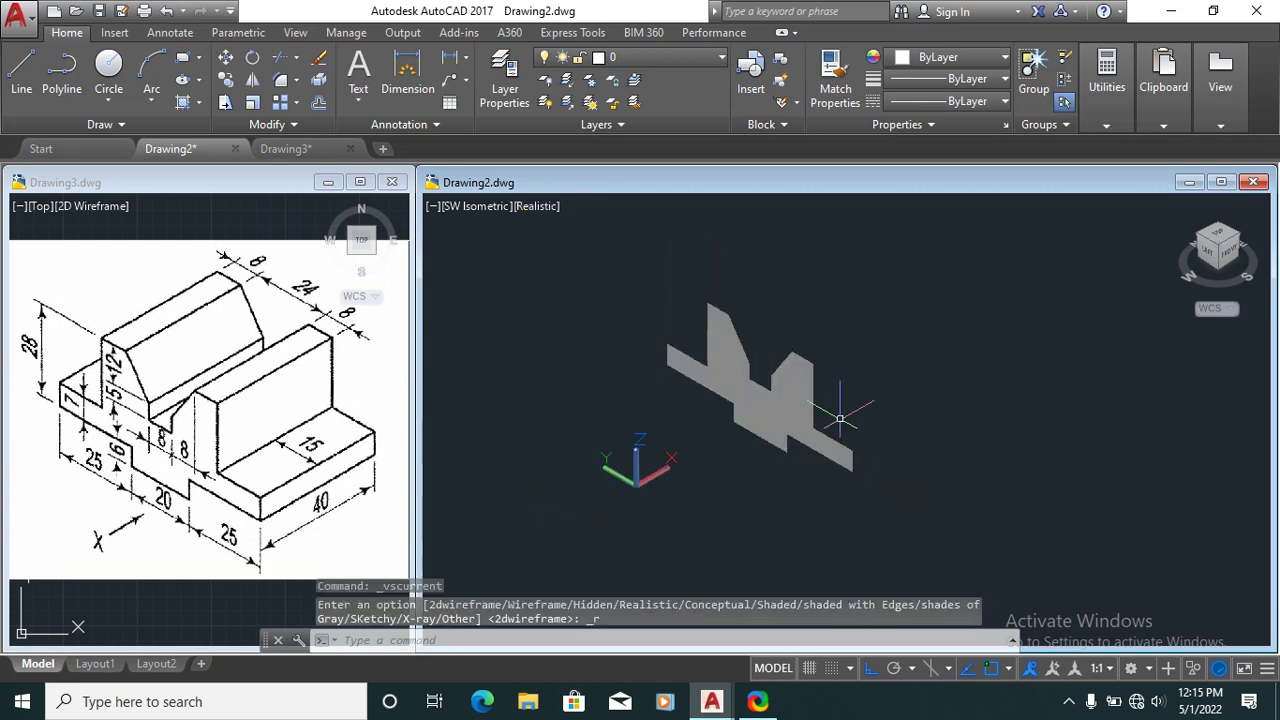
scroll(840, 418, up, 2)
Step: Extrude the notched profile 40 units into a solid with EXT
text(EXT)
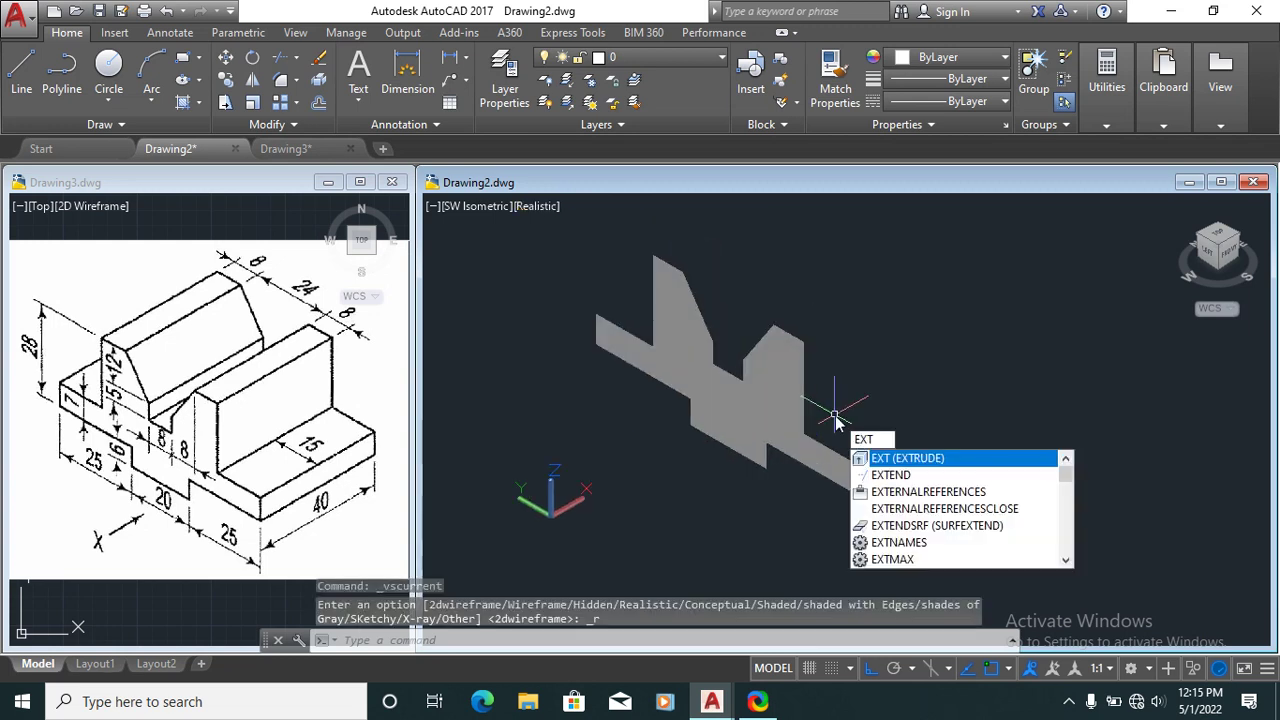
key(Return)
click(876, 324)
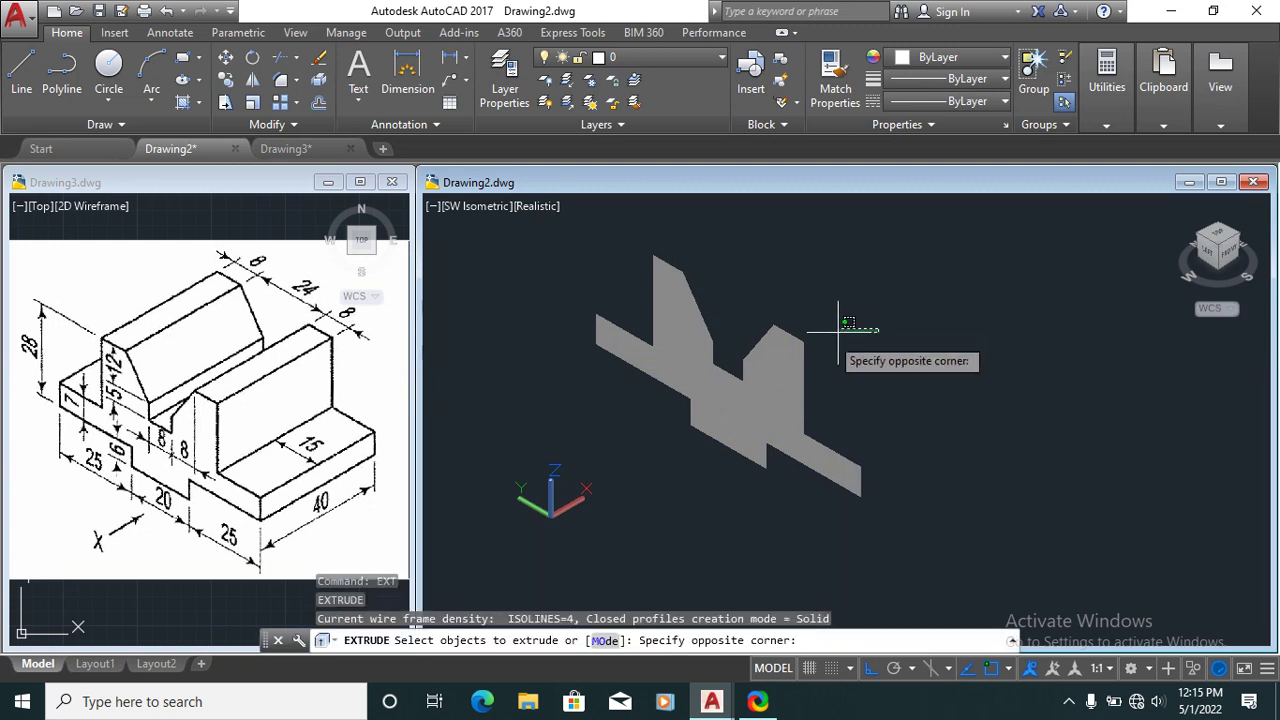
click(840, 331)
shift+middle_drag(840, 331, 760, 360)
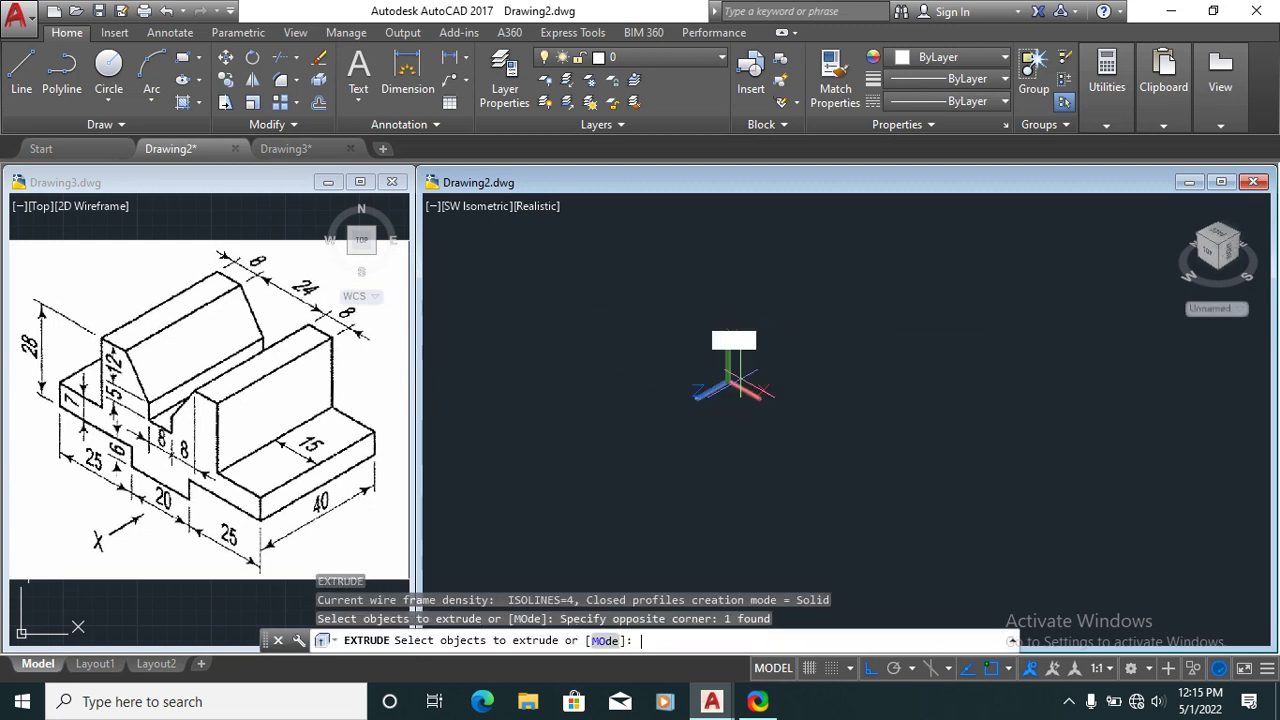
key(Return)
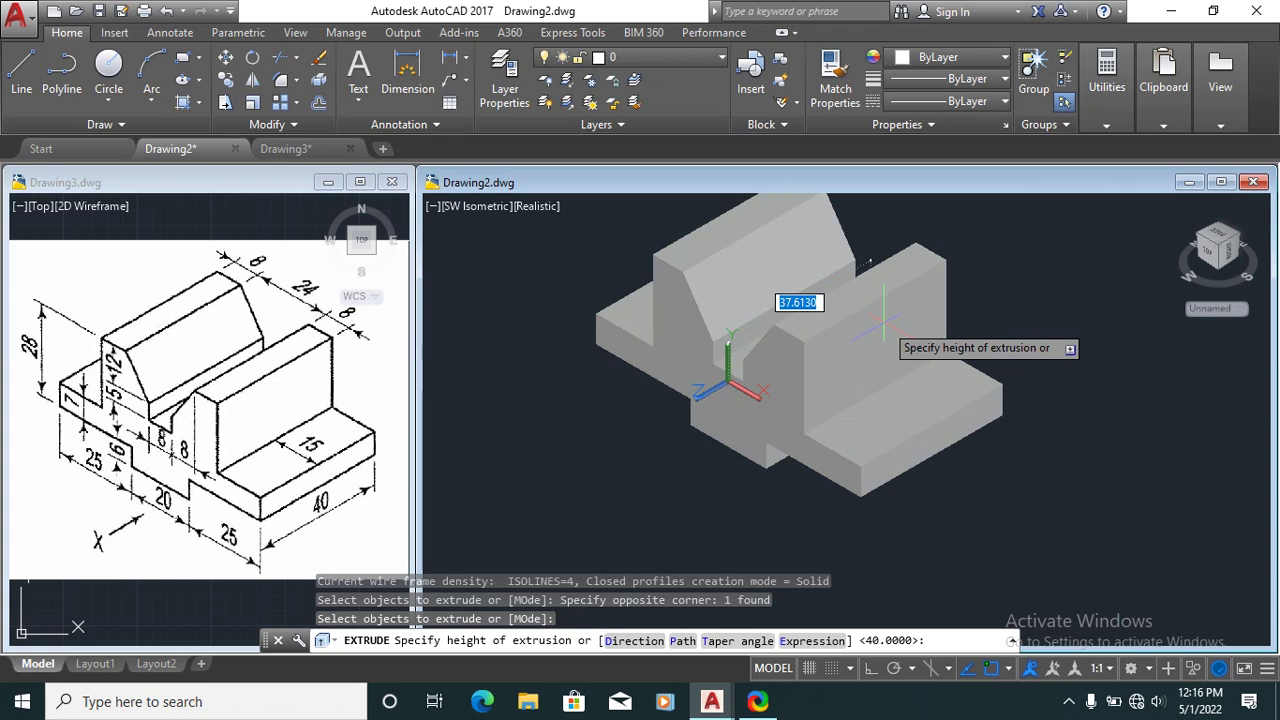
text(40)
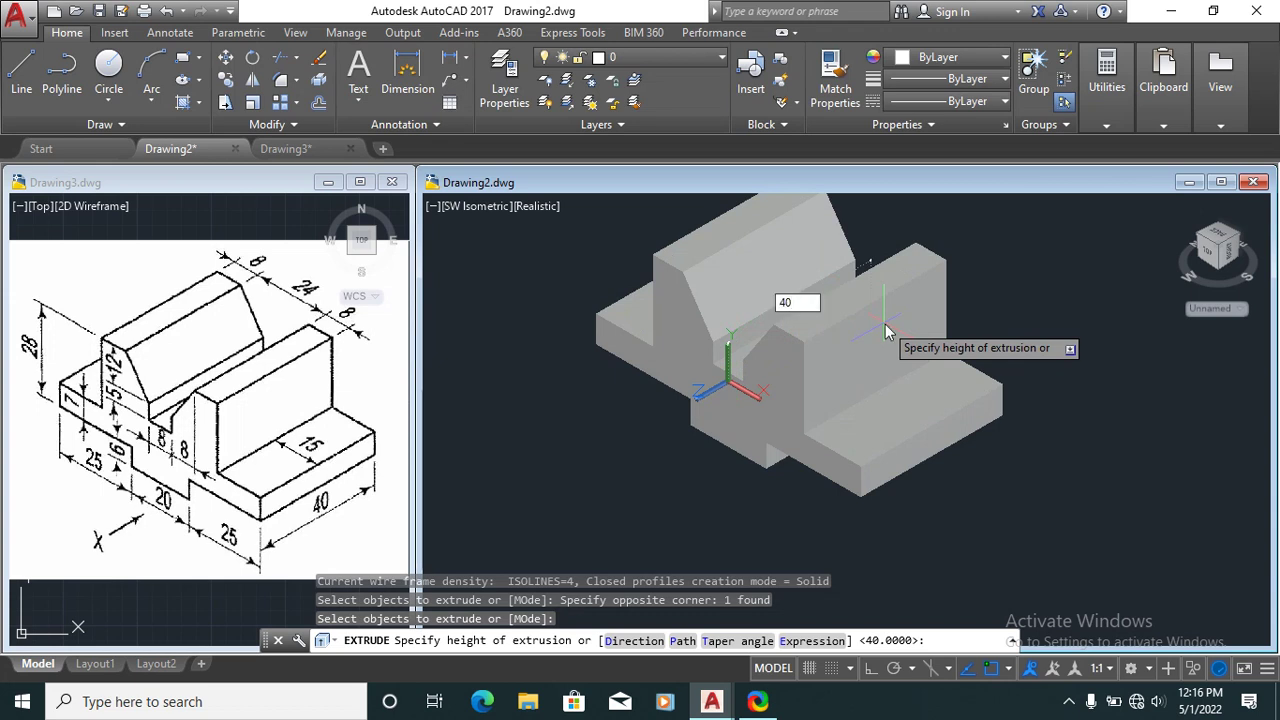
key(Return)
scroll(732, 390, down, 2)
scroll(760, 260, up, 2)
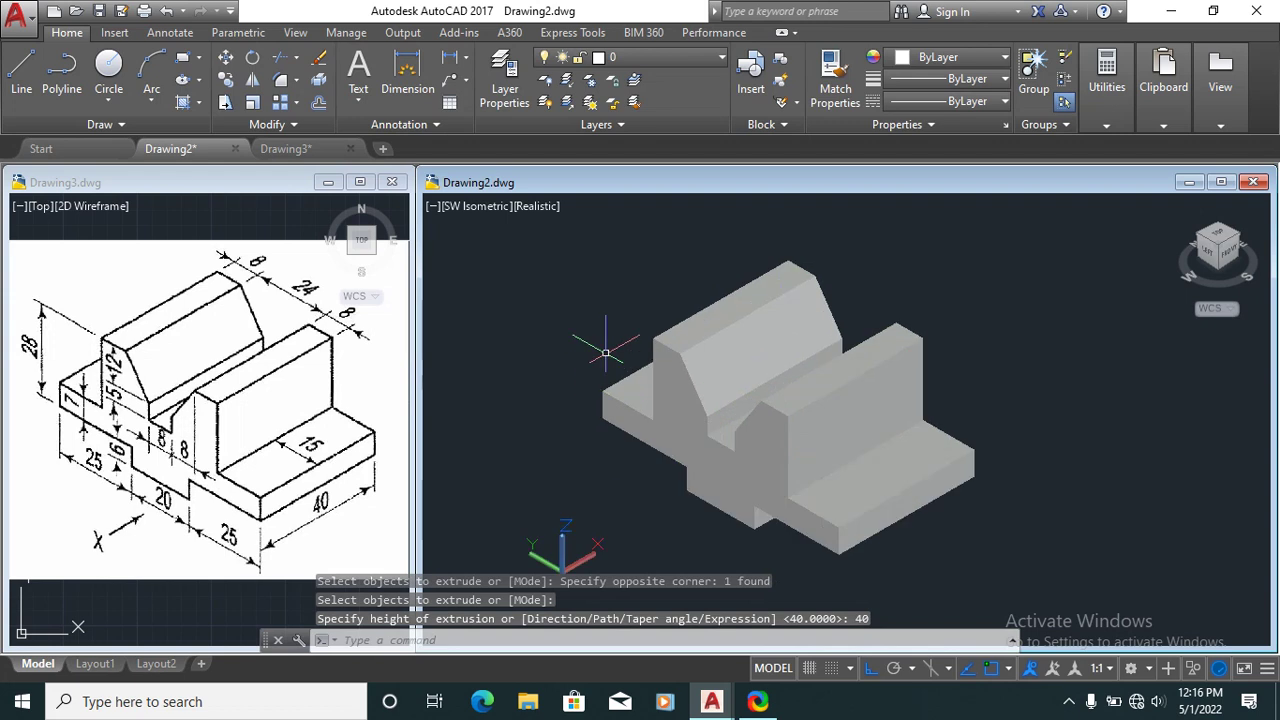
scroll(830, 465, up, 2)
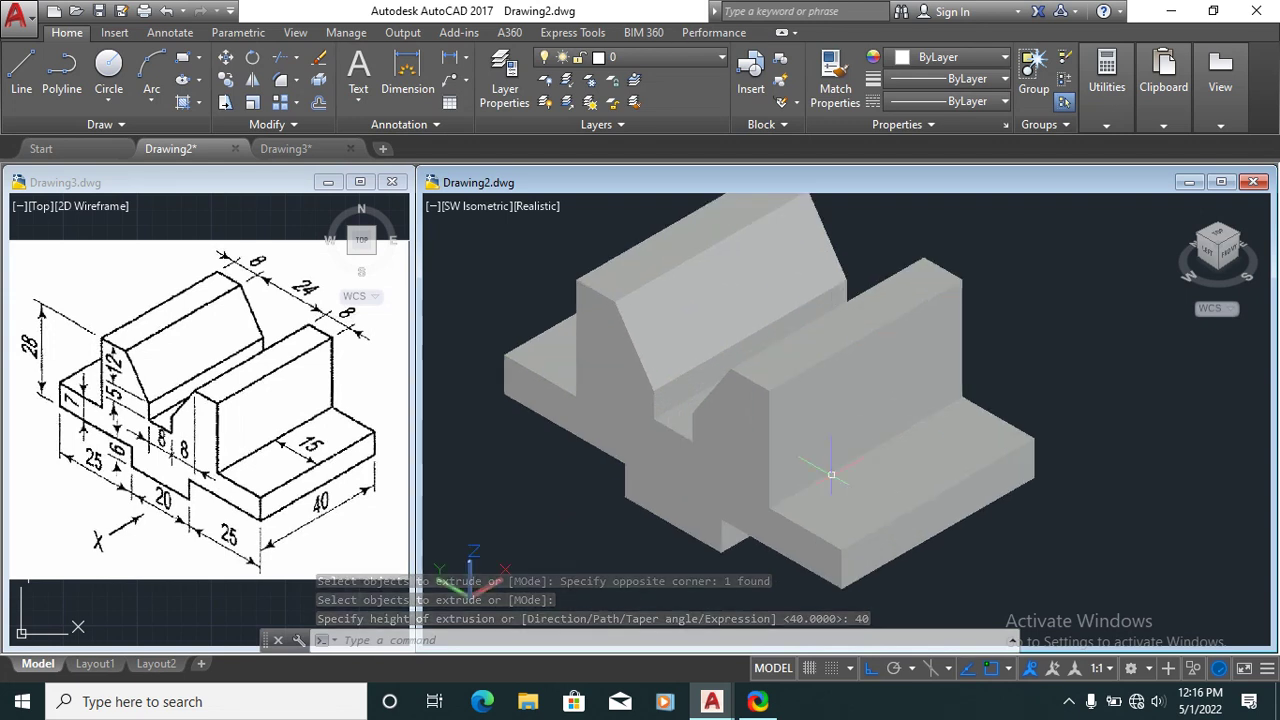
click(300, 34)
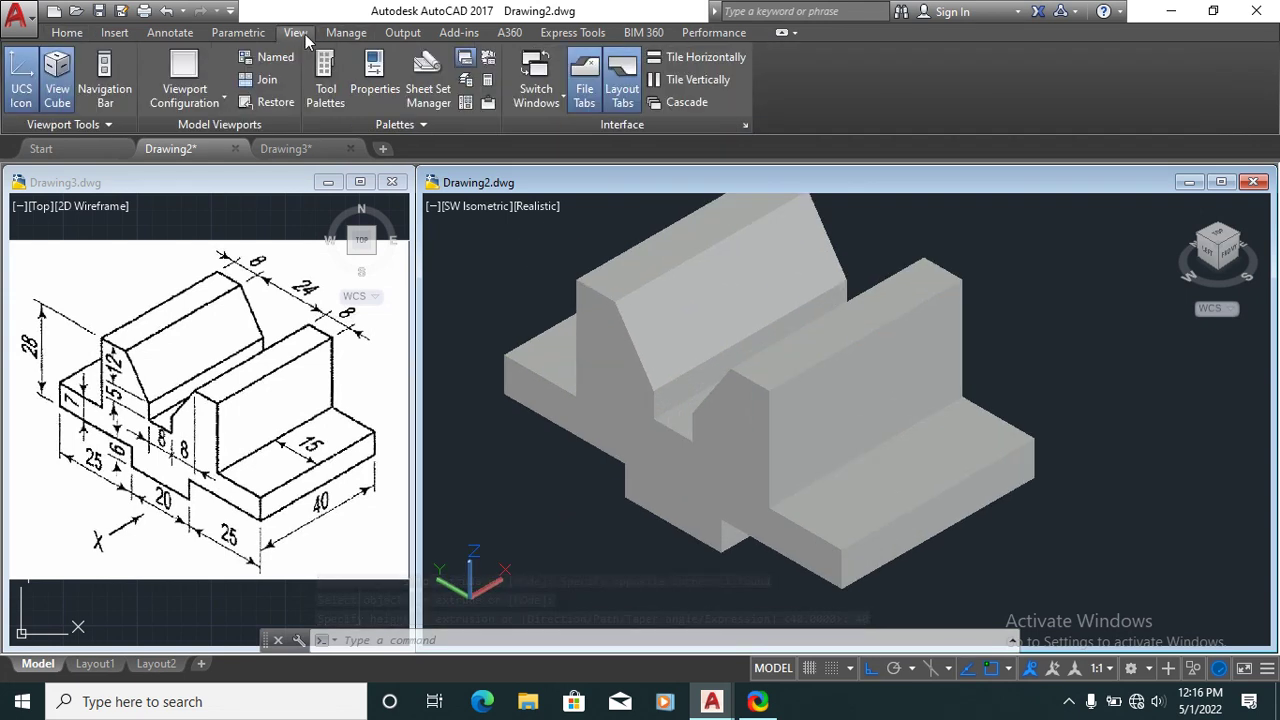
Step: Show the Navigation Bar and orbit the solid V-block to view another side
click(107, 78)
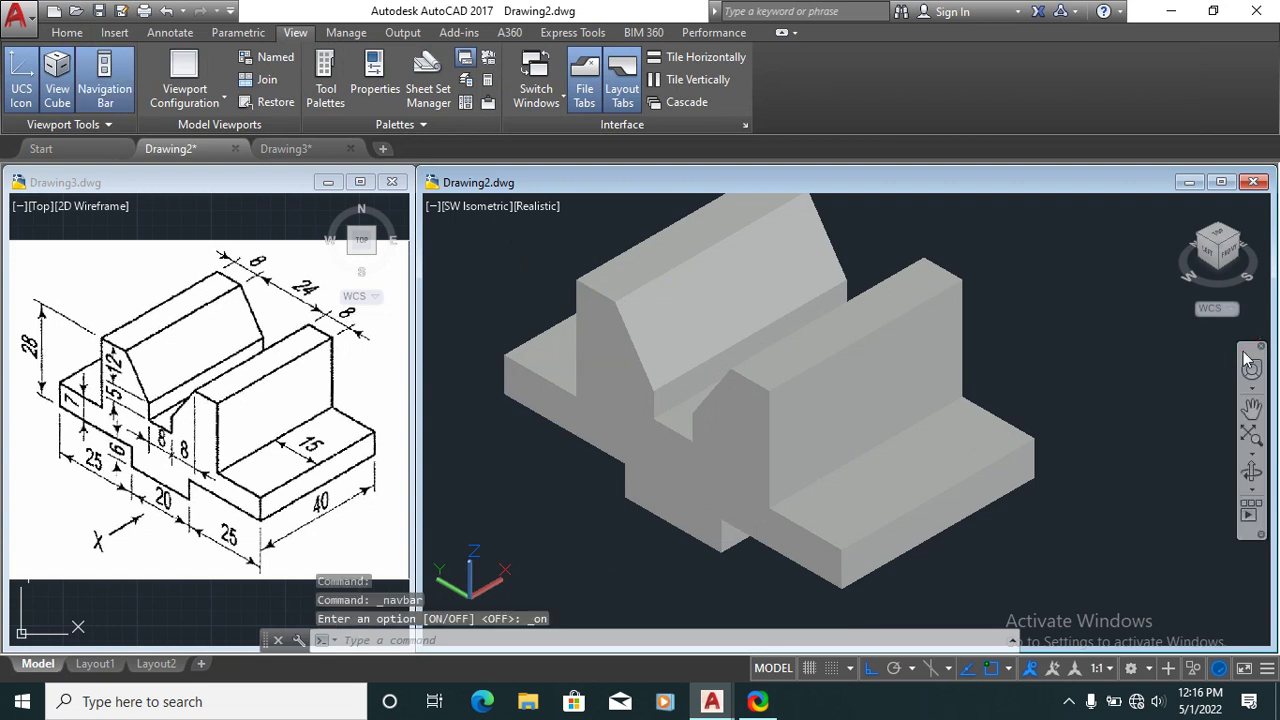
click(1251, 476)
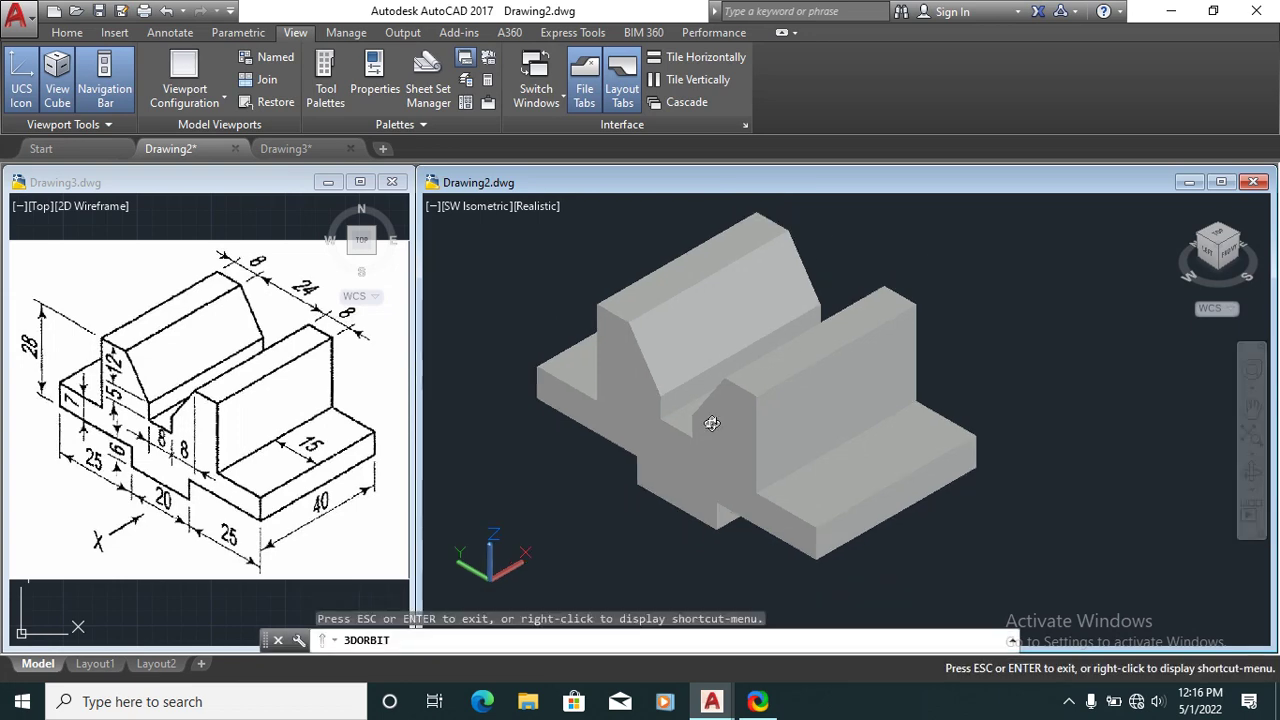
mouse_move(713, 482)
mouse_down()
mouse_move(837, 320)
mouse_move(1082, 457)
mouse_move(716, 428)
mouse_move(826, 346)
mouse_move(781, 349)
mouse_up()
scroll(781, 349, up, 2)
key(Escape)
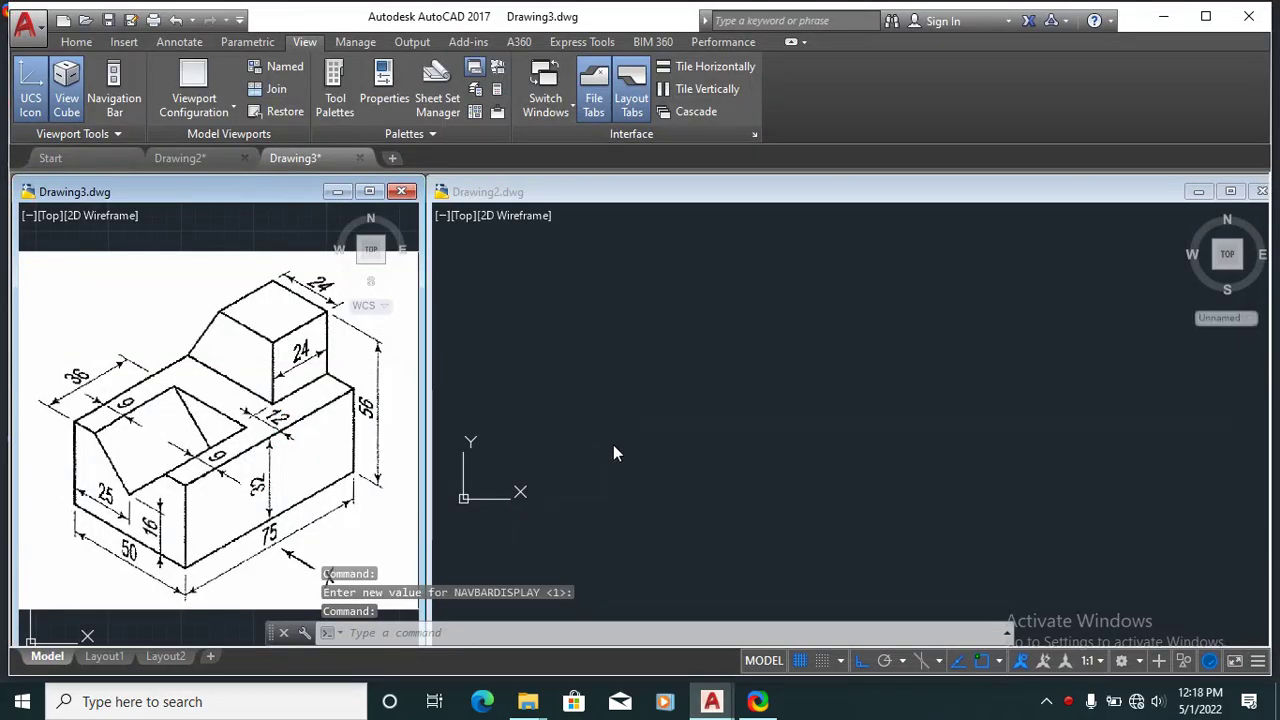
Step: Make Drawing2 active, then apply Realistic shading and the SW Isometric view
click(527, 419)
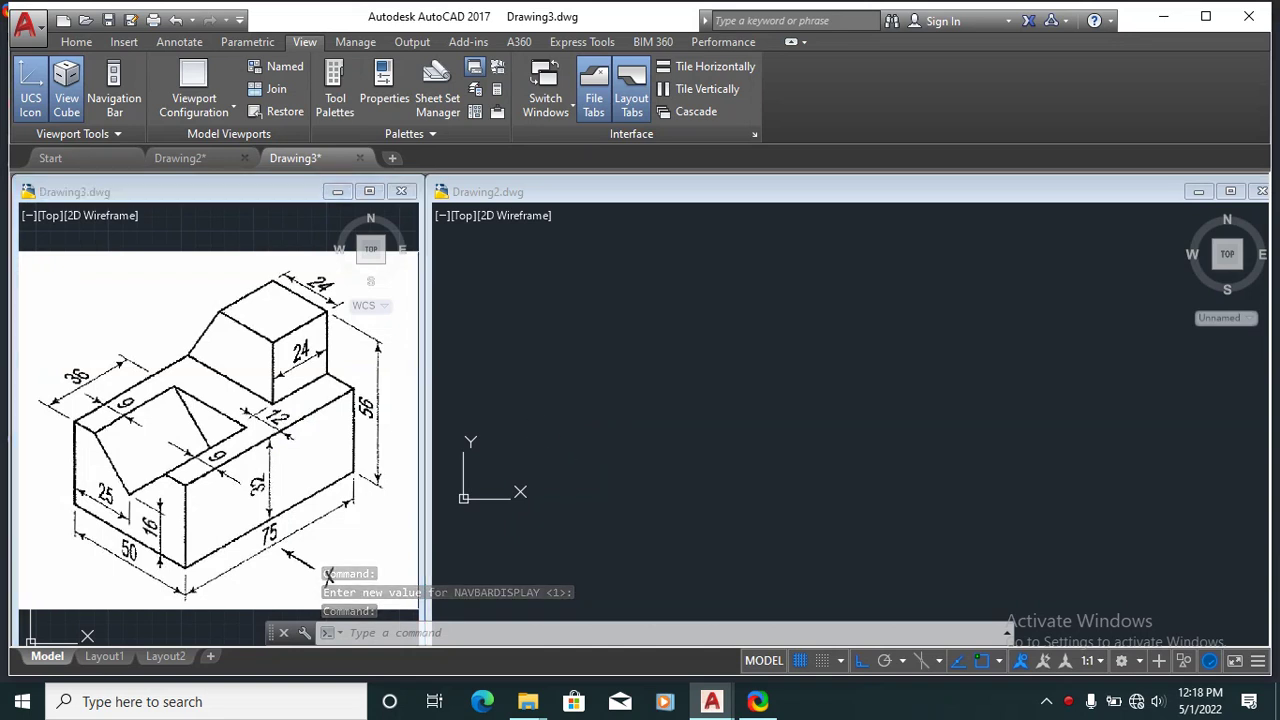
scroll(560, 422, up, 2)
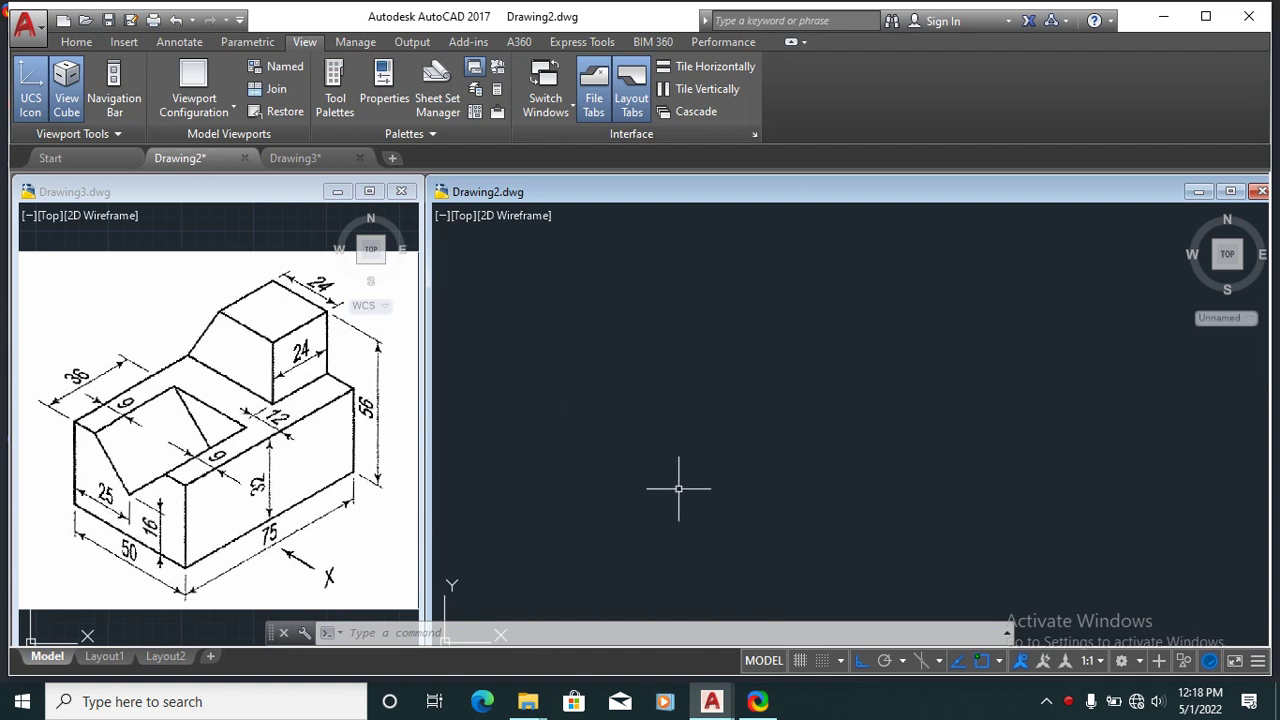
click(497, 216)
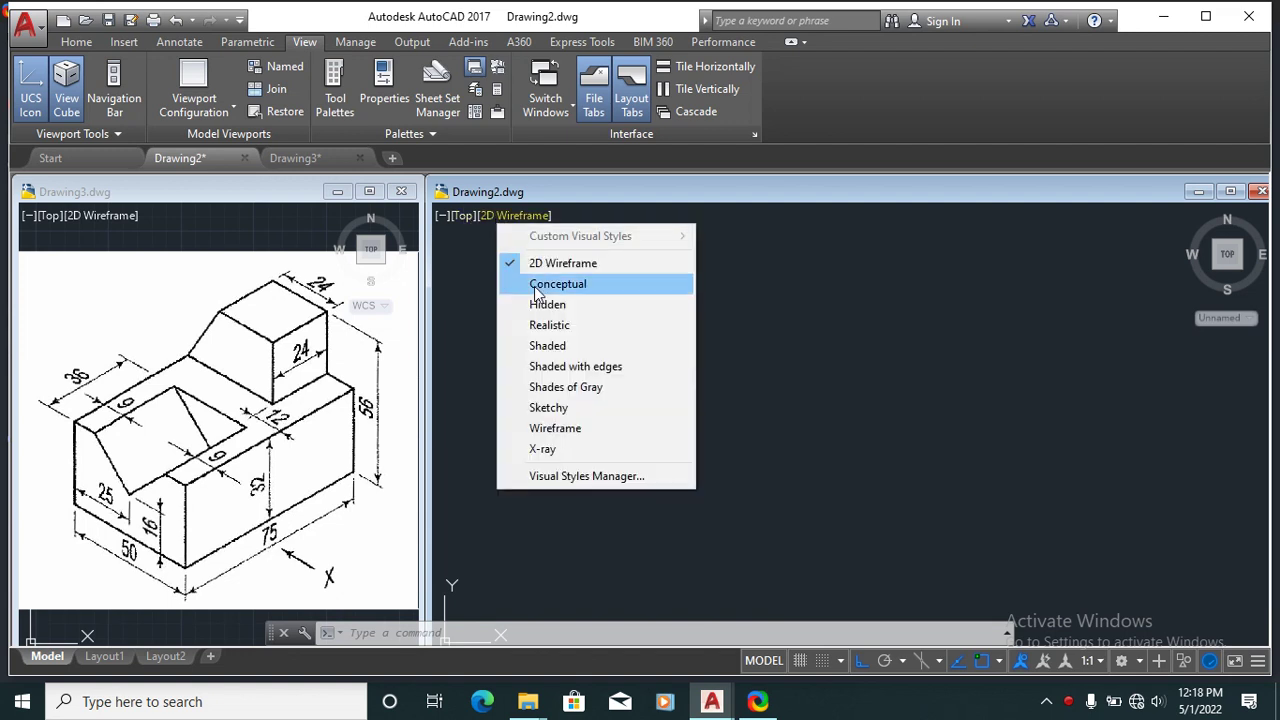
click(549, 325)
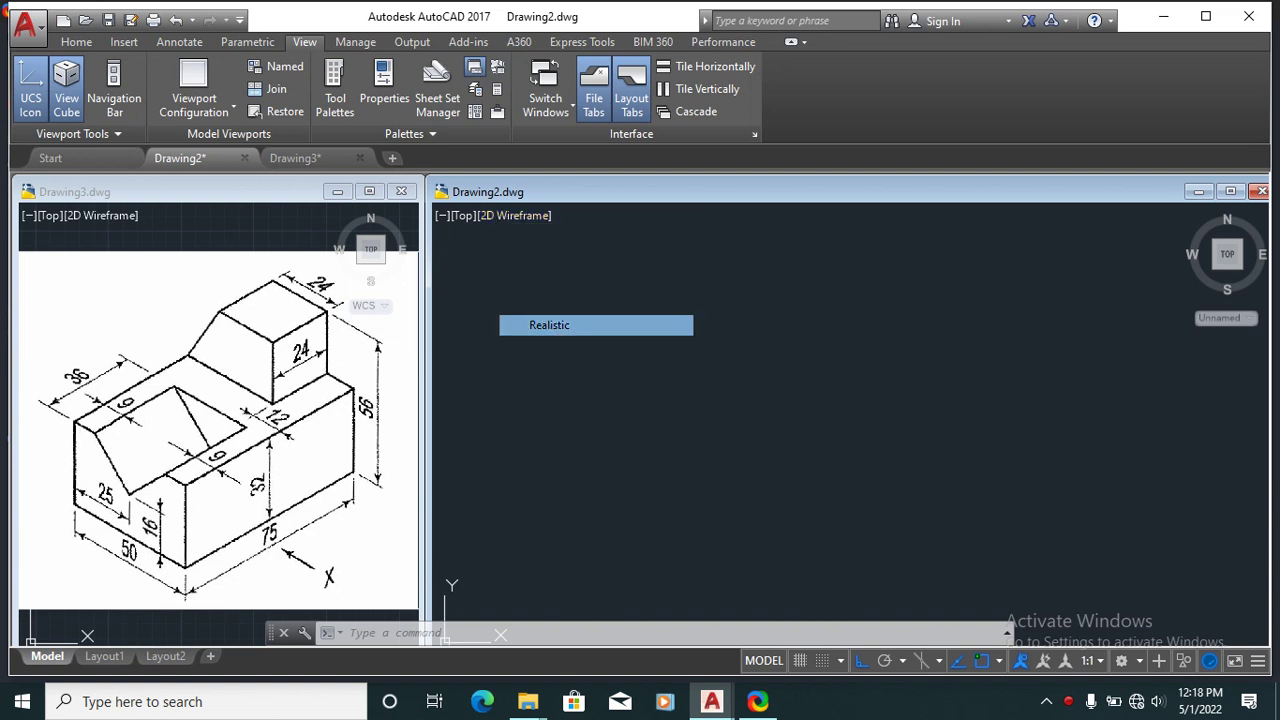
click(463, 216)
click(509, 390)
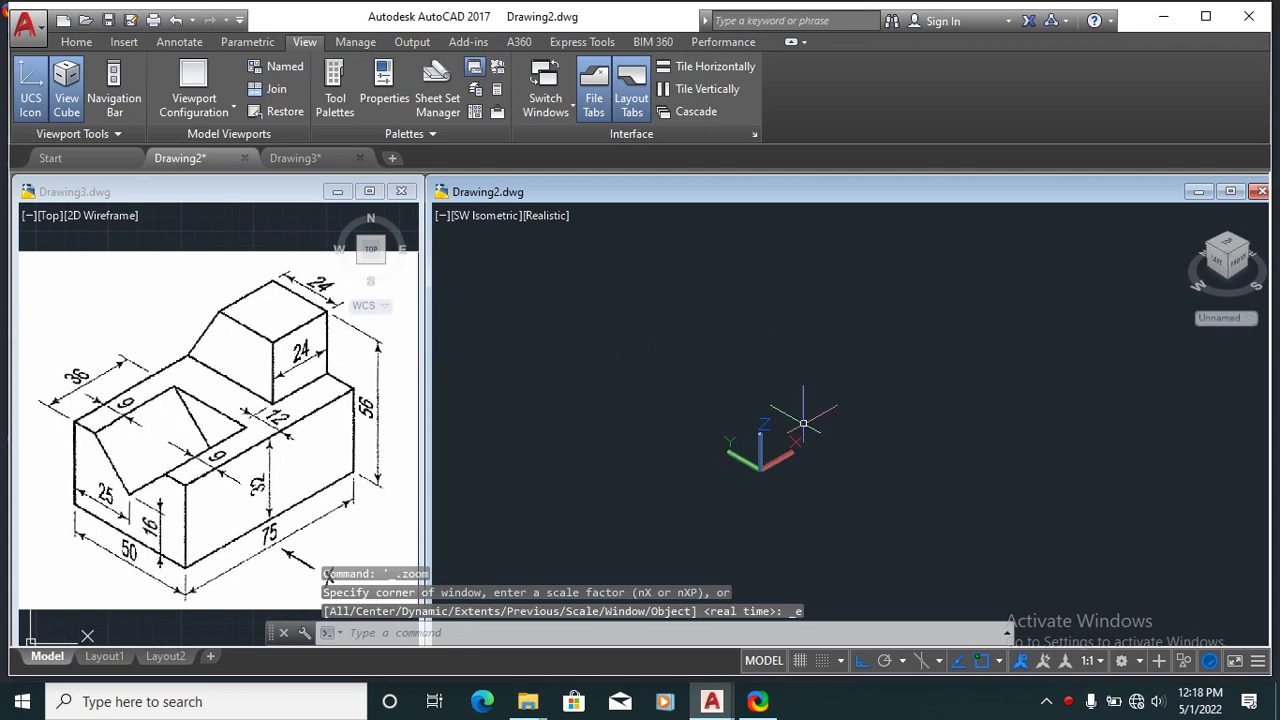
Step: Draw a solid box 75 long, 50 wide and 32 high from a picked corner
text(BOX)
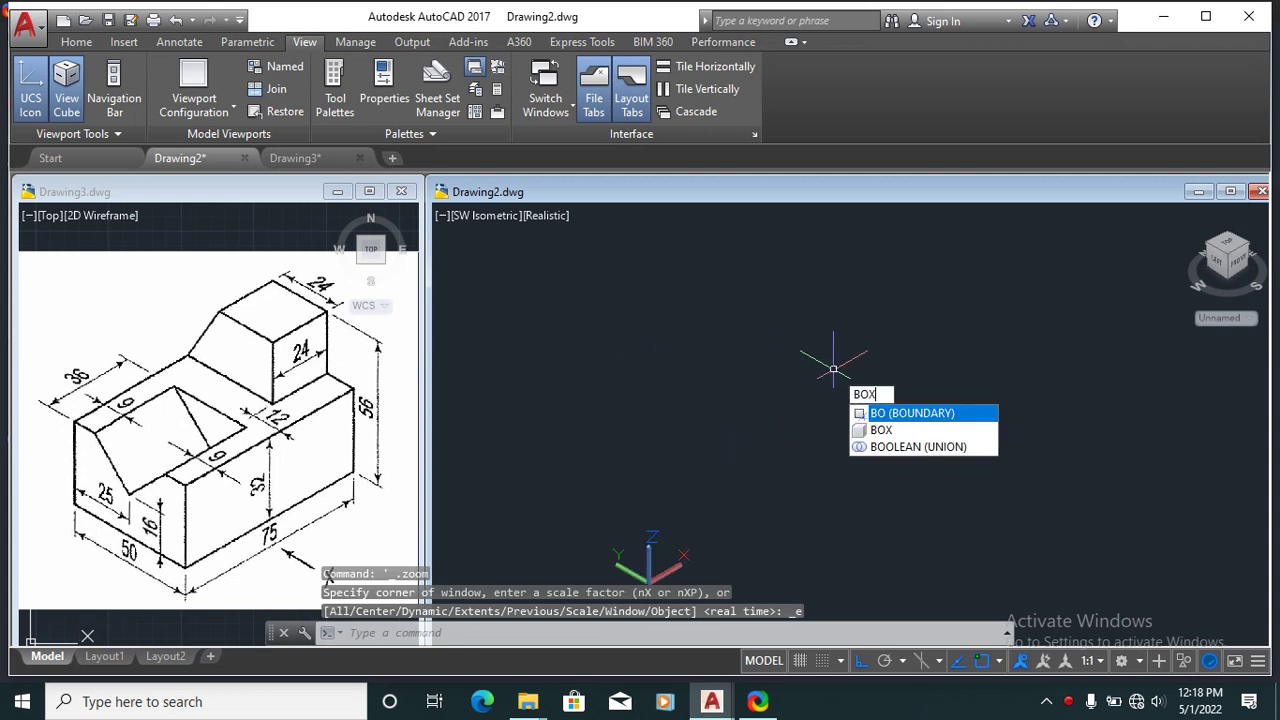
key(Return)
click(688, 418)
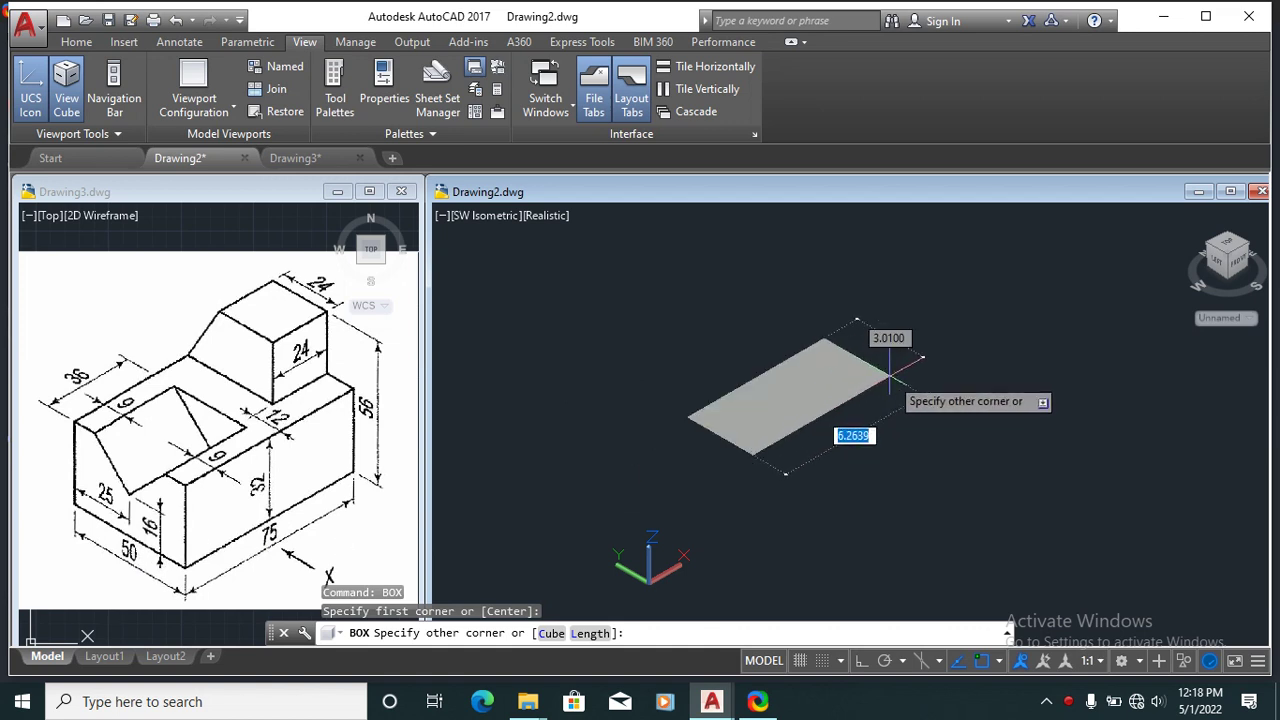
text(75)
key(Tab)
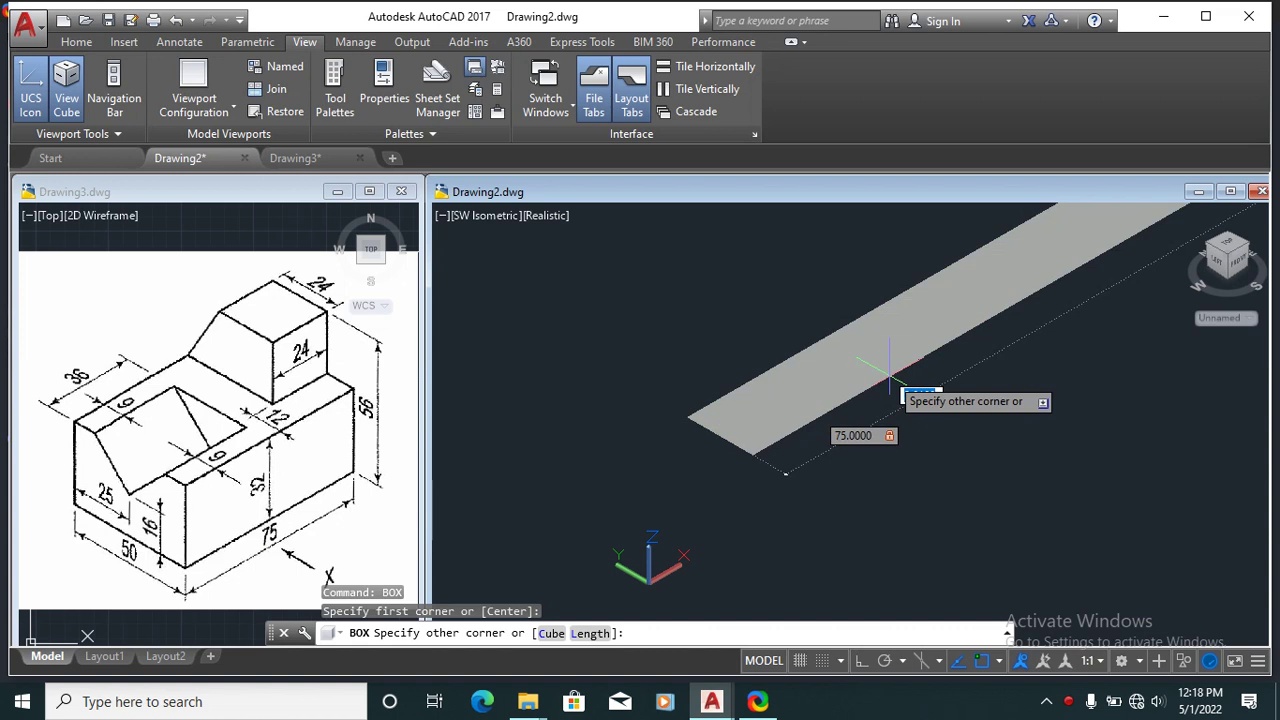
text(50)
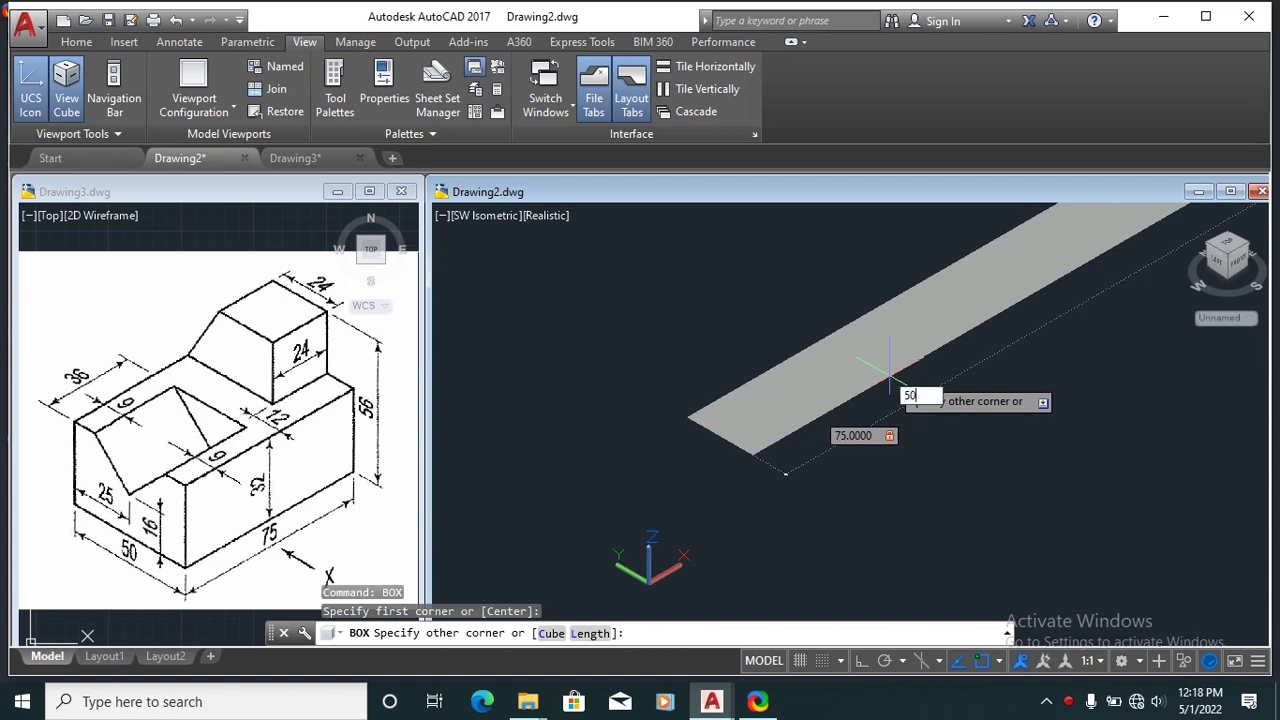
key(Return)
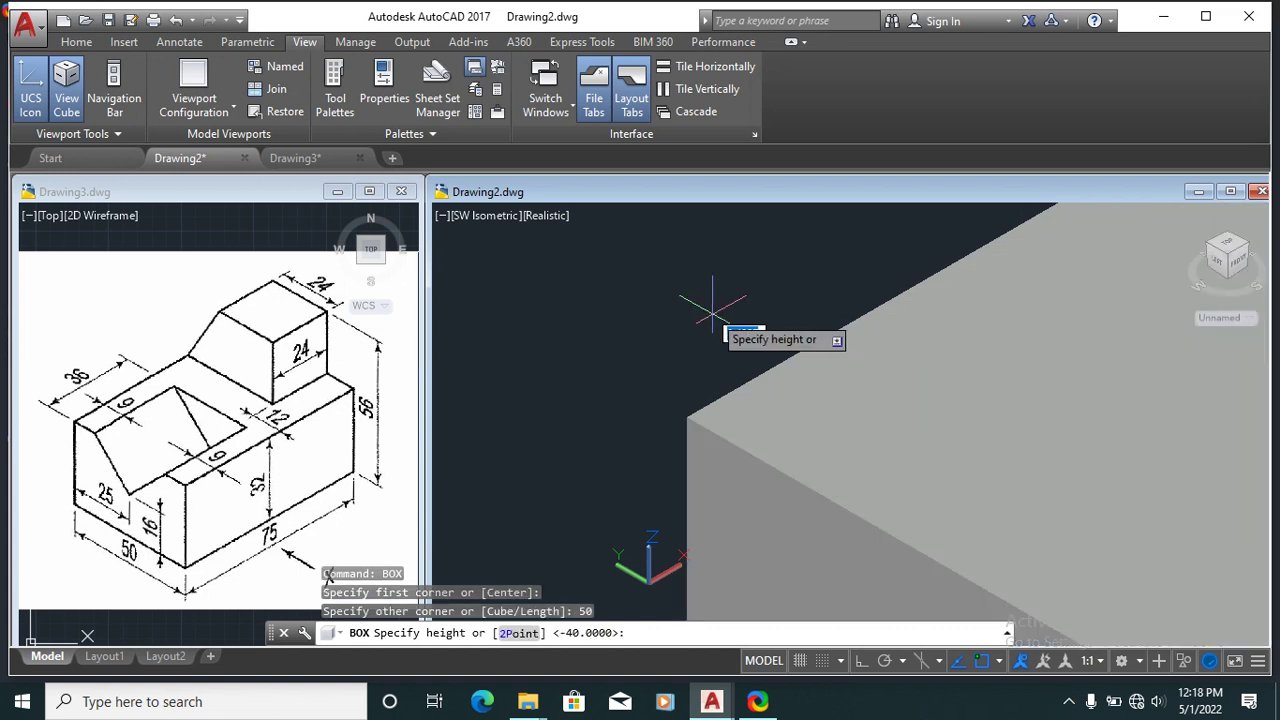
scroll(800, 380, down, 3)
scroll(815, 385, up, 4)
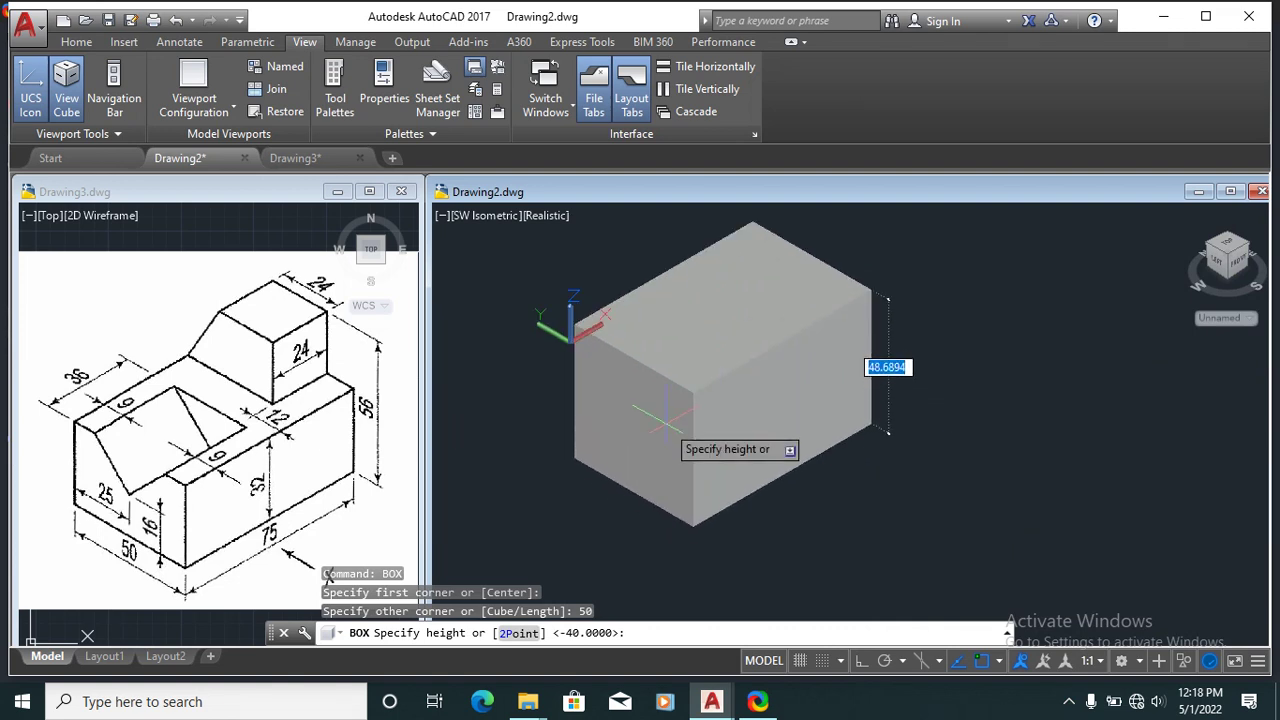
text(32)
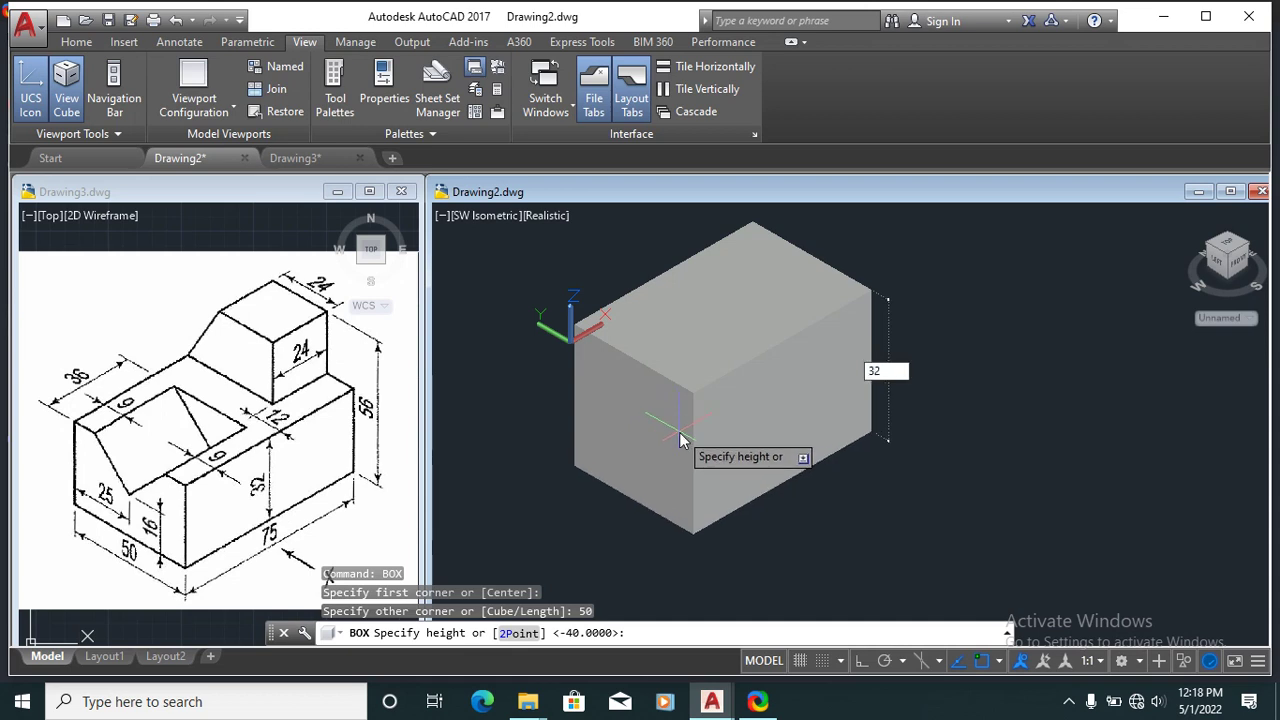
key(Return)
Step: Select the new box and start moving it with M
scroll(700, 430, down, 2)
scroll(700, 430, up, 2)
scroll(695, 444, down, 1)
click(644, 440)
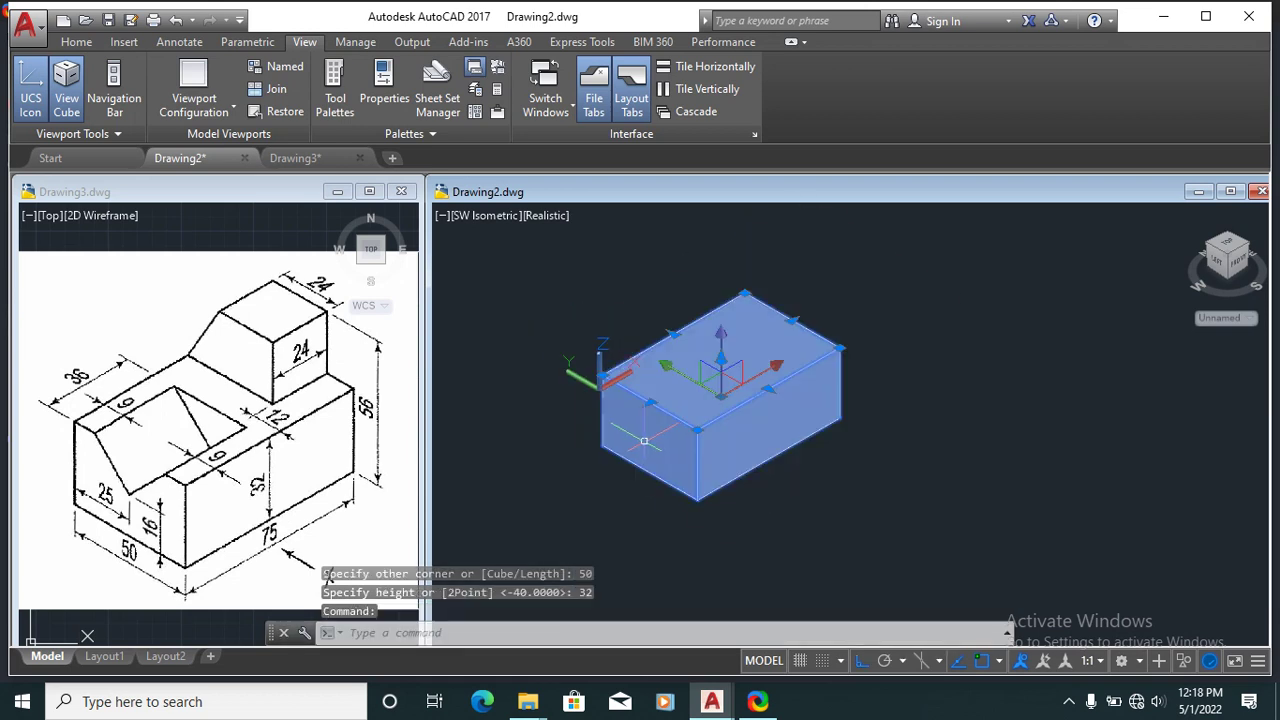
text(m)
key(Return)
click(809, 457)
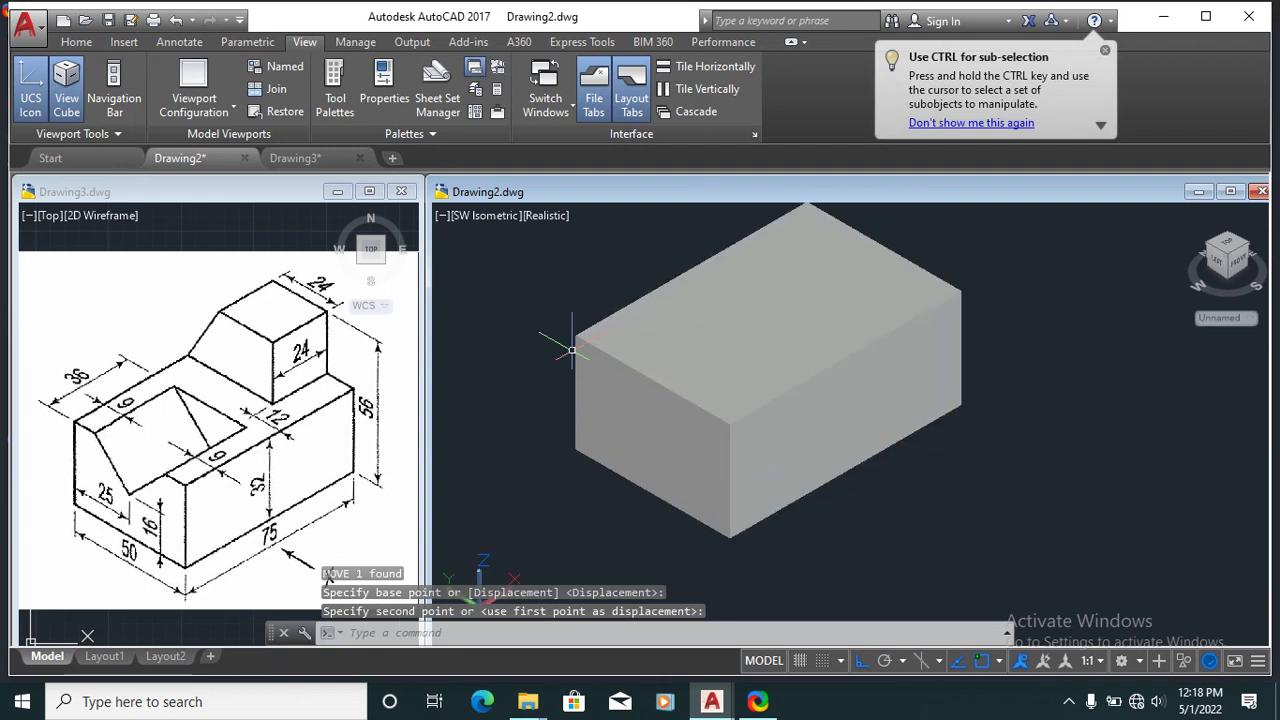
click(571, 350)
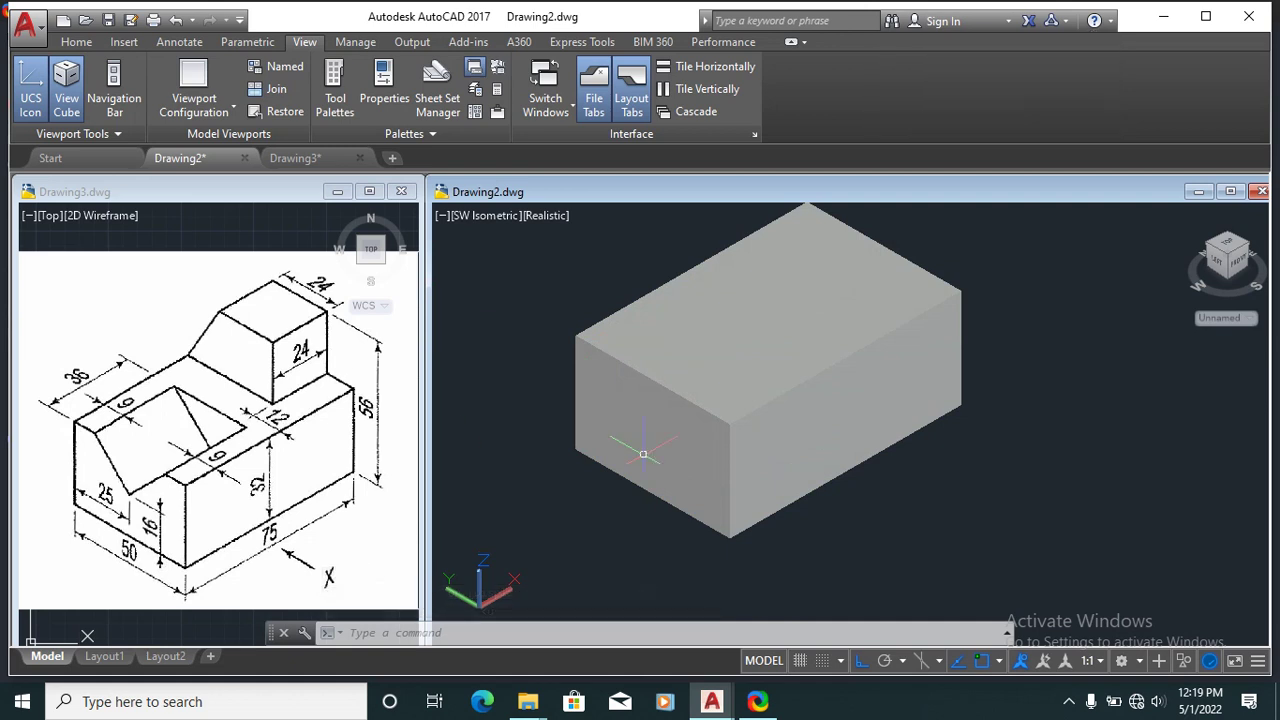
scroll(643, 454, down, 1)
scroll(768, 288, up, 2)
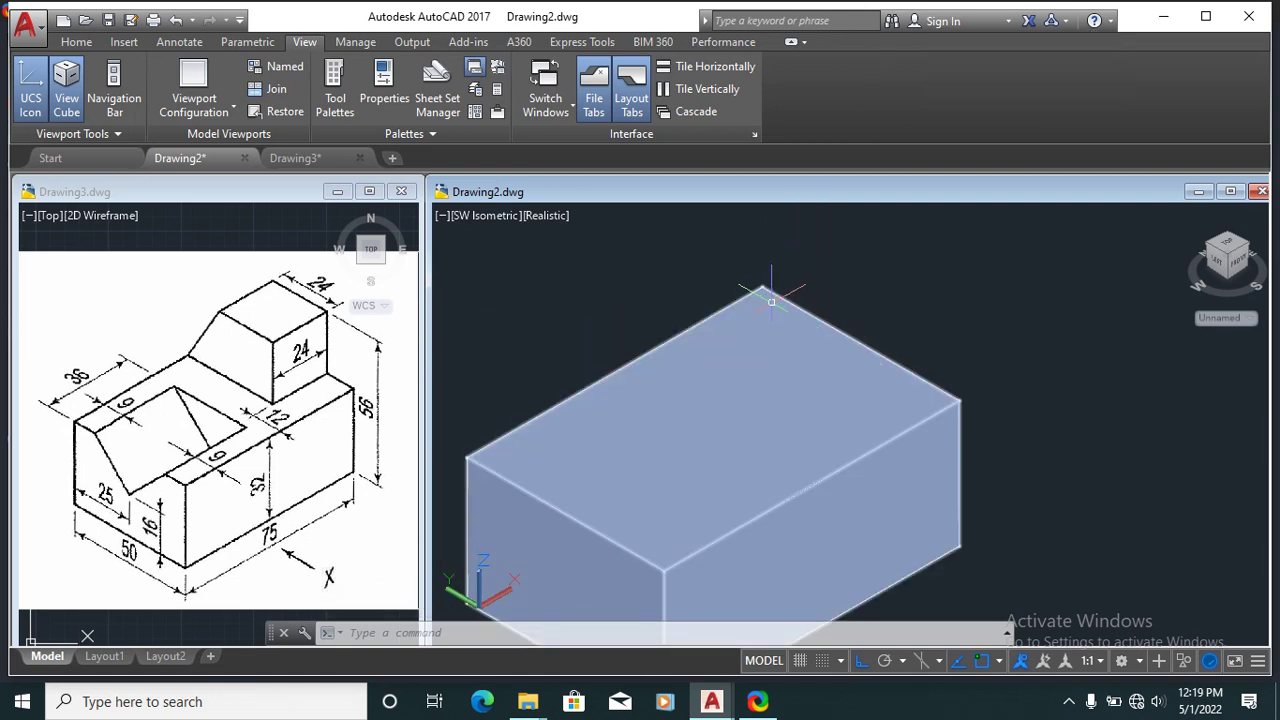
text(REC)
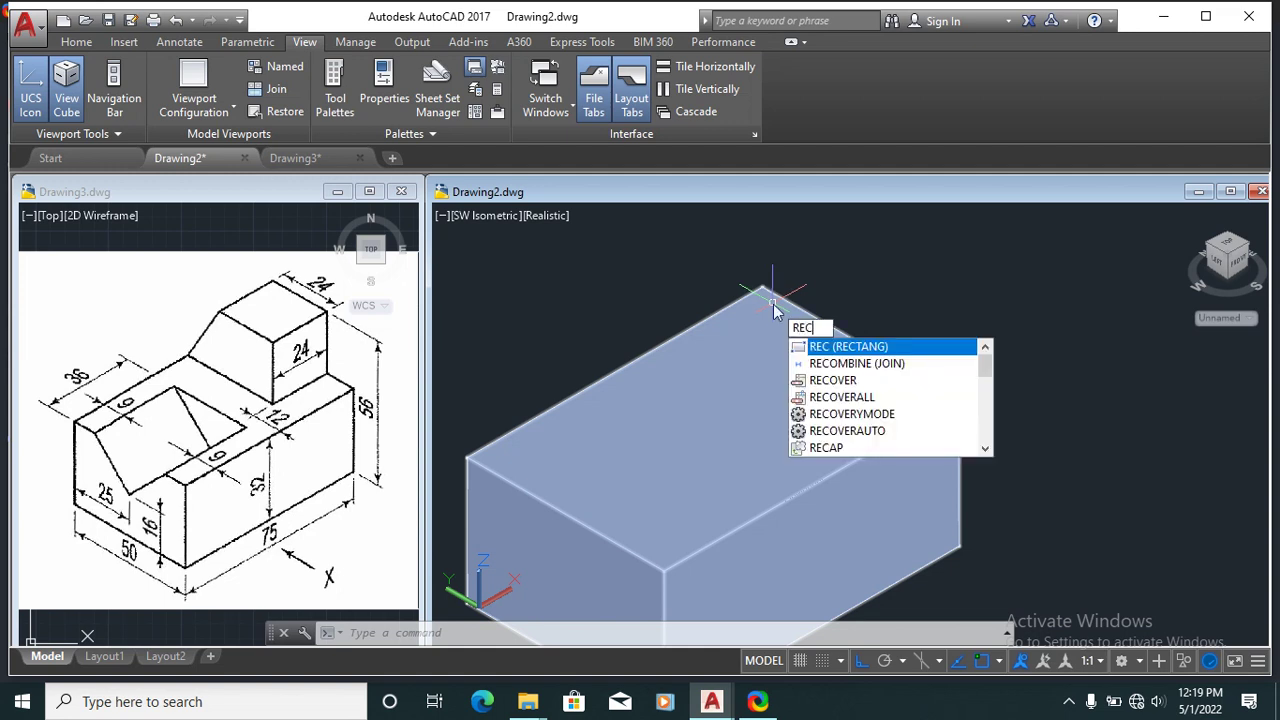
key(Escape)
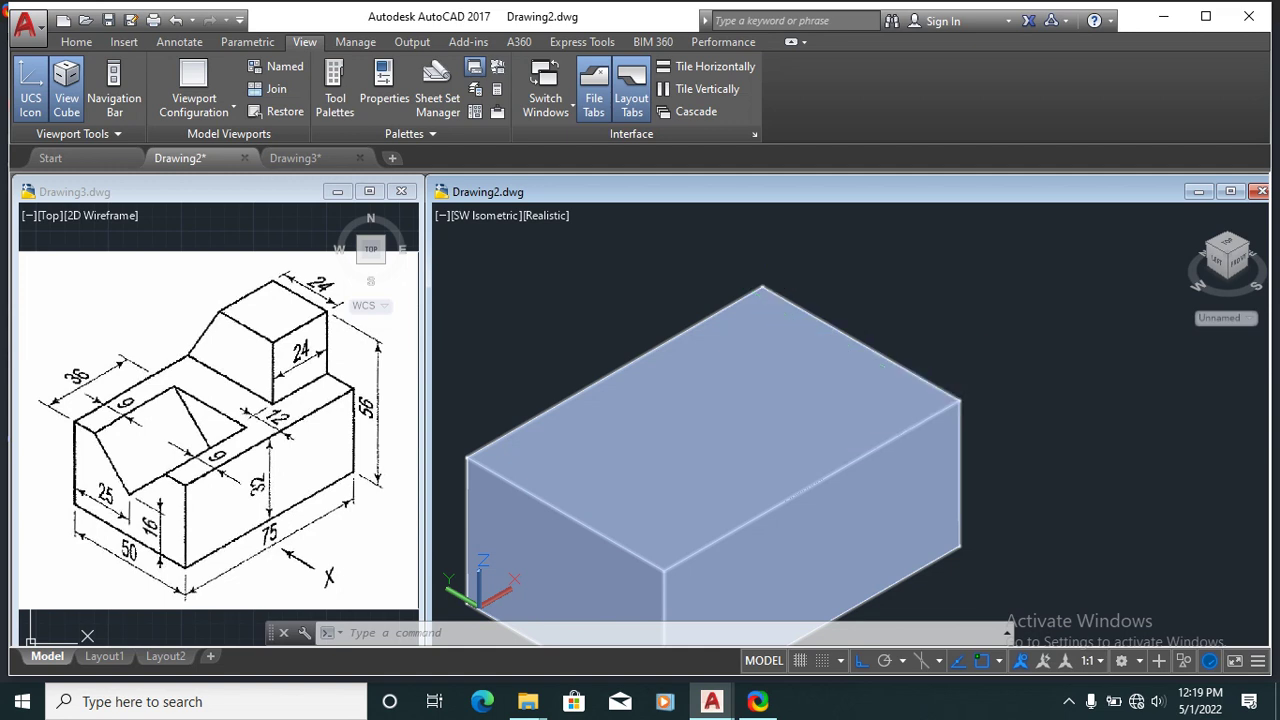
text(rec)
key(Return)
click(762, 290)
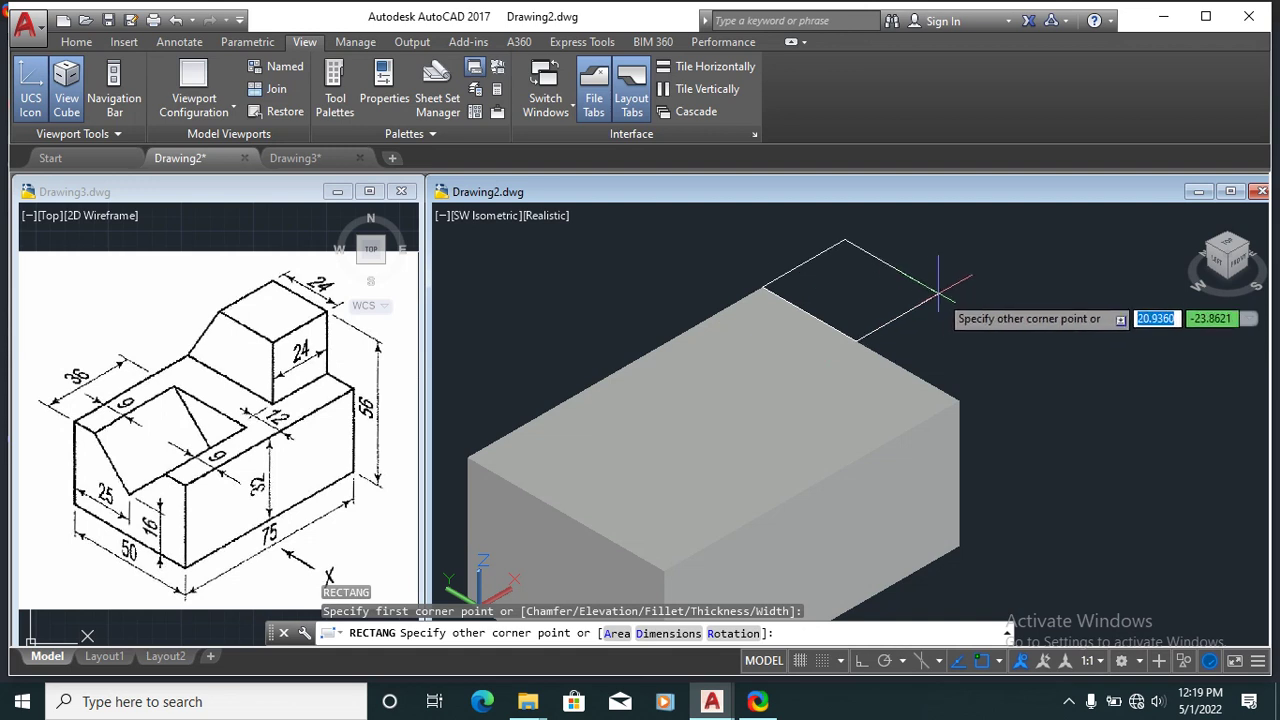
click(668, 633)
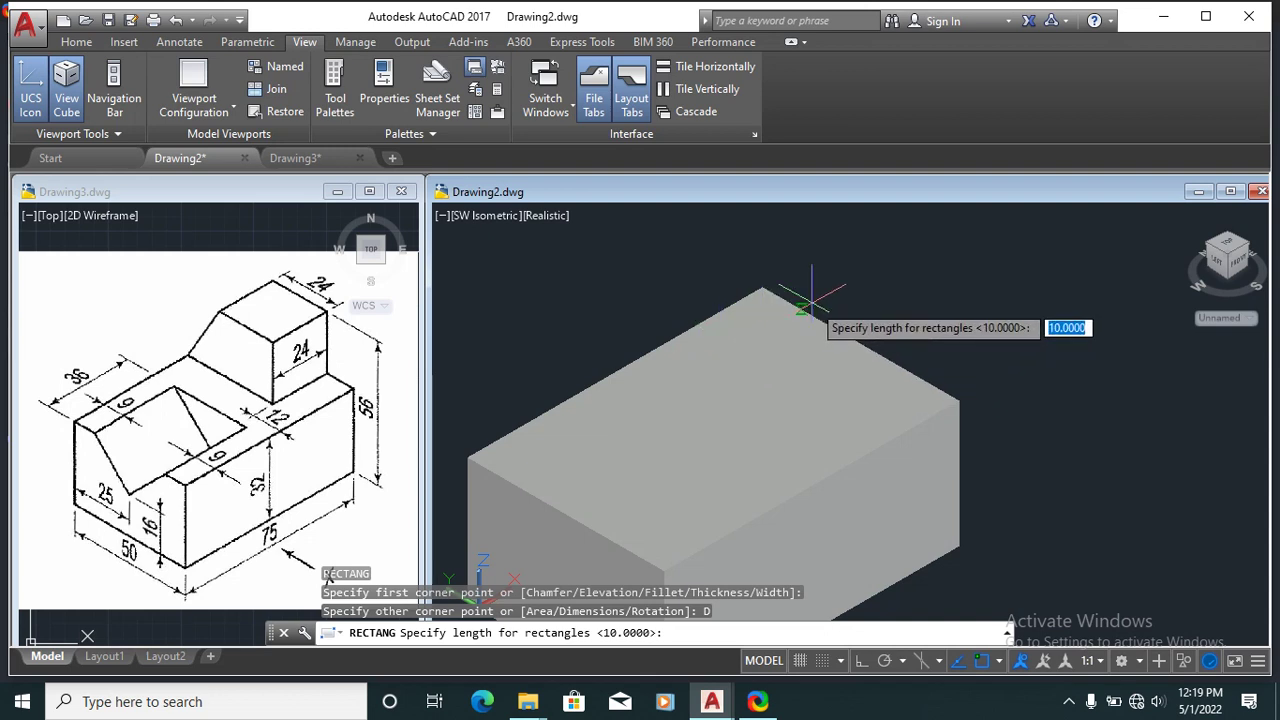
text(2)
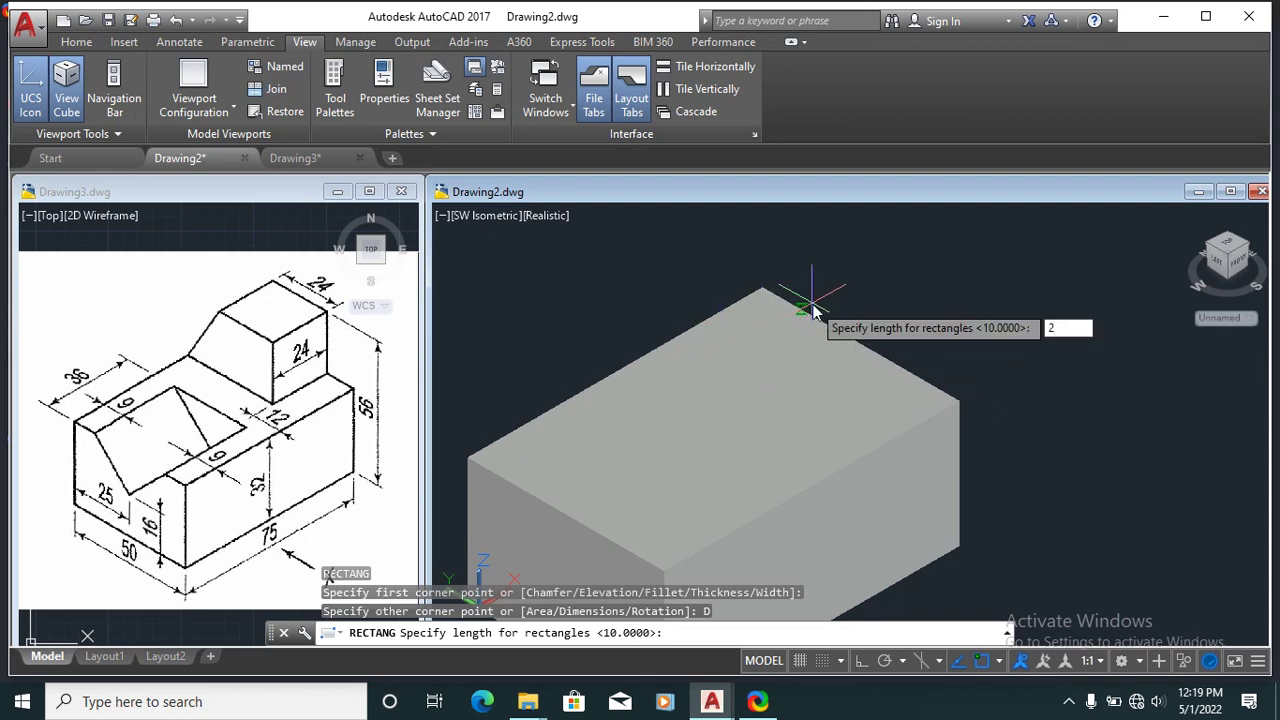
text(4)
key(Escape)
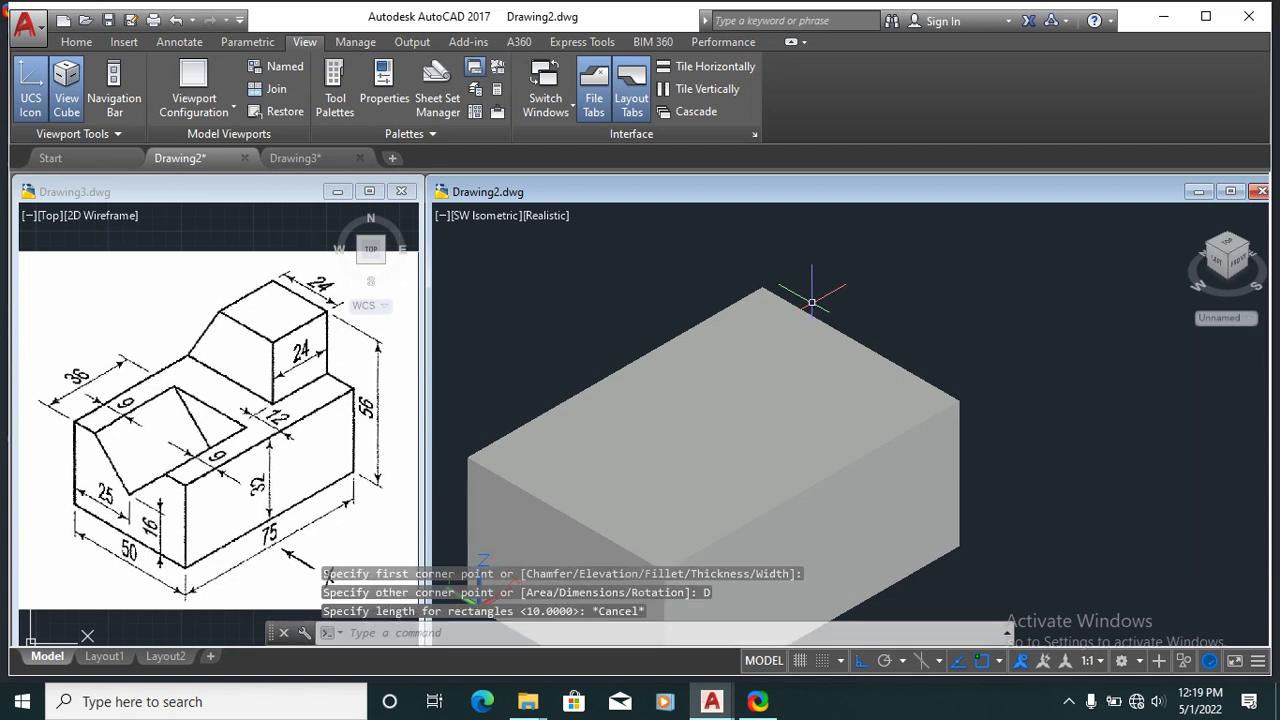
scroll(716, 373, down, 2)
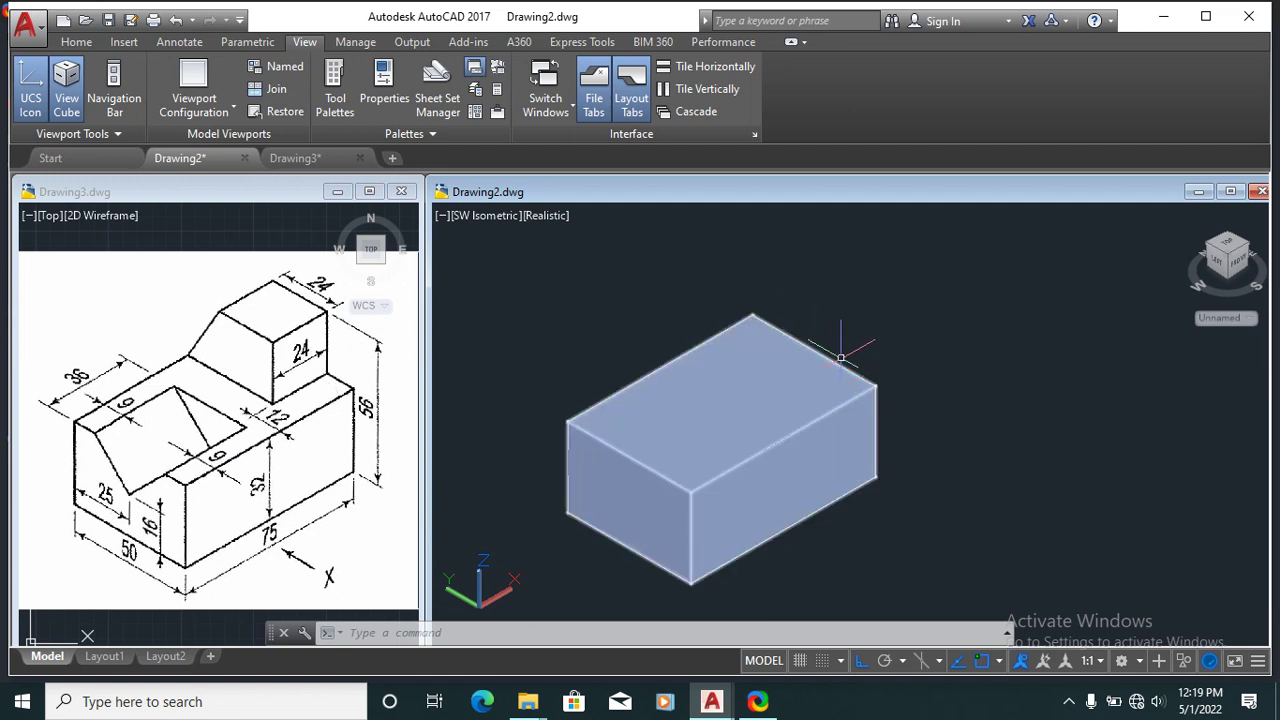
Step: Start the outline at the box's top corner with a 38-unit line
text(l)
key(Return)
click(900, 296)
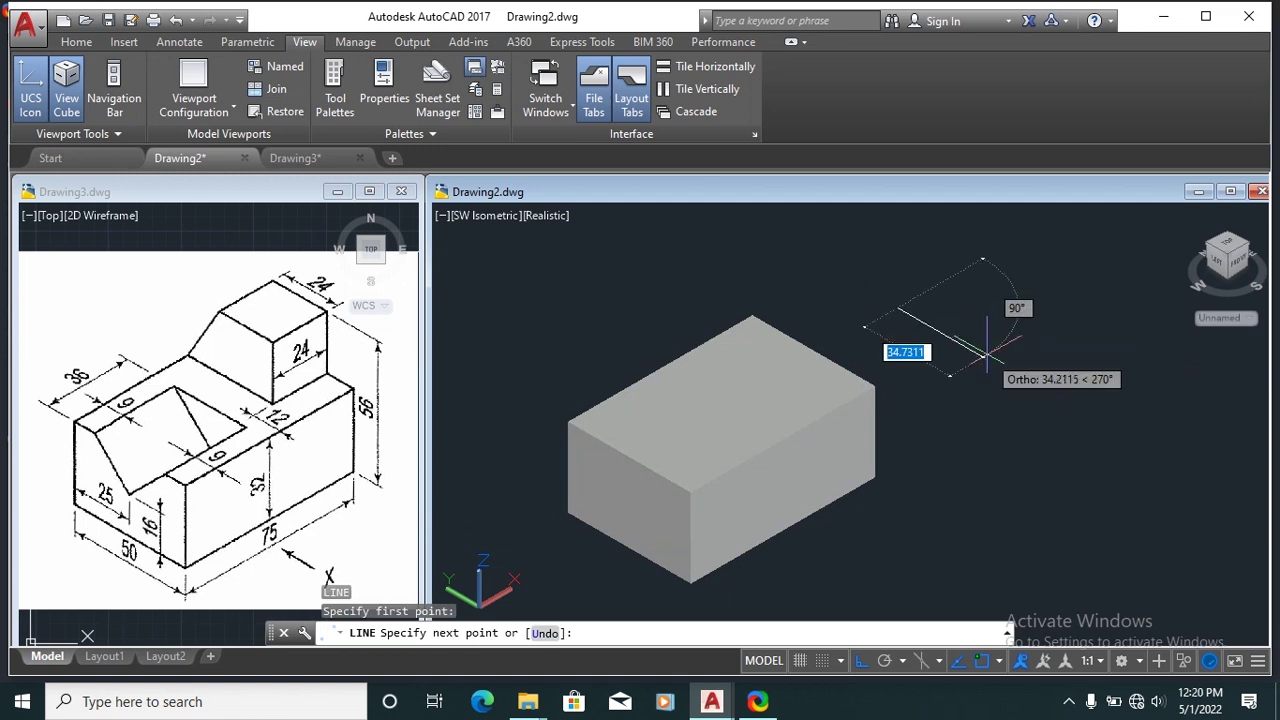
key(Escape)
key(Return)
click(752, 316)
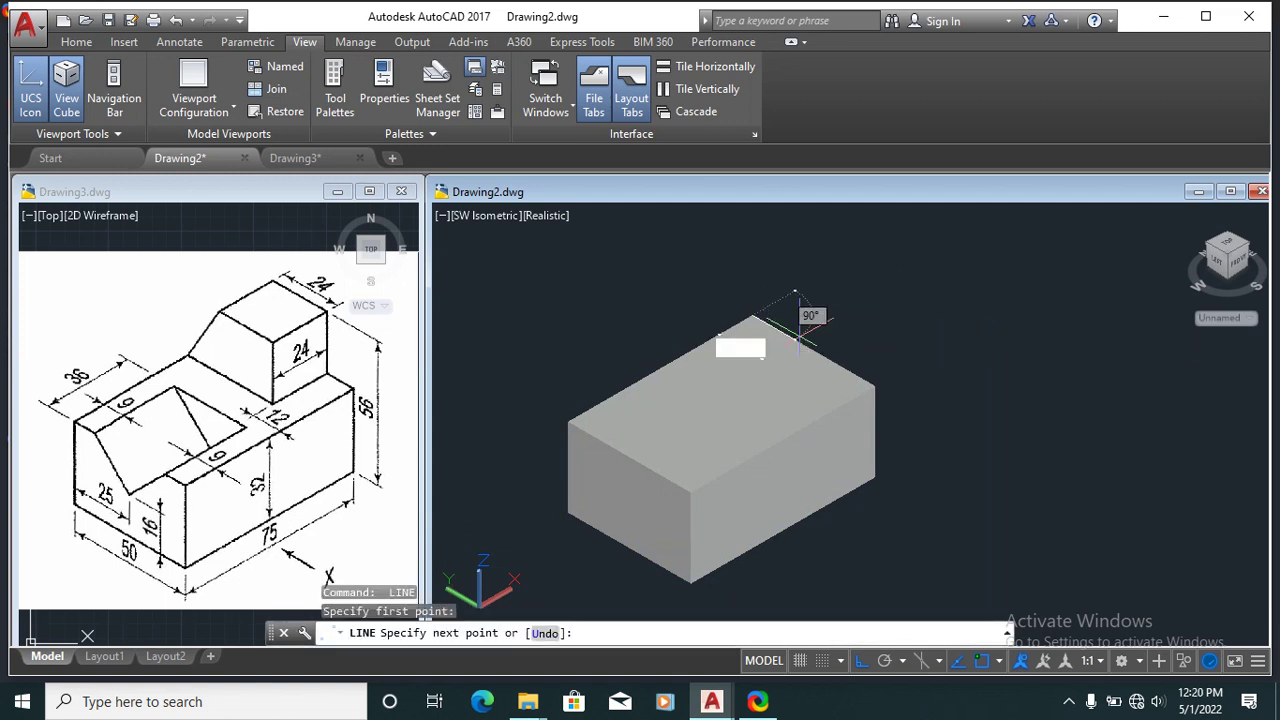
scroll(812, 350, up, 1)
scroll(813, 350, down, 1)
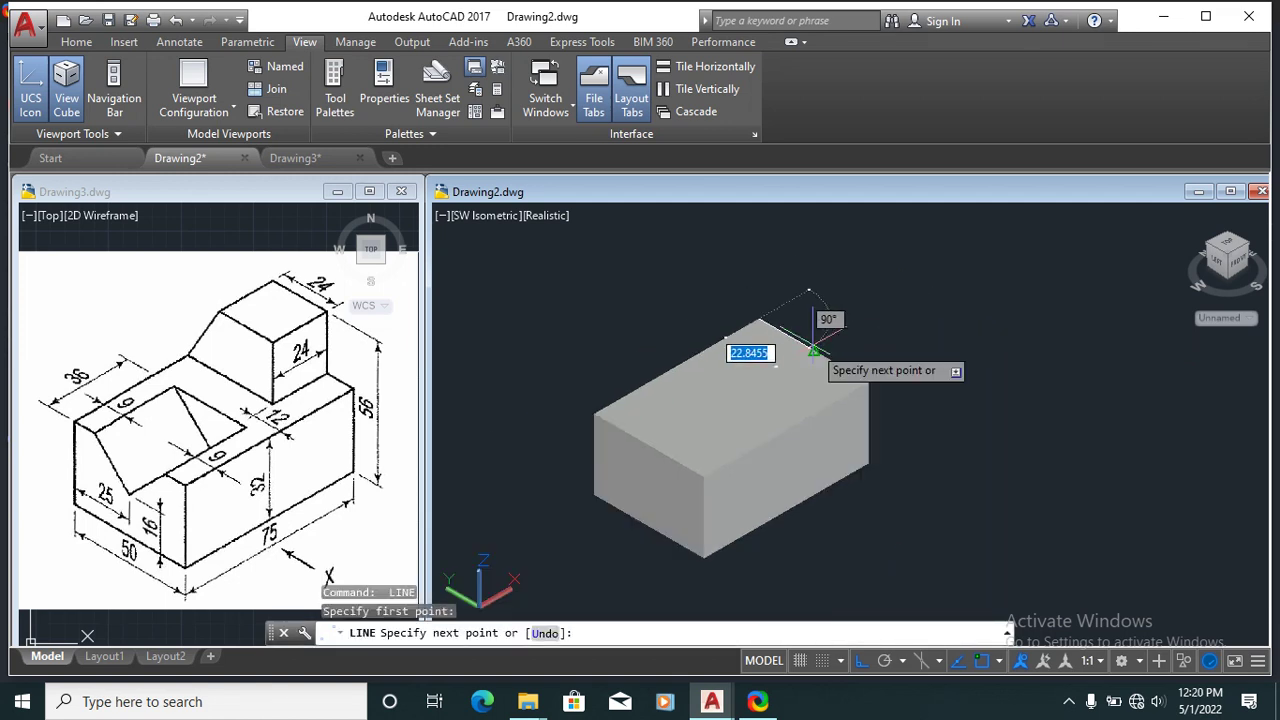
text(38)
key(Return)
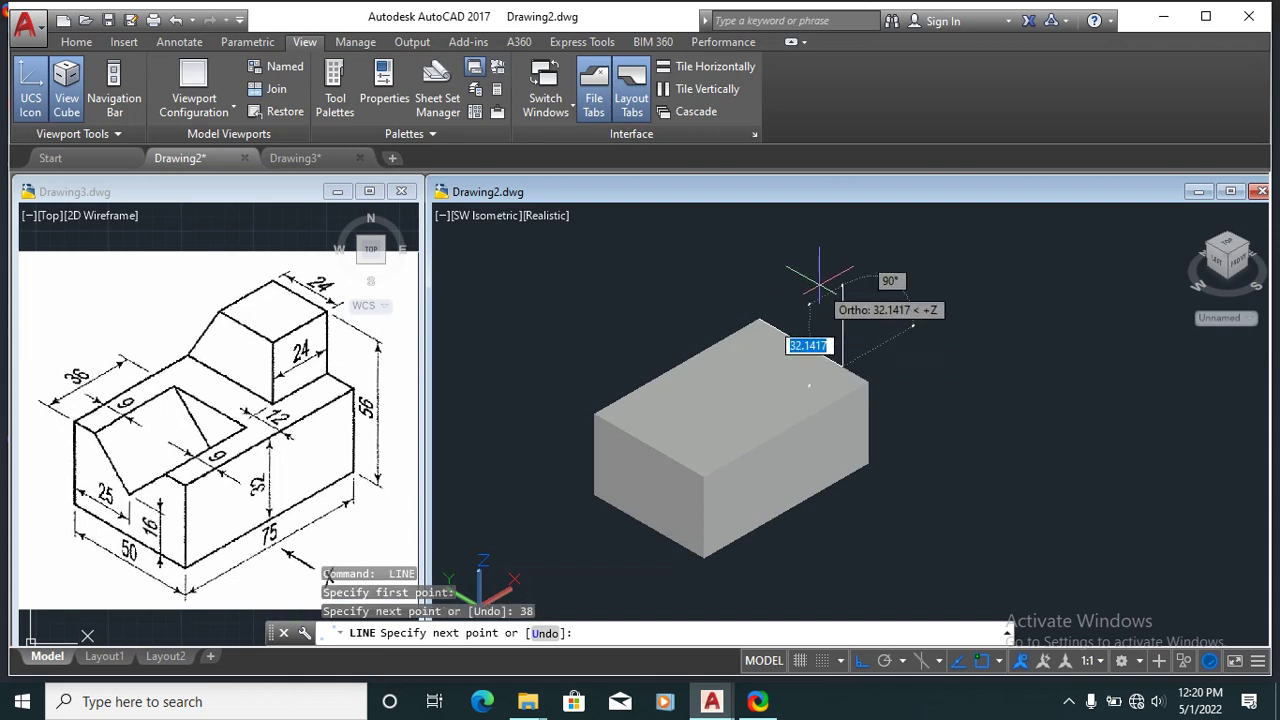
Step: Add two 24-unit segments and close the outline back at the box corner
scroll(845, 284, up, 1)
text(24)
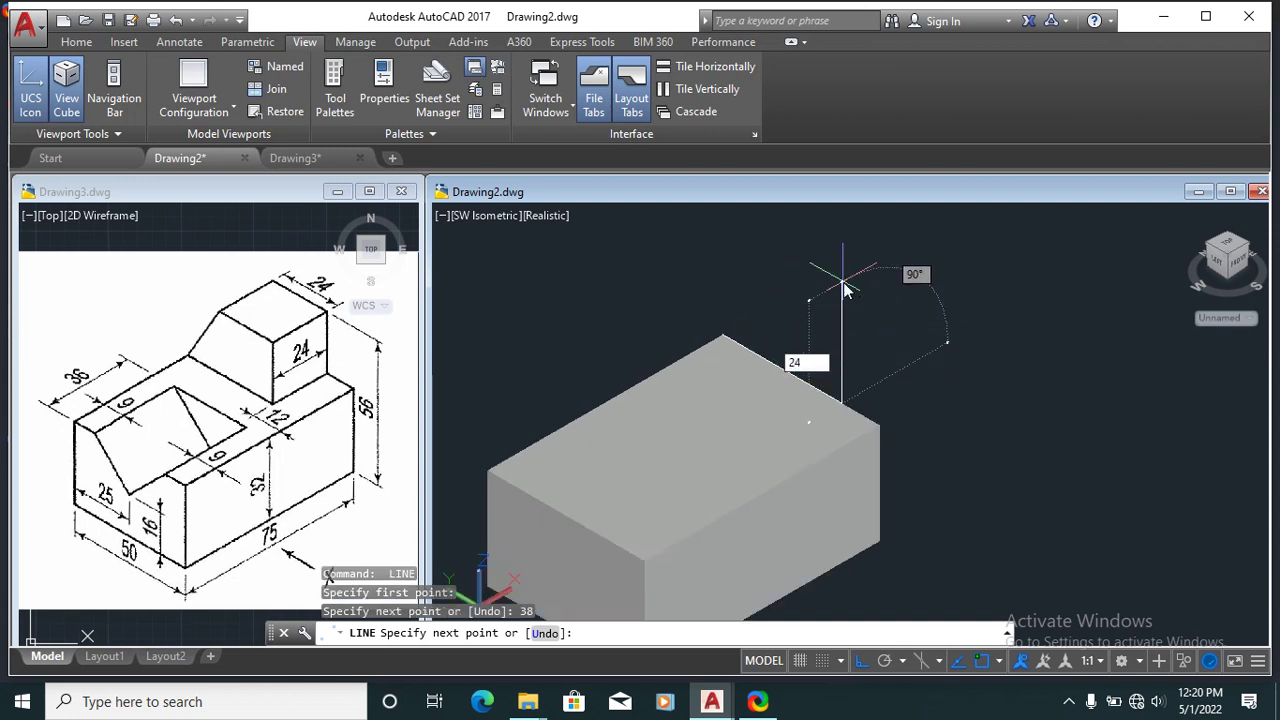
key(Return)
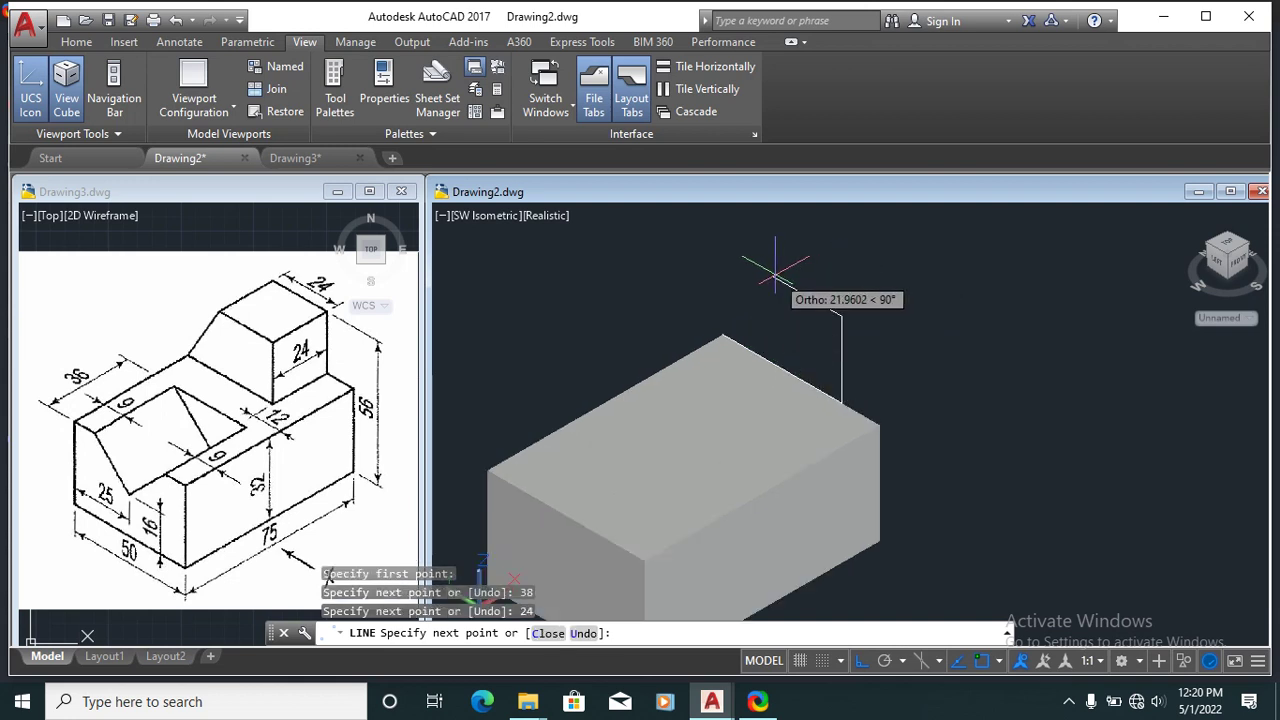
text(24)
key(Return)
scroll(771, 273, up, 1)
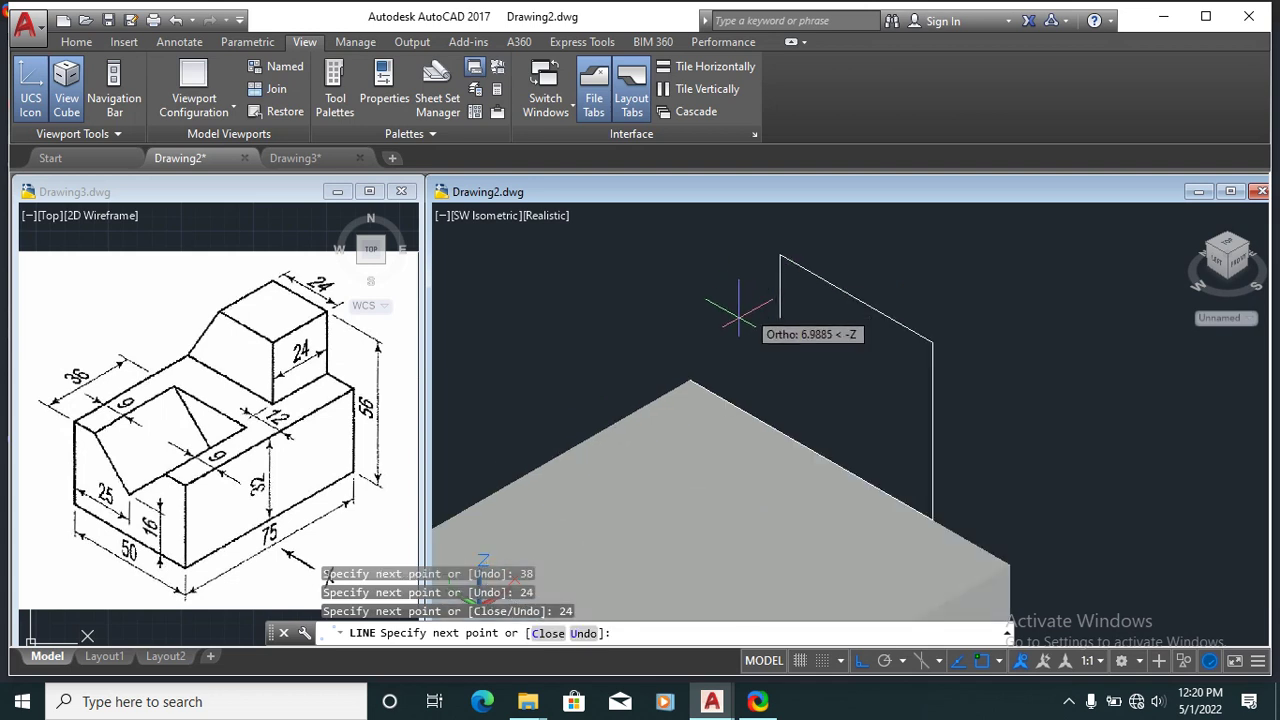
click(690, 381)
key(Escape)
key(Escape)
Step: Window-select the new outline lines for the REGION command
scroll(785, 370, down, 2)
scroll(785, 370, up, 2)
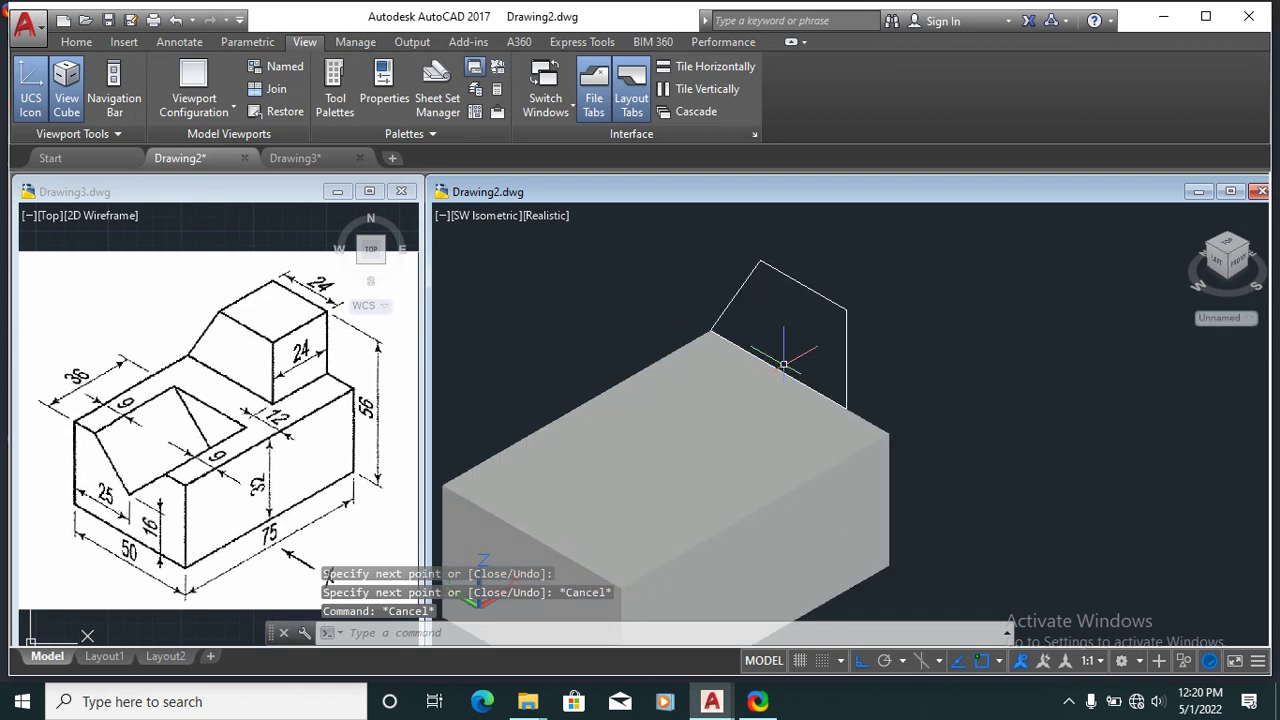
text(REGION)
key(Return)
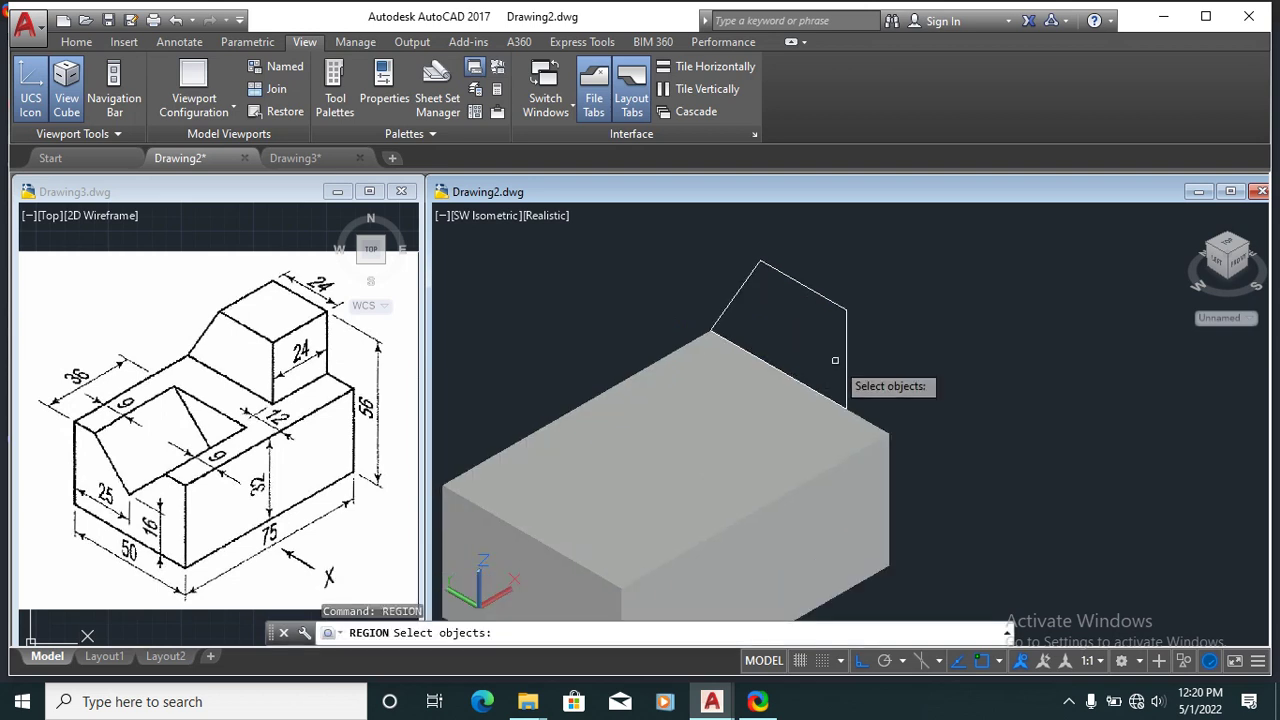
click(959, 421)
click(692, 238)
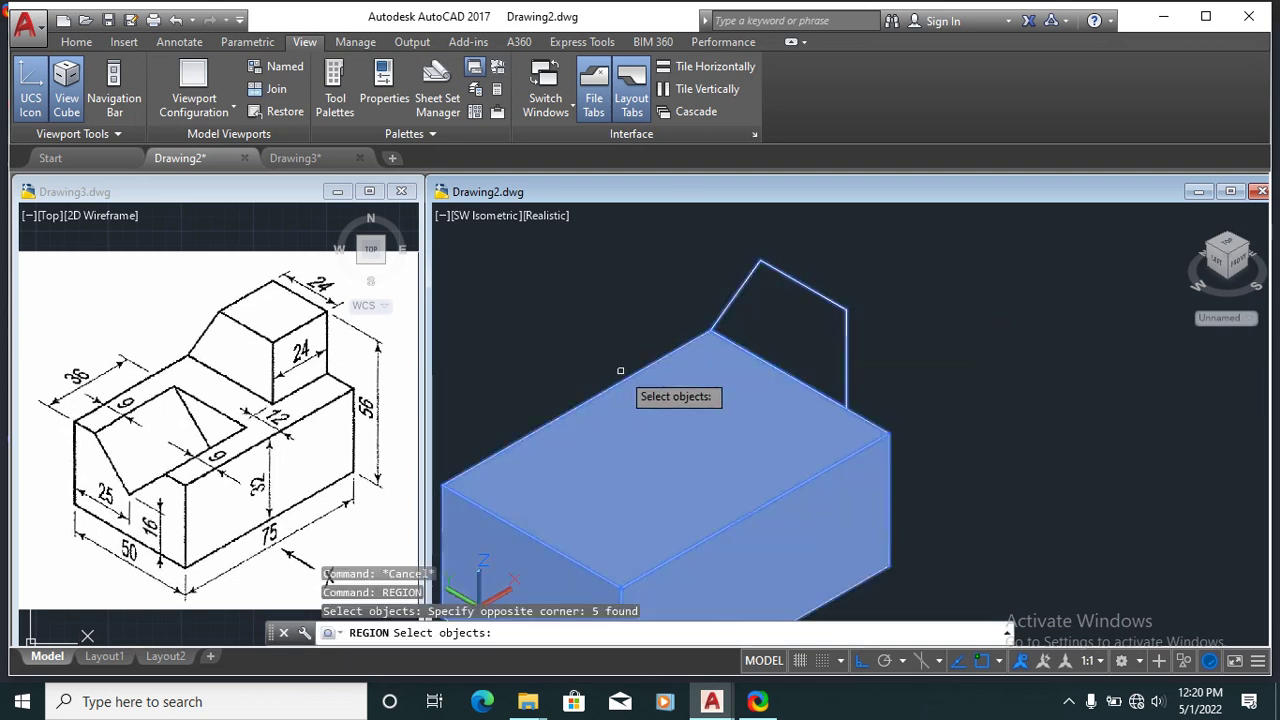
scroll(762, 384, down, 1)
scroll(758, 563, up, 1)
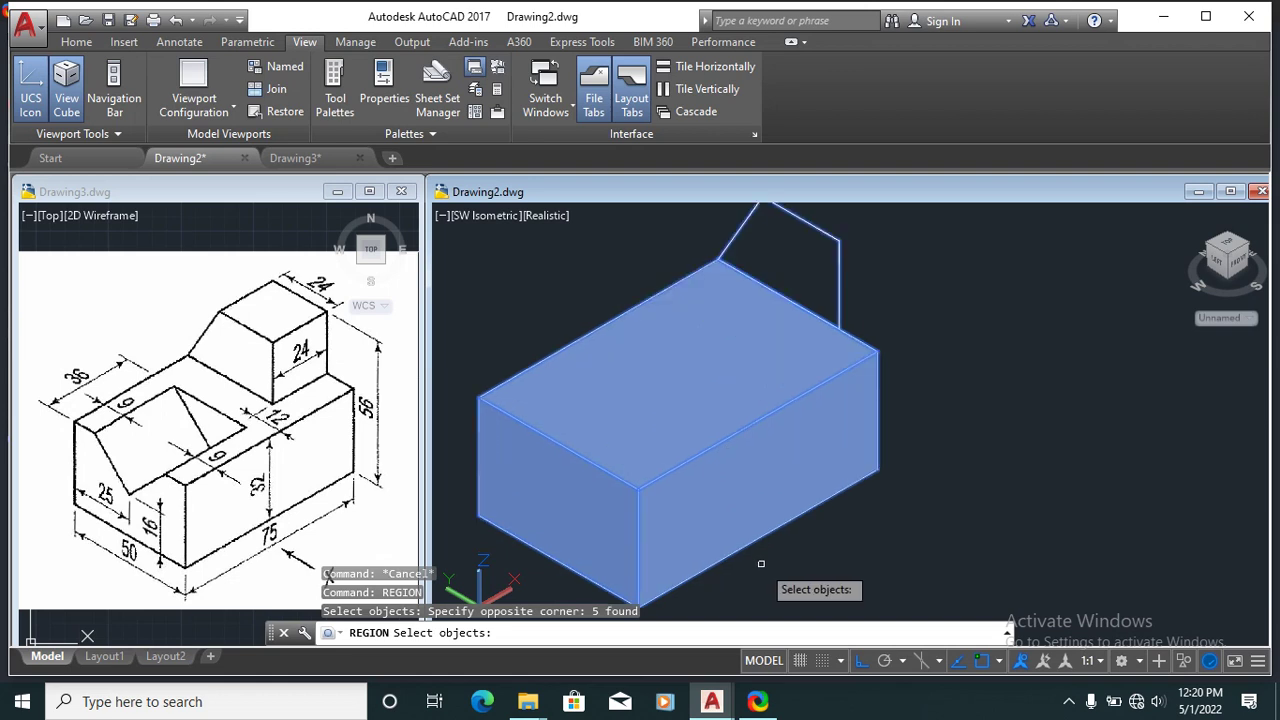
Step: Drop the box from the selection and turn the five-sided outline into a region
click(803, 560)
scroll(757, 323, up, 2)
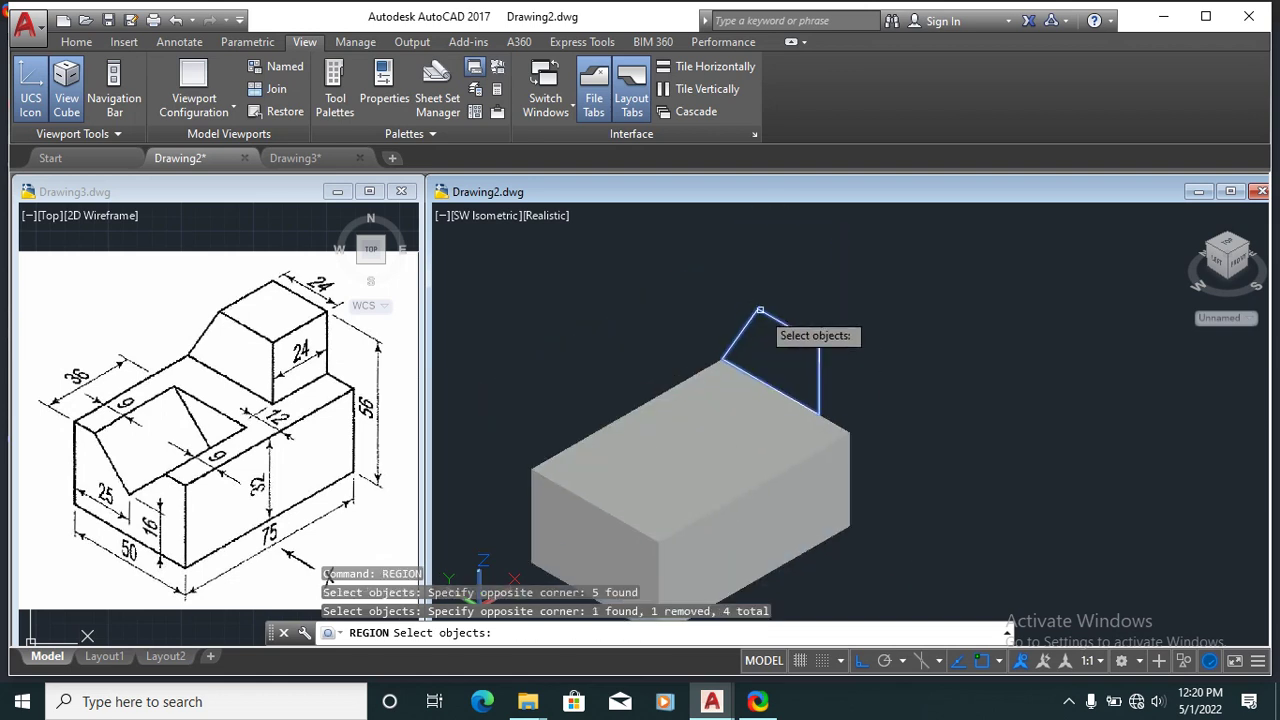
scroll(603, 357, up, 2)
scroll(871, 397, up, 2)
scroll(872, 396, down, 4)
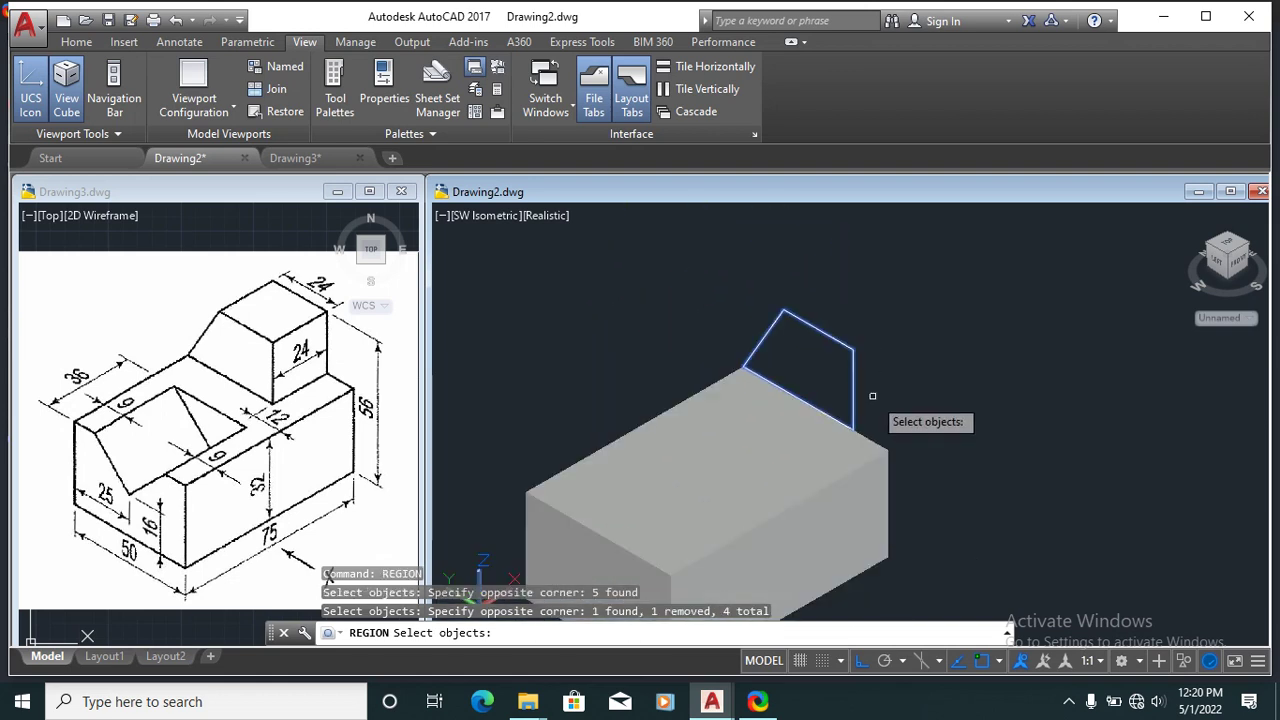
key(Return)
click(910, 316)
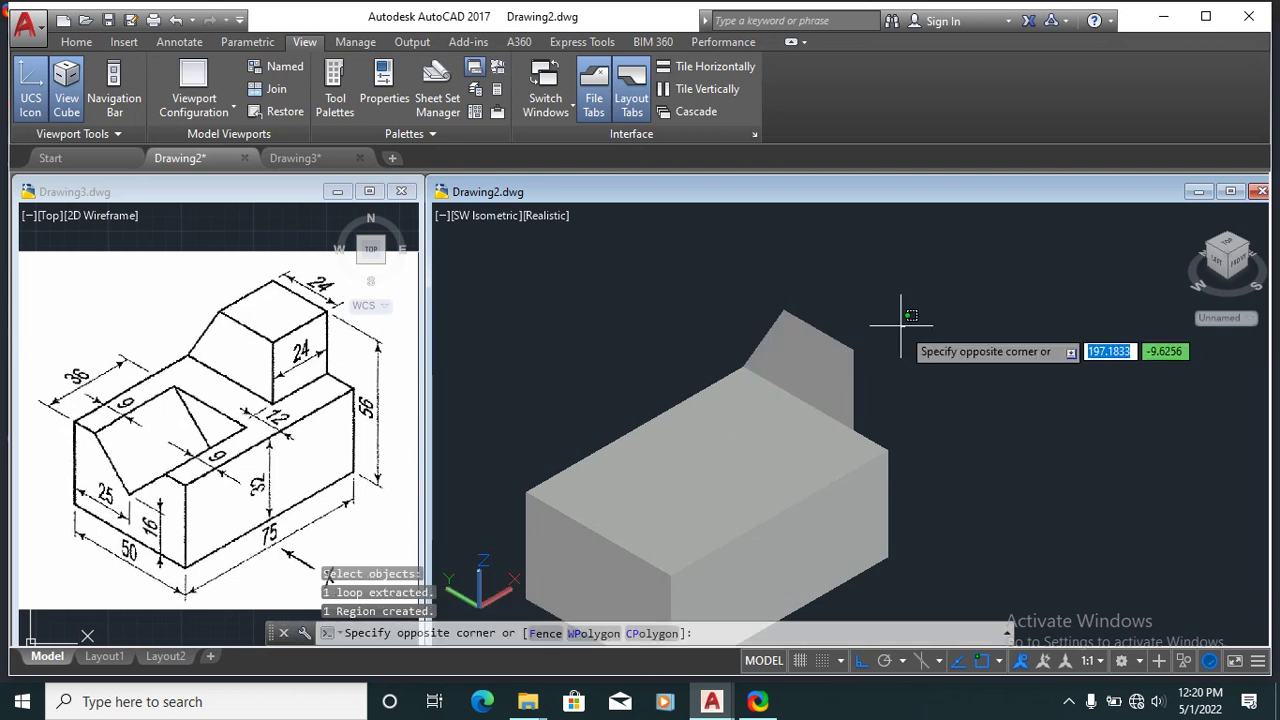
key(Escape)
text(EXTRUDE)
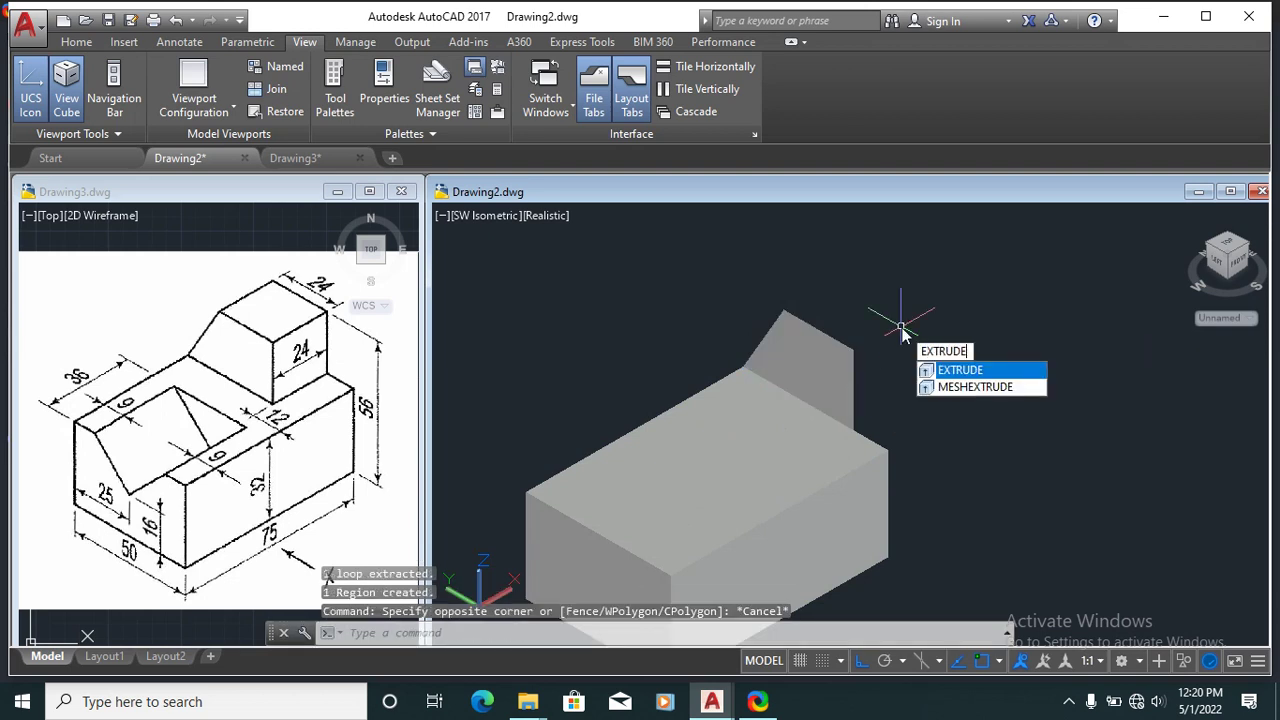
Step: Extrude the five-sided region 24 units into the sloped upper block
key(Return)
click(893, 325)
click(849, 334)
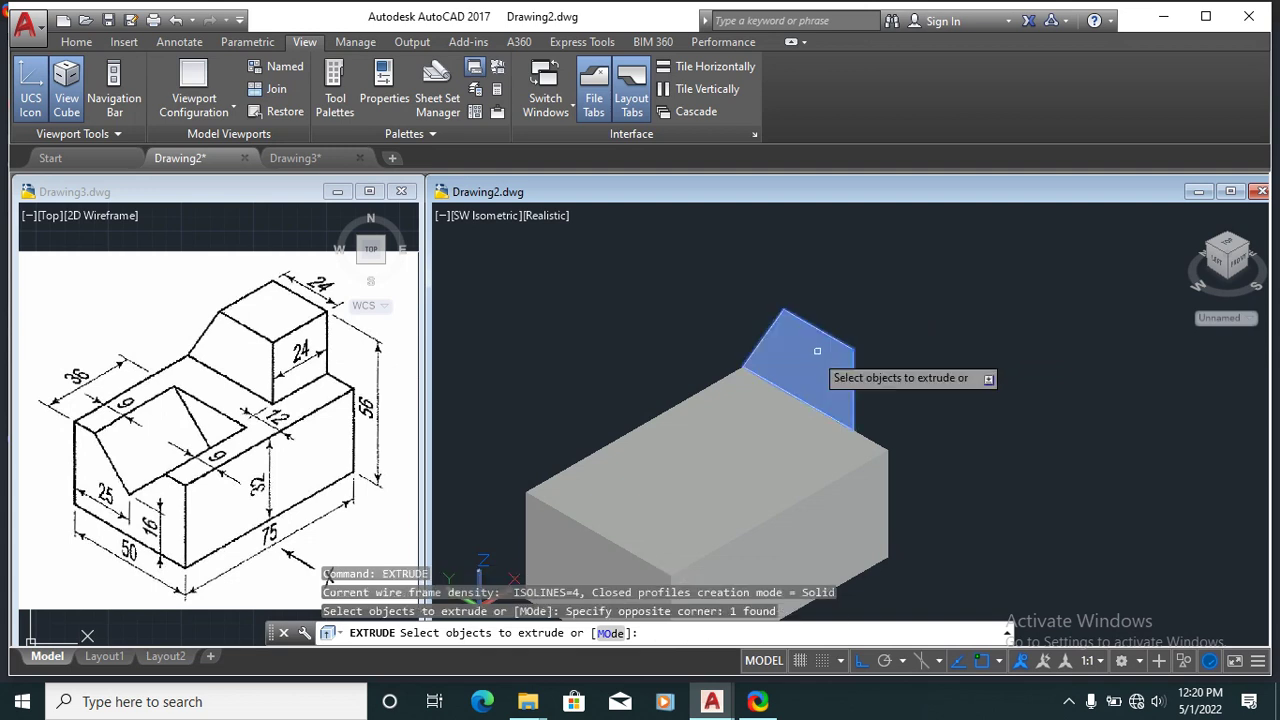
scroll(840, 335, down, 2)
key(Return)
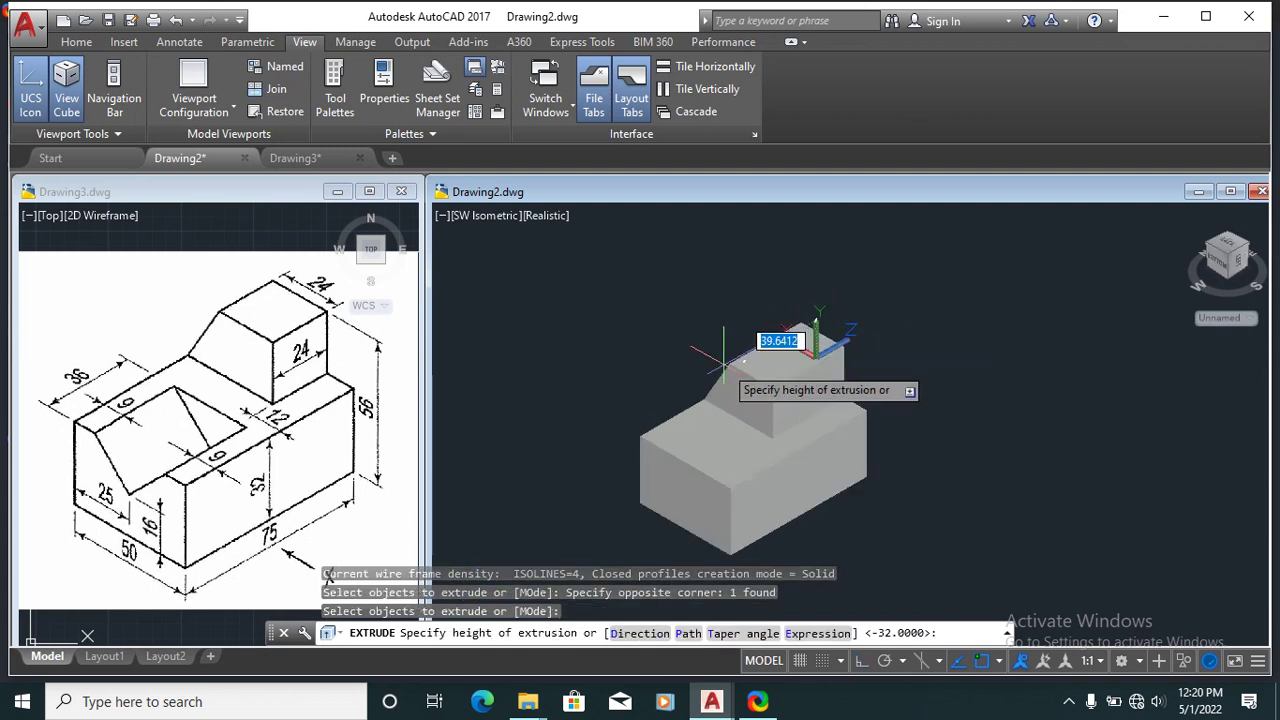
text(24)
key(Return)
scroll(820, 360, up, 3)
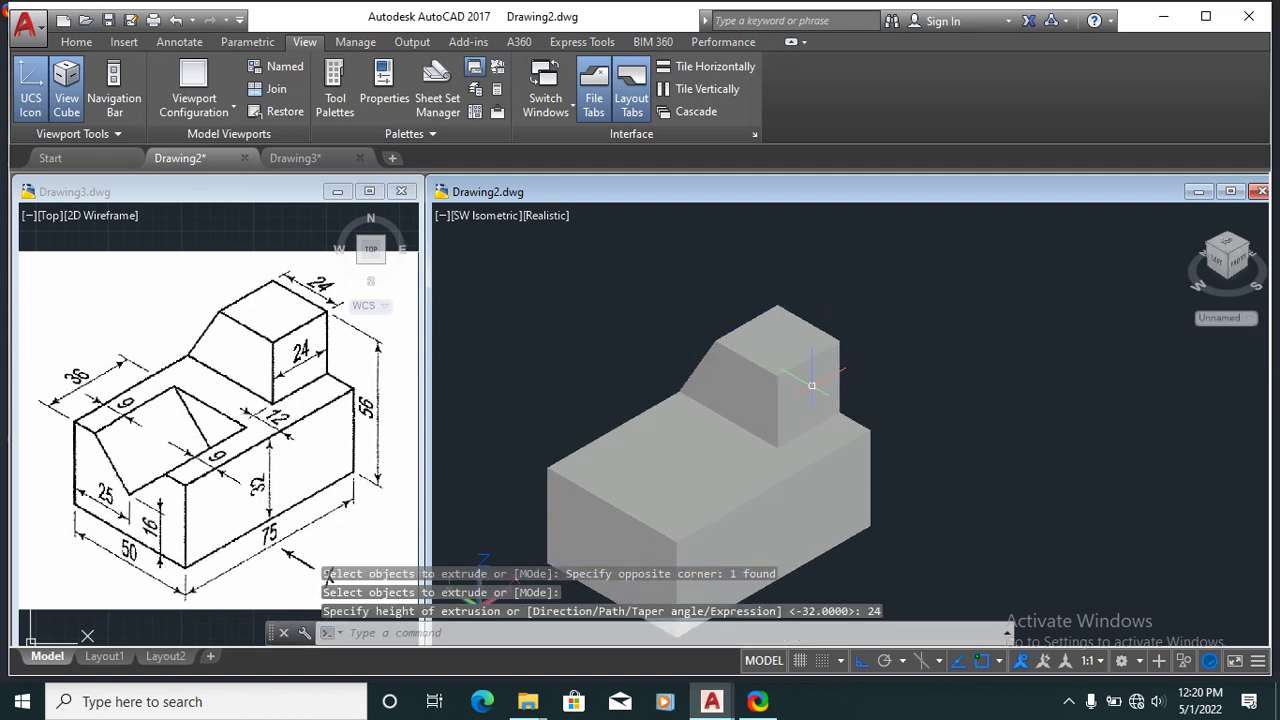
scroll(835, 365, down, 4)
key(Escape)
key(Escape)
Step: UNION the sloped upper block with the 32-high lower box into one solid
scroll(855, 470, up, 2)
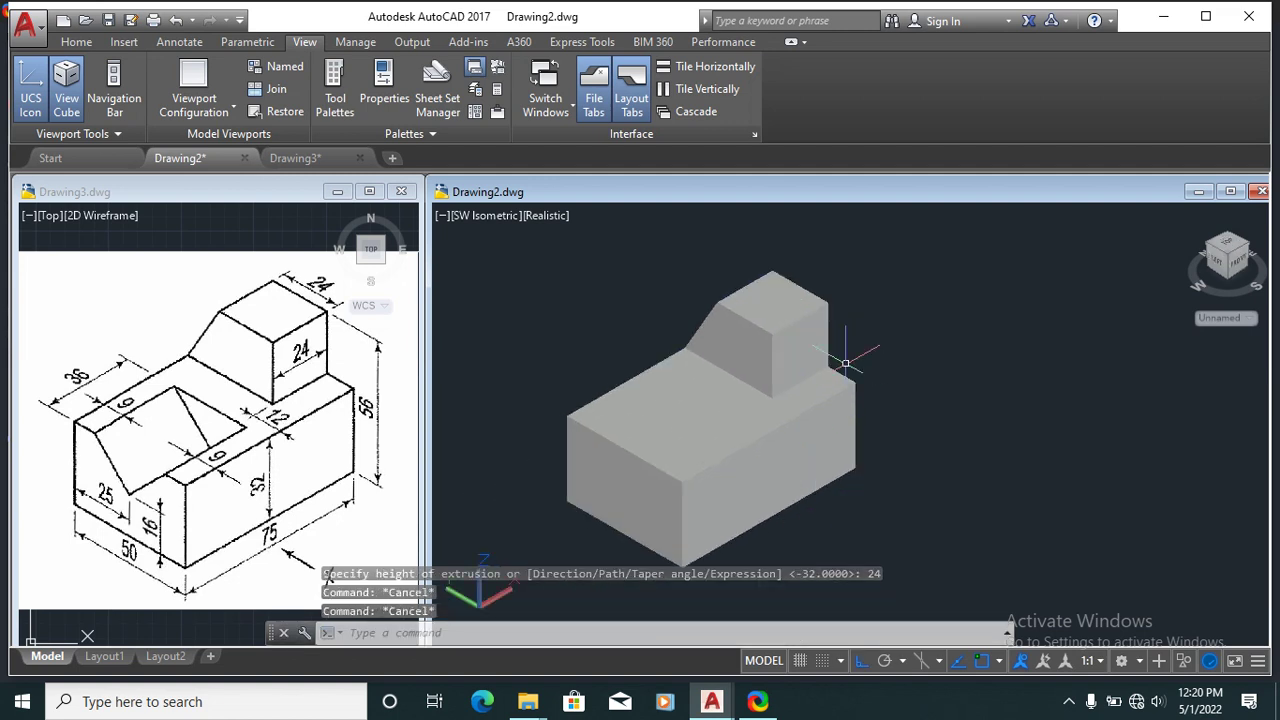
click(812, 313)
click(830, 407)
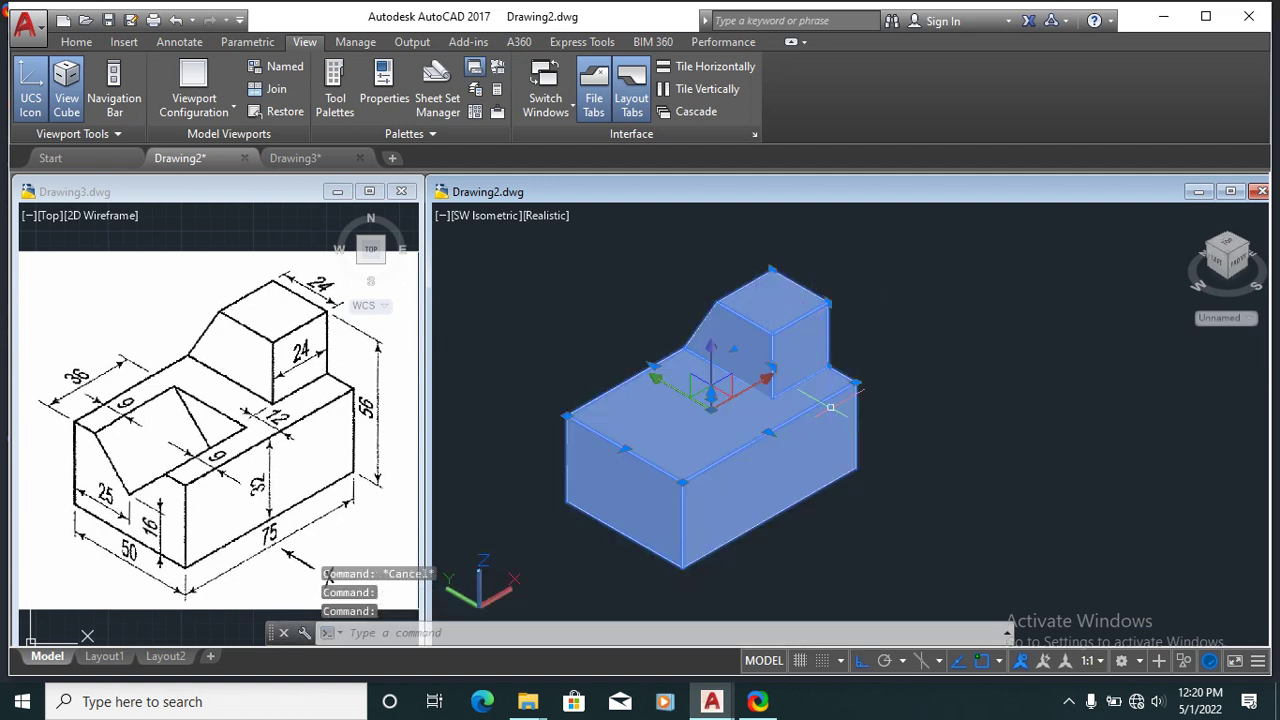
key(Escape)
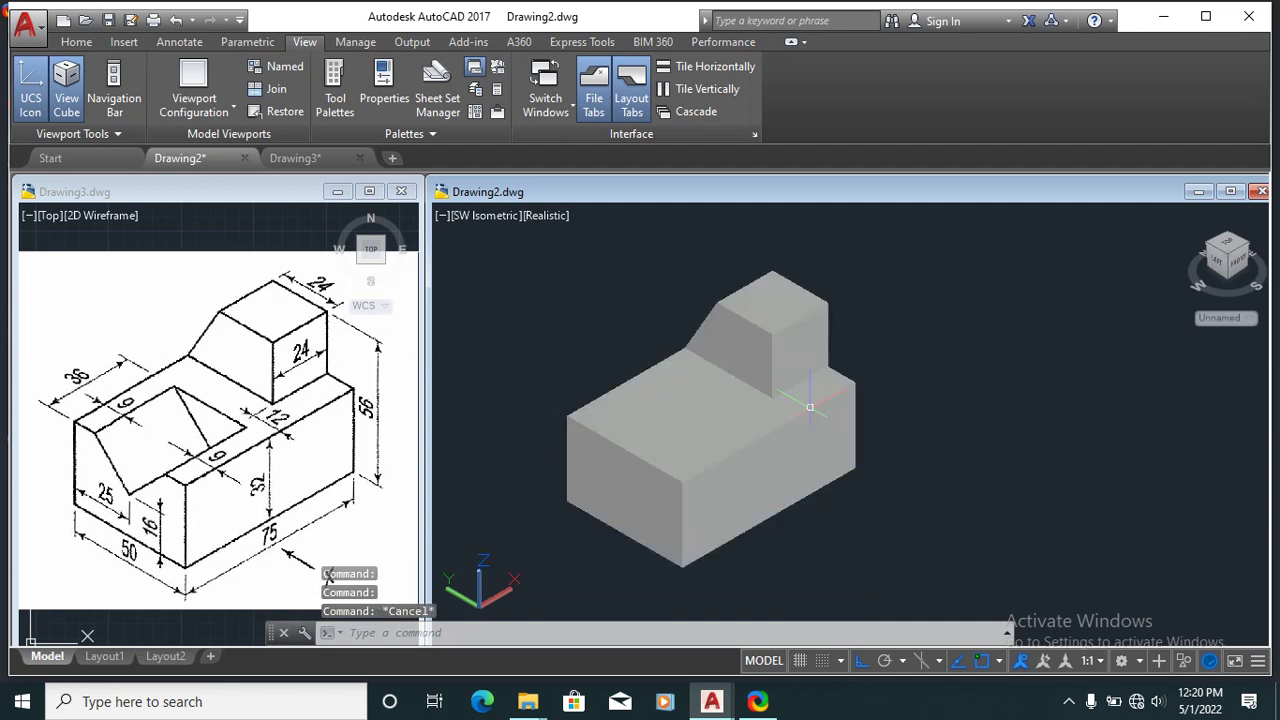
text(UN)
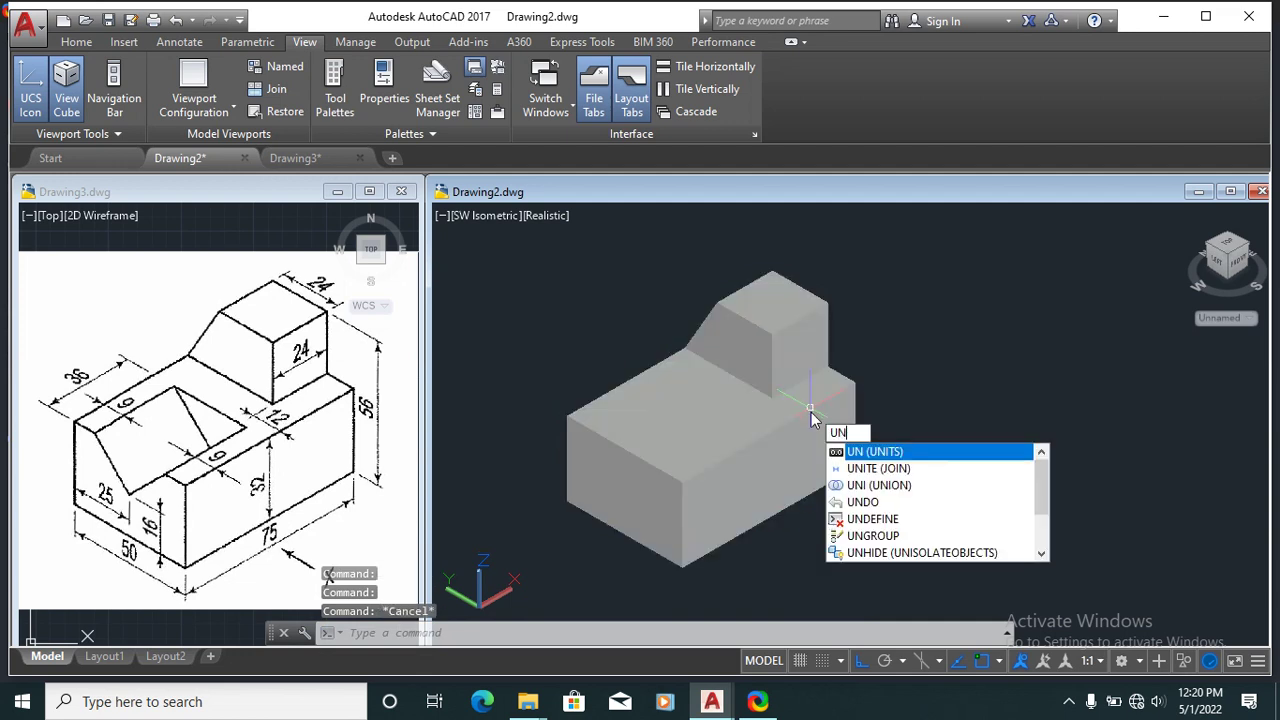
key(Escape)
text(UN)
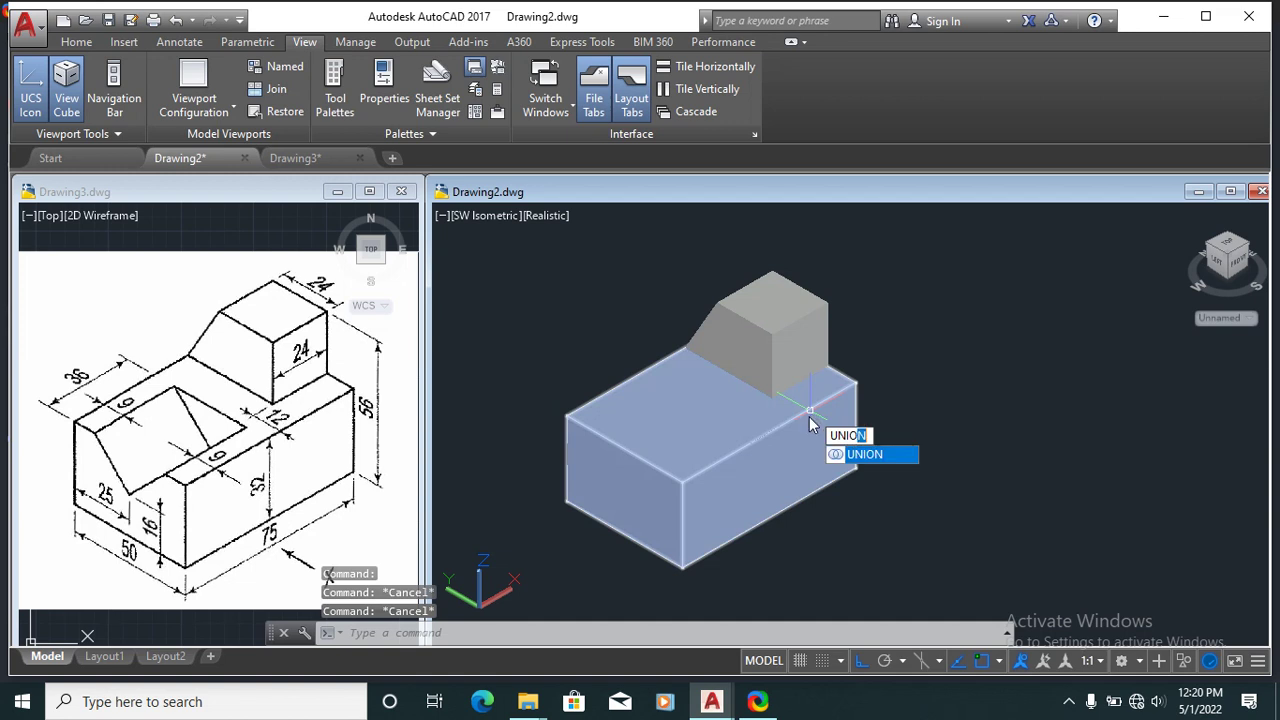
key(Return)
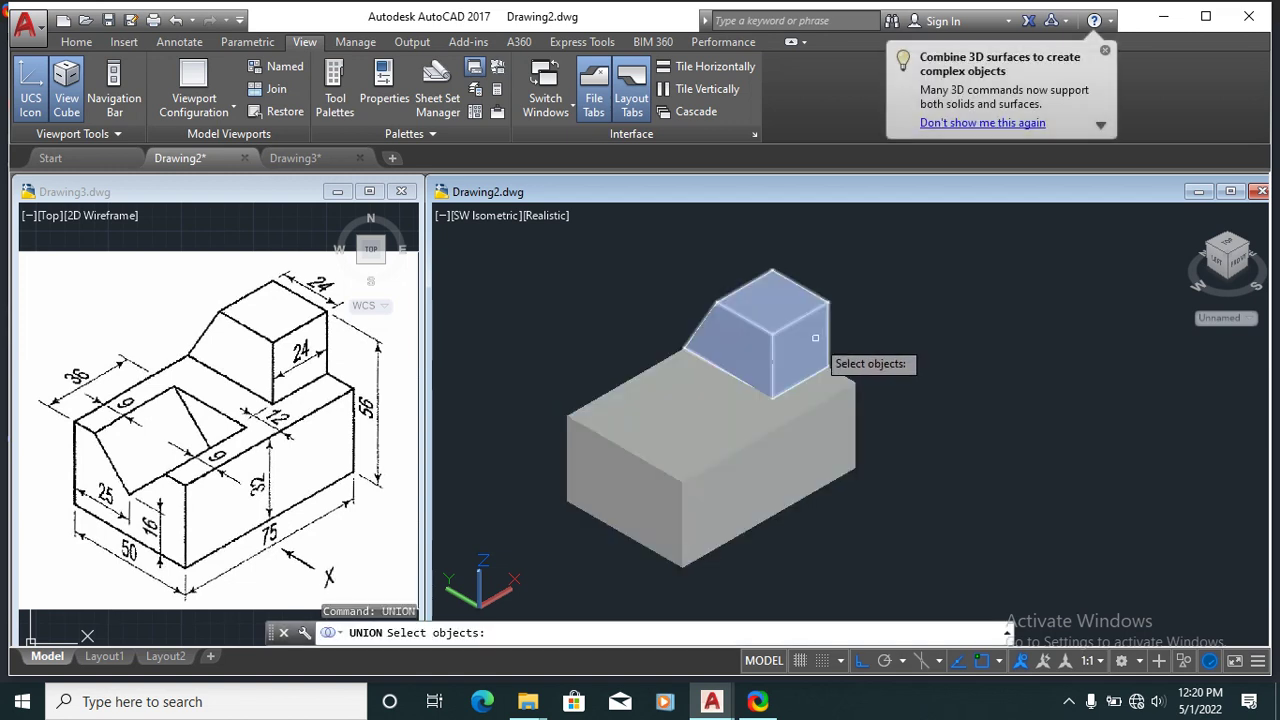
click(815, 338)
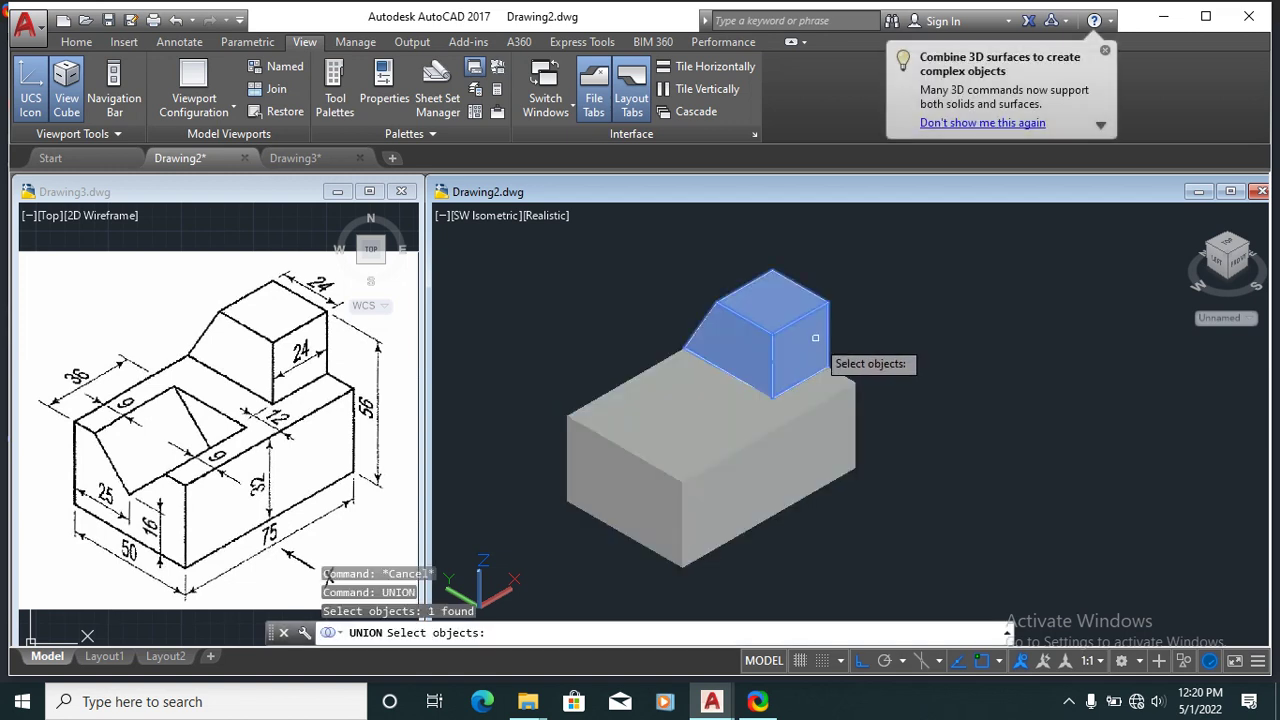
click(740, 417)
key(Return)
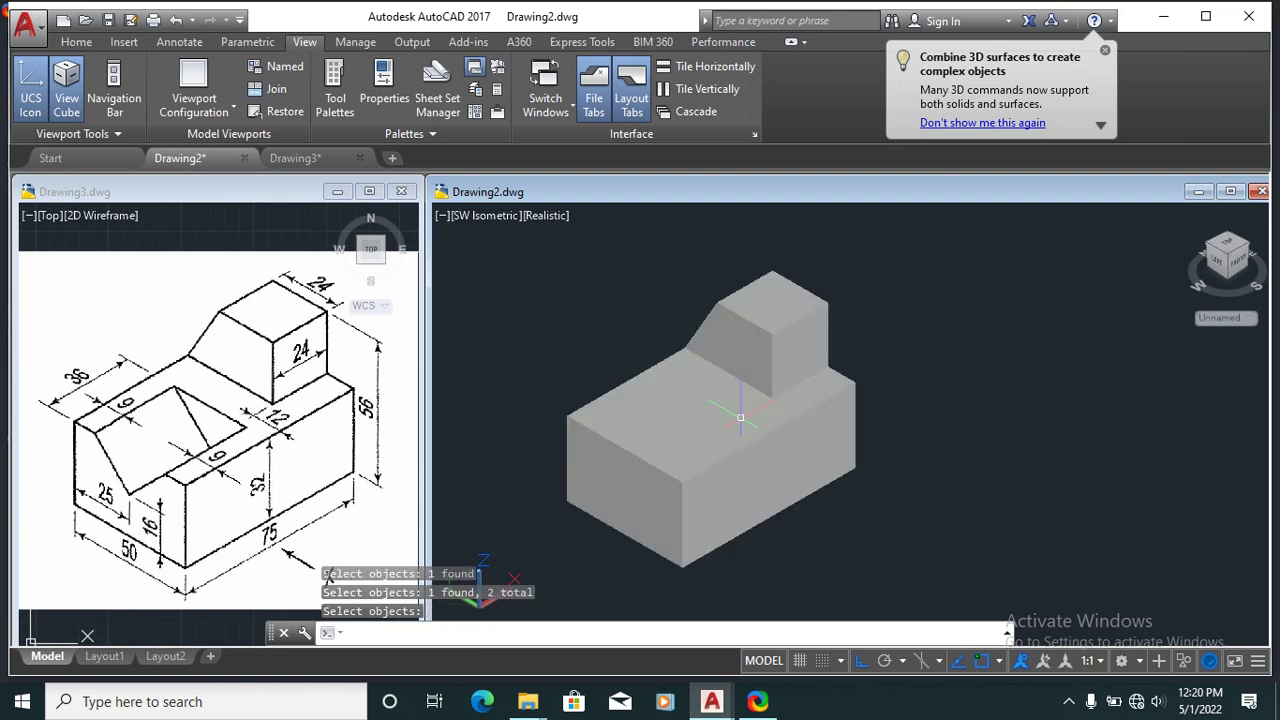
click(800, 293)
key(Escape)
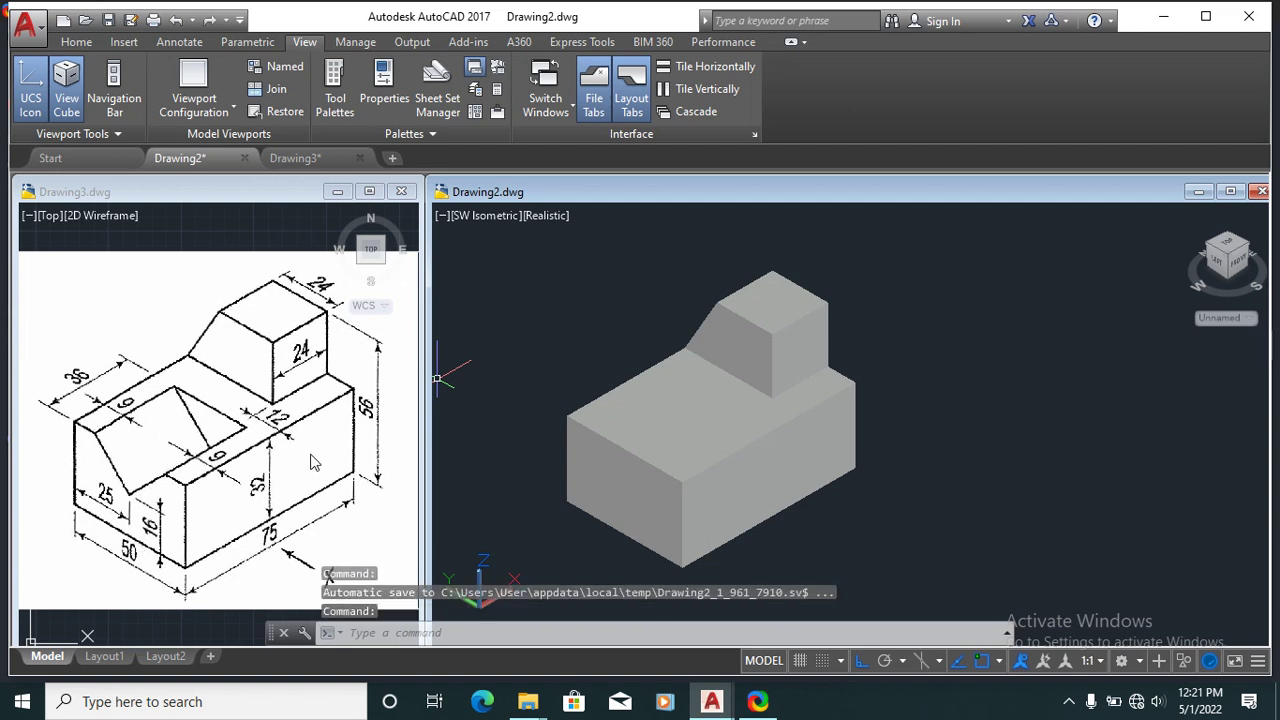
scroll(466, 328, down, 2)
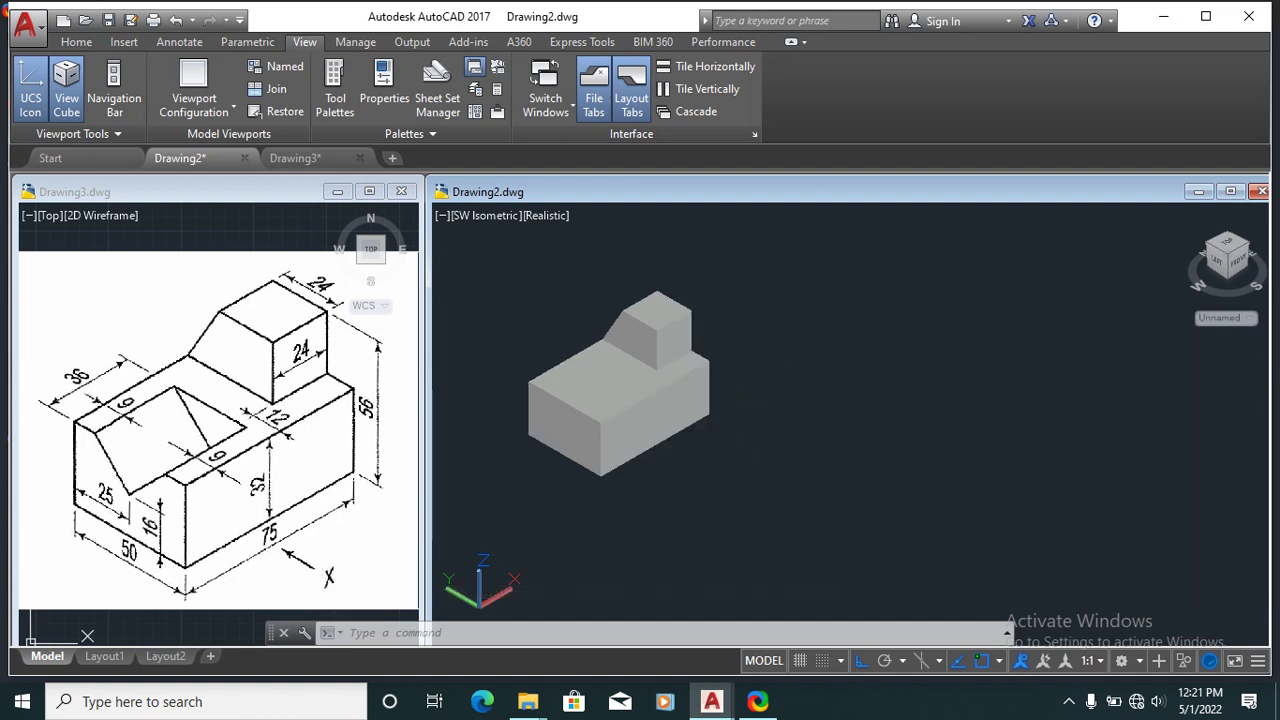
Step: Draw the triangle's 32-unit leg beside the model
text(l)
key(Return)
scroll(545, 485, up, 2)
click(722, 462)
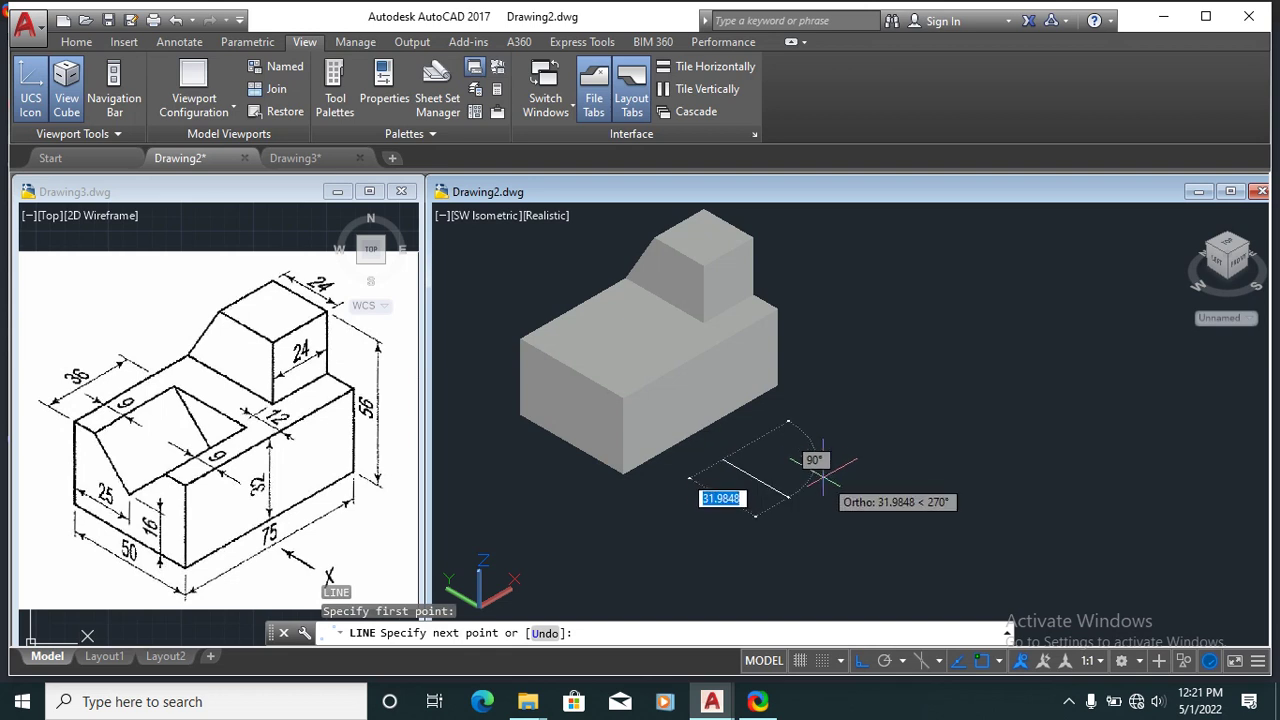
key(Escape)
scroll(760, 470, down, 1)
scroll(582, 463, up, 1)
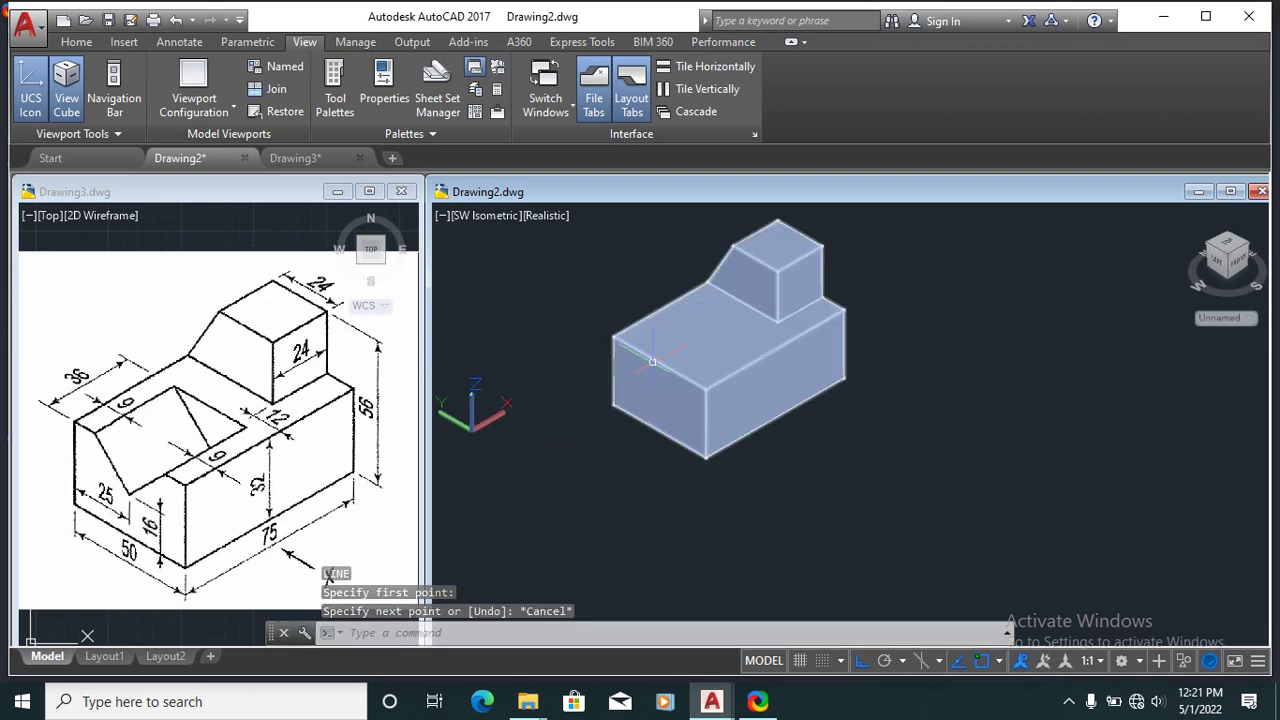
text(l)
key(Return)
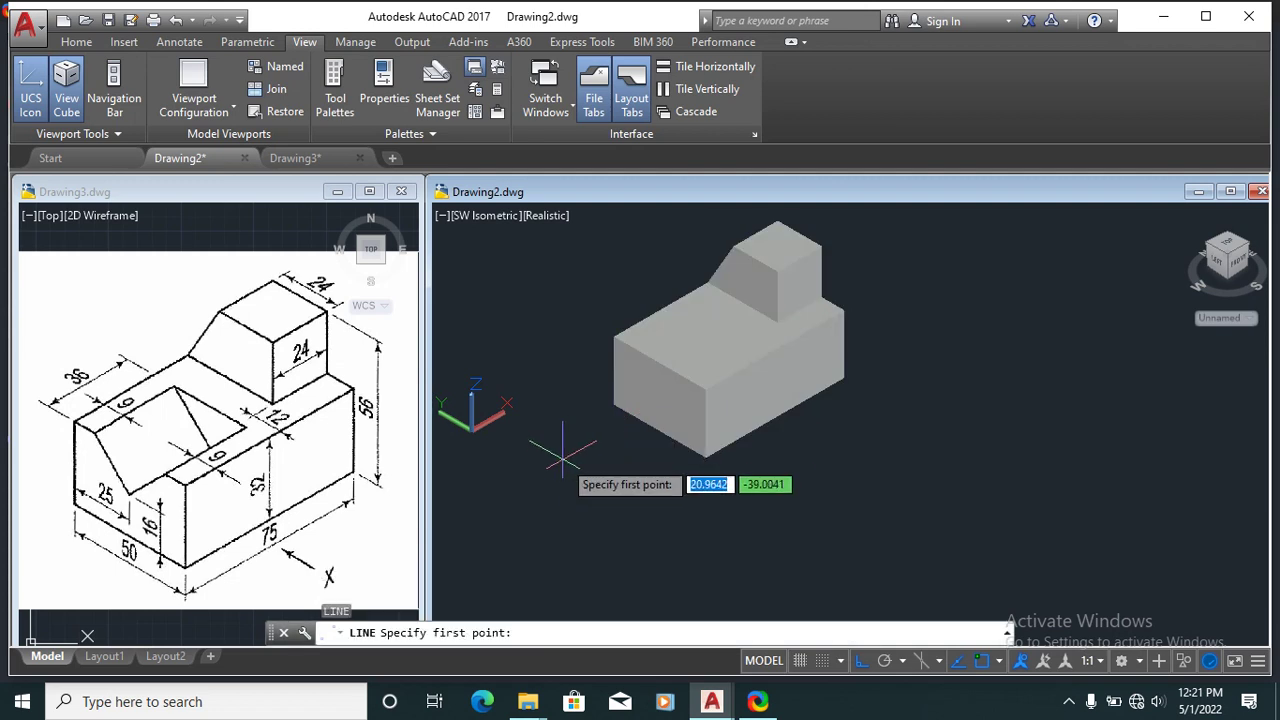
click(627, 408)
text(32)
key(Return)
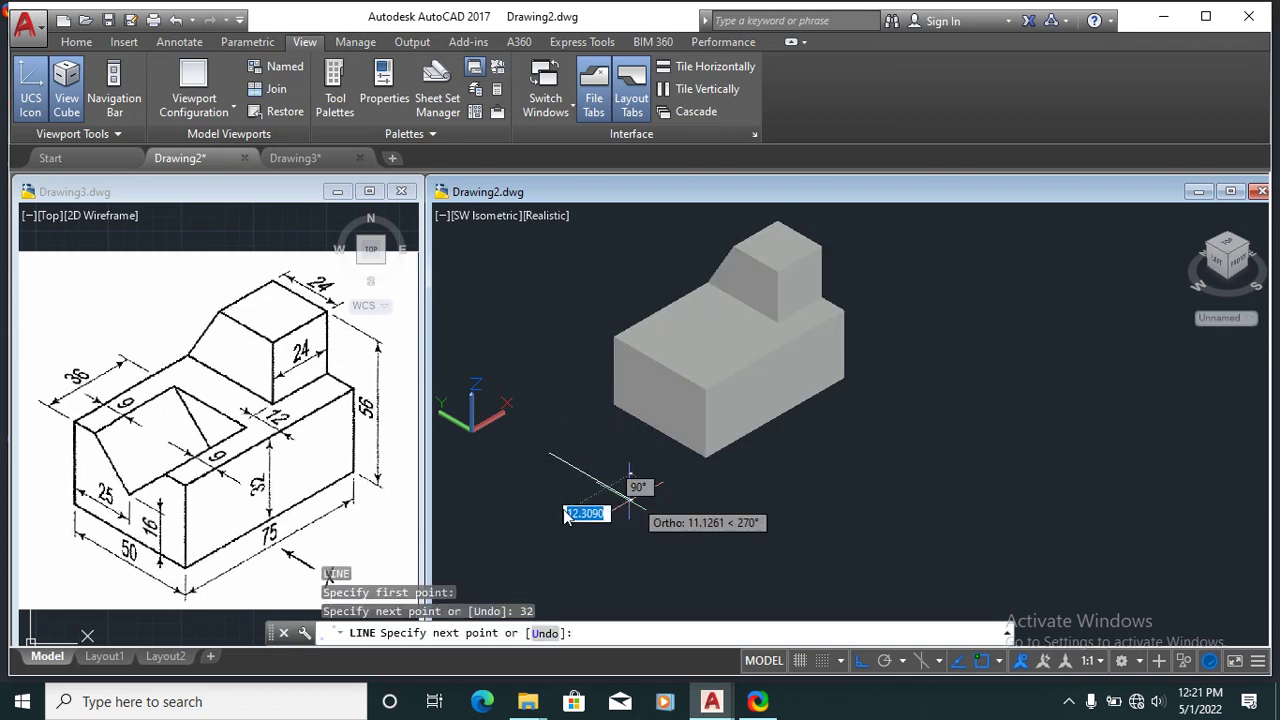
key(Escape)
Step: Draw the triangle's 16-unit vertical leg
scroll(571, 483, up, 1)
key(Return)
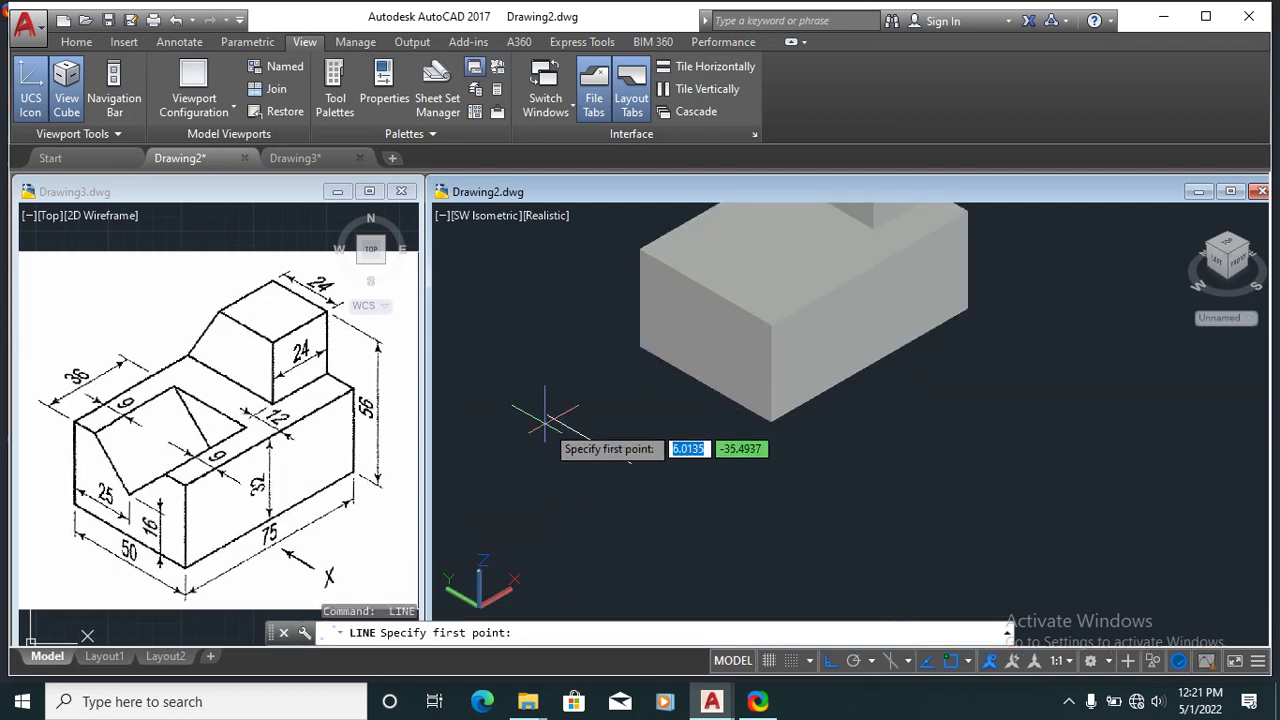
key(Escape)
key(Return)
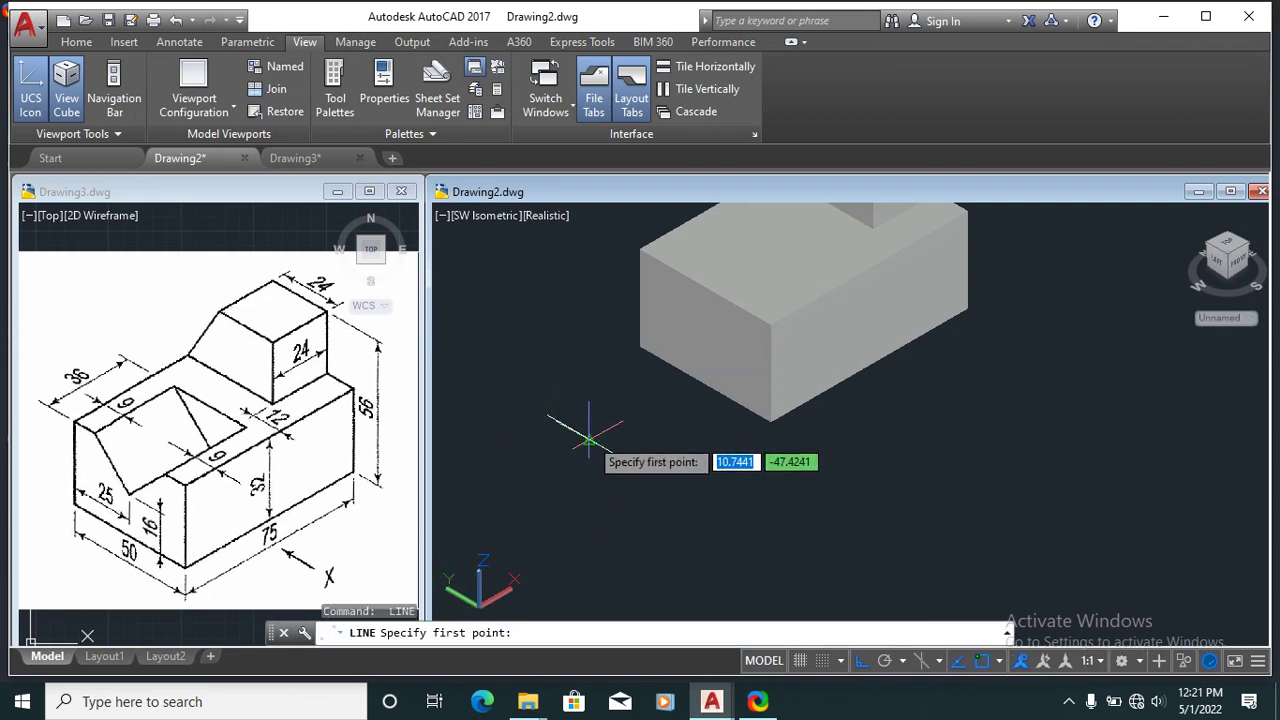
click(589, 438)
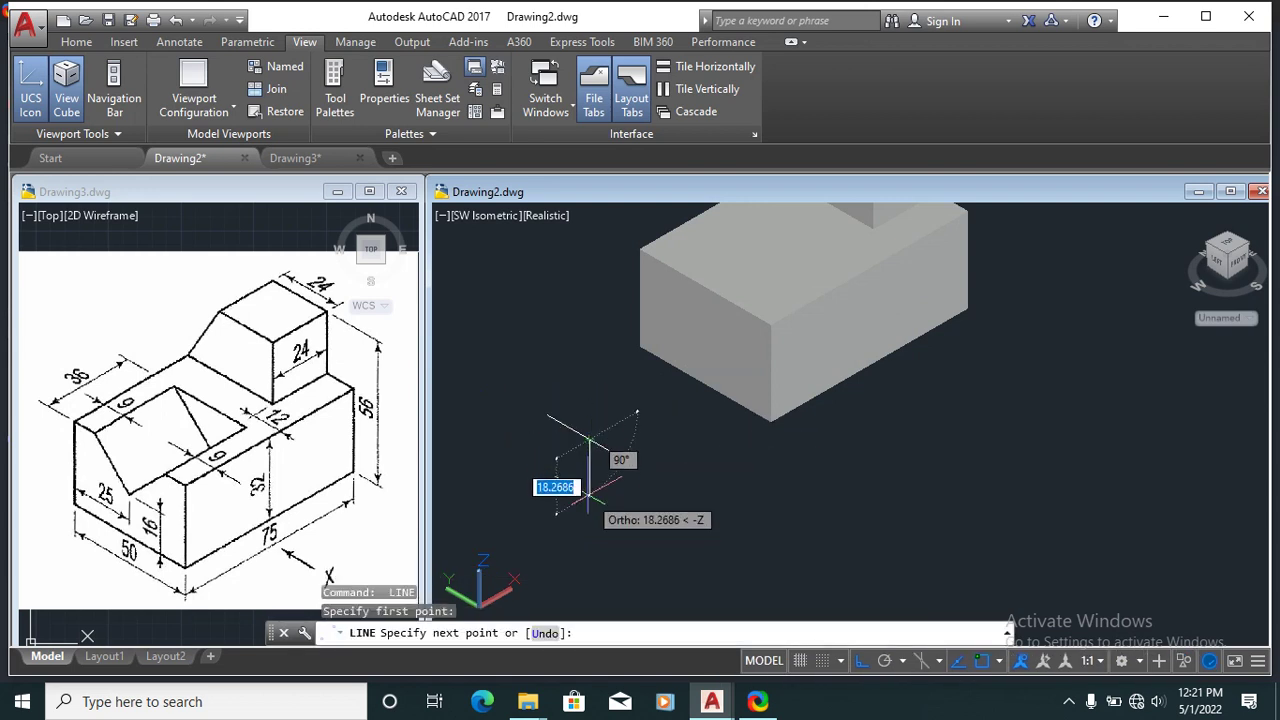
text(16)
key(Return)
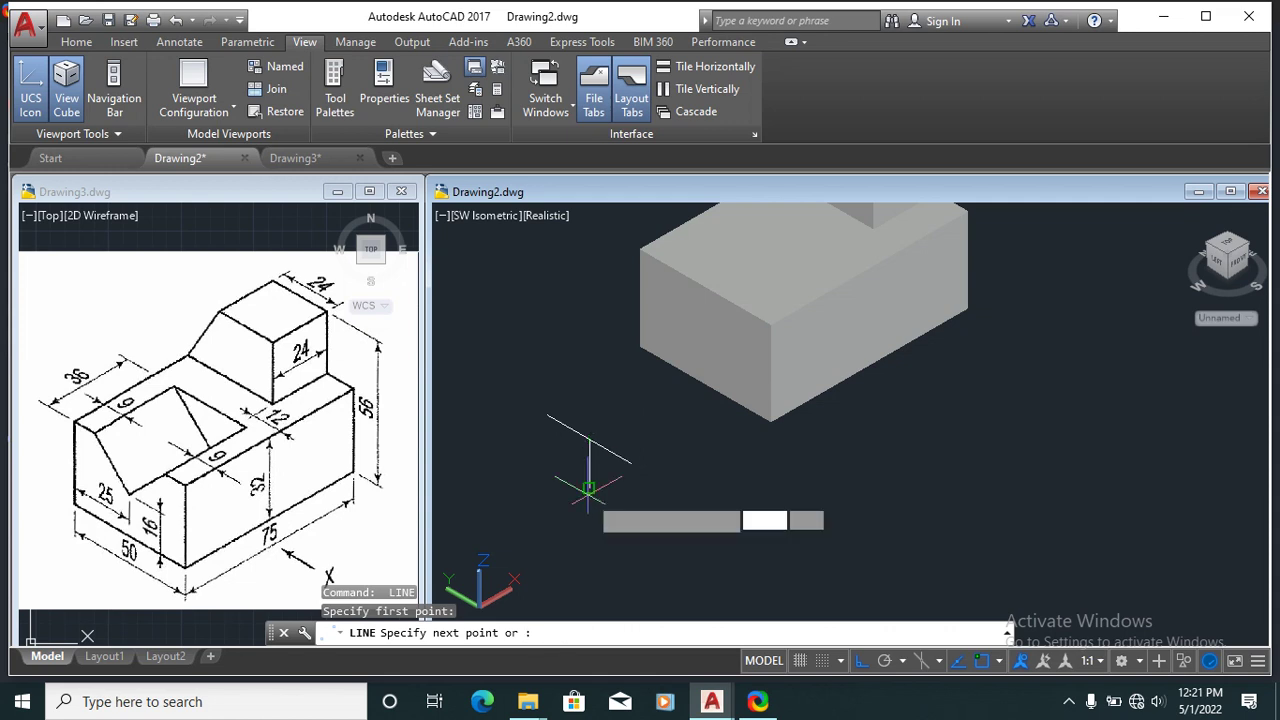
key(Escape)
scroll(600, 510, up, 1)
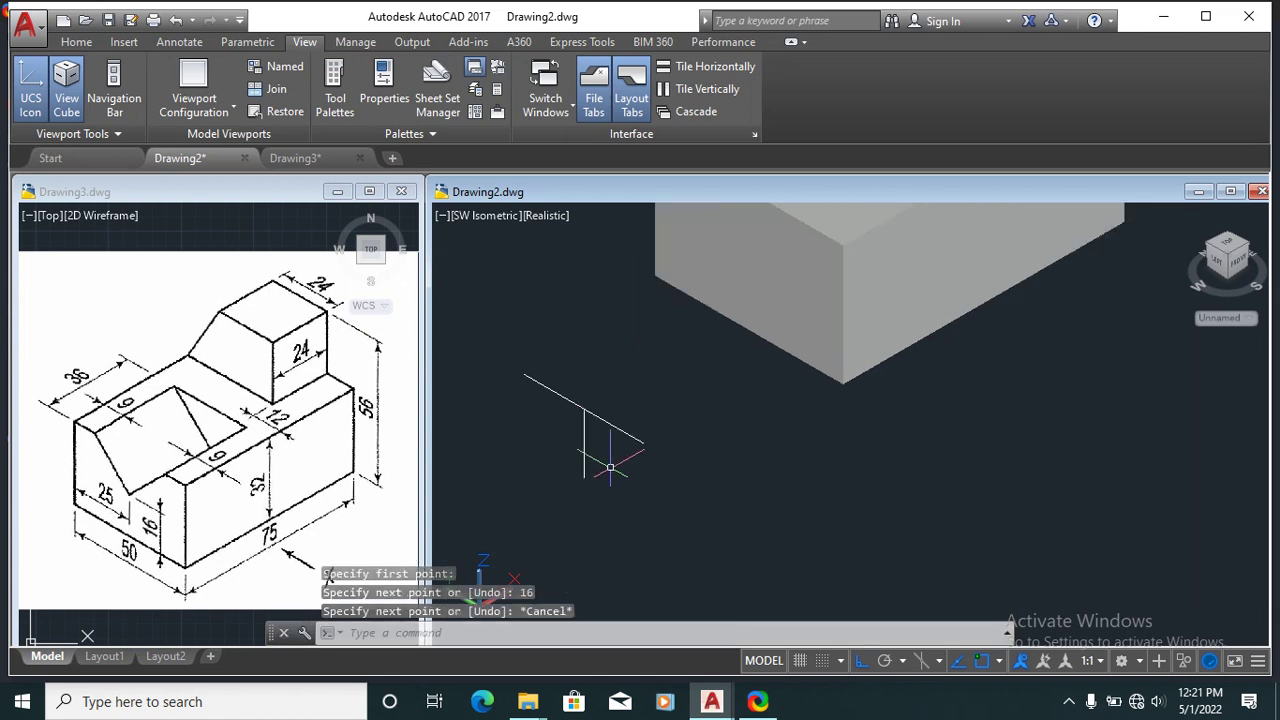
Step: Draw the triangle's closing line and erase the extra stray line
text(l)
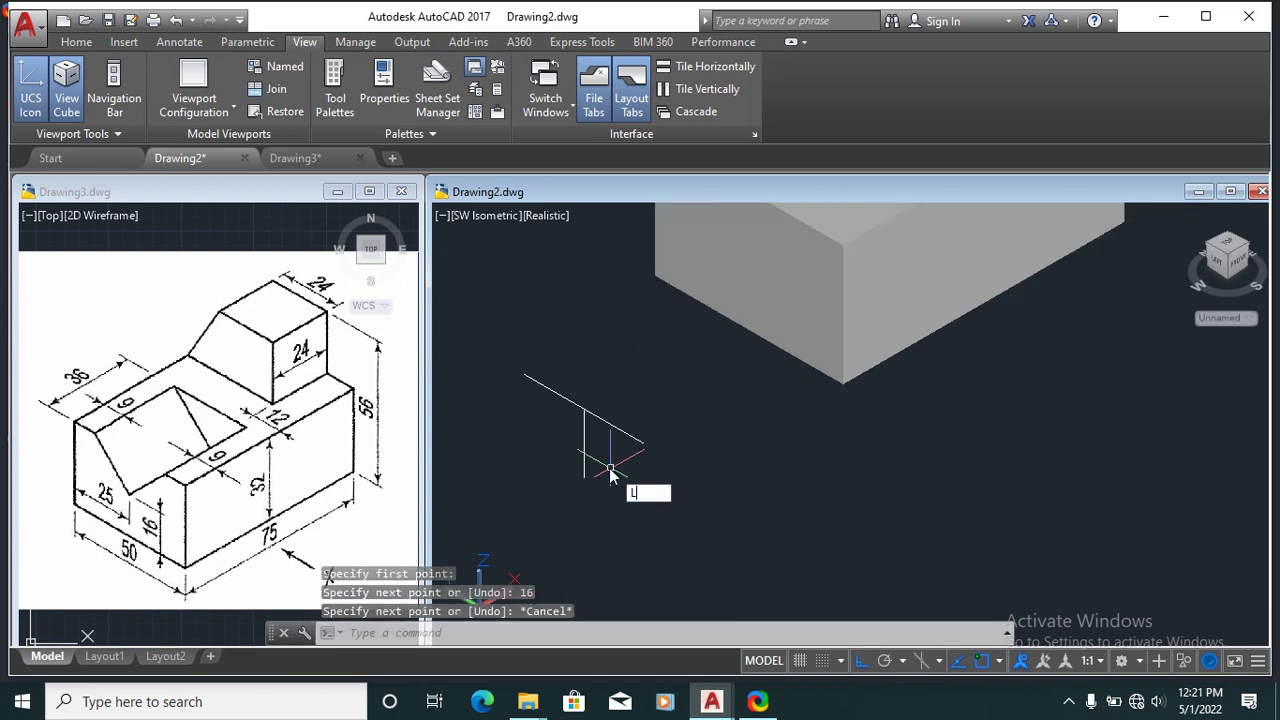
key(Return)
click(585, 410)
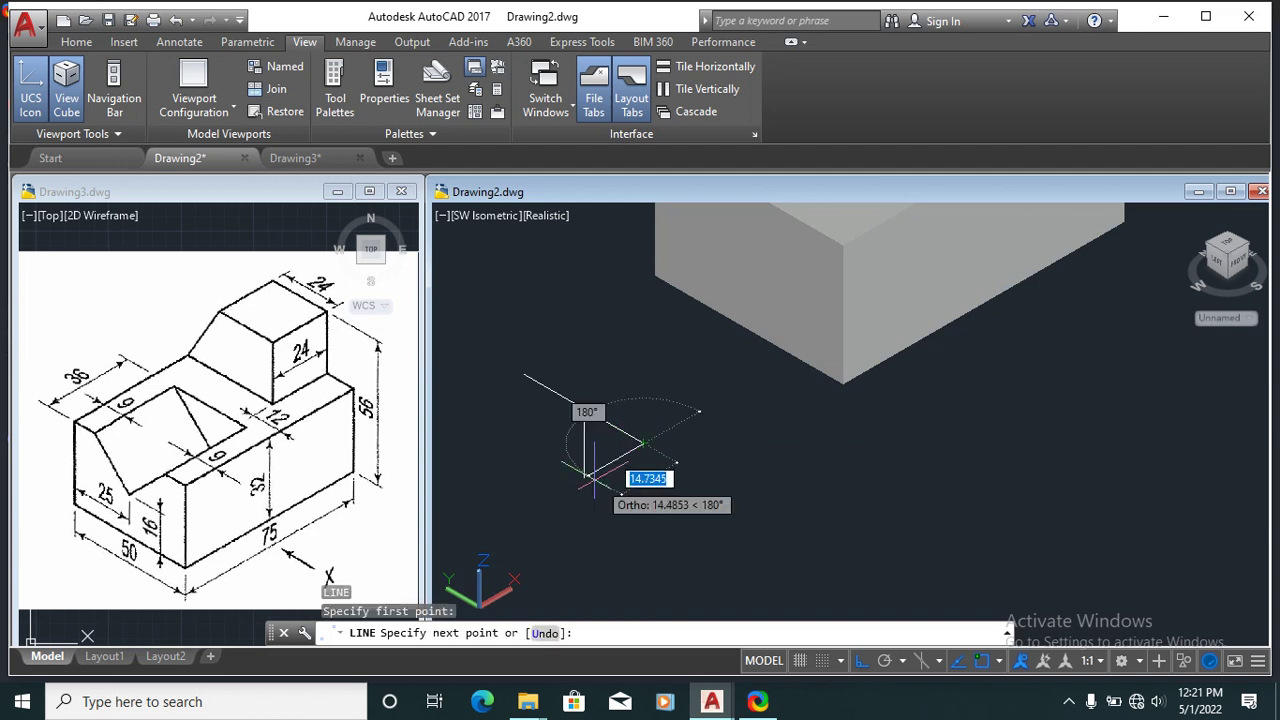
scroll(527, 325, up, 3)
scroll(527, 325, down, 3)
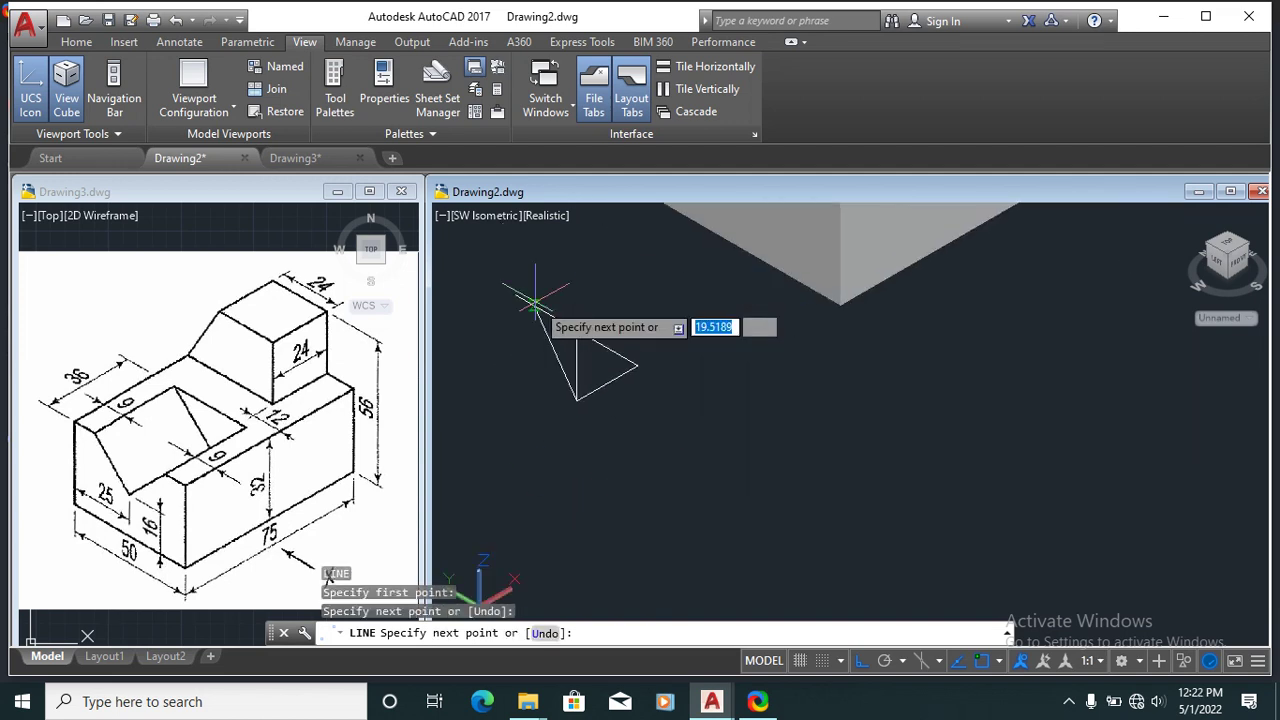
key(Escape)
click(575, 338)
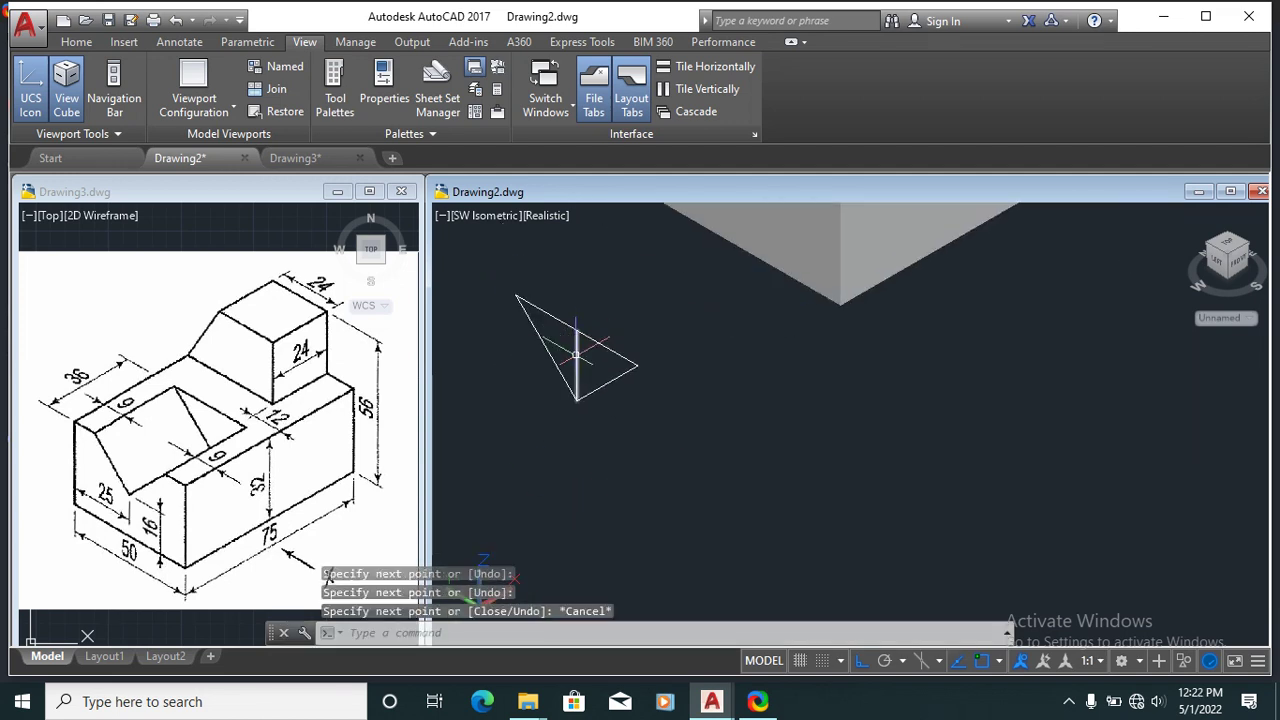
text(E)
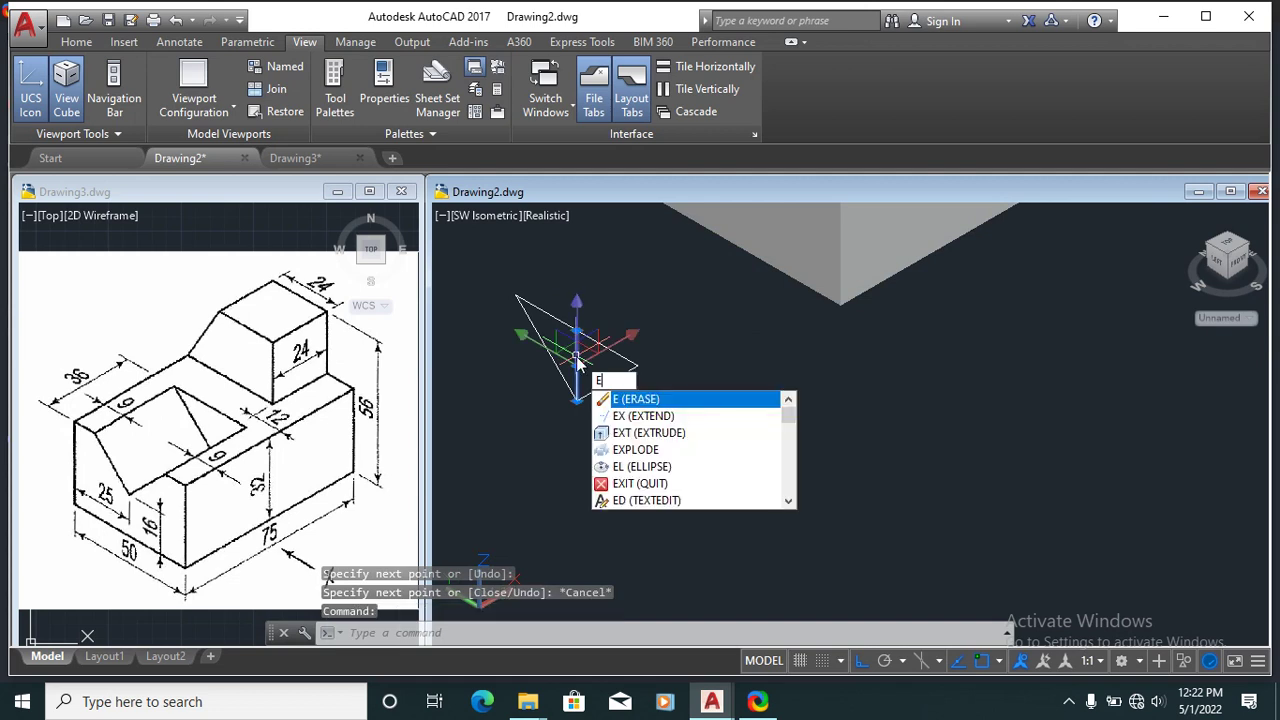
key(Return)
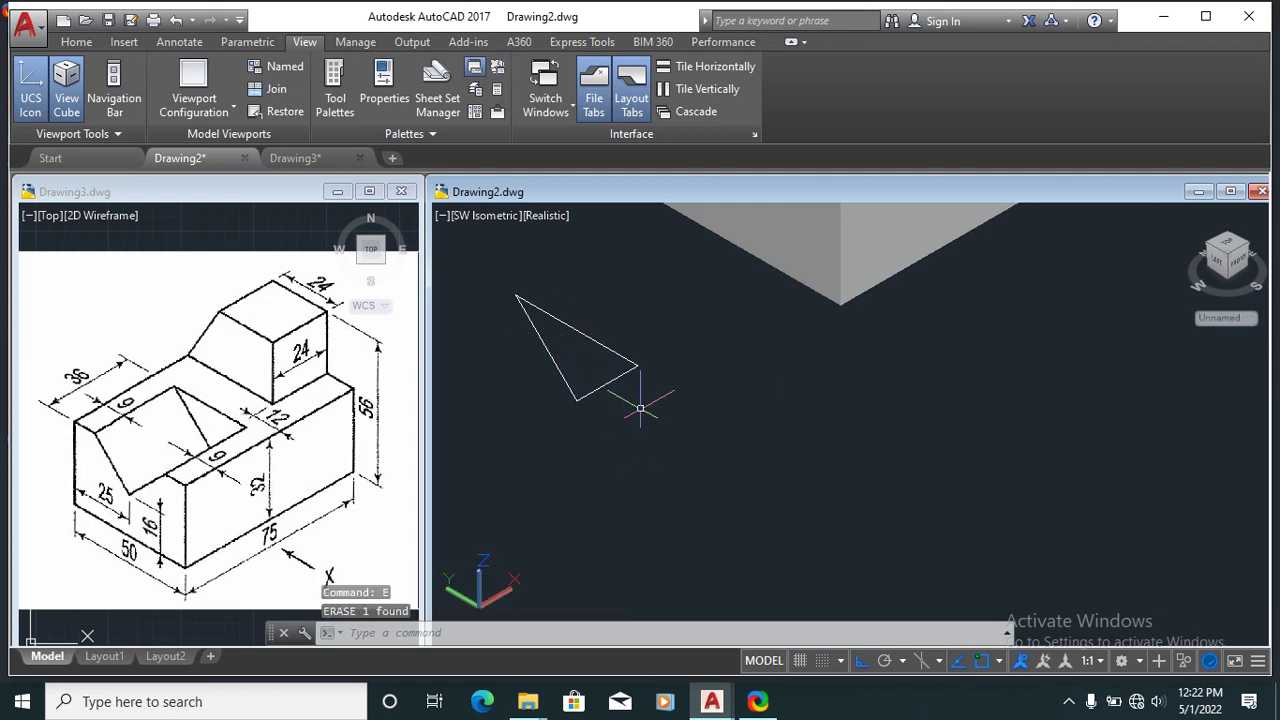
click(508, 286)
Step: Convert the triangle's three lines into a flat region with REGION
click(510, 290)
key(Escape)
text(REG)
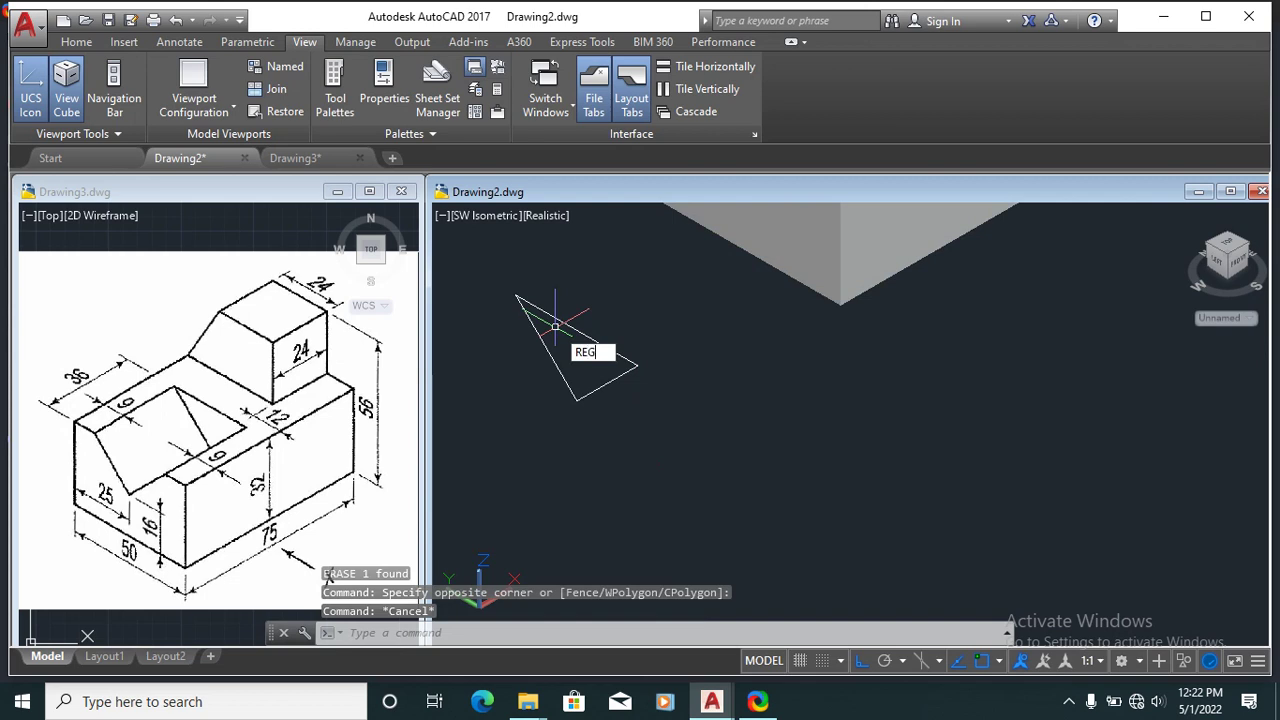
text(ION)
key(Return)
click(639, 417)
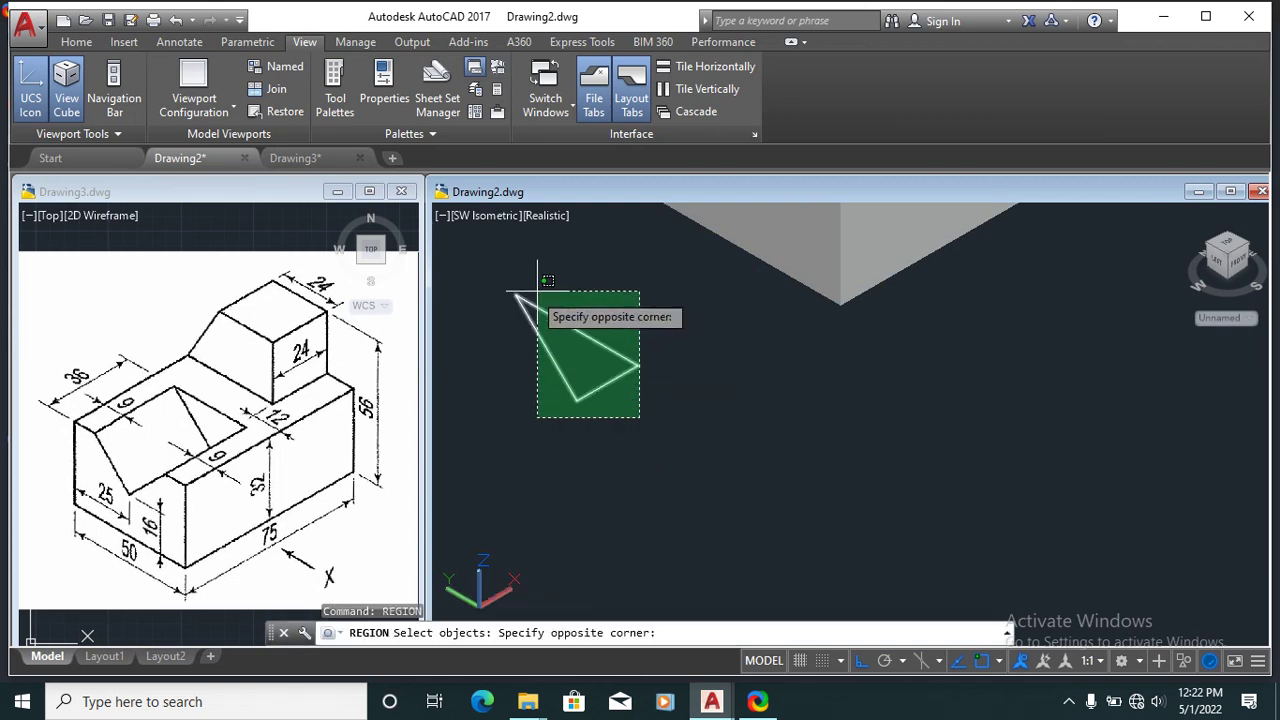
click(538, 292)
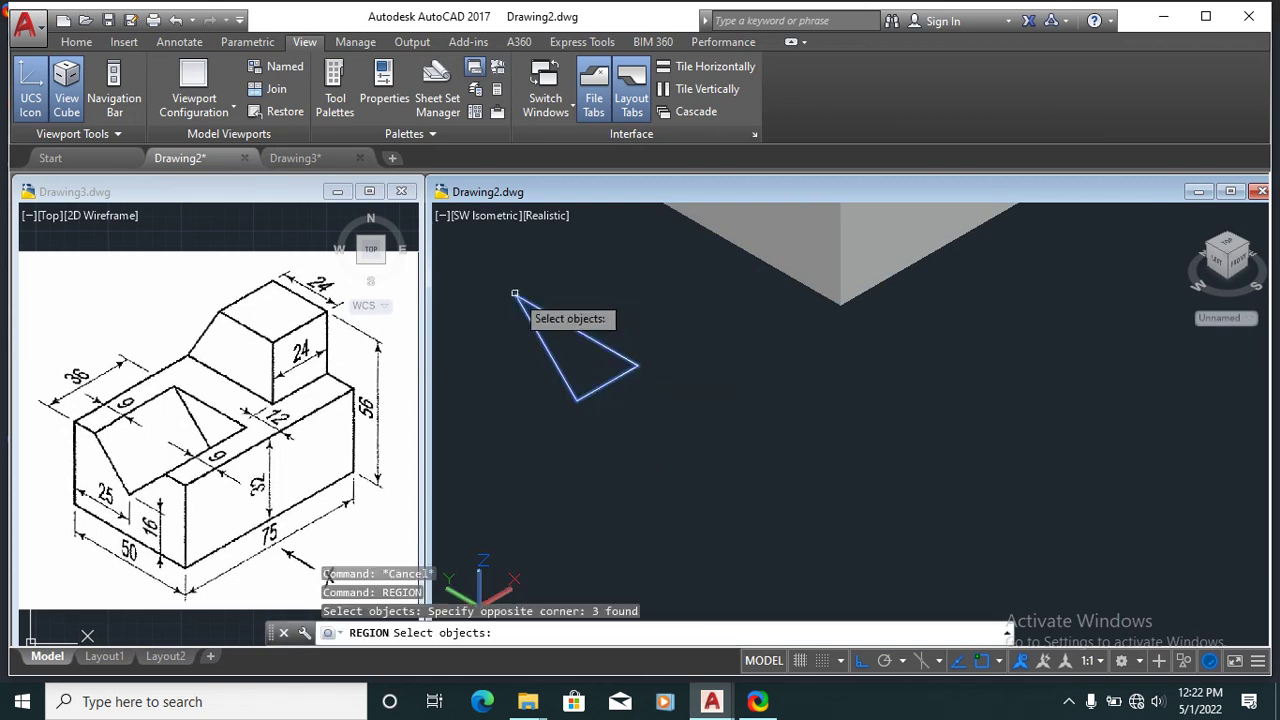
key(Return)
click(646, 343)
click(590, 390)
key(Escape)
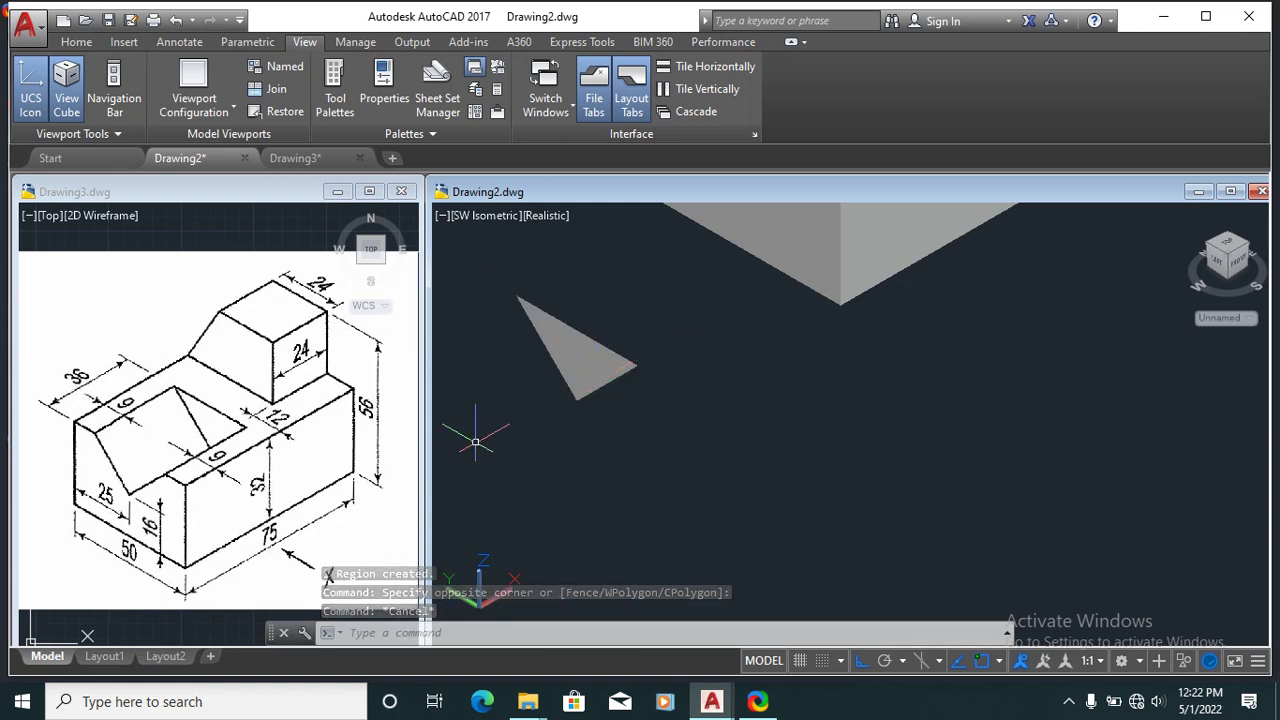
Step: Select the triangle region and start a move, then cancel it
text(EX)
key(Escape)
click(677, 425)
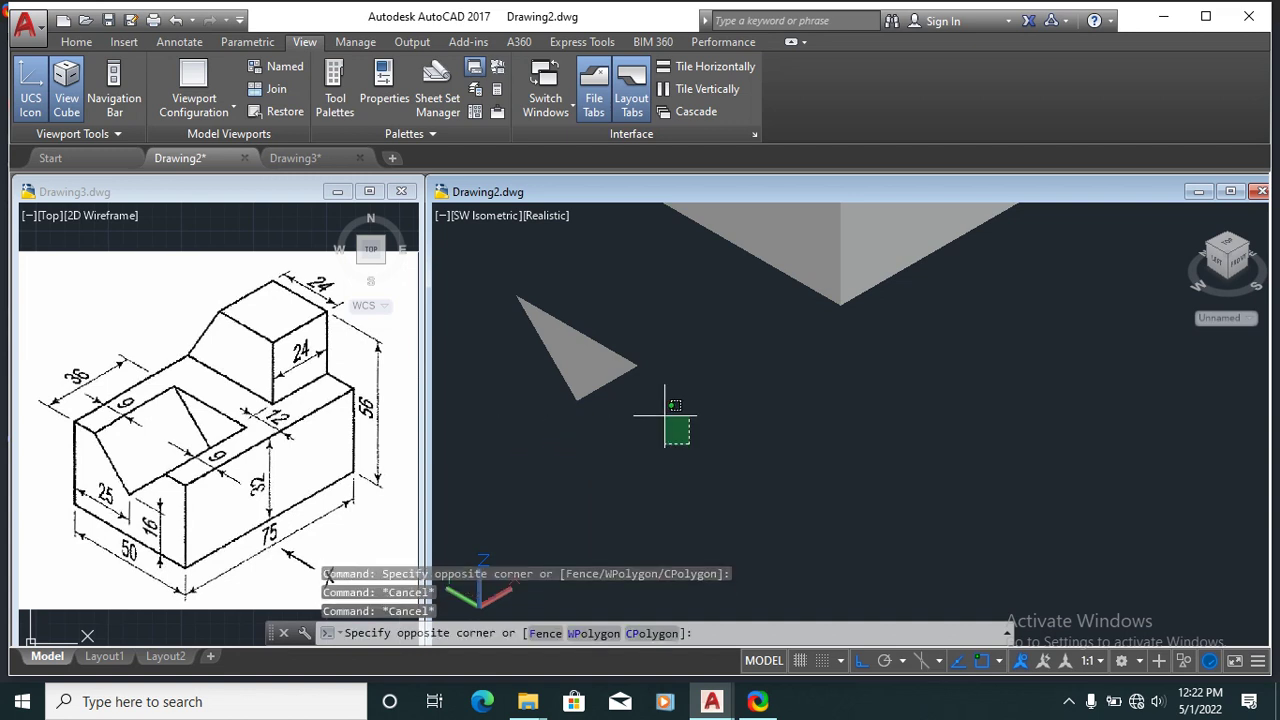
scroll(677, 425, down, 3)
click(672, 381)
text(M)
key(Return)
click(672, 381)
key(Escape)
scroll(520, 350, up, 2)
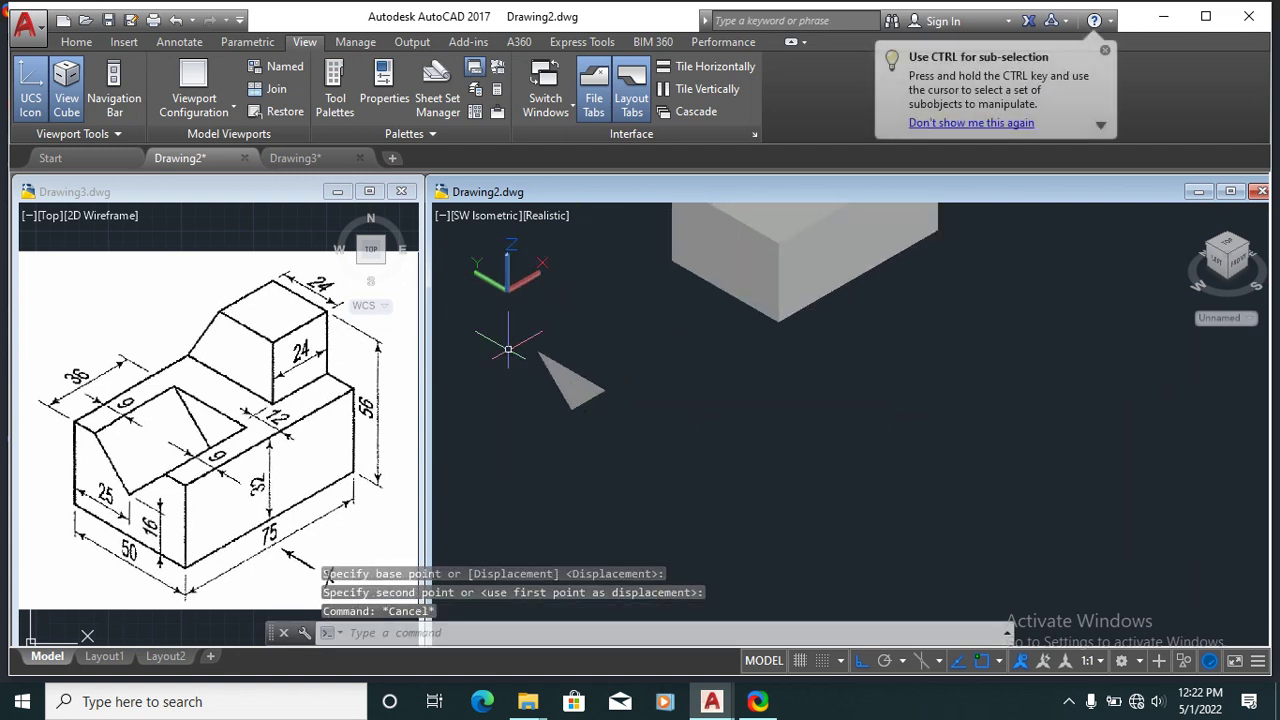
Step: Extrude the triangle region 36 units high into a wedge solid
text(EXTRUDE)
key(Return)
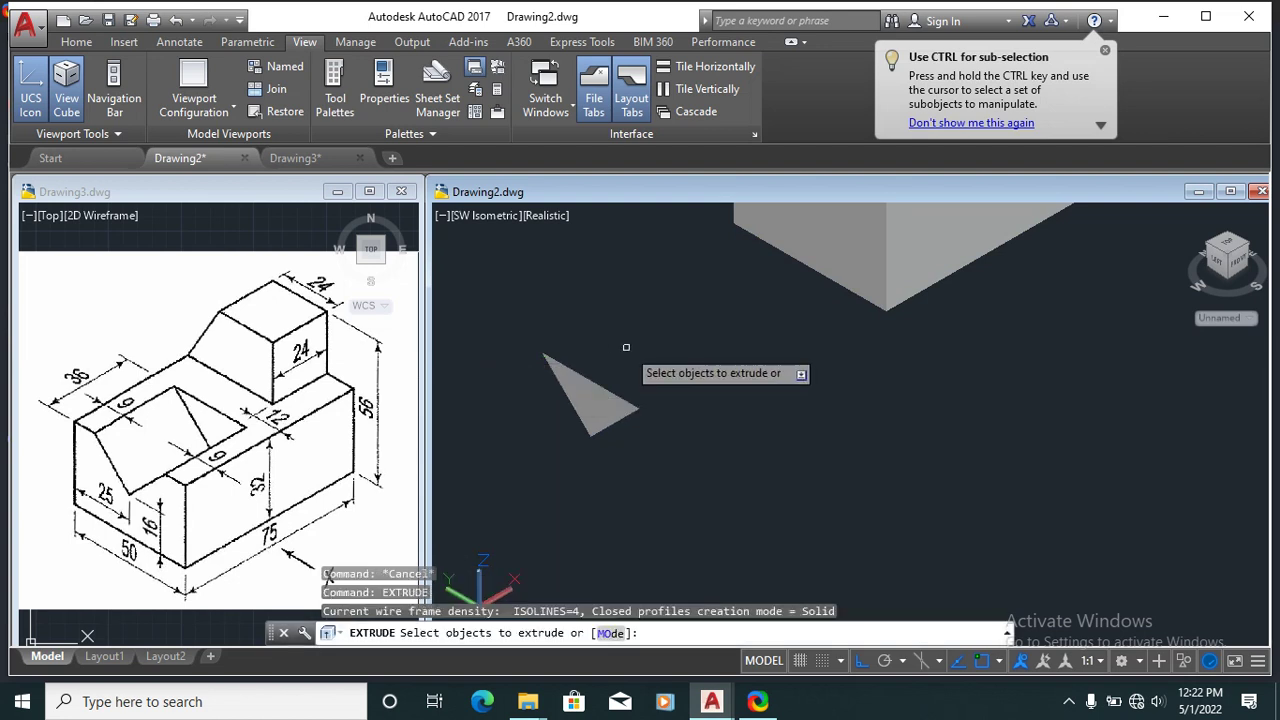
click(623, 343)
click(562, 418)
key(Return)
text(36)
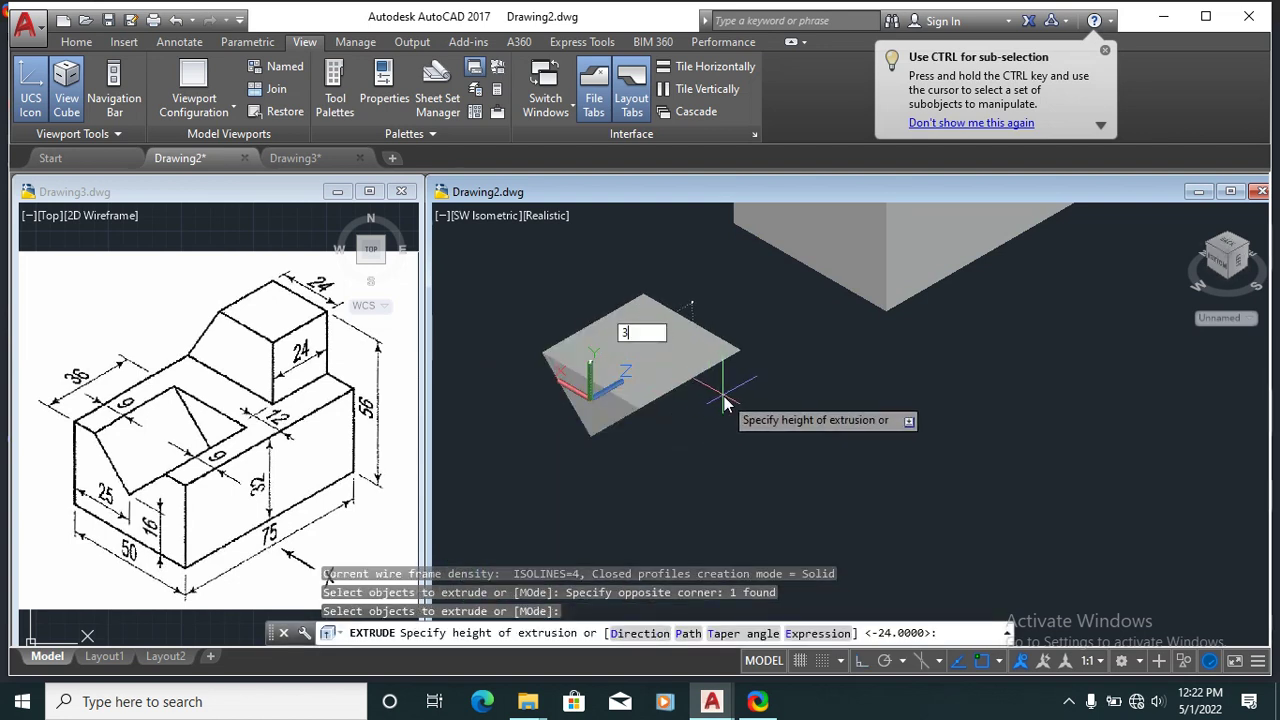
key(Return)
scroll(620, 420, down, 1)
scroll(620, 420, up, 1)
scroll(650, 425, down, 2)
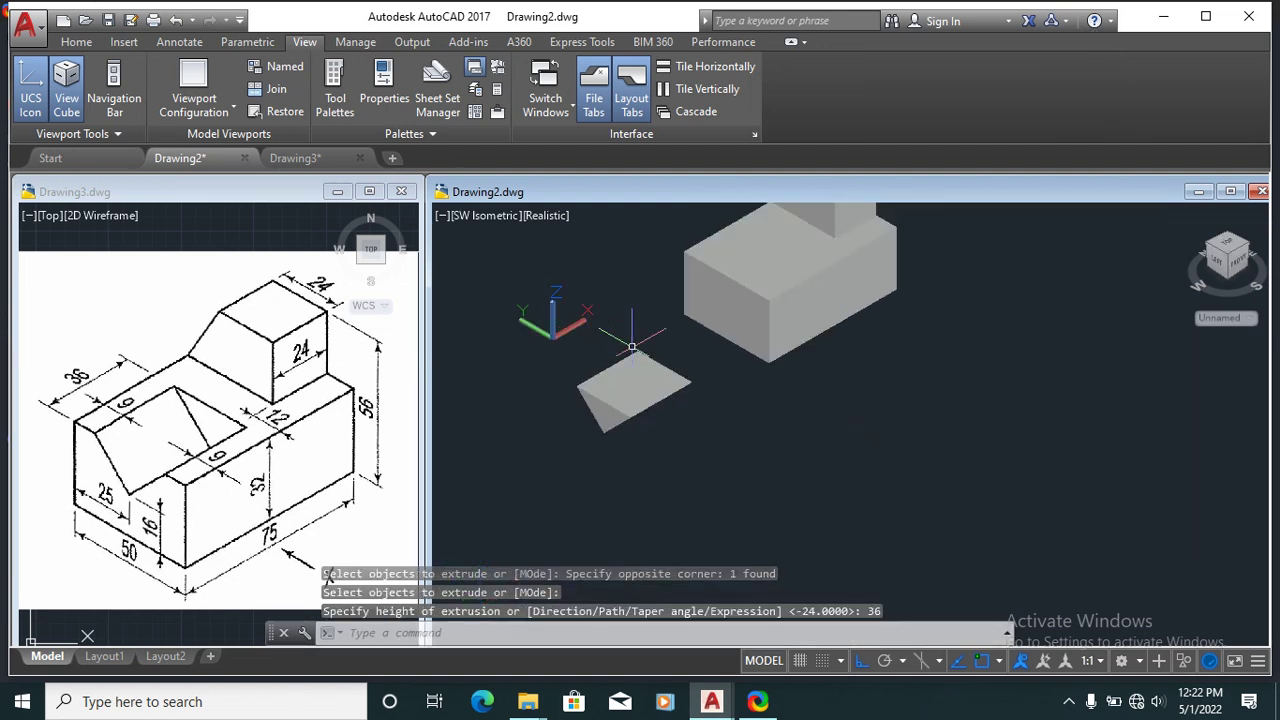
scroll(610, 380, down, 1)
scroll(597, 302, up, 1)
scroll(570, 460, up, 1)
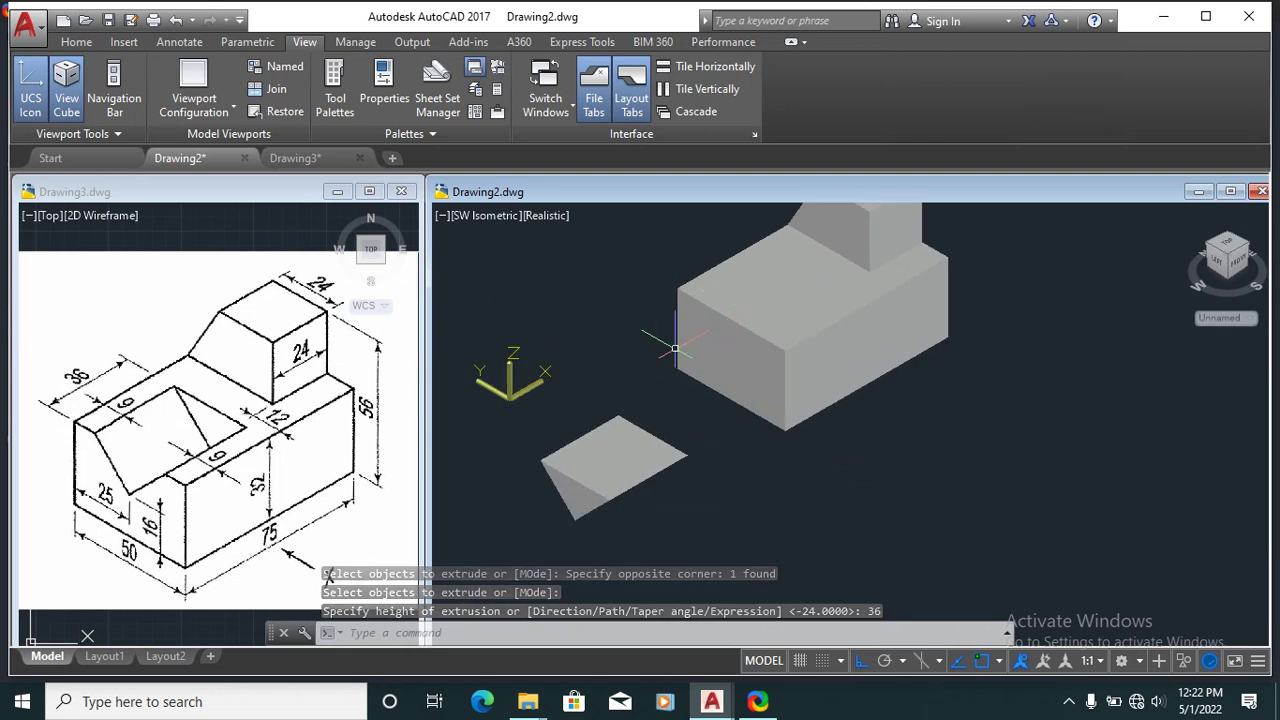
scroll(555, 483, up, 1)
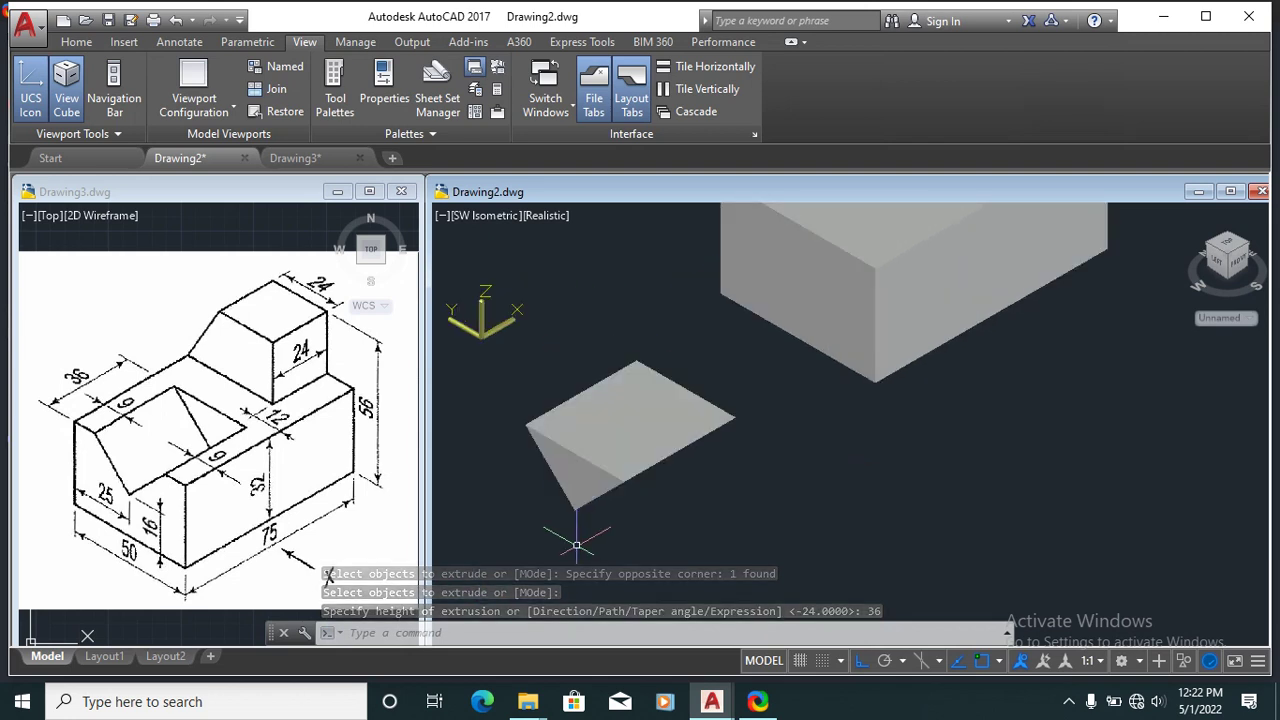
Step: Set the wedge solid's colour to Red in the Properties palette
click(697, 488)
click(607, 385)
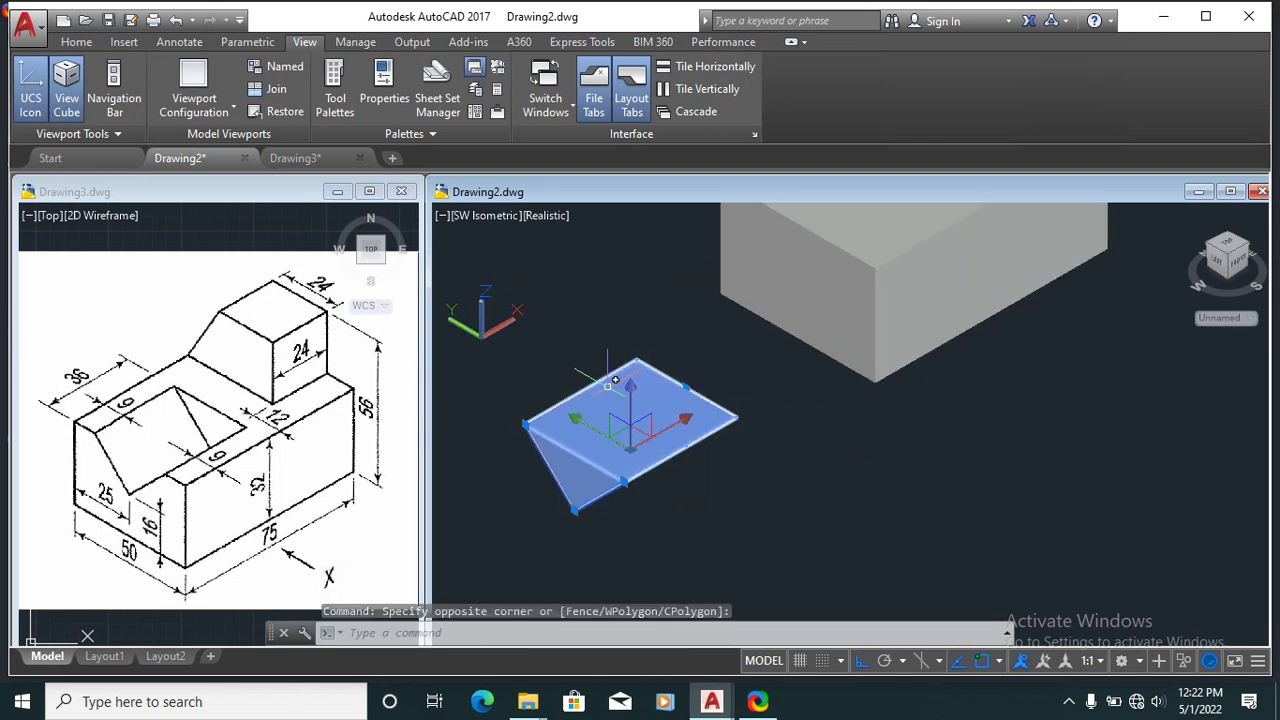
key(ctrl+1)
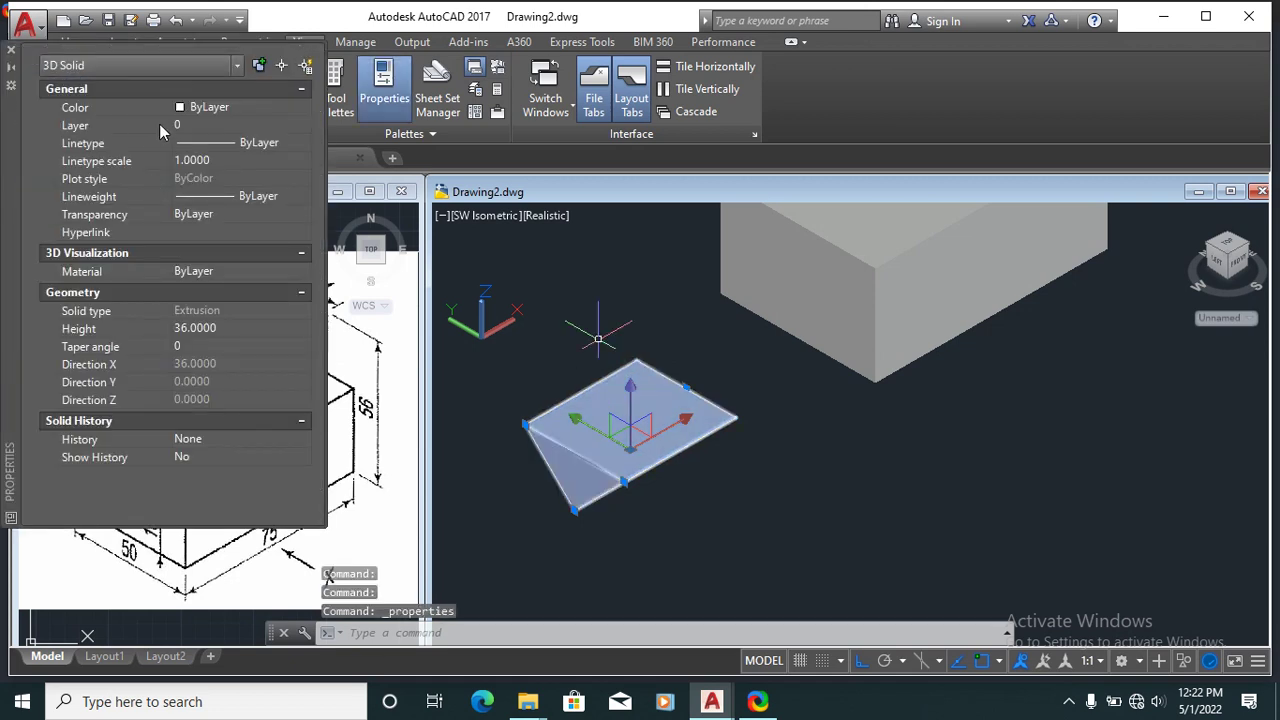
click(204, 108)
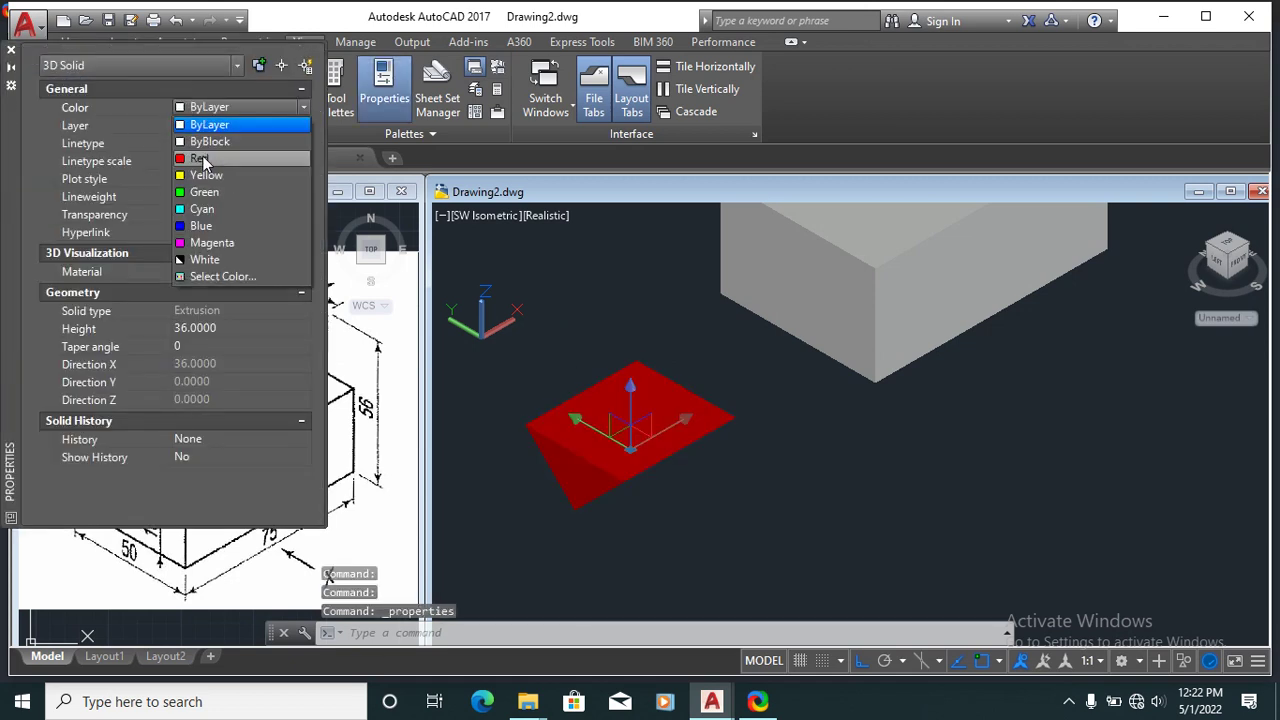
click(200, 152)
click(11, 49)
key(Escape)
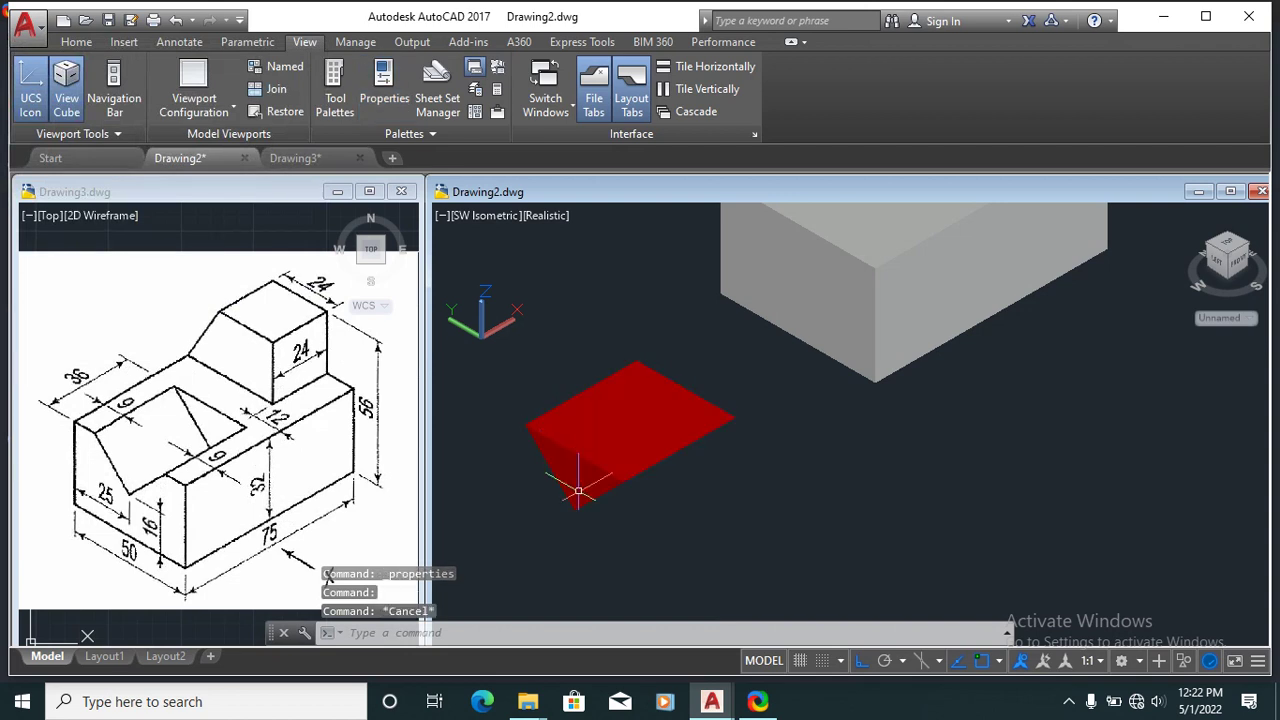
scroll(609, 519, up, 2)
click(655, 521)
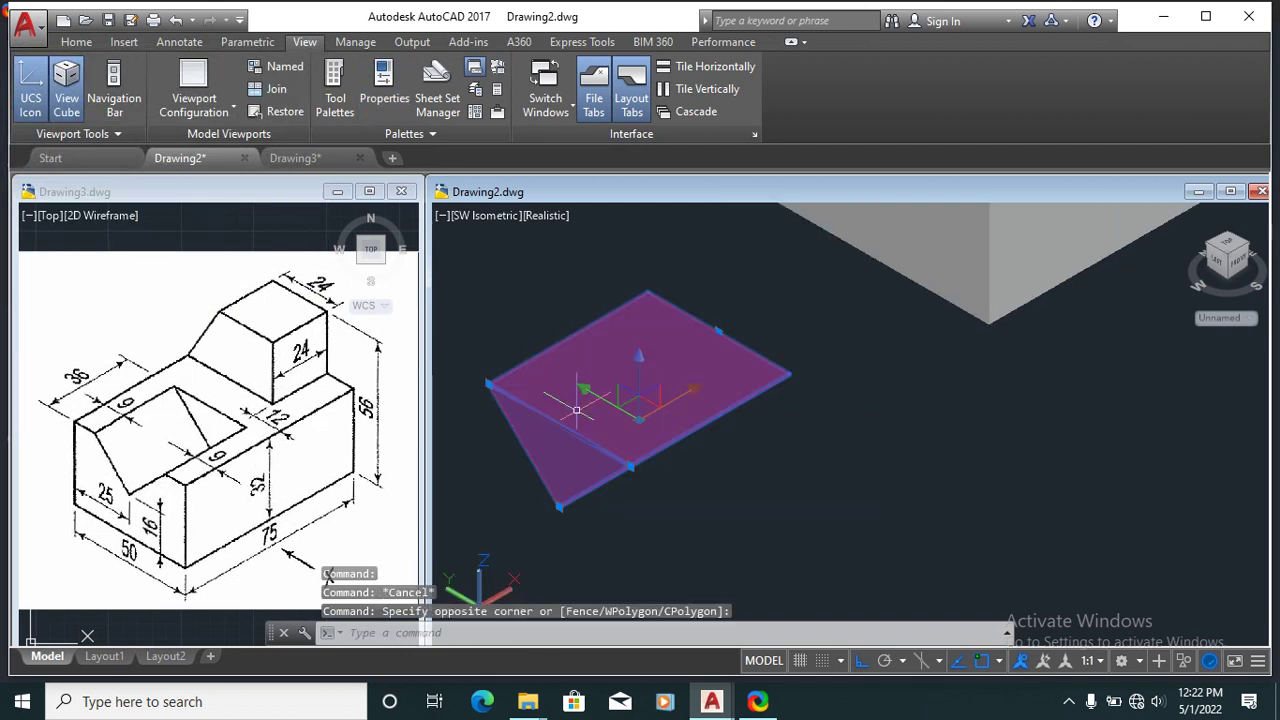
Step: Move the red wedge toward the lower step of the block
key(Escape)
text(m)
key(Return)
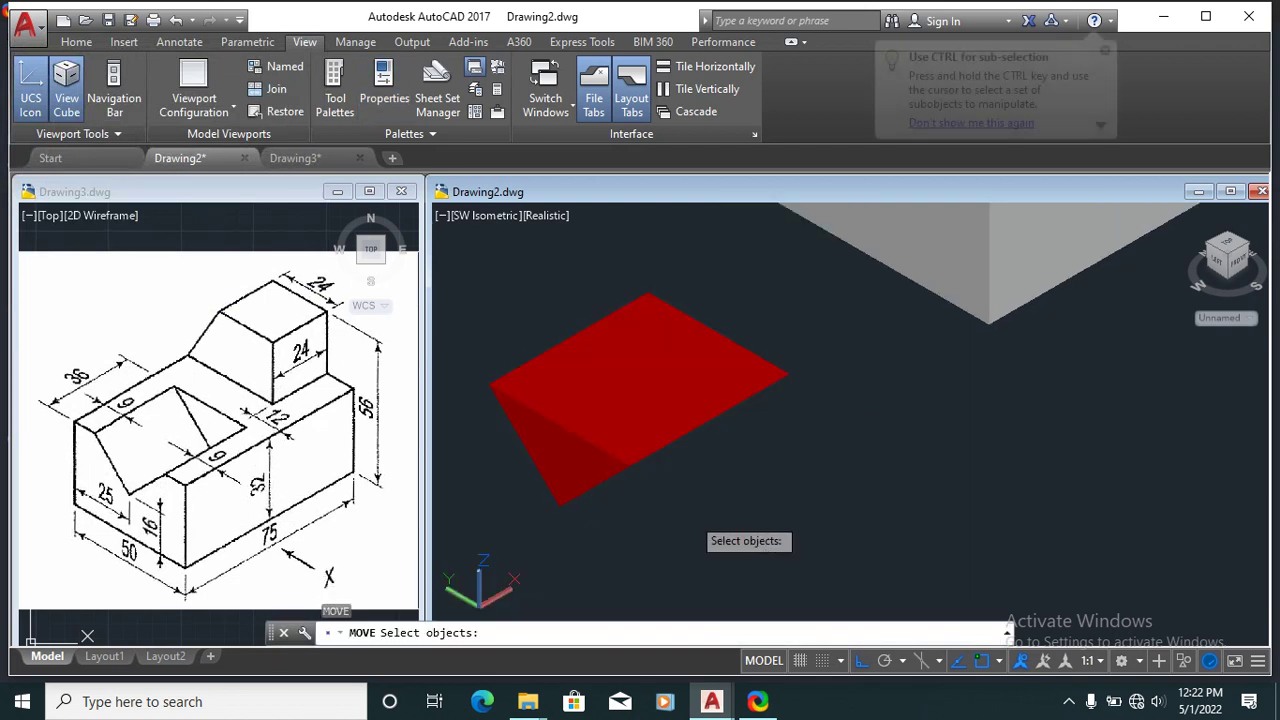
click(594, 357)
key(Return)
click(571, 457)
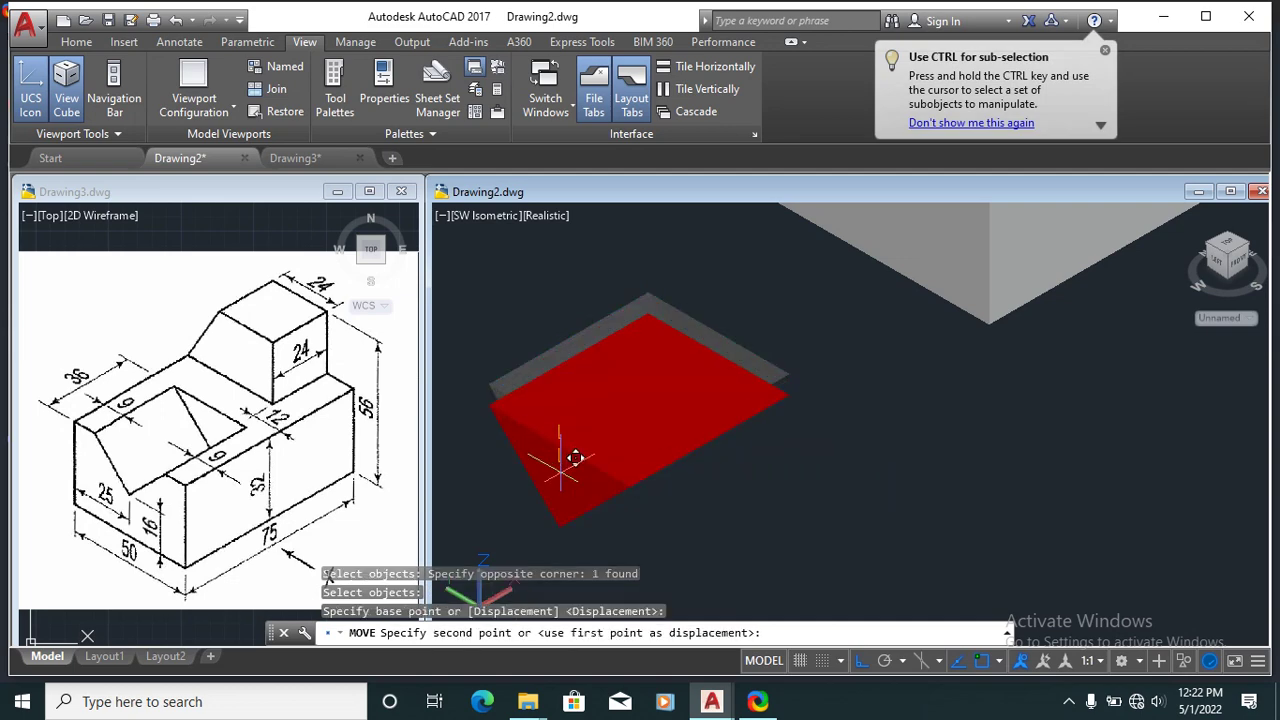
scroll(590, 477, down, 3)
scroll(590, 477, up, 5)
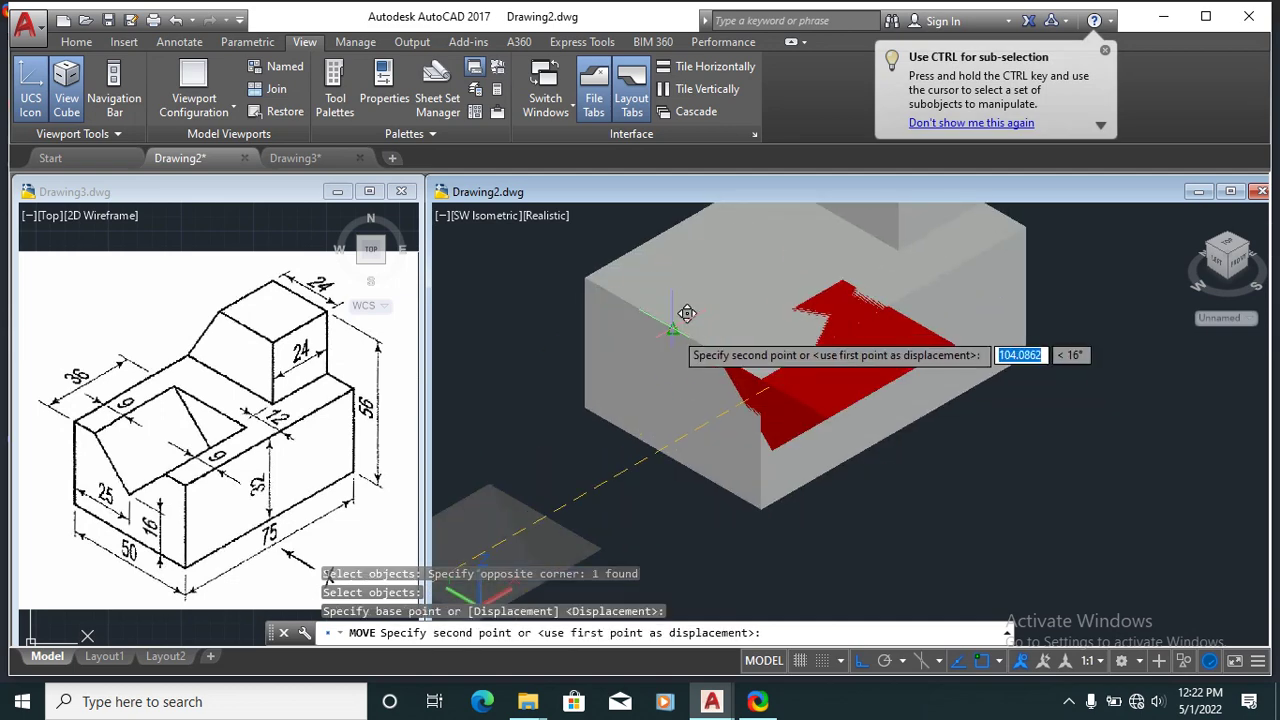
scroll(686, 313, up, 2)
key(Escape)
scroll(700, 330, down, 3)
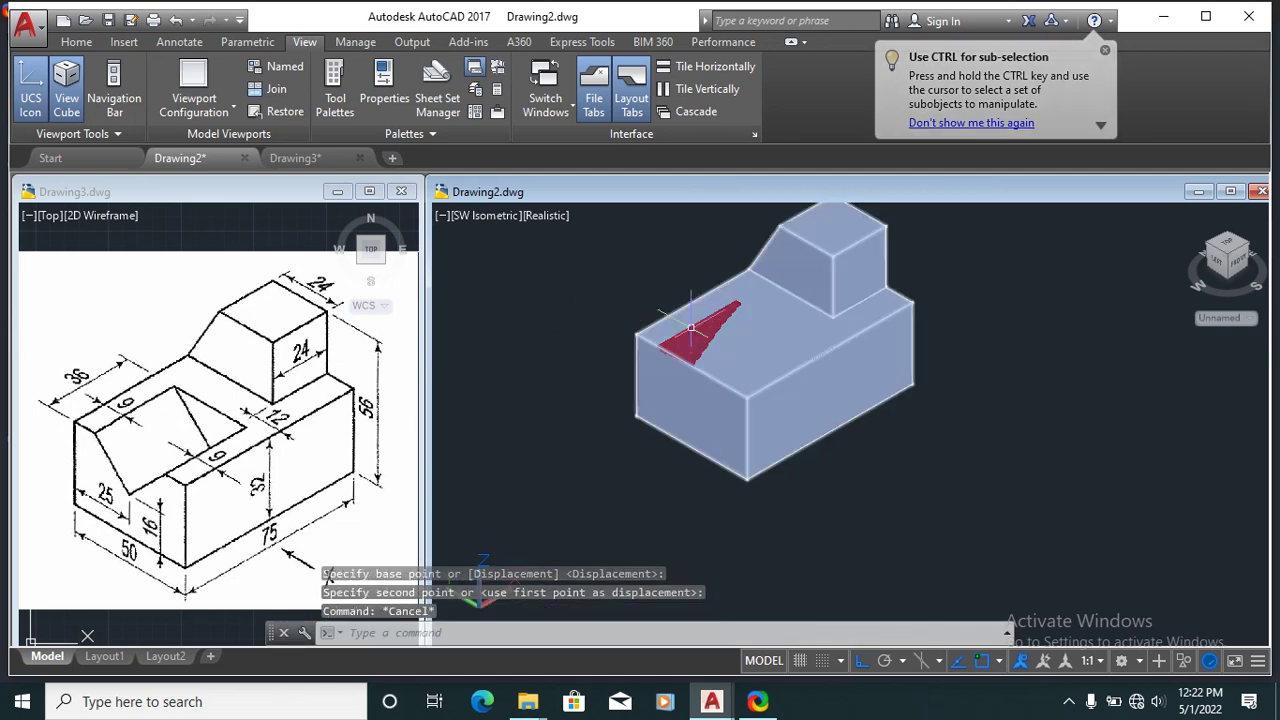
scroll(706, 336, up, 2)
Step: Start SUBTRACT and select the stepped block as the solid to keep
text(s)
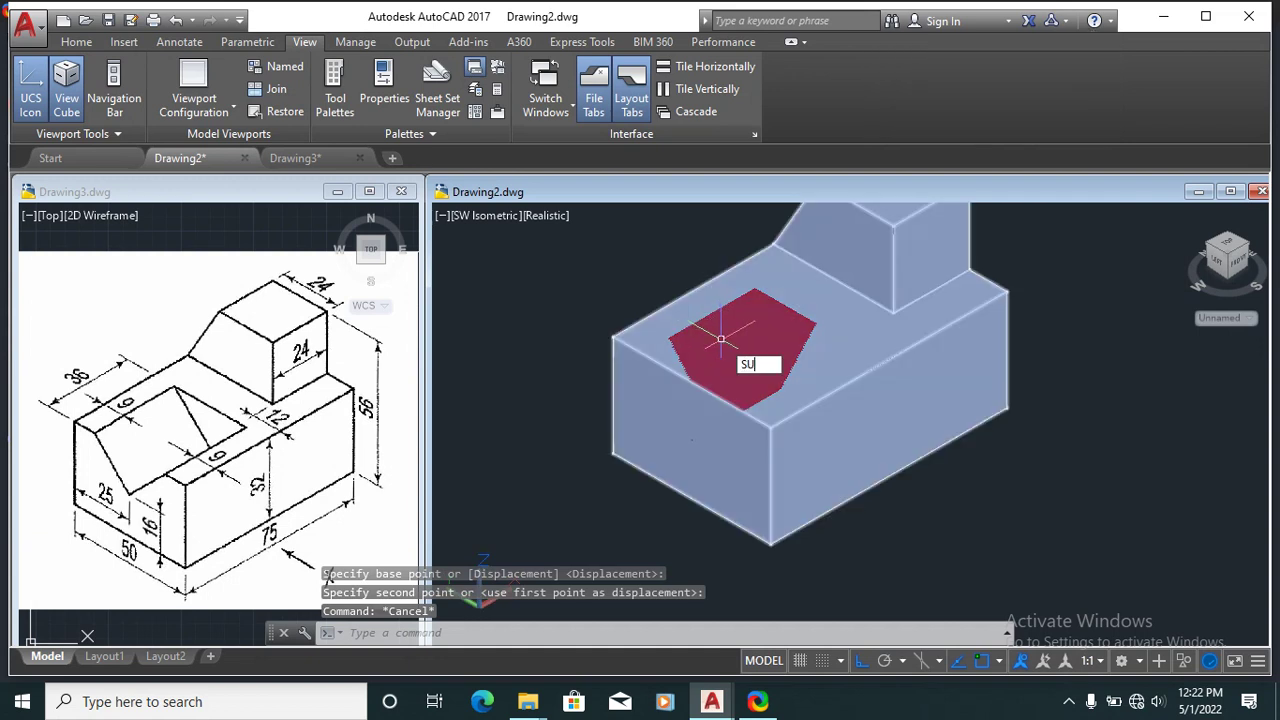
text(t)
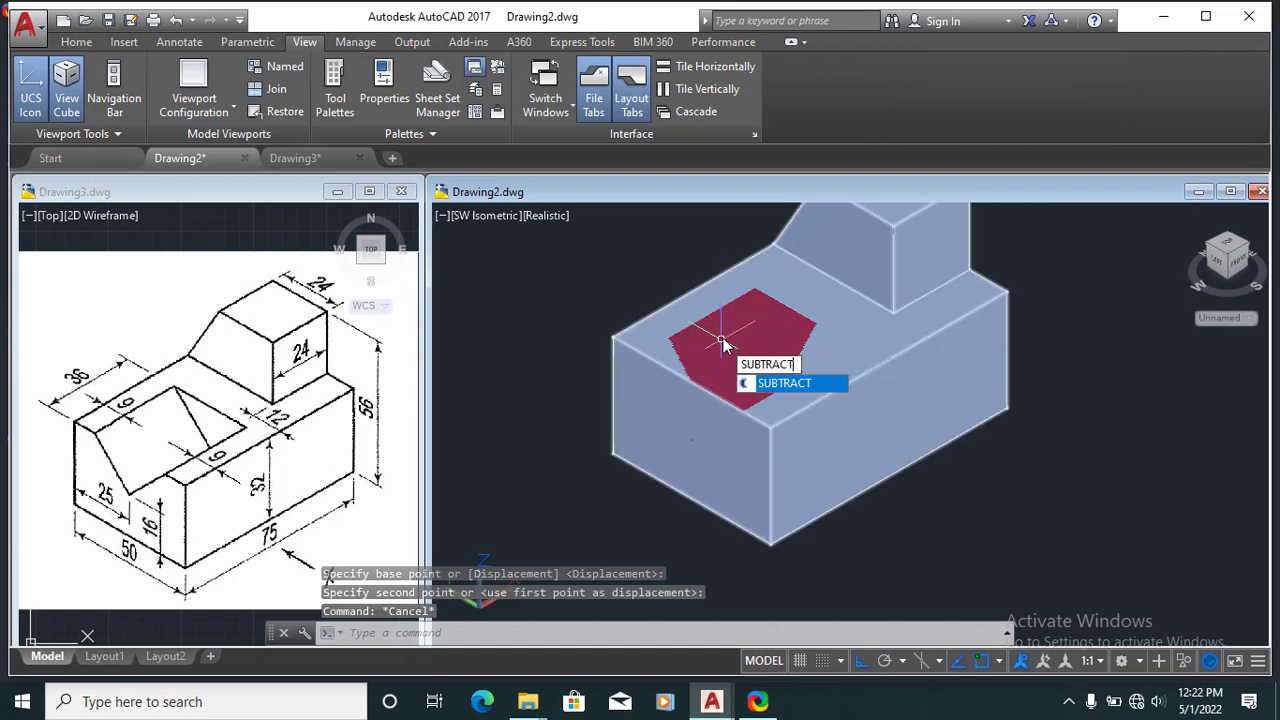
key(Return)
scroll(850, 472, up, 2)
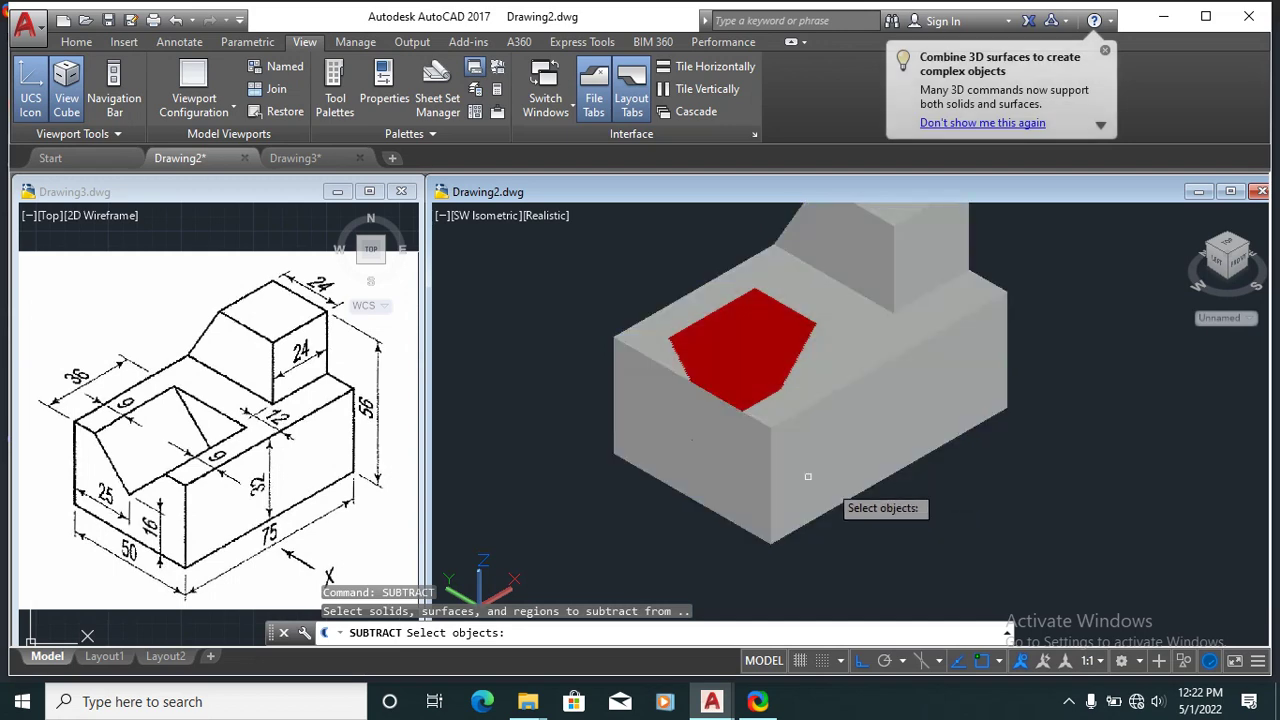
scroll(805, 495, down, 3)
scroll(815, 515, up, 1)
scroll(817, 504, up, 2)
scroll(817, 504, down, 2)
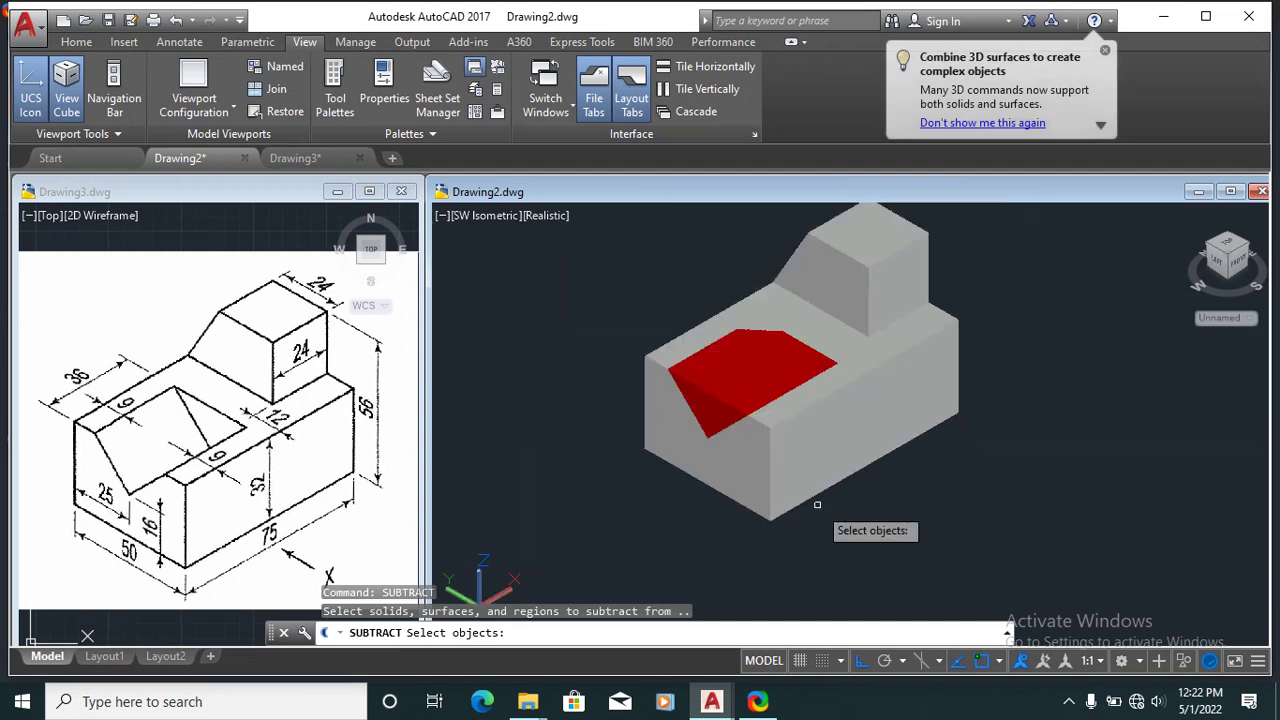
click(842, 452)
click(826, 461)
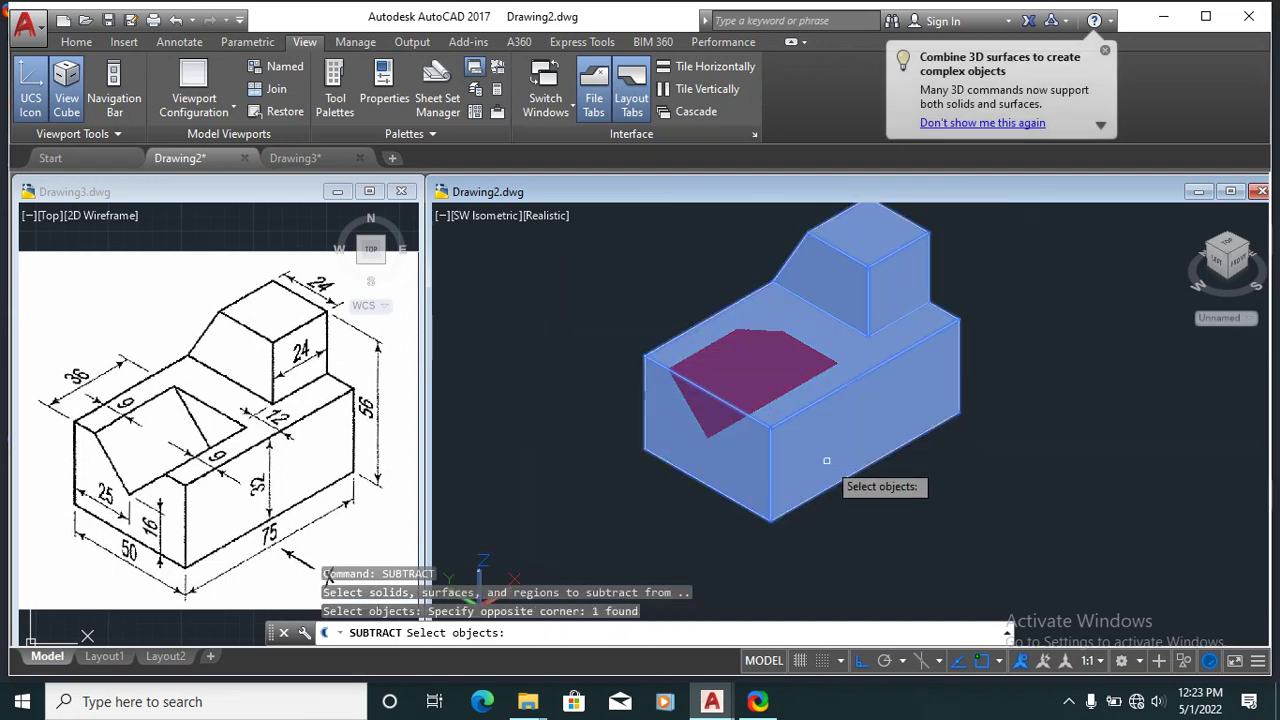
key(Return)
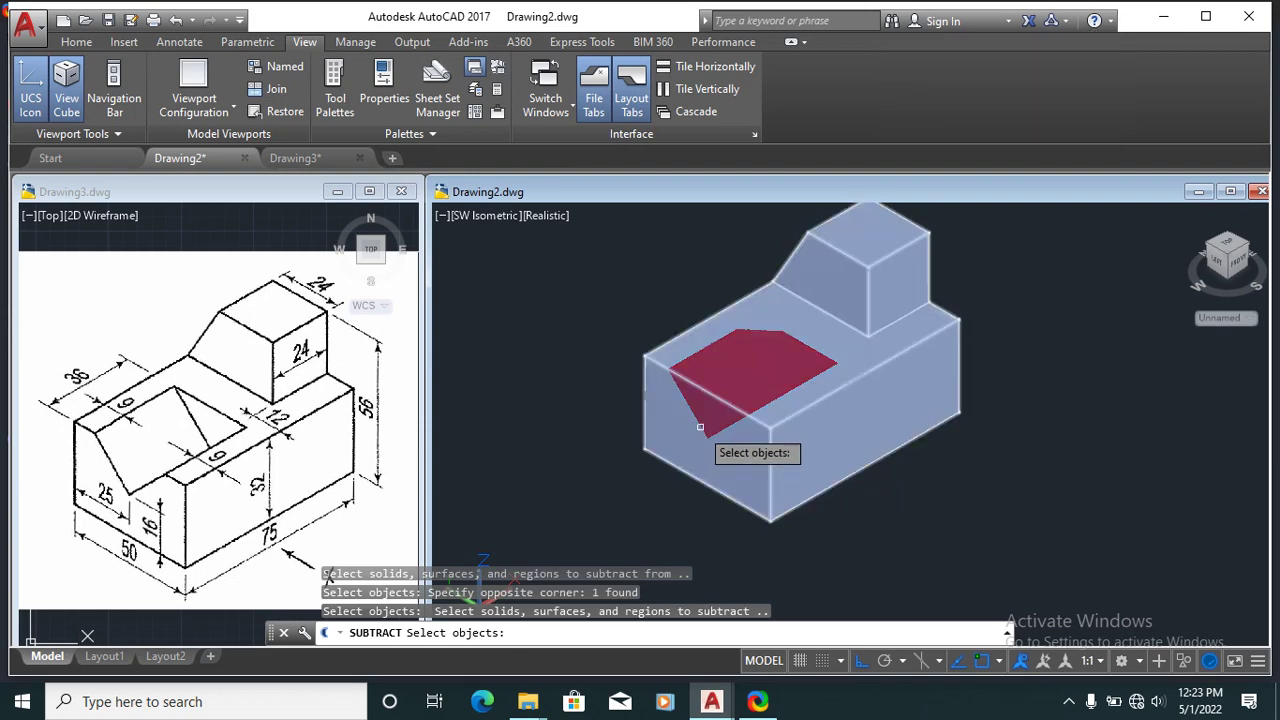
Step: Select the red wedge as the solid to remove and complete the subtraction
click(717, 534)
click(655, 340)
shift+click(766, 405)
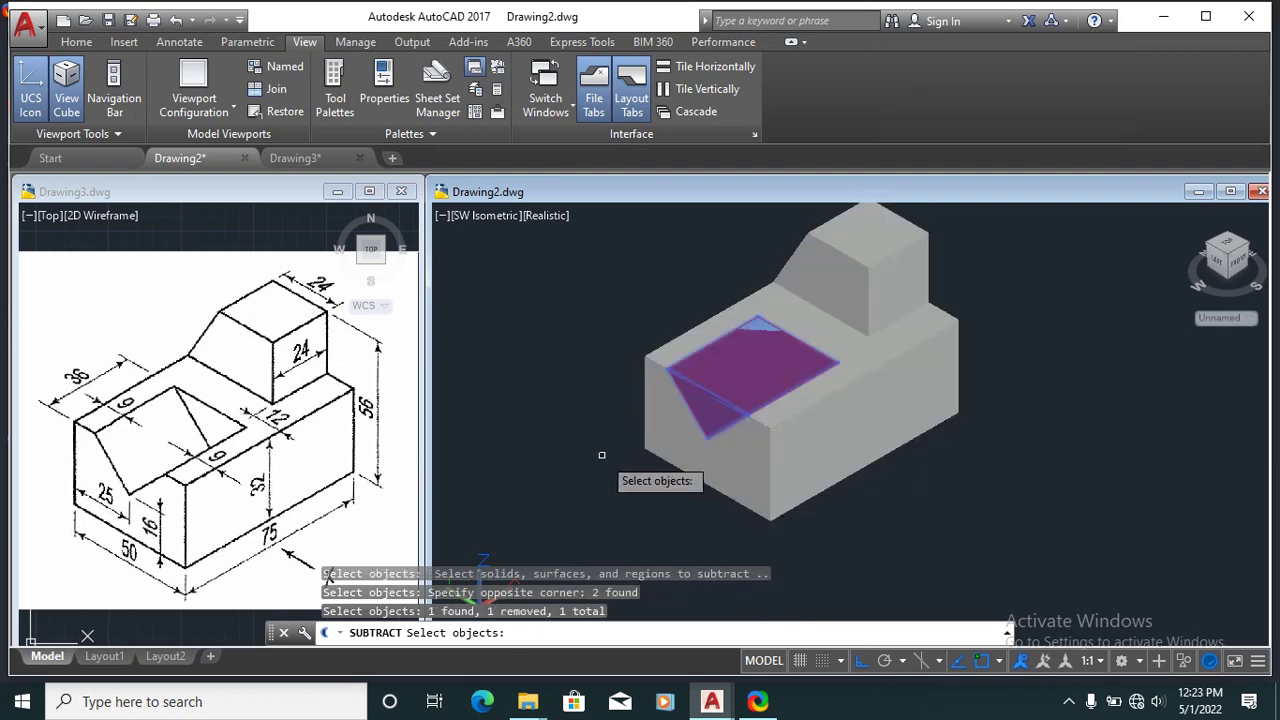
scroll(745, 410, up, 2)
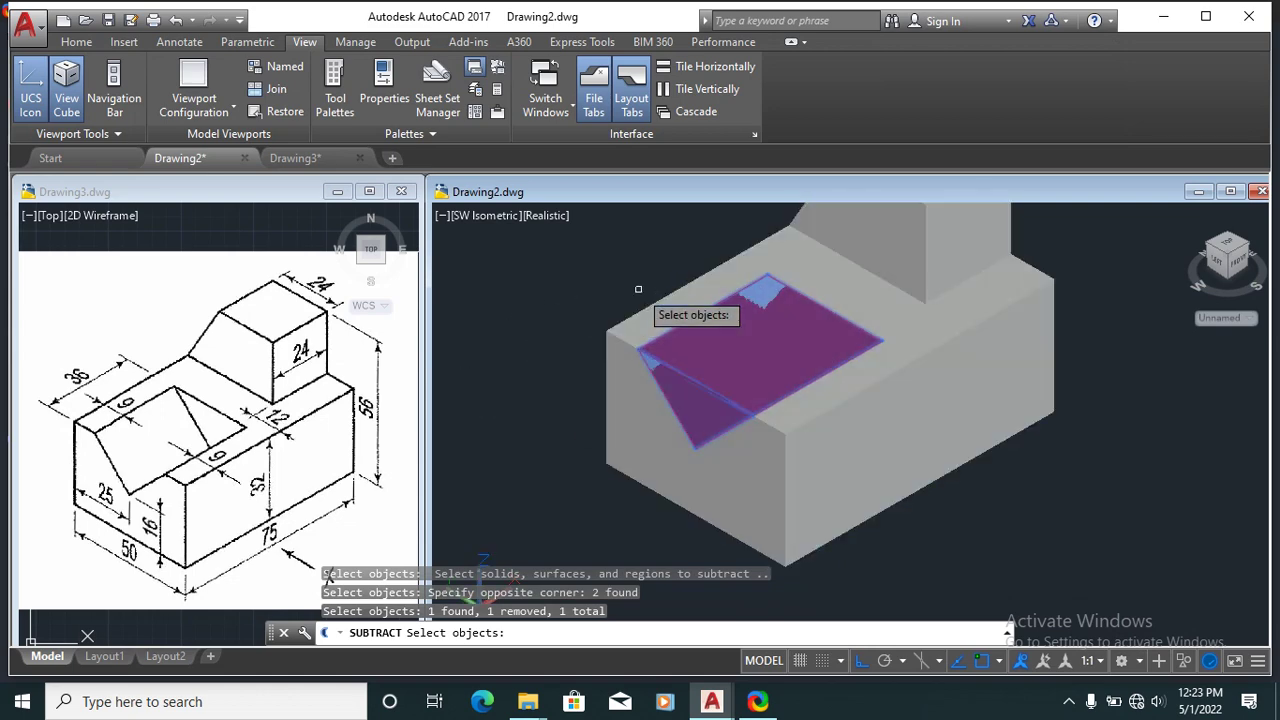
key(Return)
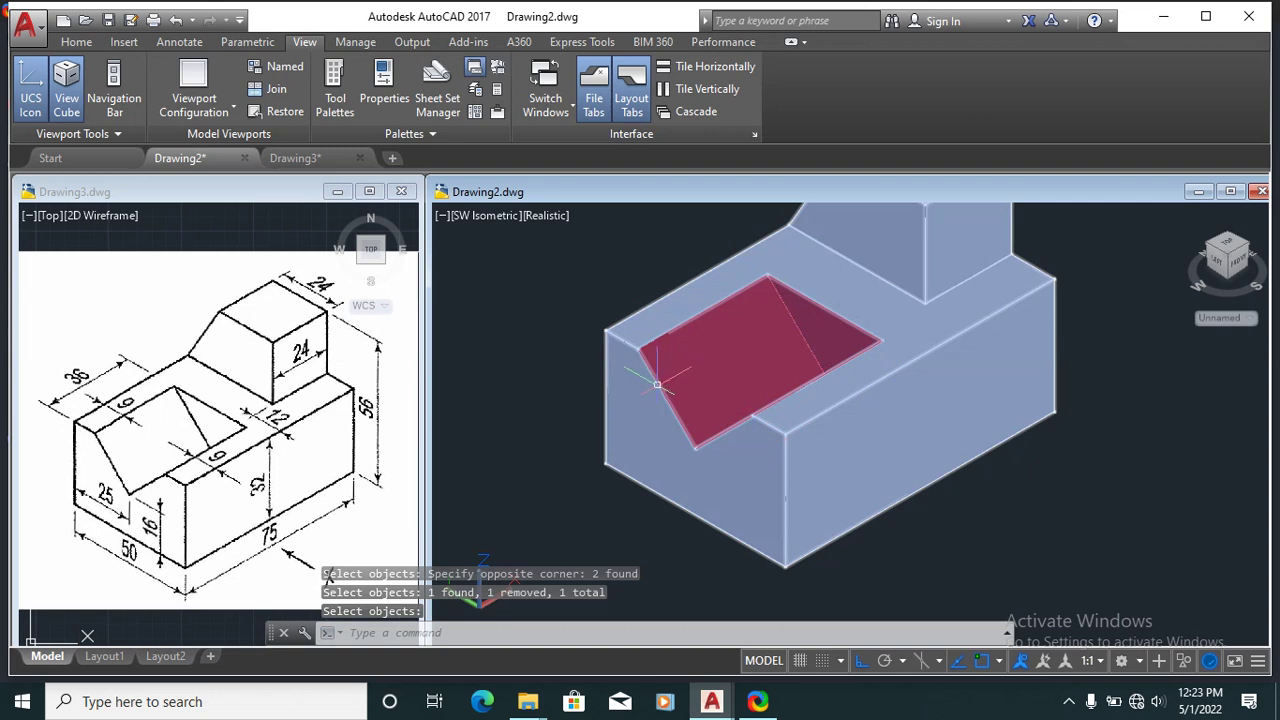
scroll(657, 384, down, 2)
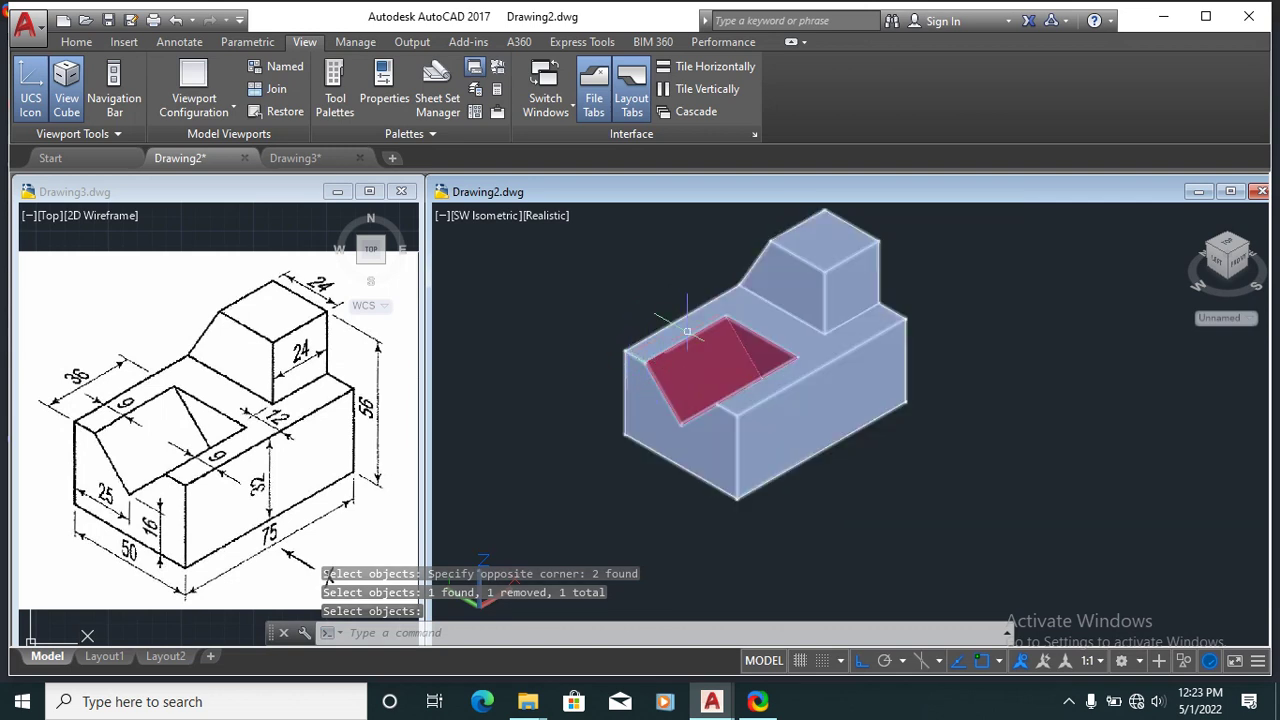
Step: Orbit the notched block to a new viewing angle using the Navigation Bar
click(116, 90)
click(1258, 482)
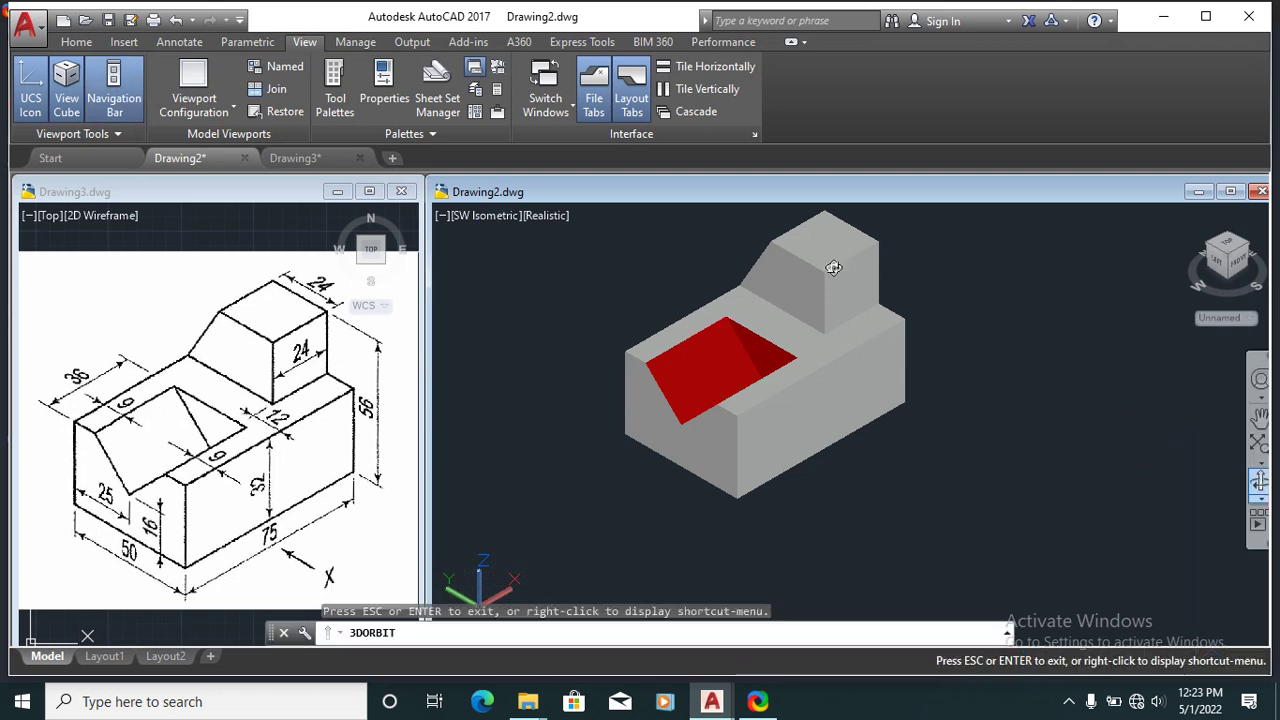
mouse_move(833, 268)
mouse_down()
mouse_move(766, 409)
mouse_move(794, 443)
mouse_move(857, 380)
mouse_move(906, 514)
mouse_move(920, 520)
mouse_move(714, 457)
mouse_move(709, 514)
mouse_move(743, 501)
mouse_up()
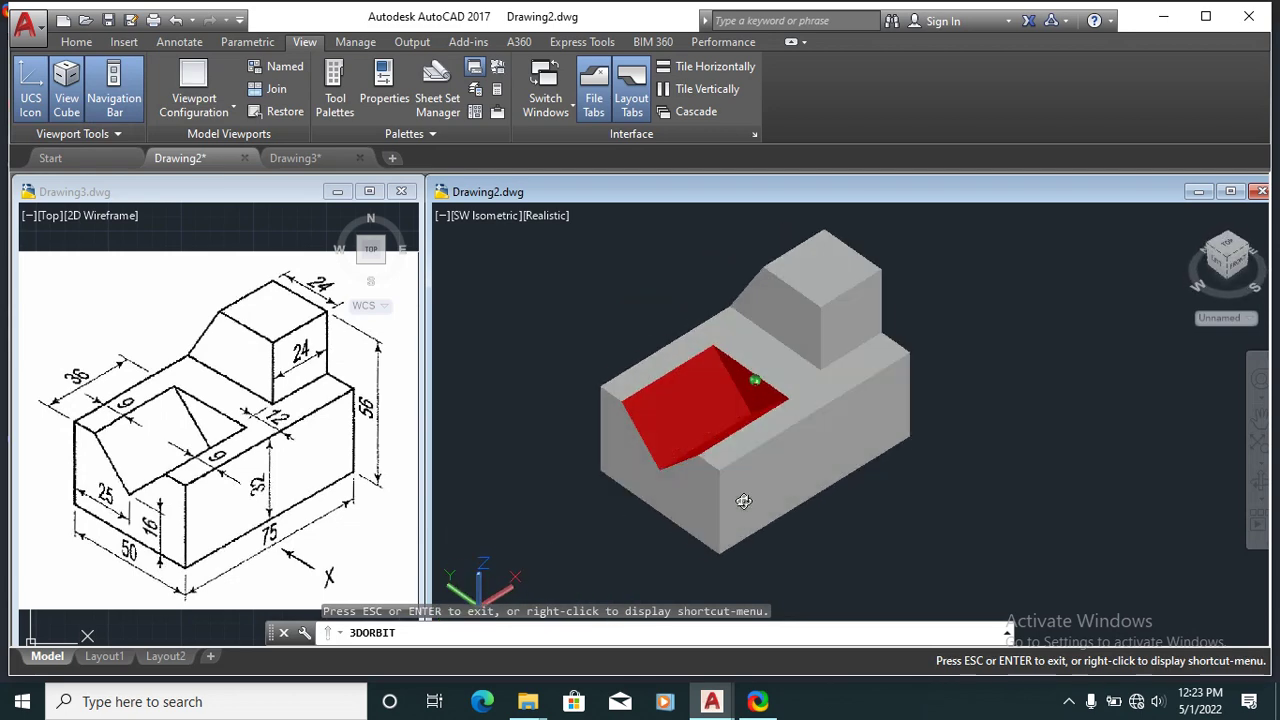
Step: Bring ShareX forward from the tray, then return to Drawing2
click(1068, 701)
click(1062, 600)
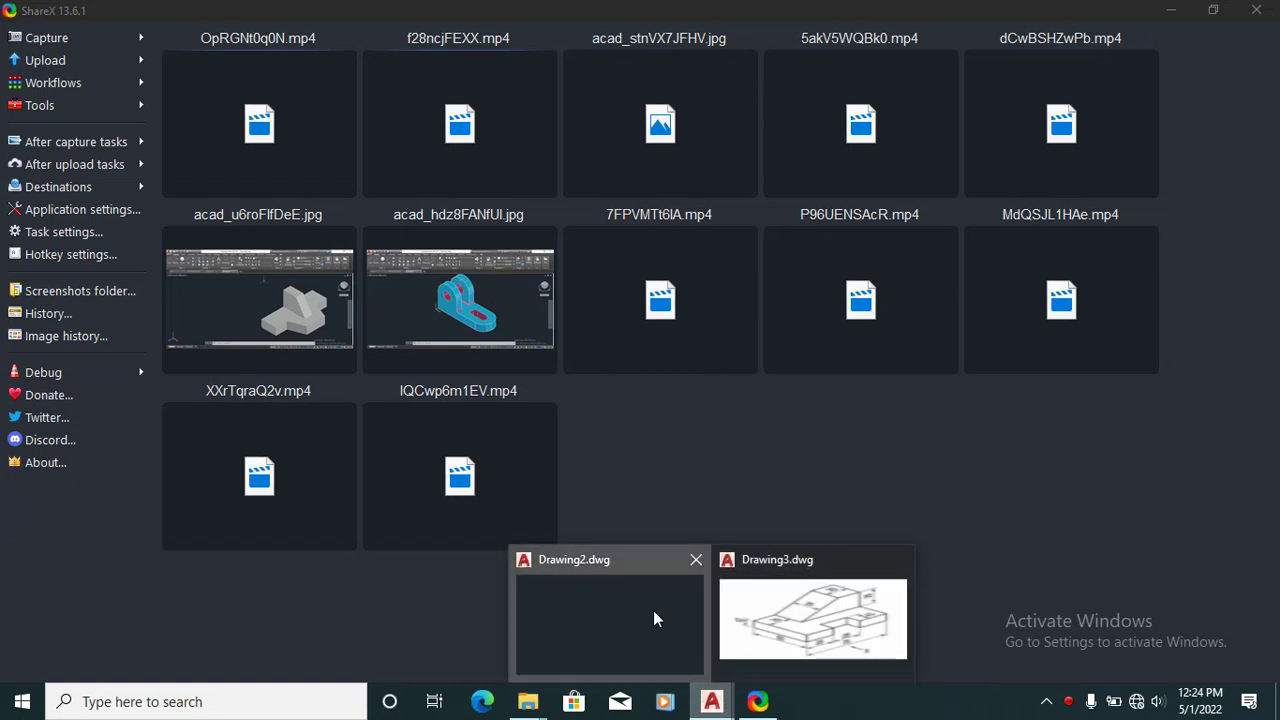
click(653, 612)
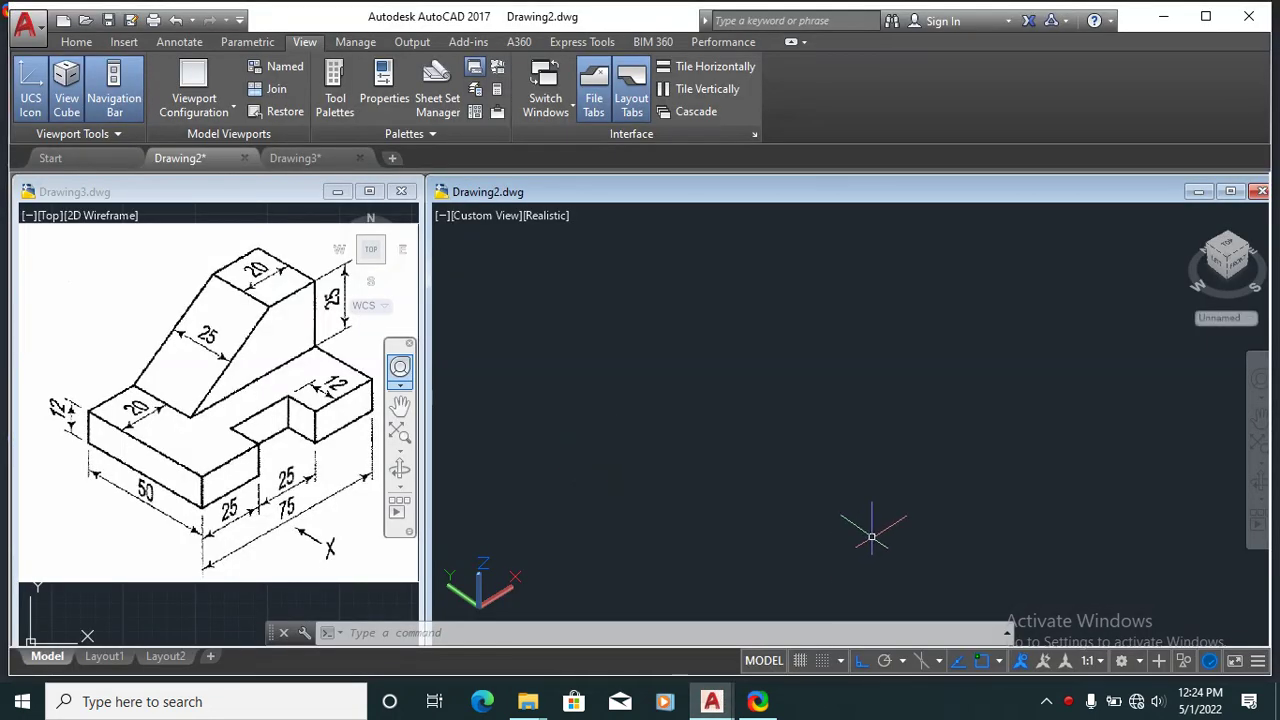
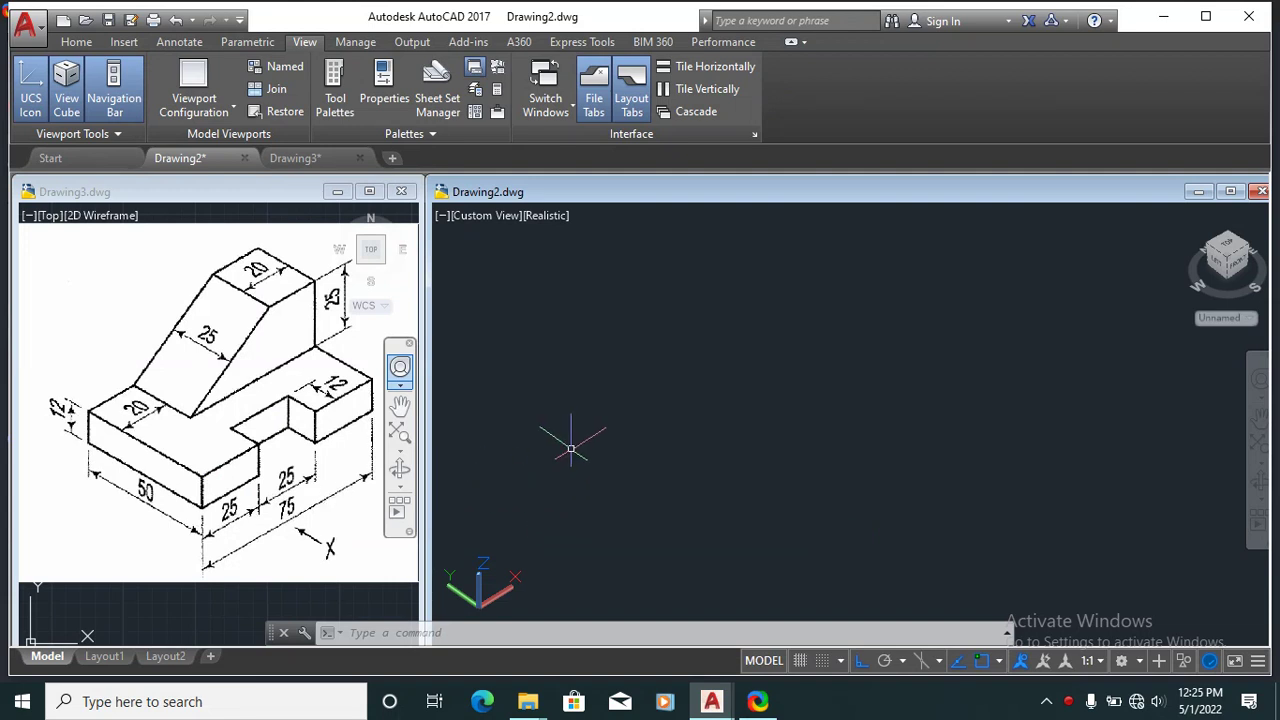
Step: Abandon the first box attempt and switch the viewport to the SW Isometric view
text(BO)
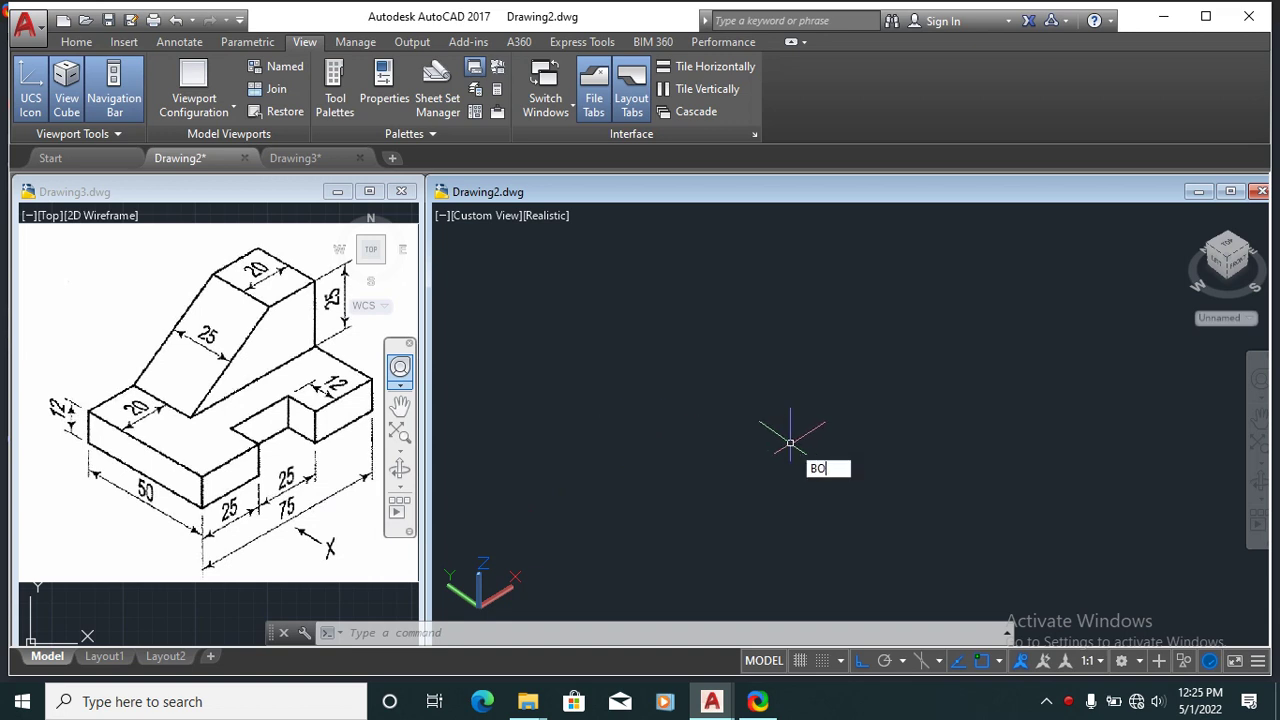
text(X)
key(Return)
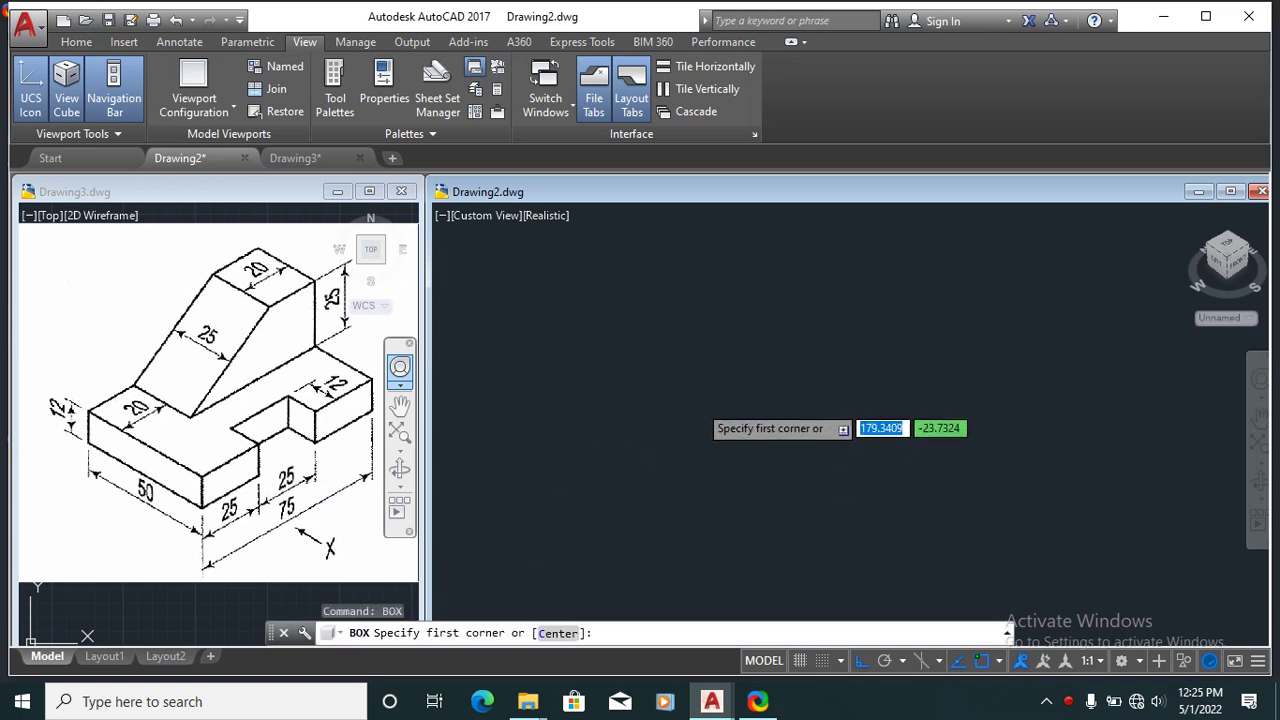
click(690, 386)
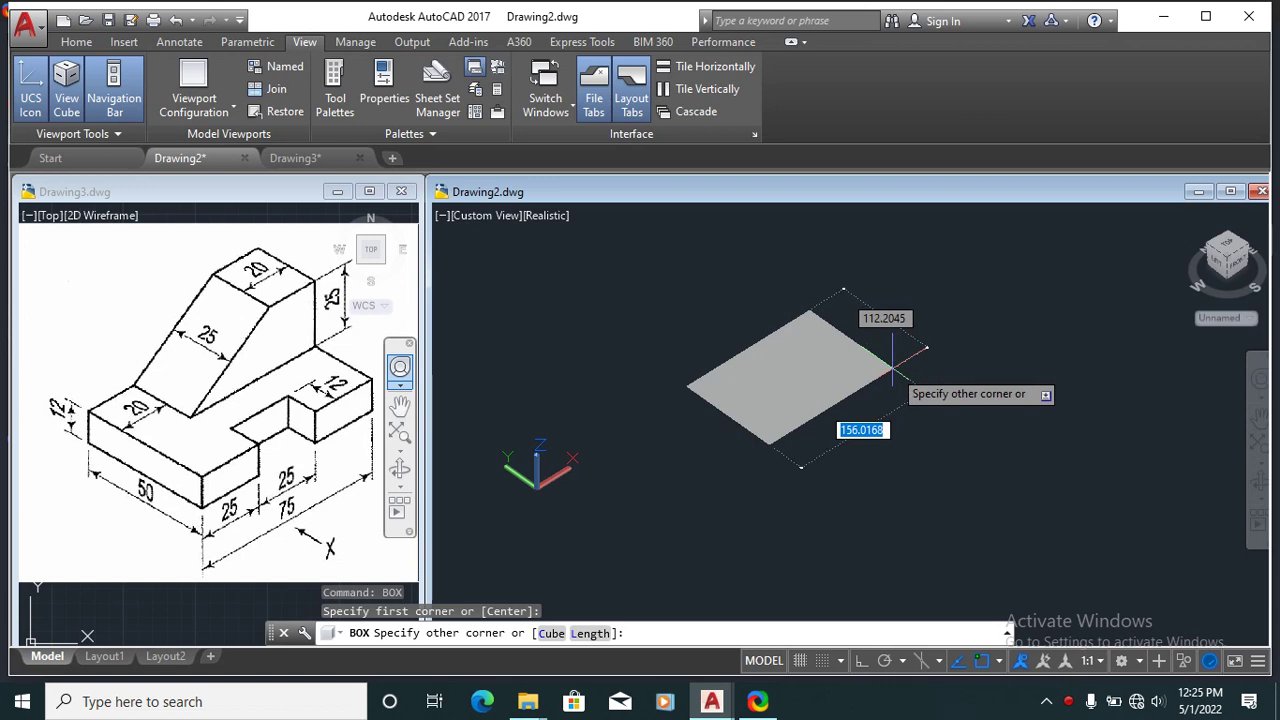
key(Escape)
click(483, 218)
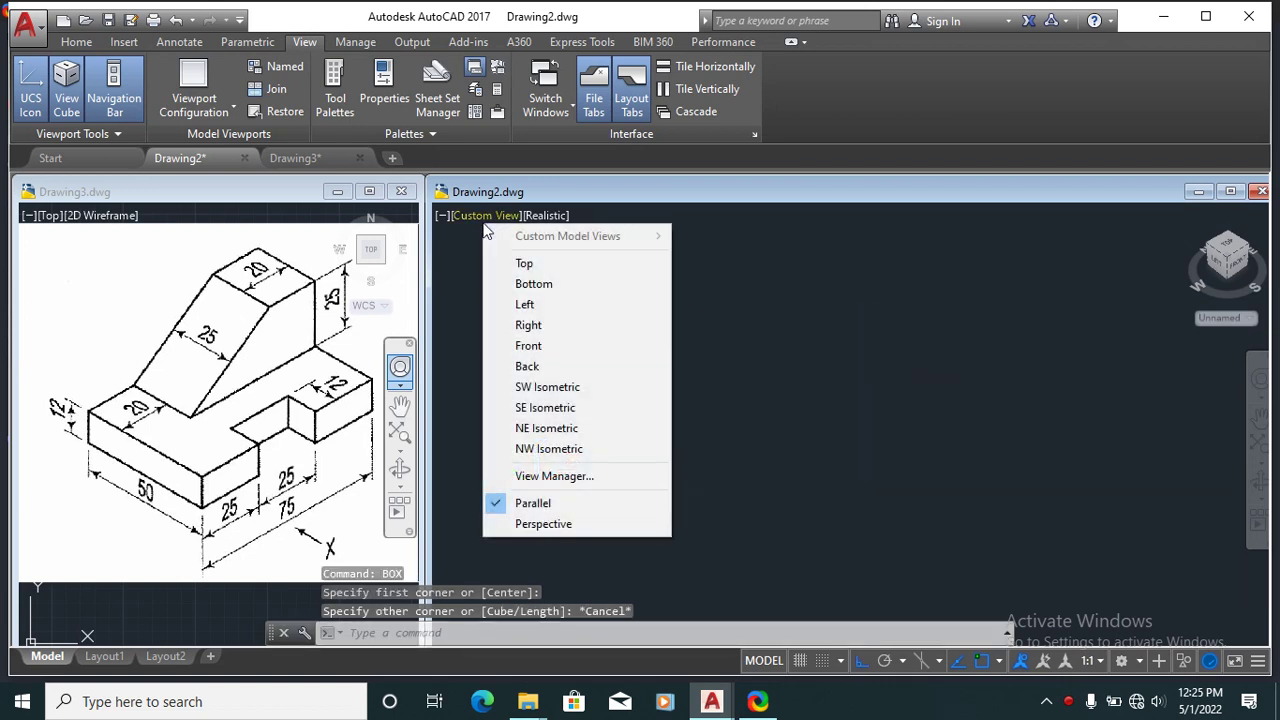
click(540, 388)
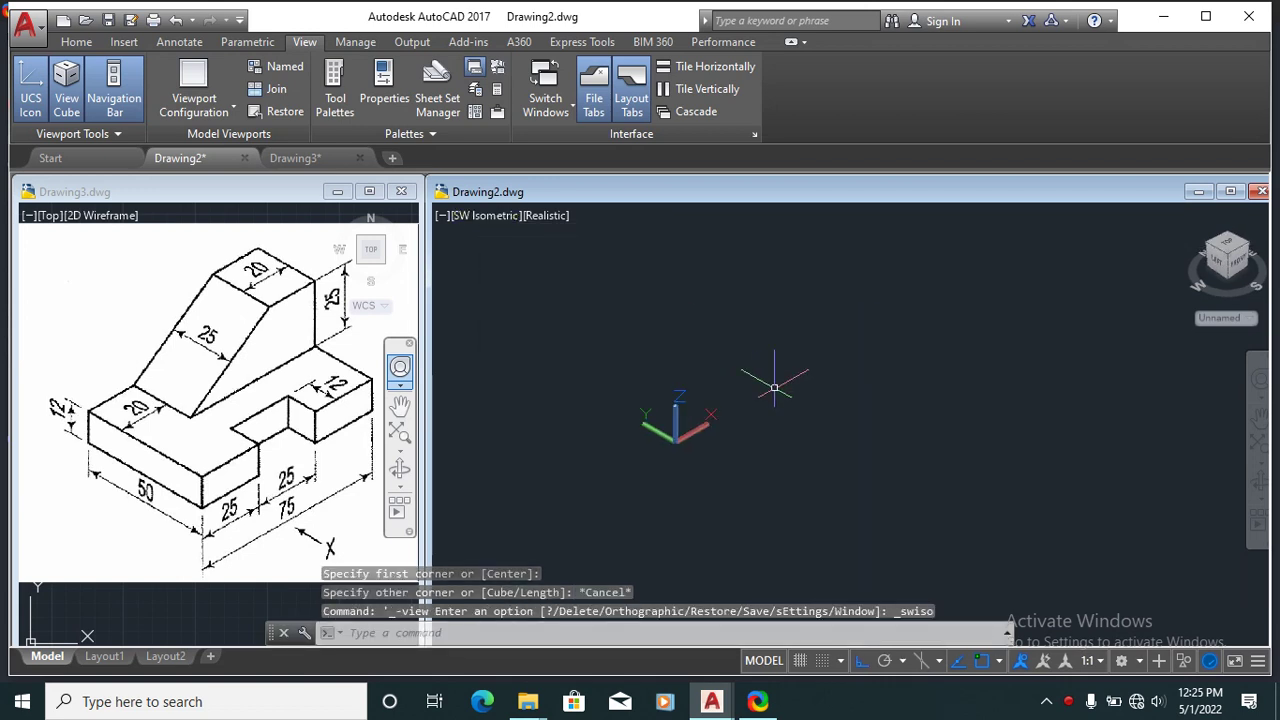
Step: Create the base box: length 75, width 50, height 12
text(box)
key(Return)
click(719, 356)
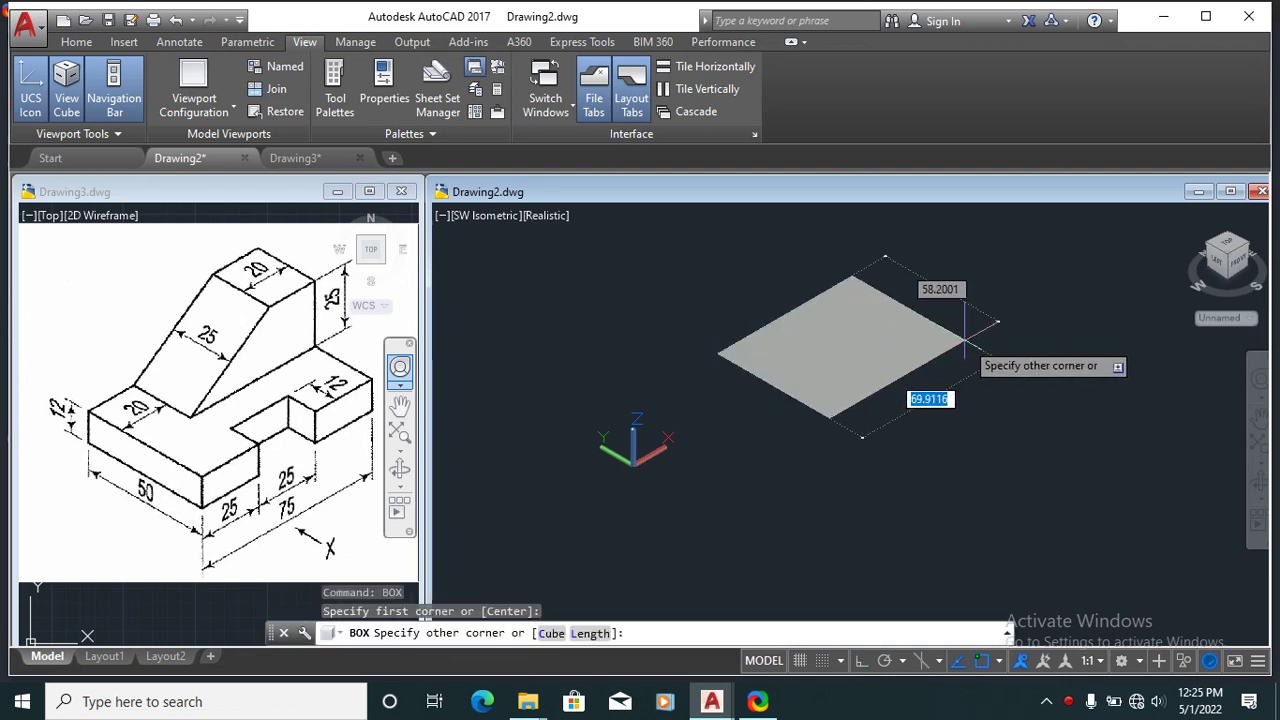
text(75)
key(Tab)
text(5)
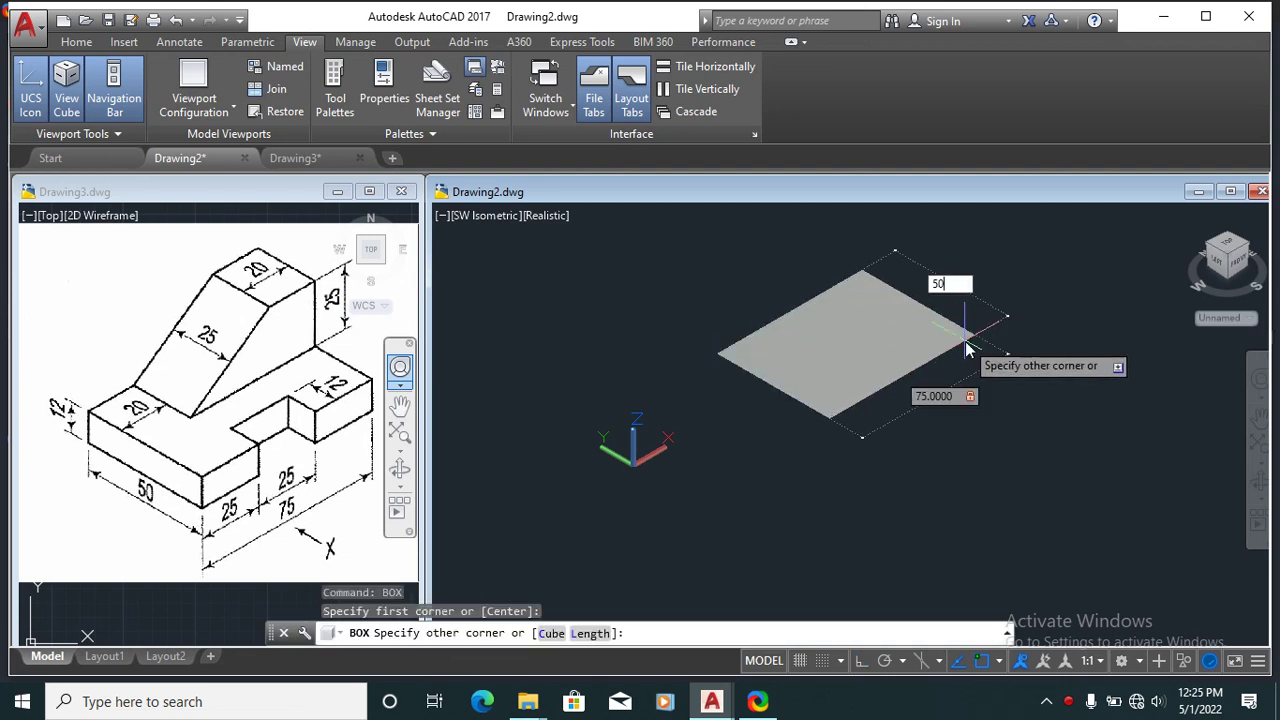
key(Return)
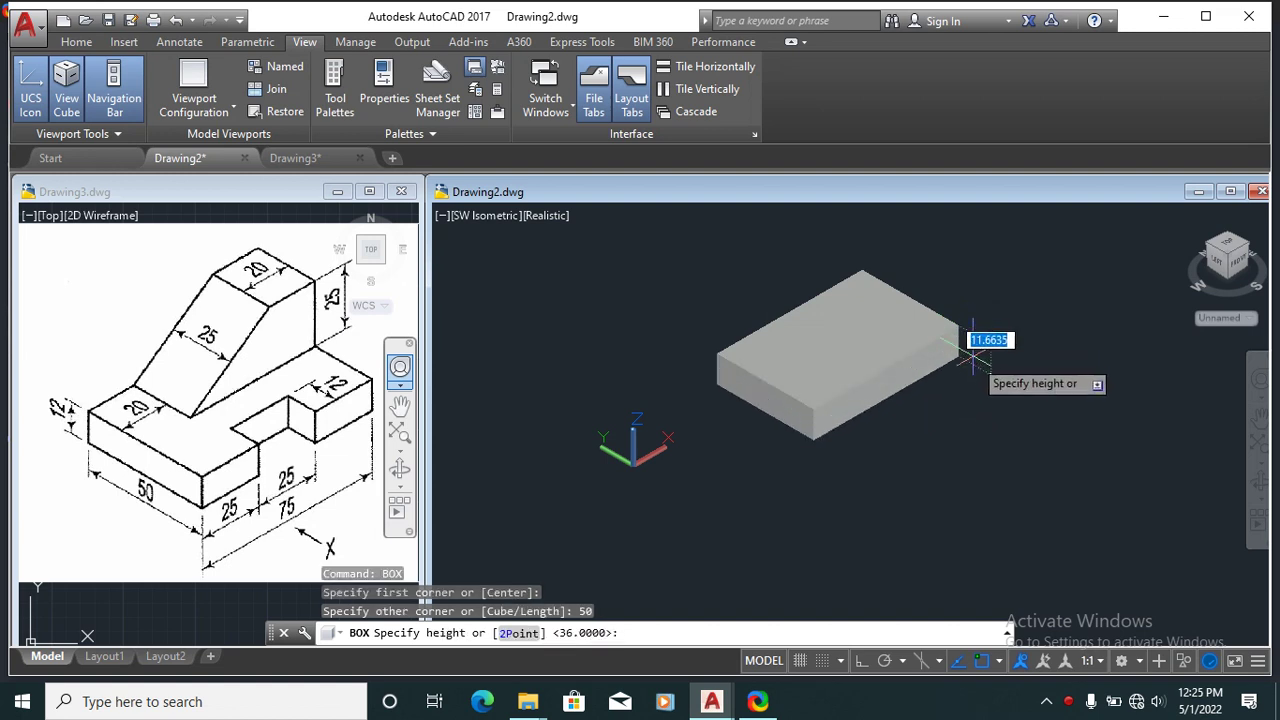
text(12)
key(Return)
scroll(668, 437, down, 2)
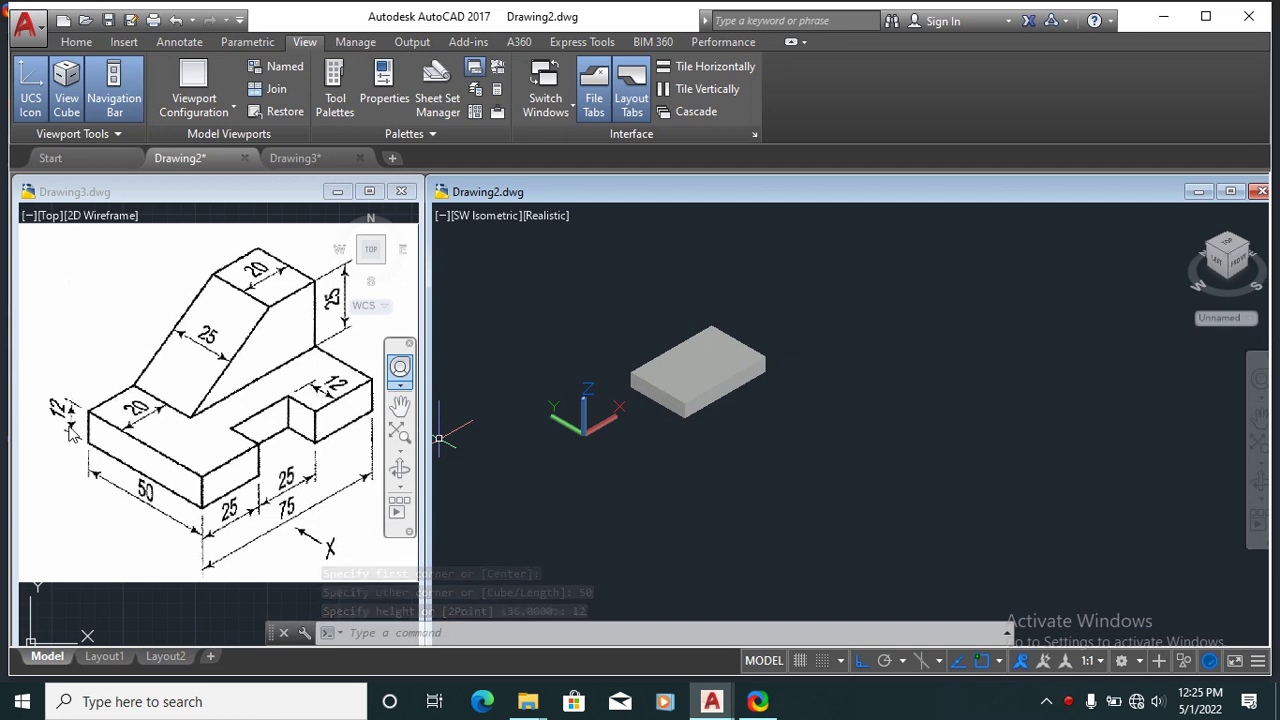
Step: Draw a 25 × 12 × 12 solid box beside the base block
text(bo)
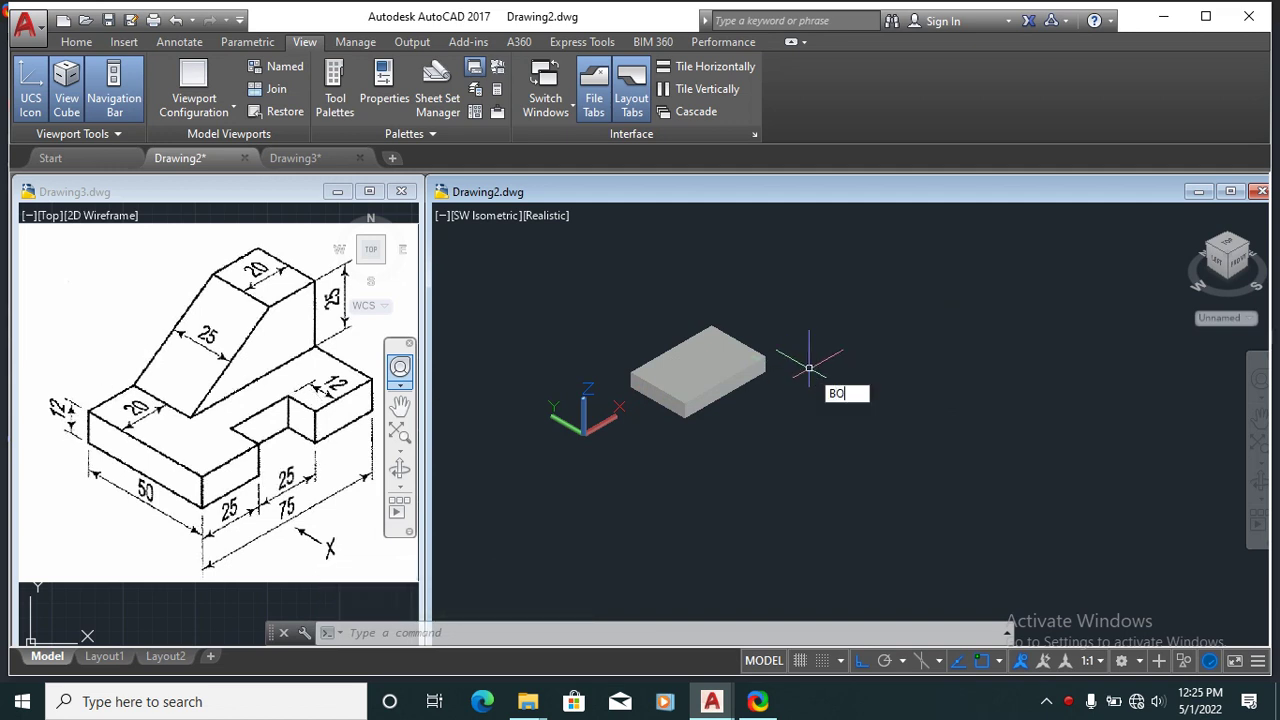
text(x)
key(Return)
click(800, 405)
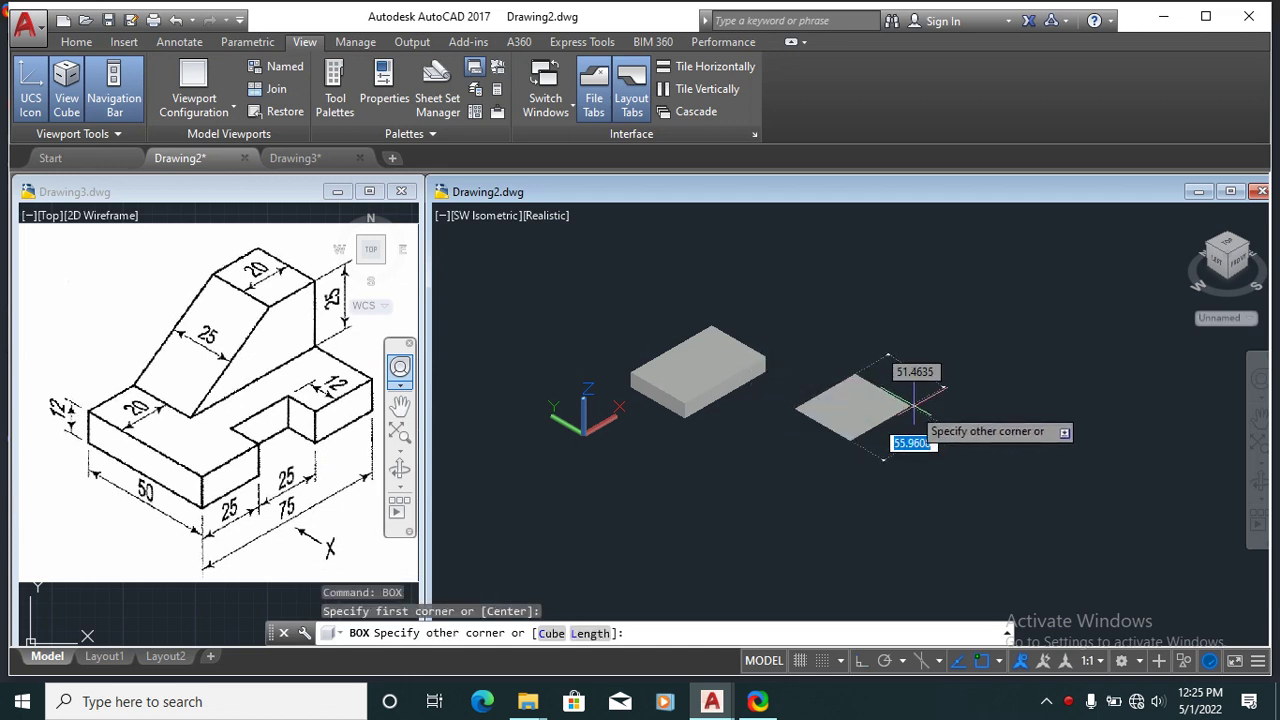
text(25)
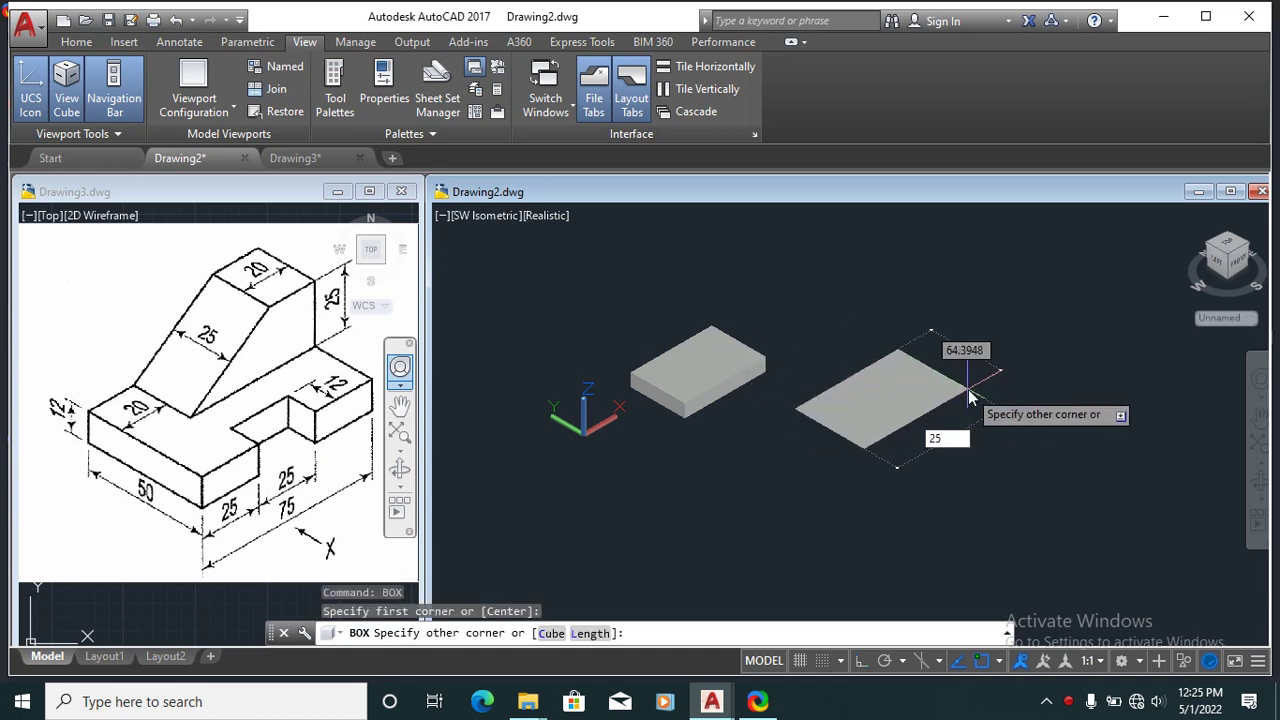
key(Tab)
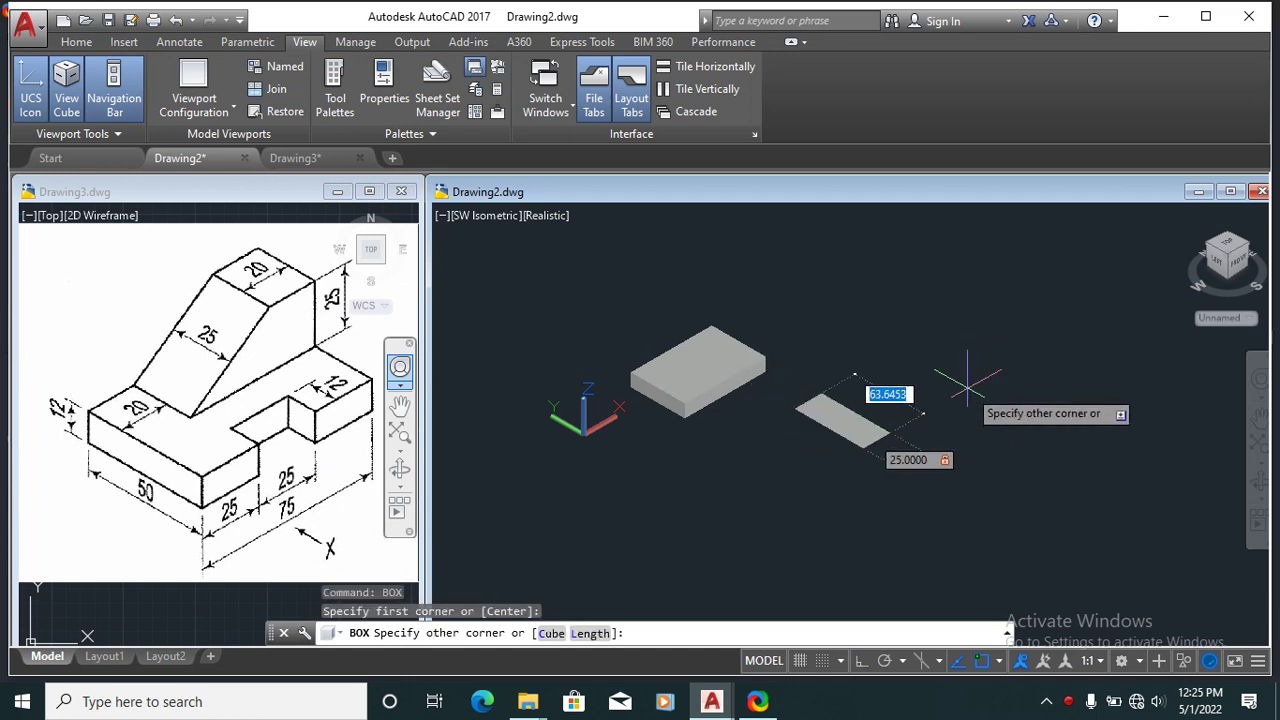
text(12)
key(Return)
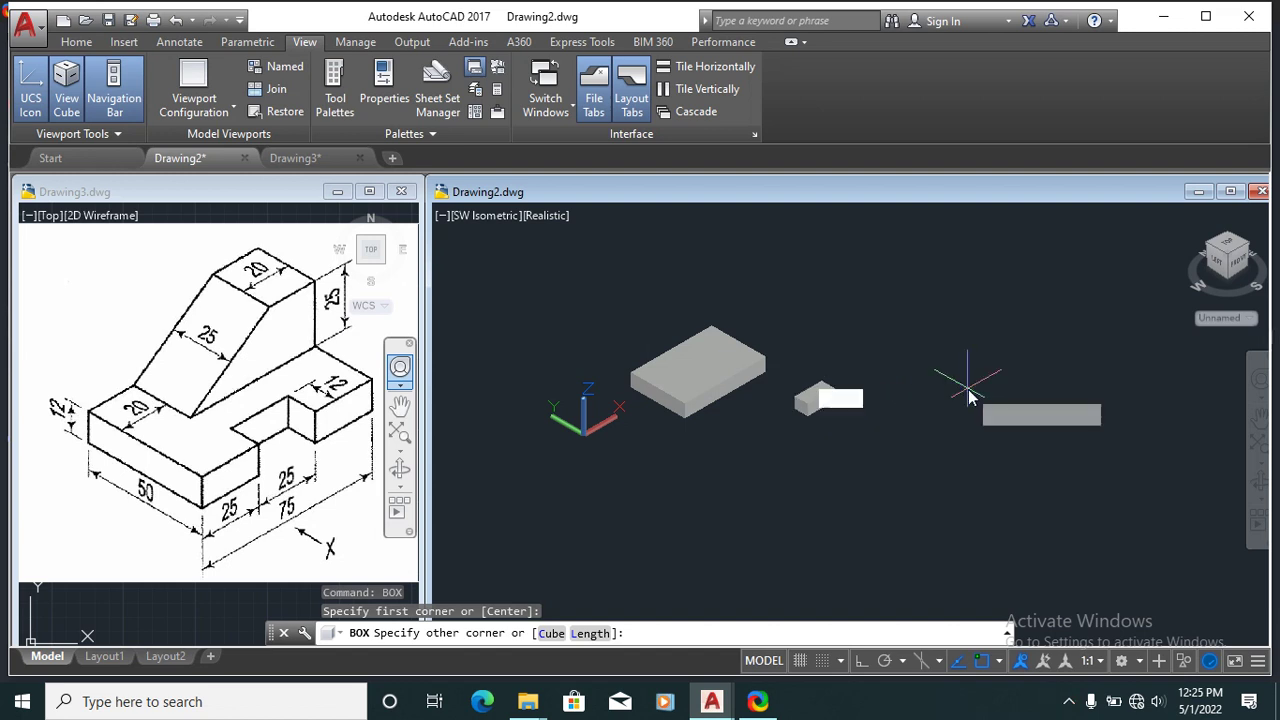
text(12)
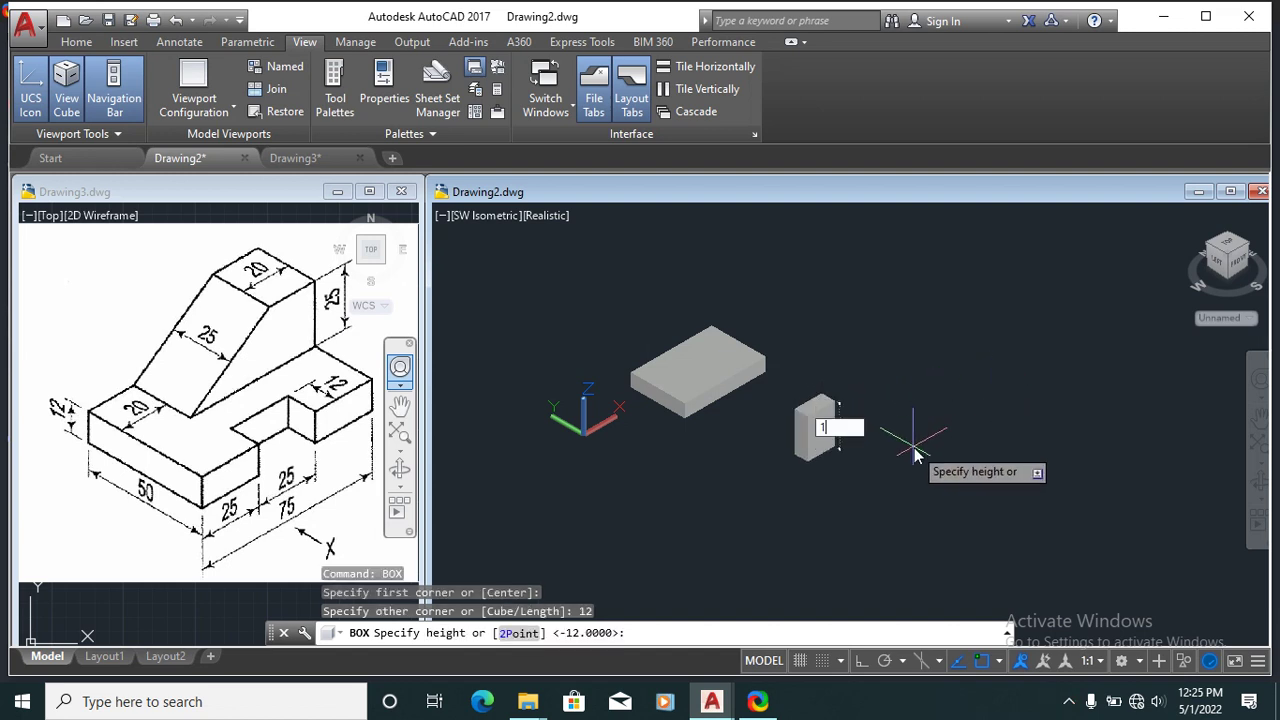
key(Return)
scroll(900, 445, up, 2)
scroll(865, 470, up, 3)
Step: Colour the small box red in its properties
click(937, 471)
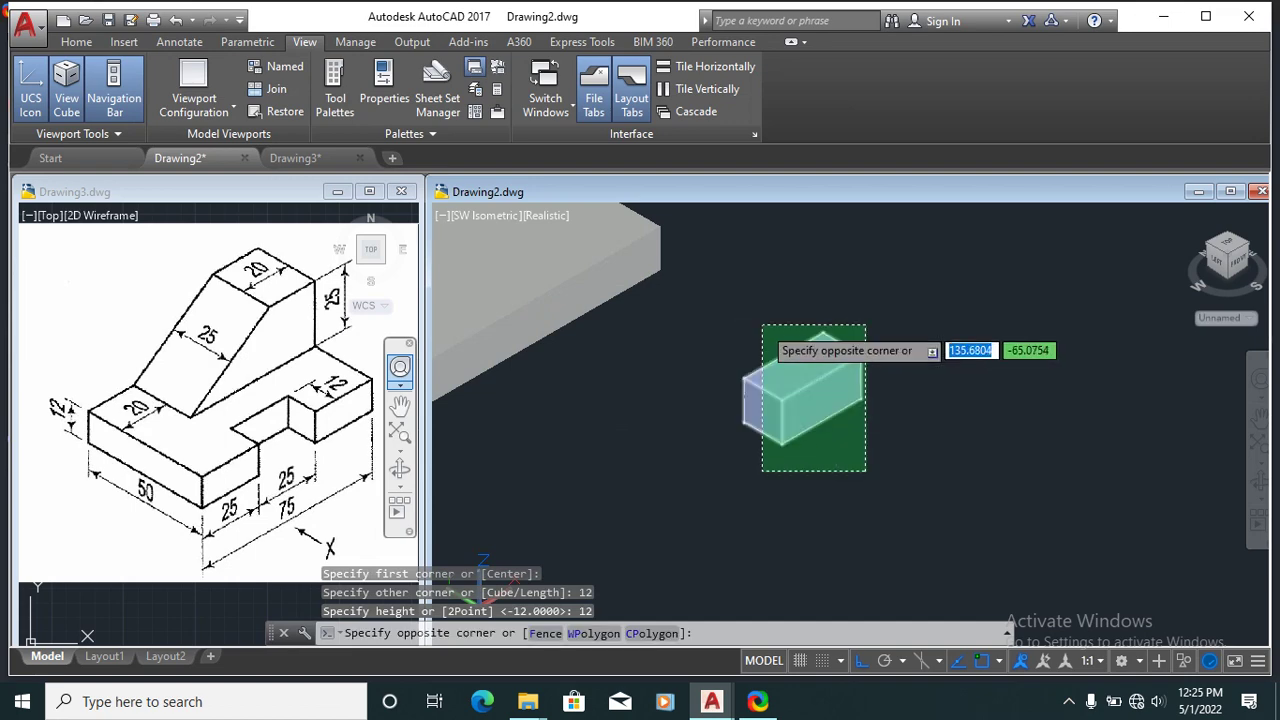
click(750, 322)
click(384, 98)
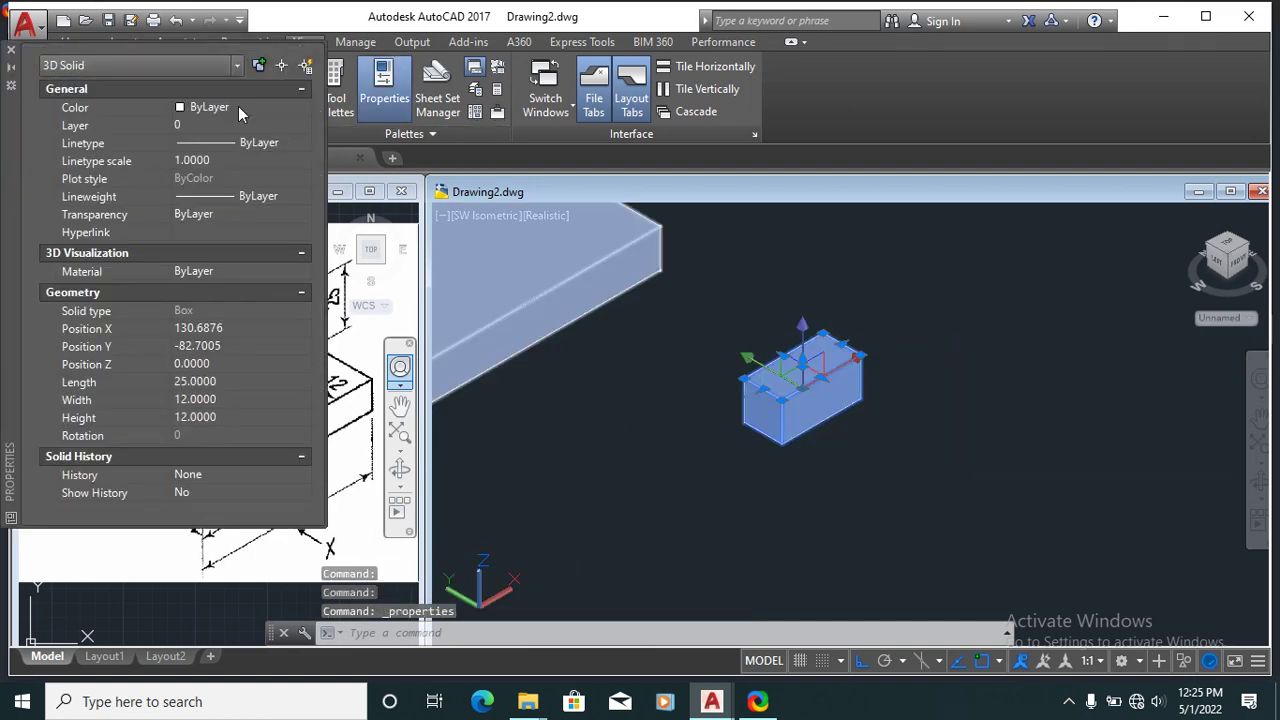
click(239, 106)
click(227, 157)
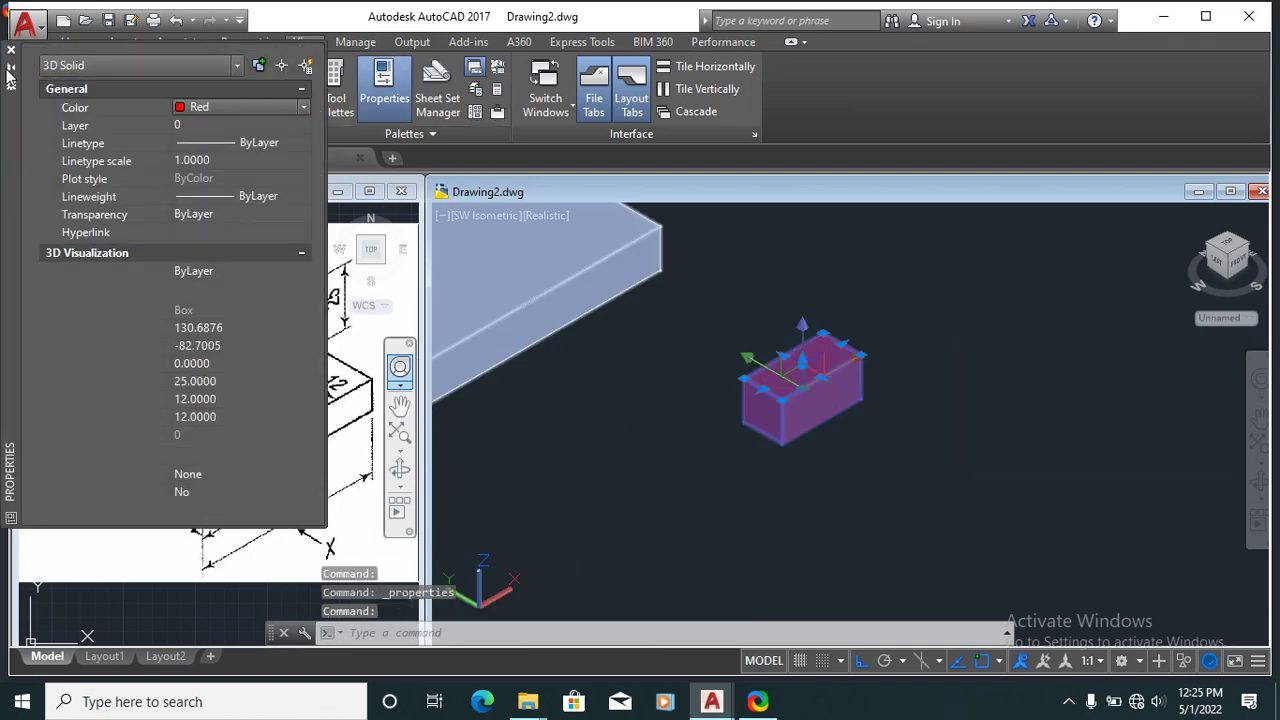
click(11, 49)
key(Escape)
scroll(912, 494, down, 3)
Step: Move the red box onto the slab's front edge, embedded flush with its top
click(852, 430)
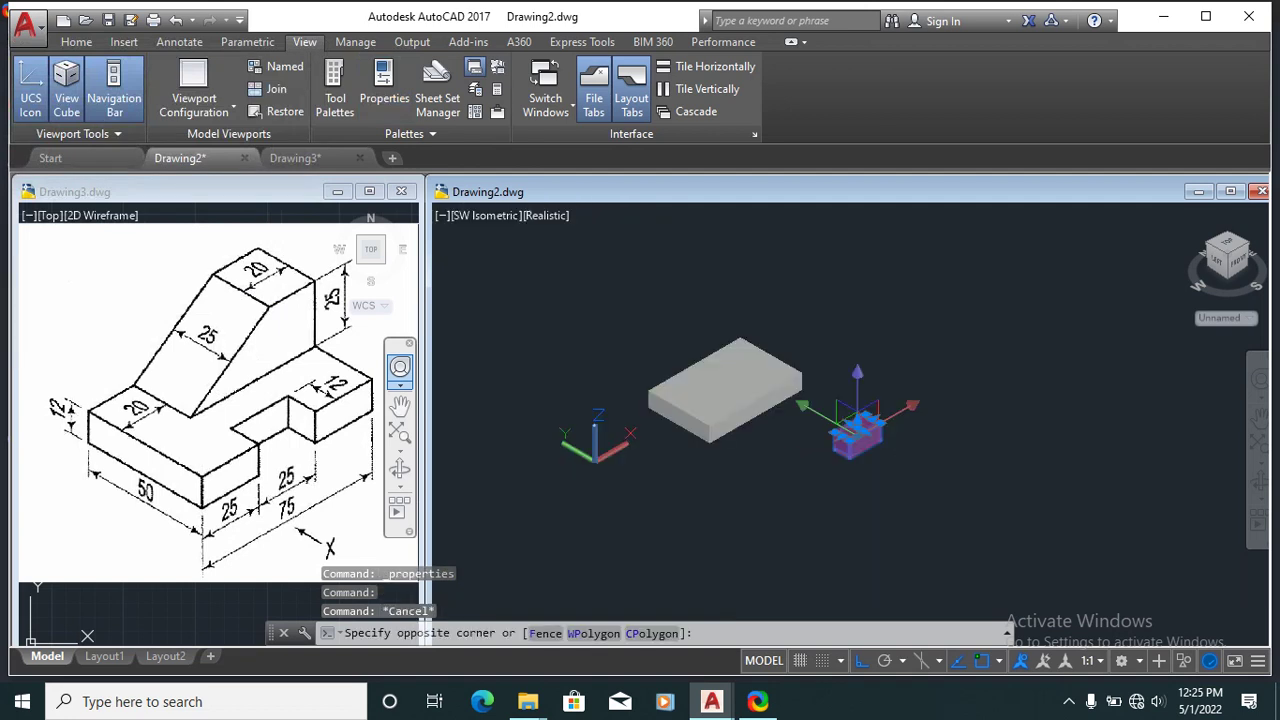
scroll(850, 428, up, 3)
text(m)
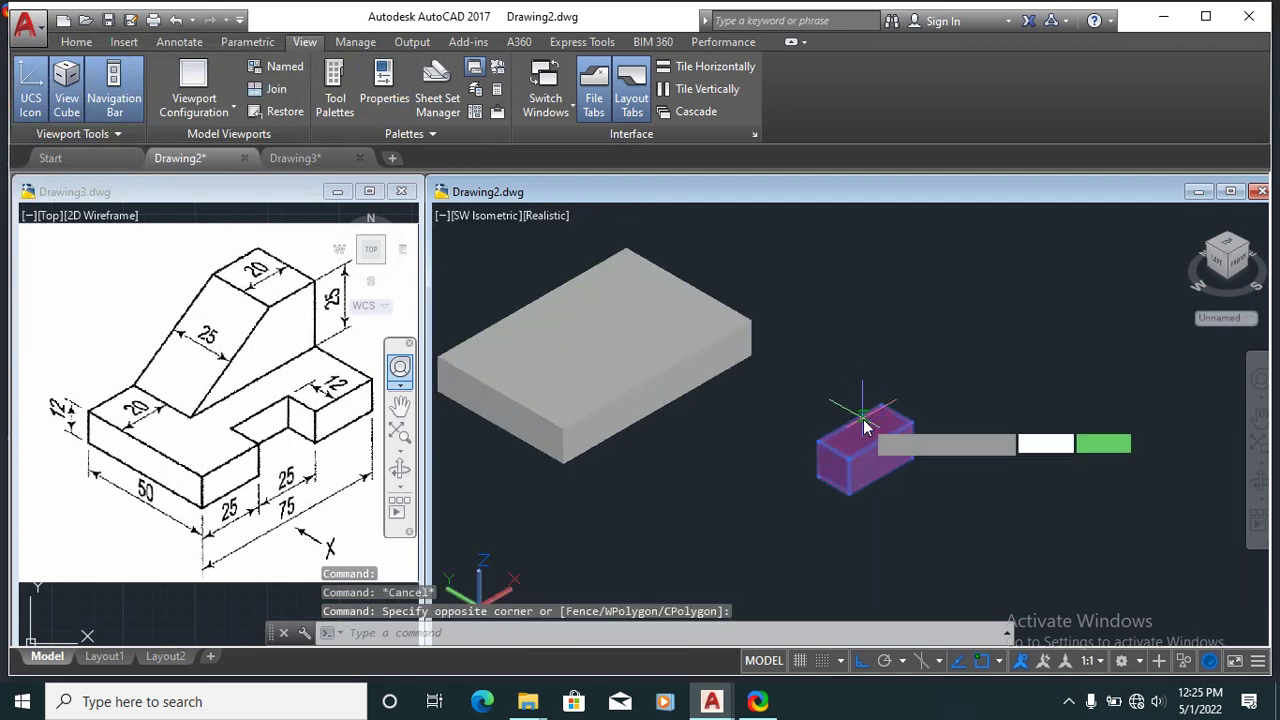
key(Return)
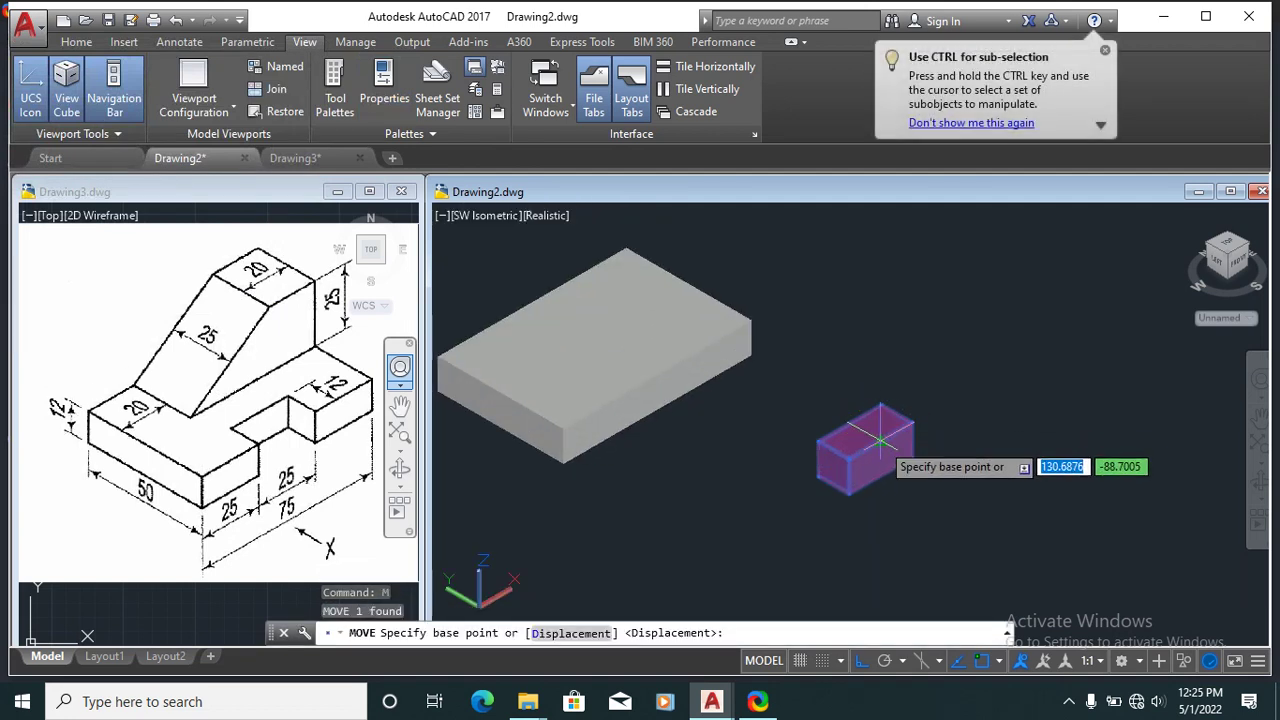
click(848, 446)
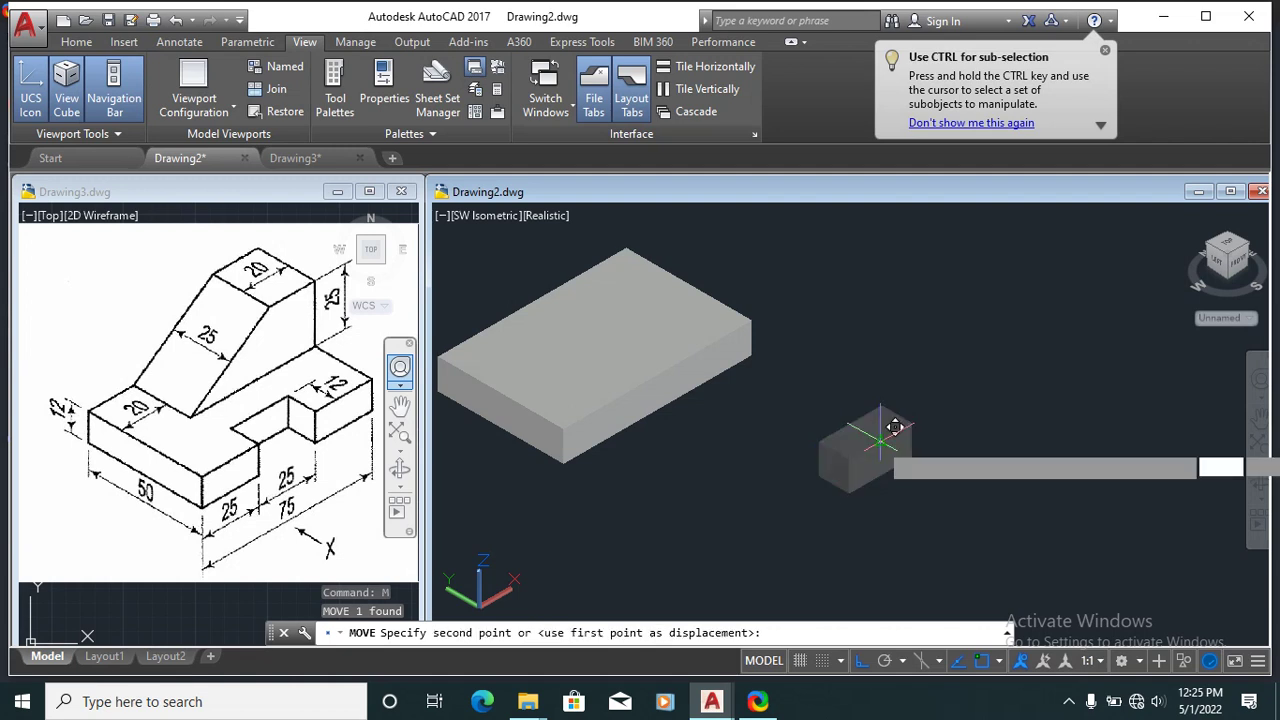
click(657, 372)
key(Escape)
scroll(657, 372, up, 2)
scroll(680, 390, down, 2)
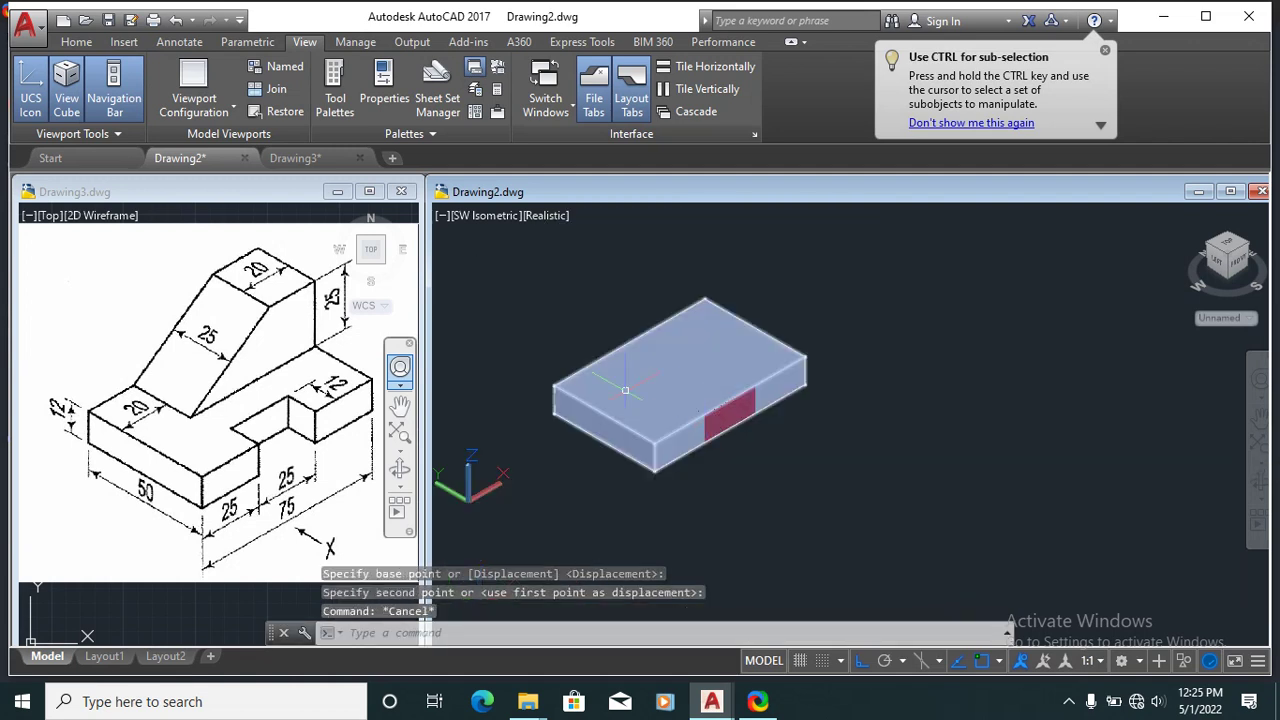
scroll(727, 415, up, 2)
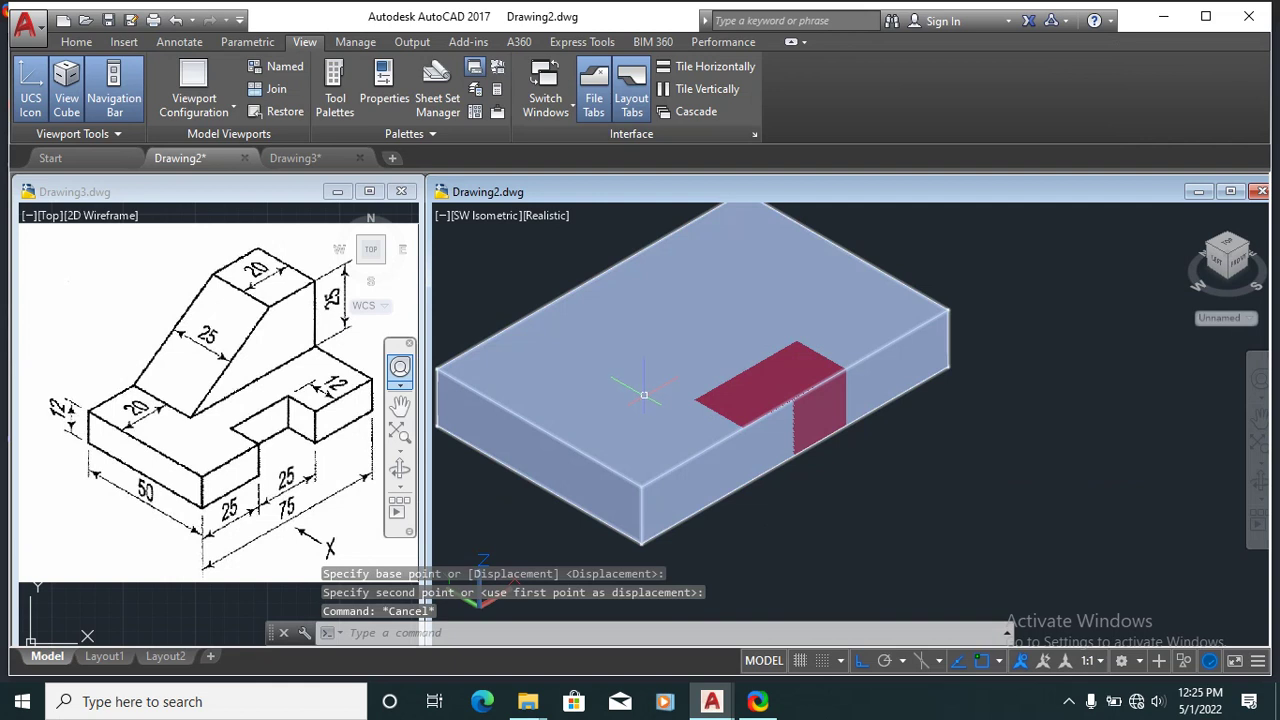
Step: Start SUBTRACT and select the slab as the solid to cut from
text(SUBTRACT)
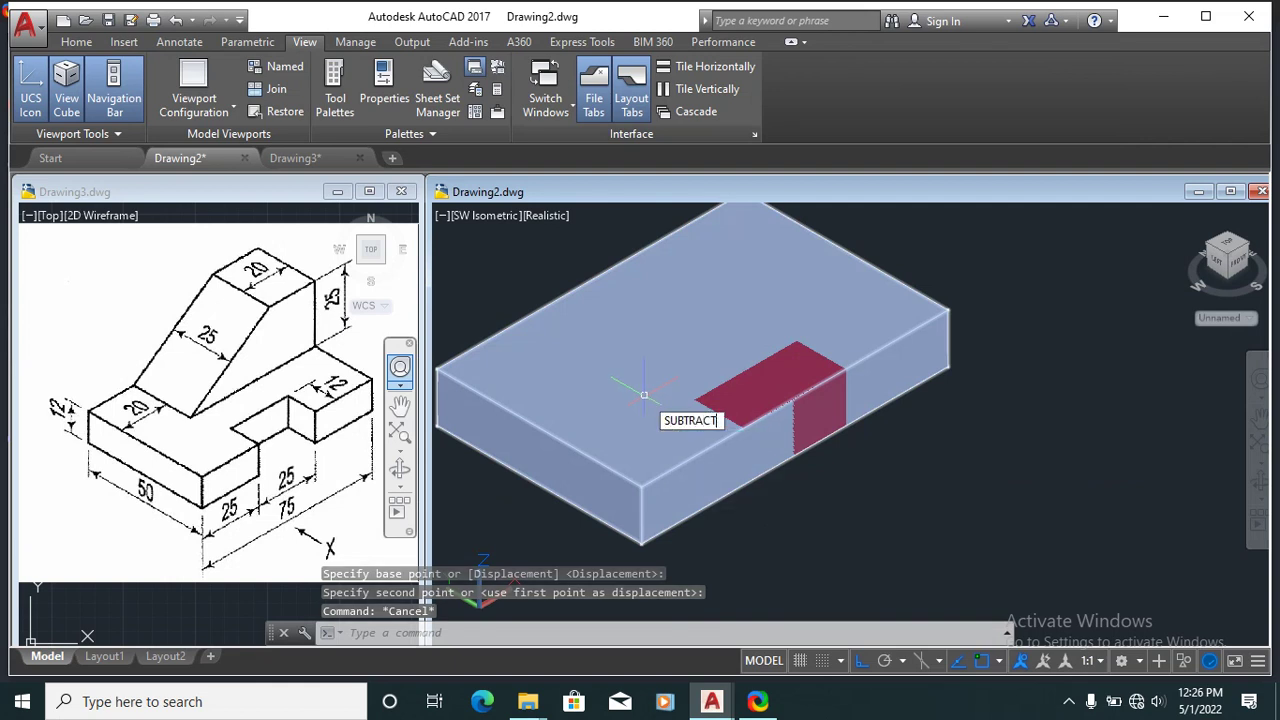
key(Return)
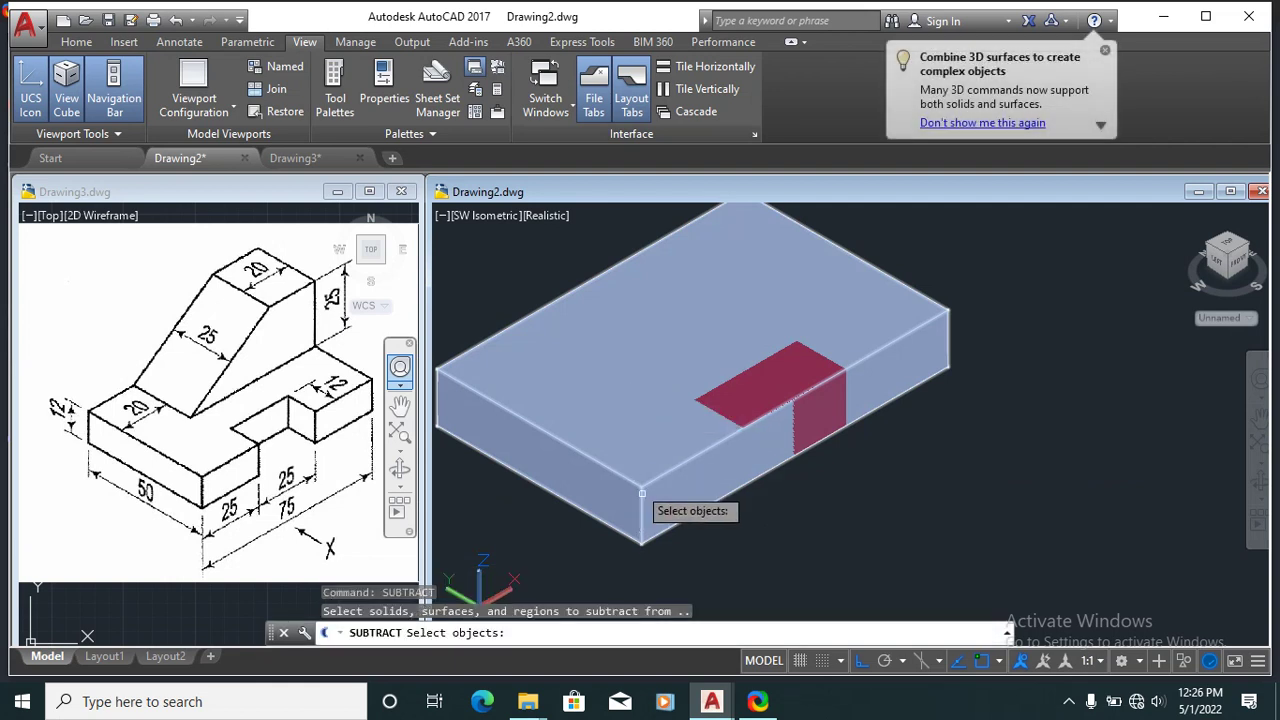
scroll(700, 540, down, 2)
scroll(605, 554, up, 3)
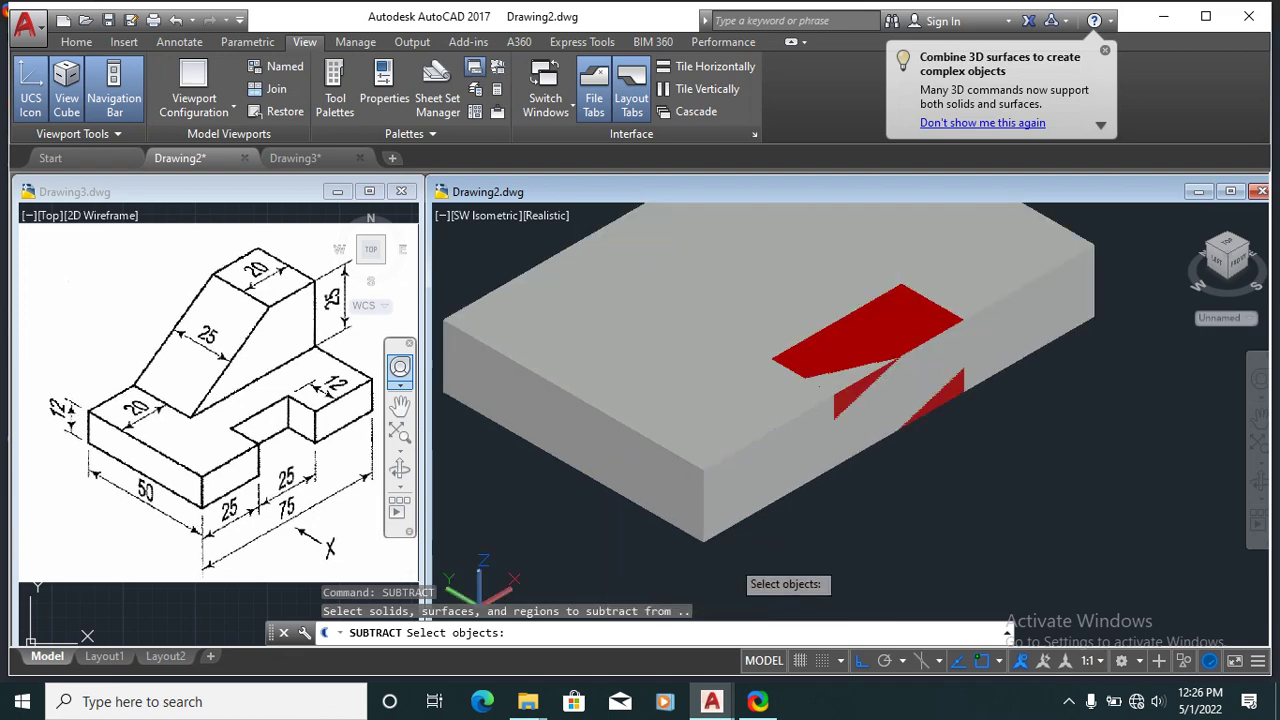
drag(752, 578, 710, 518)
key(Return)
scroll(894, 480, down, 2)
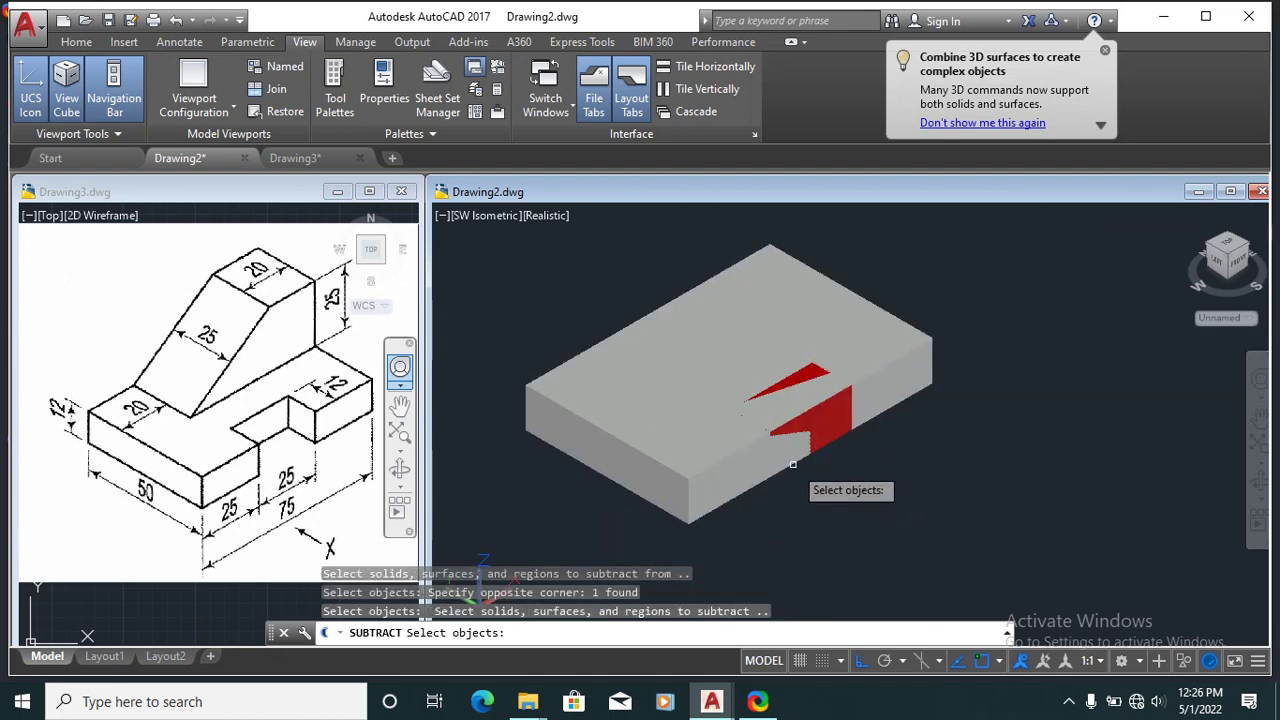
scroll(839, 494, up, 2)
Step: Select only the red box and subtract it, notching a slot into the slab
click(839, 494)
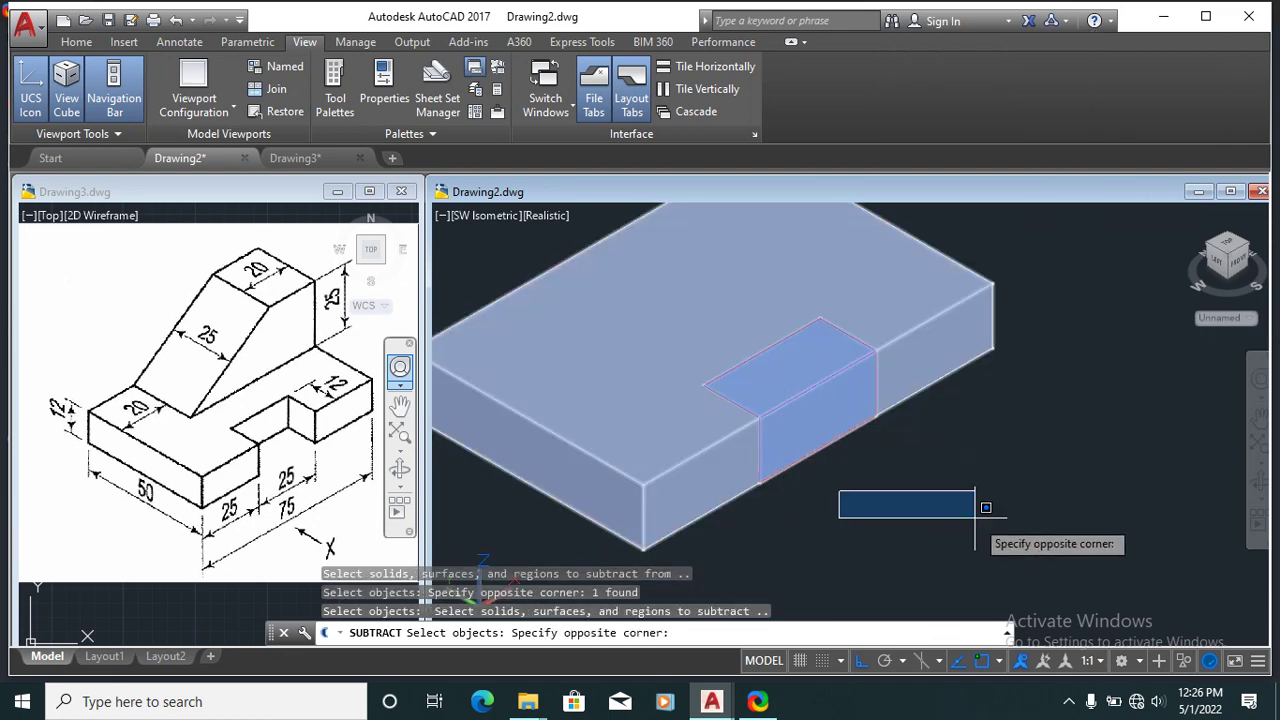
click(965, 514)
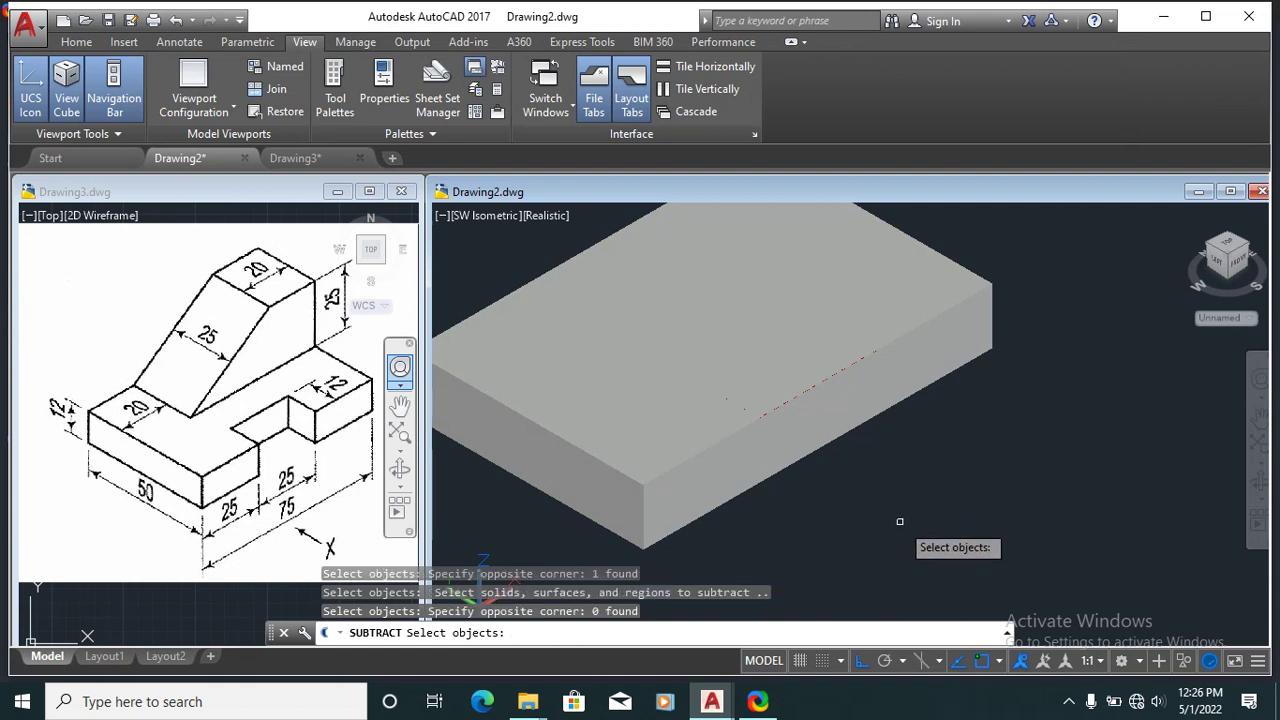
click(884, 523)
click(735, 374)
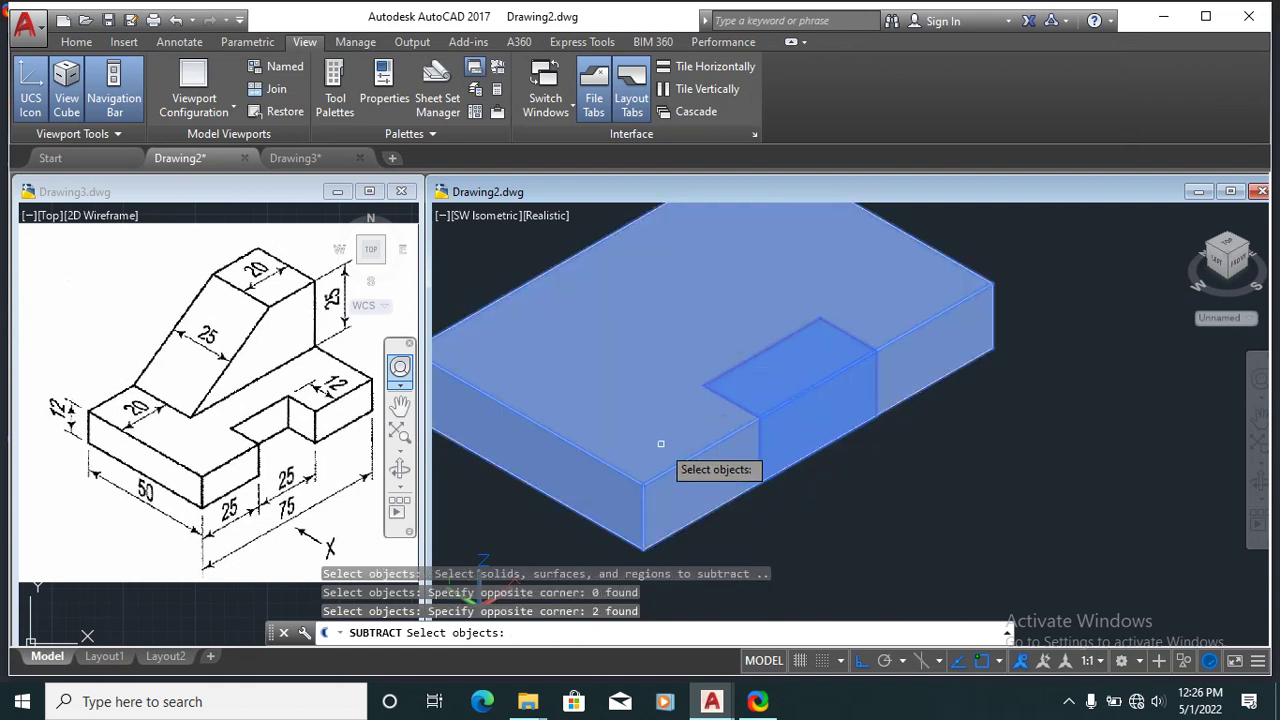
shift+click(624, 439)
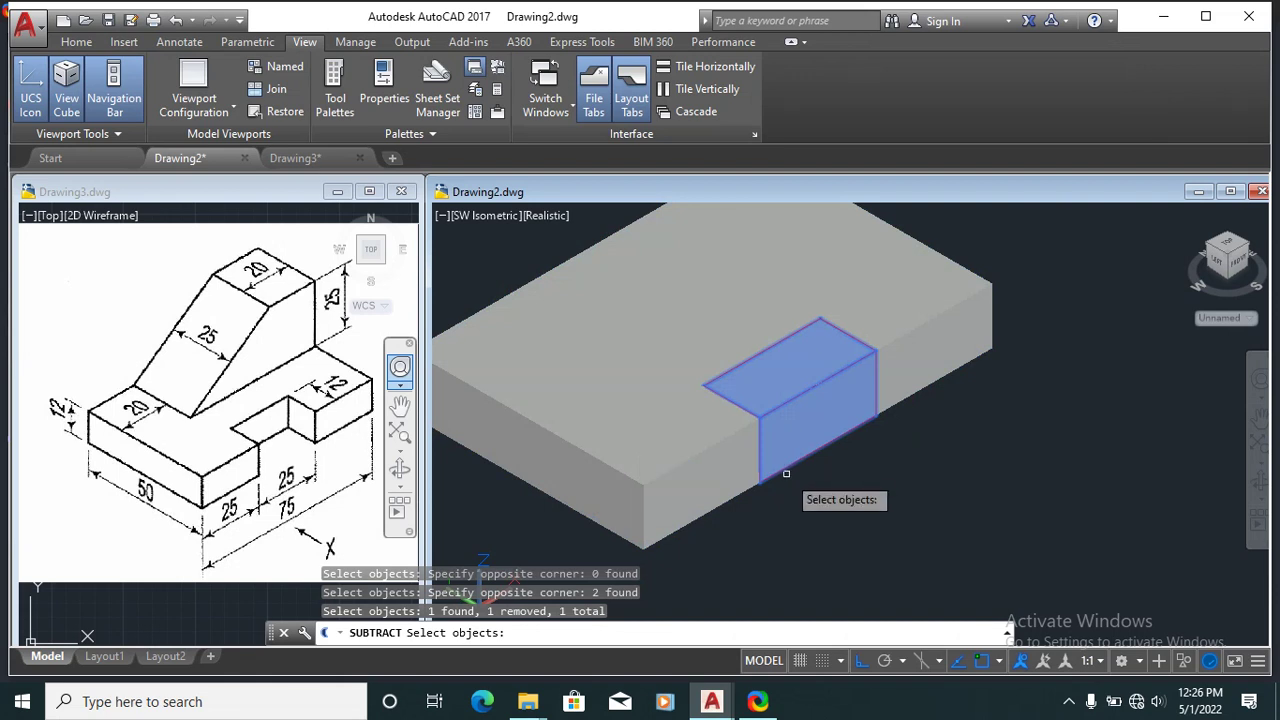
shift+middle_drag(786, 473, 754, 534)
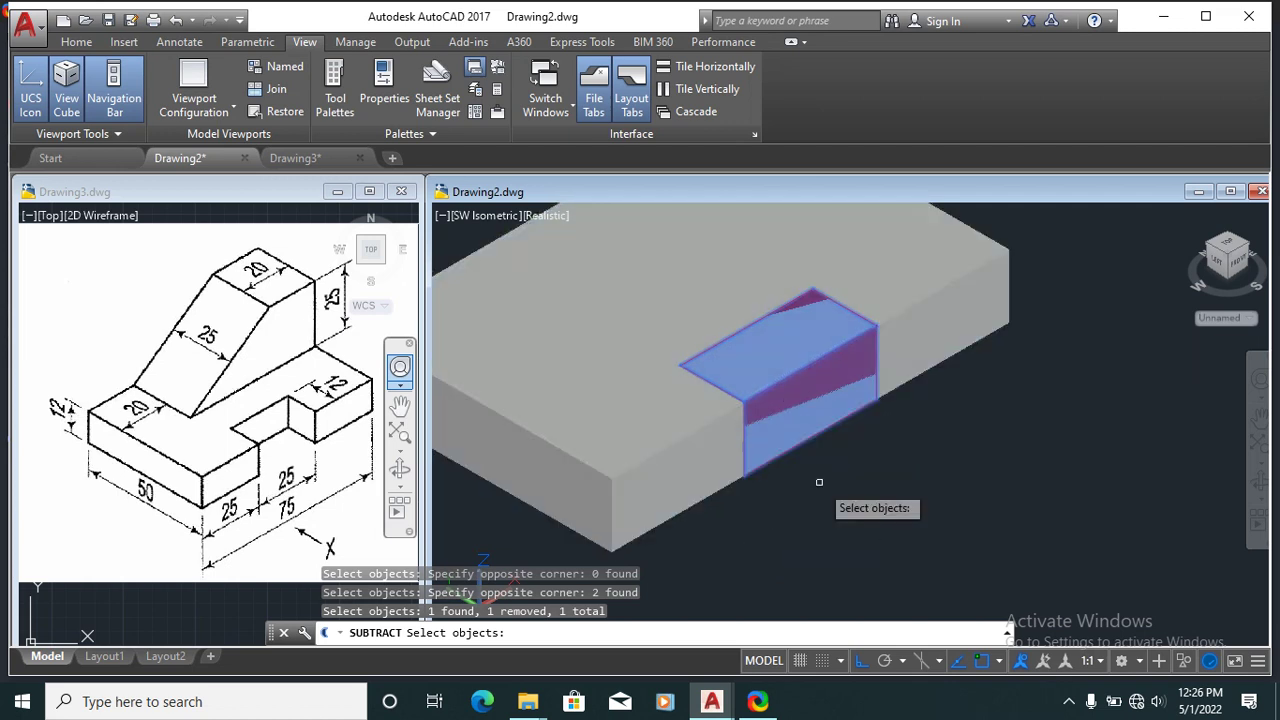
key(Return)
scroll(732, 458, down, 2)
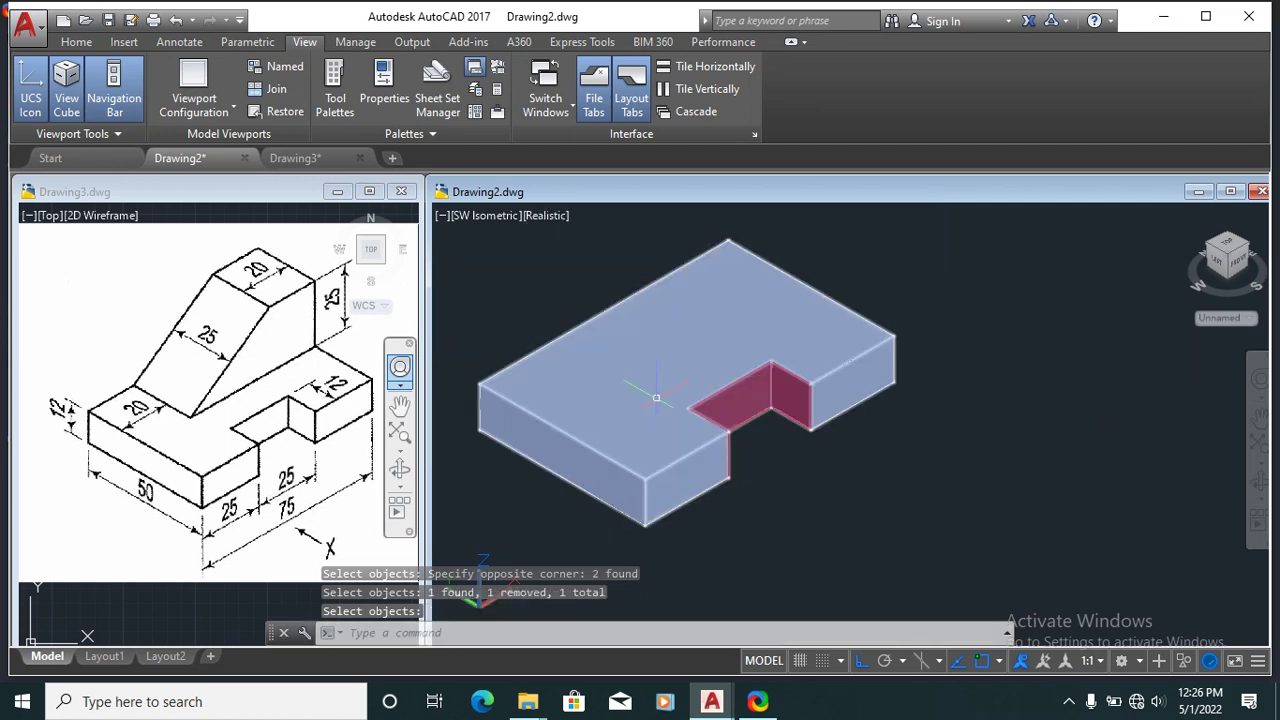
key(Escape)
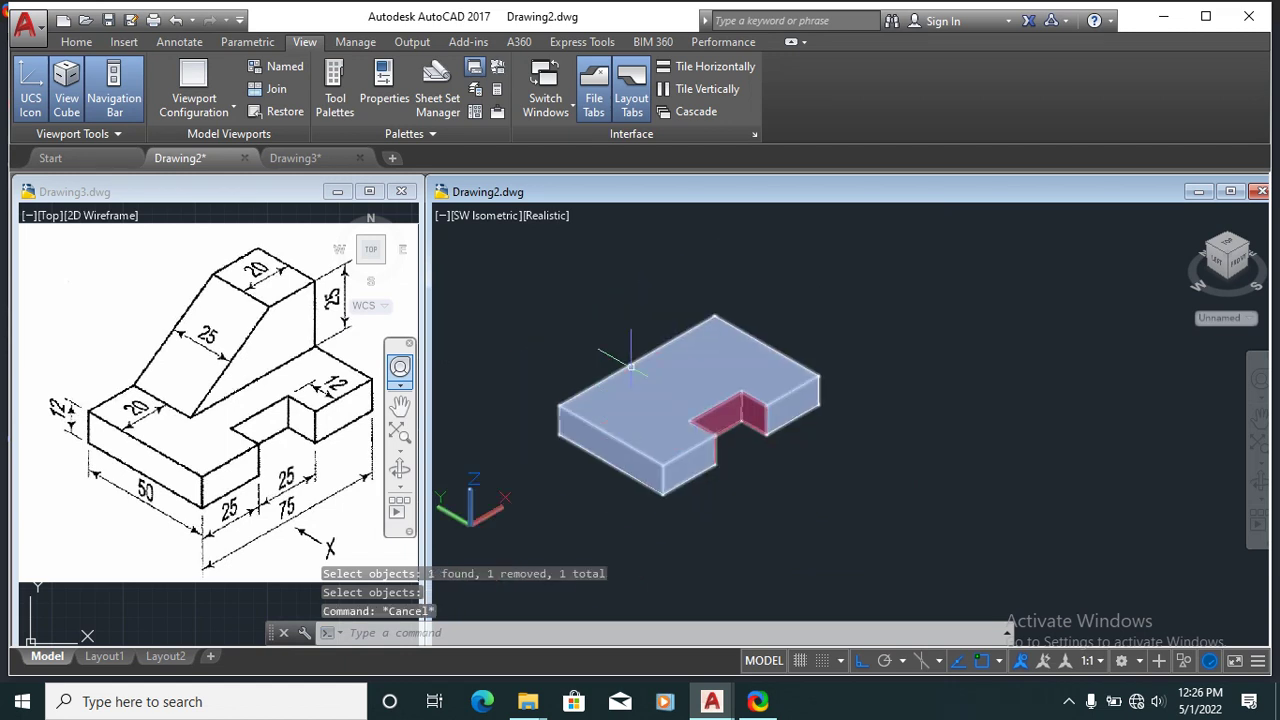
scroll(640, 340, down, 1)
Step: Make a first line attempt from the slab's back corner and abandon the mistaken 55-unit segment
text(L)
key(Return)
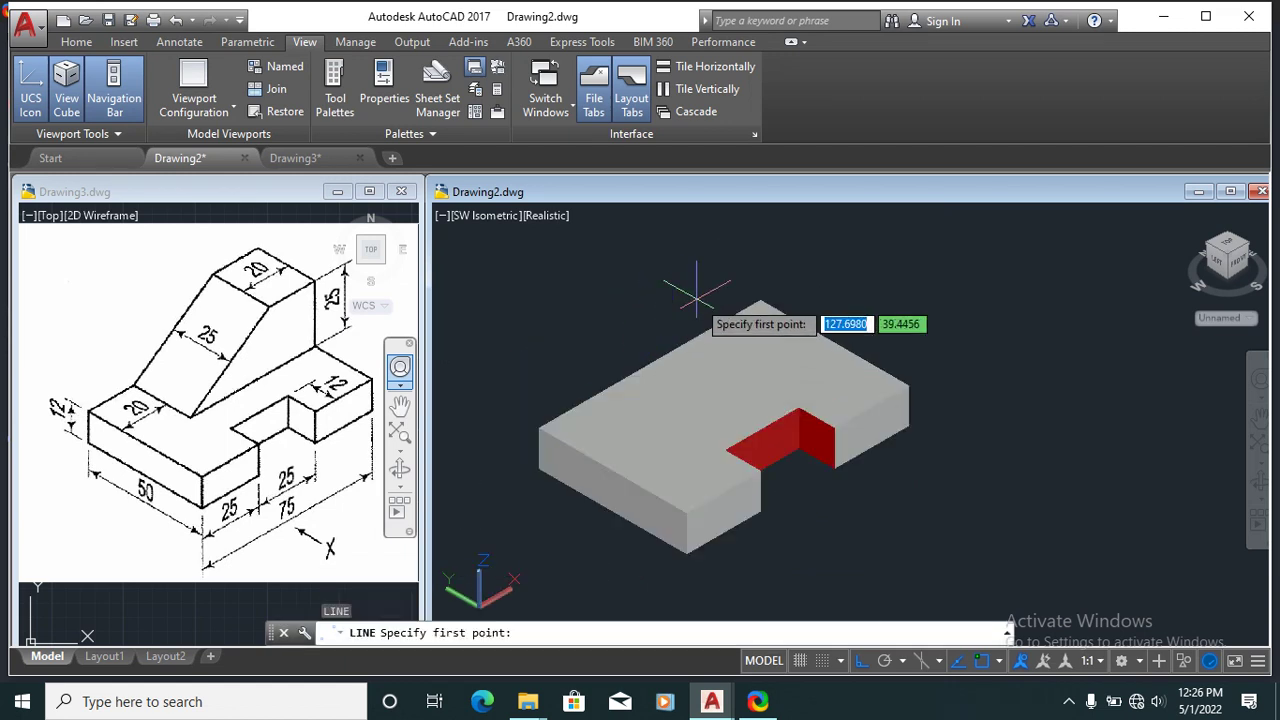
scroll(780, 301, up, 1)
key(Escape)
text(L)
key(Return)
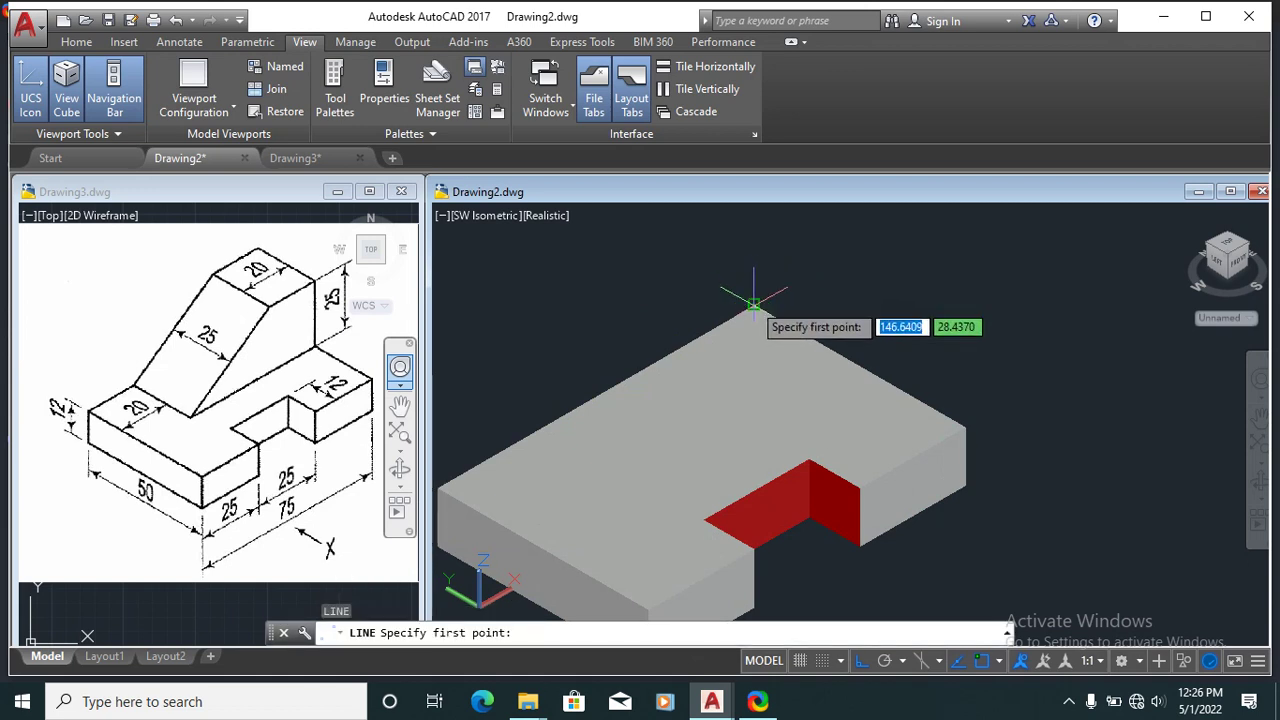
click(754, 304)
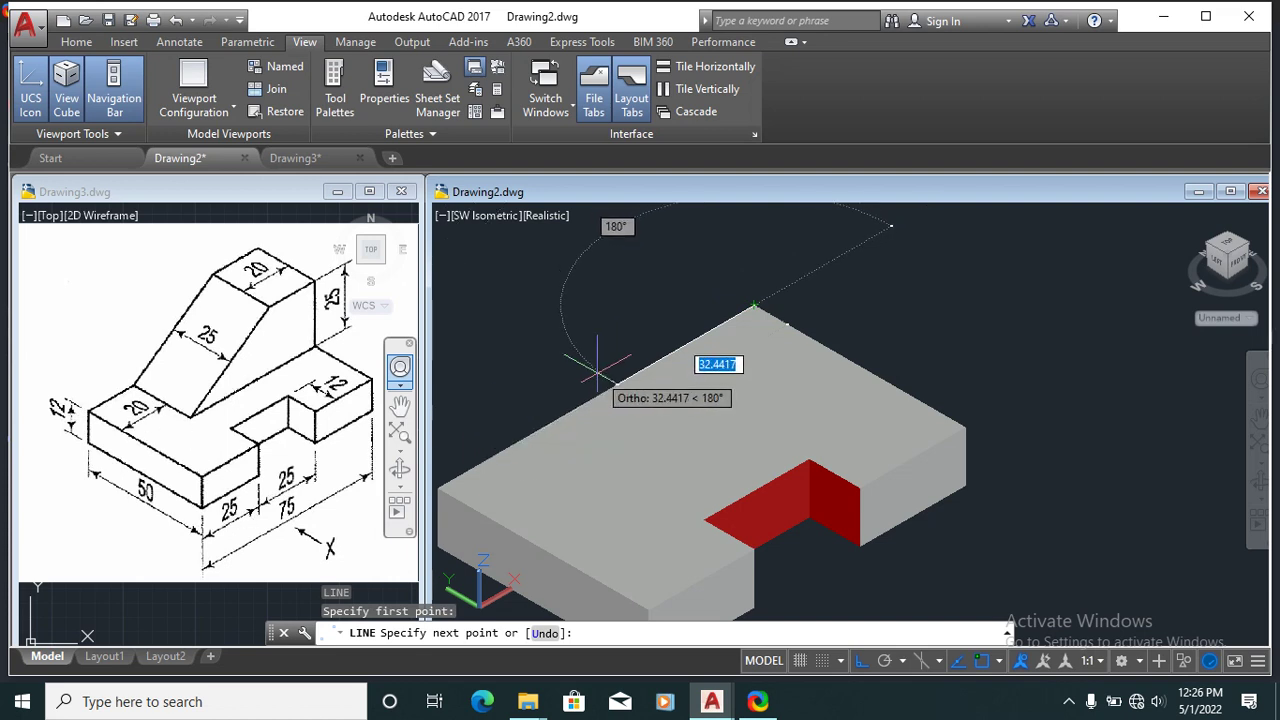
text(55)
key(Return)
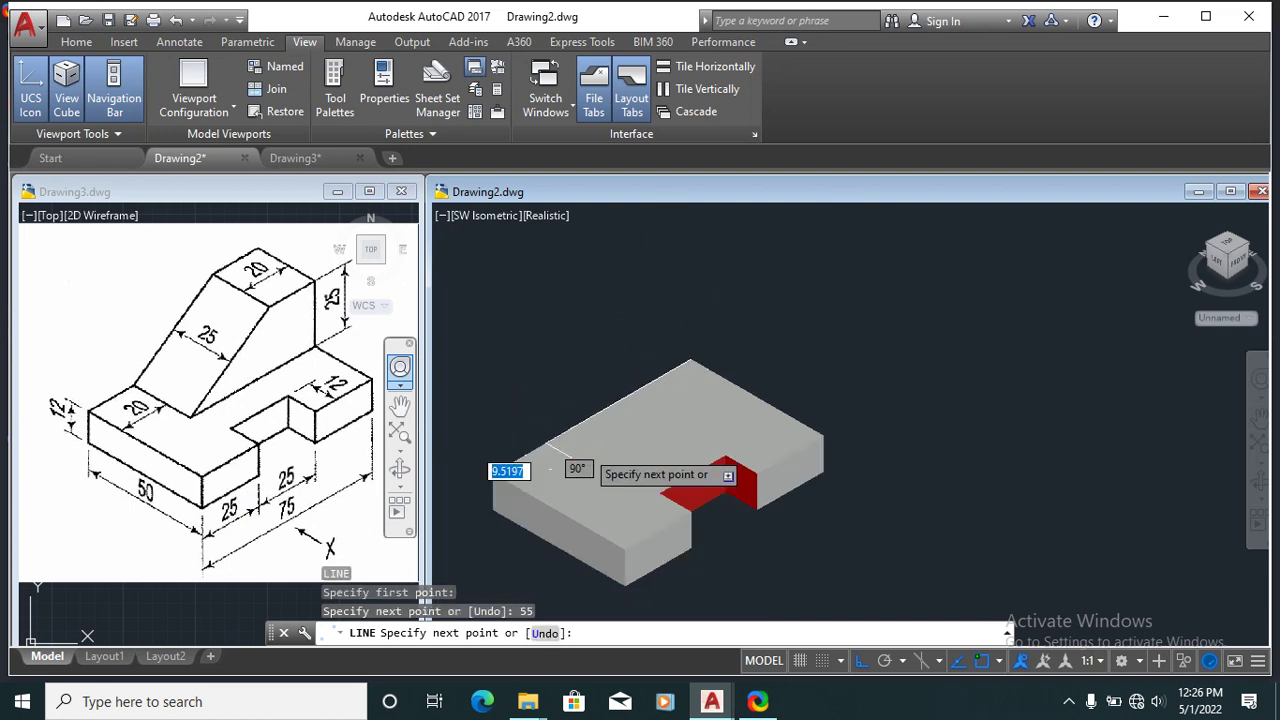
scroll(578, 462, down, 1)
key(Escape)
scroll(660, 320, up, 2)
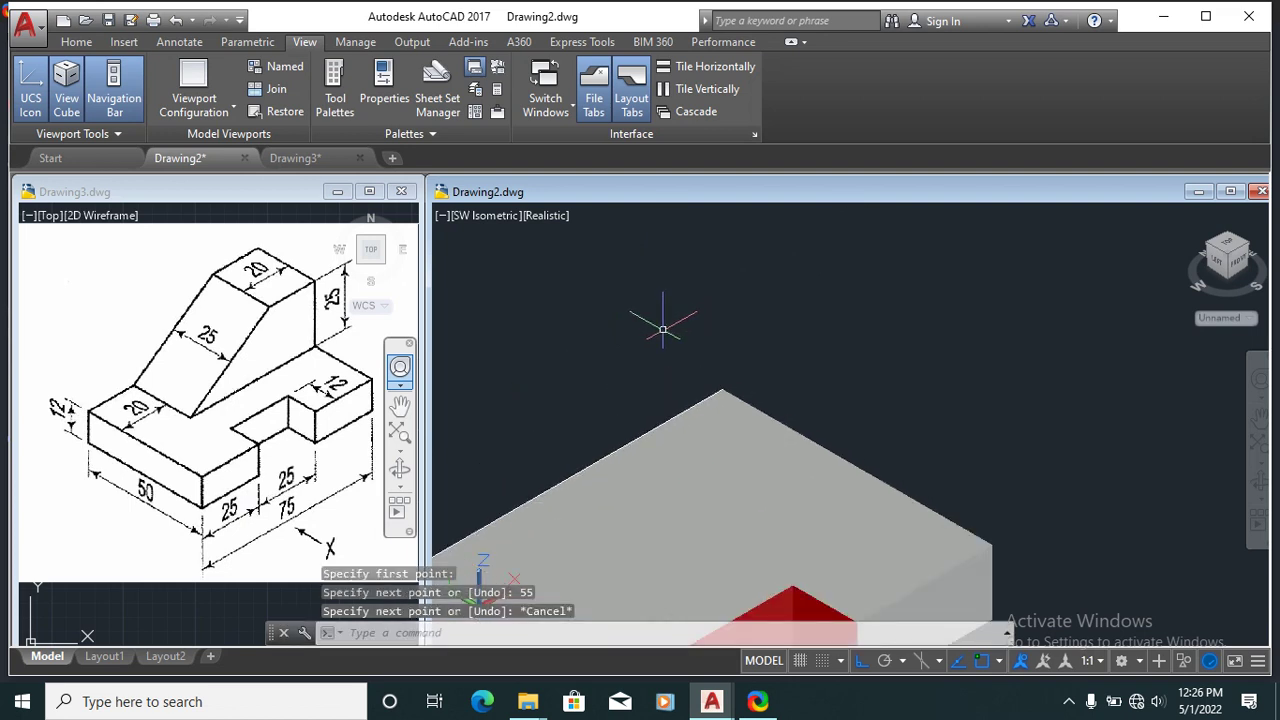
Step: Draw the profile lines: 25 up, 20 across, then slope down to the slab top
key(Return)
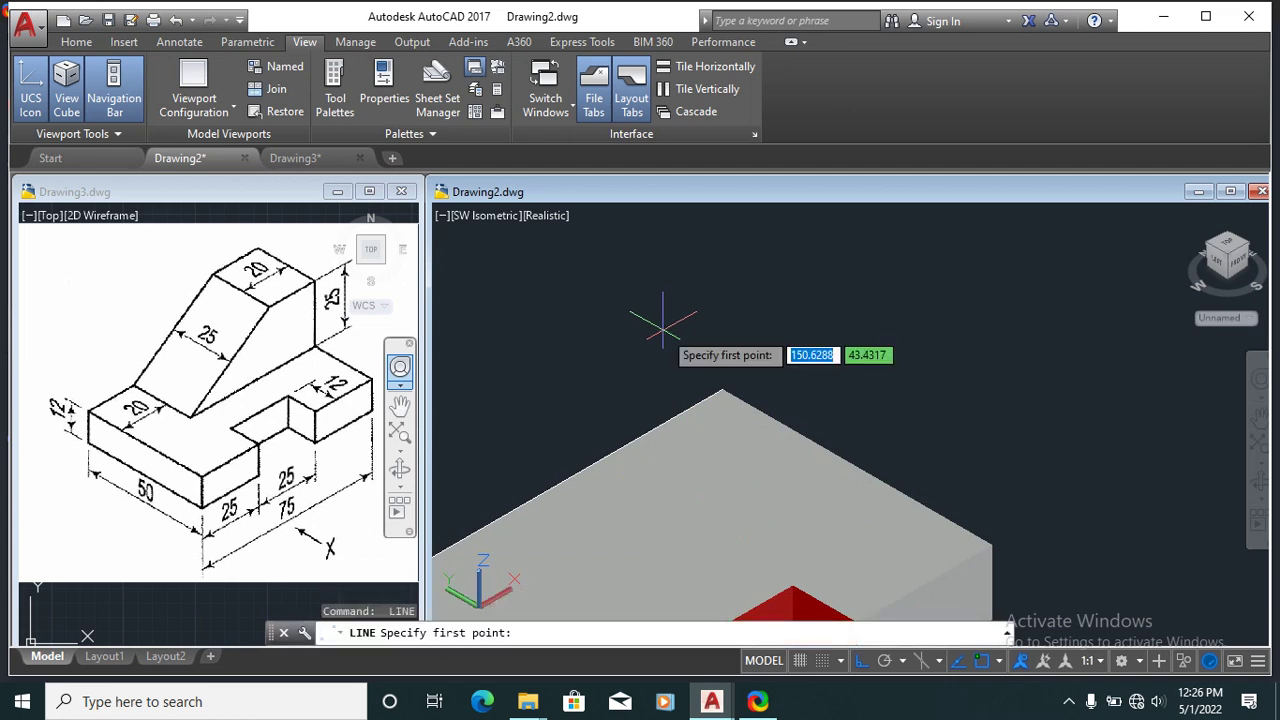
click(722, 387)
scroll(722, 390, down, 2)
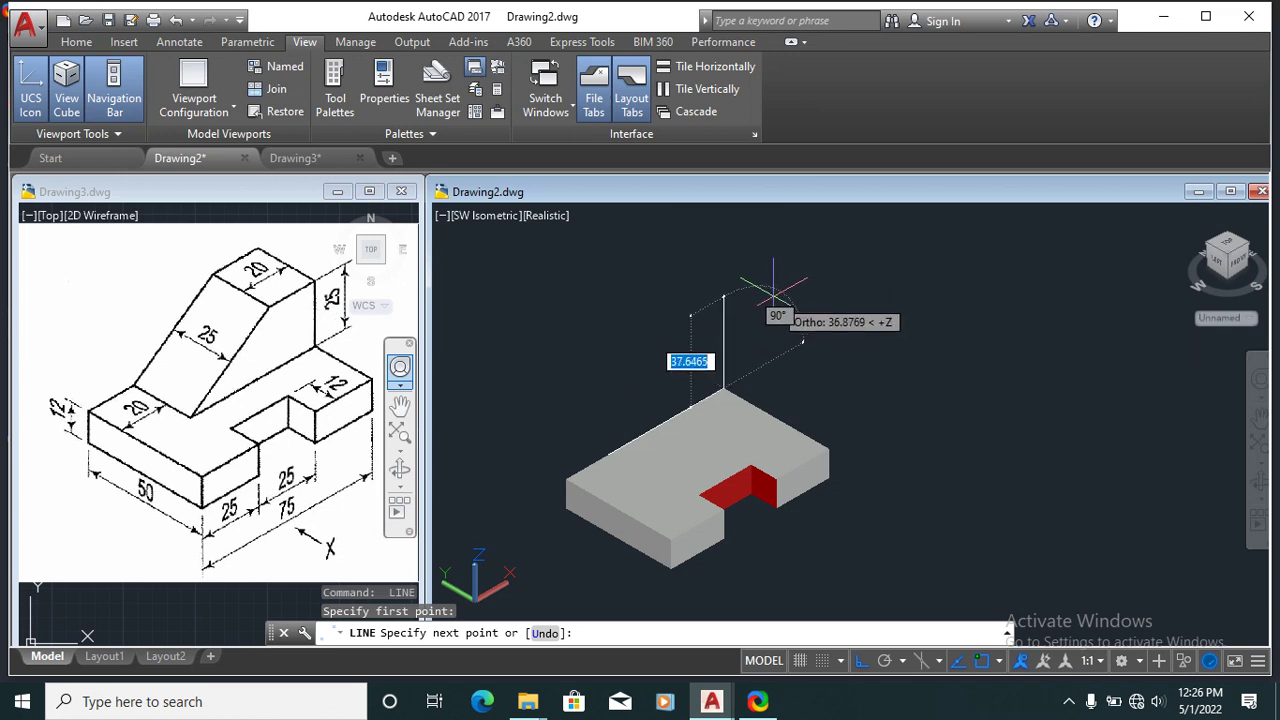
text(25)
key(Return)
scroll(740, 288, up, 2)
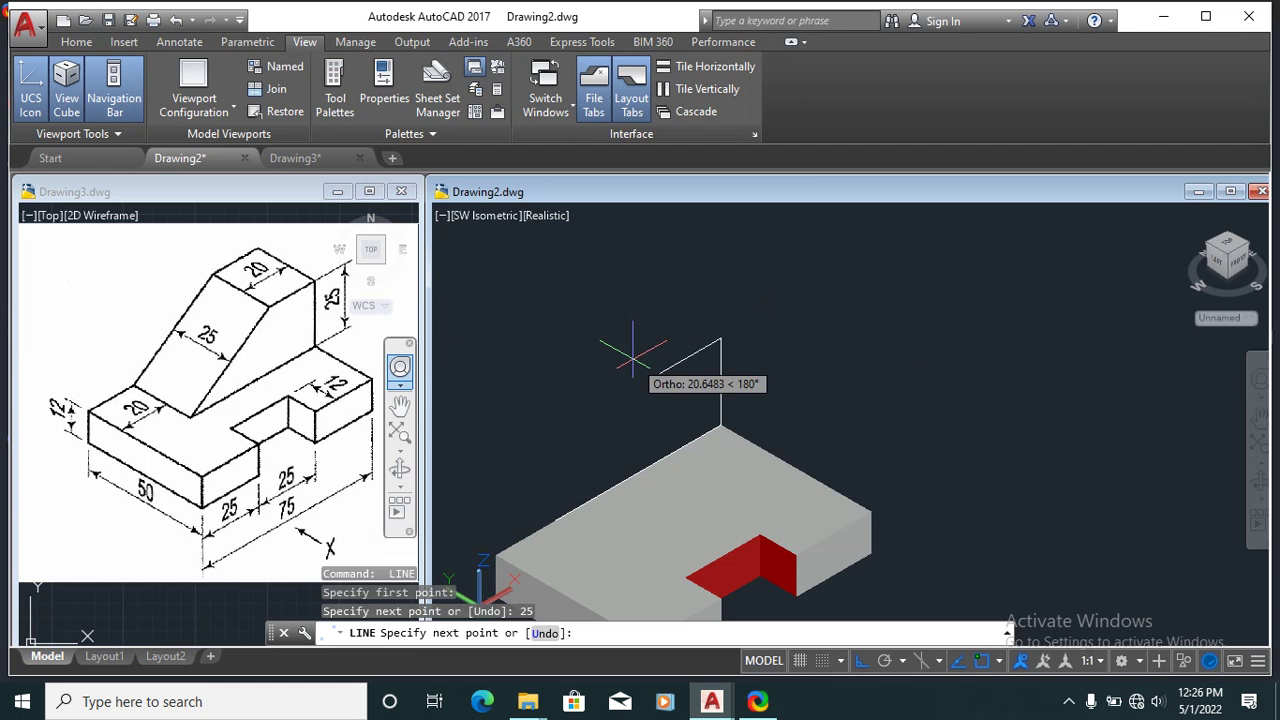
text(20)
key(Return)
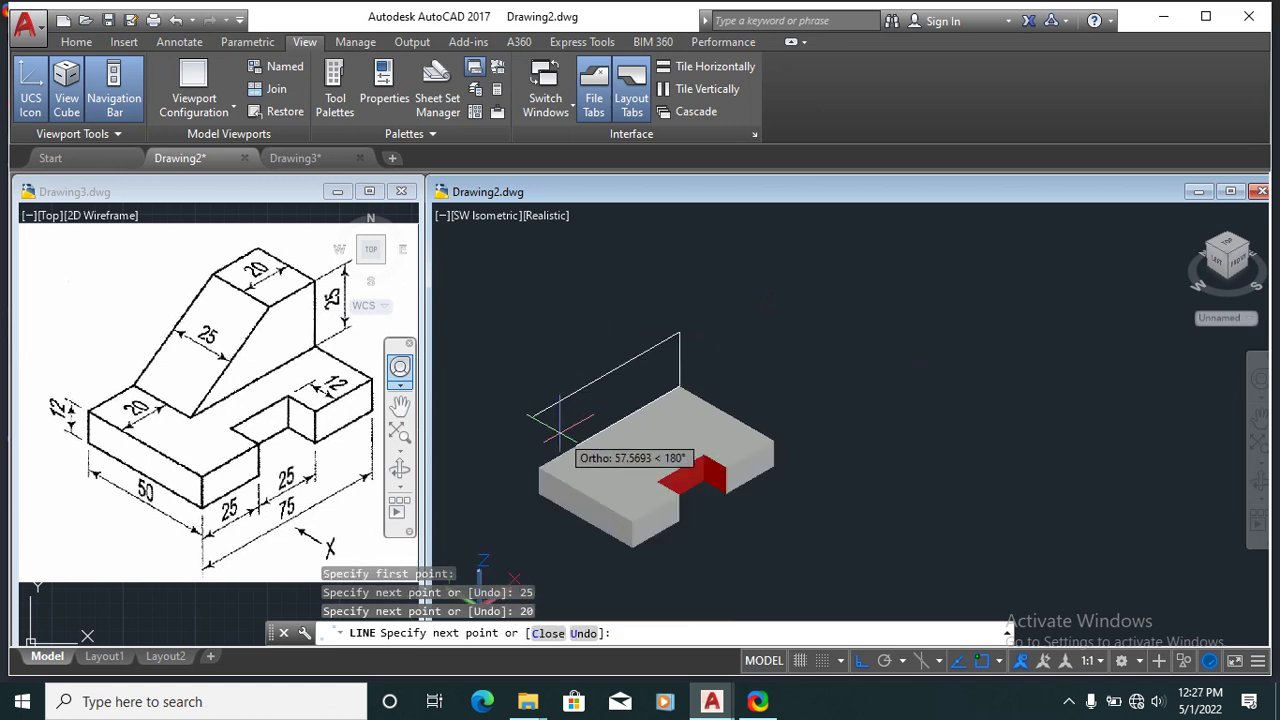
scroll(590, 415, up, 2)
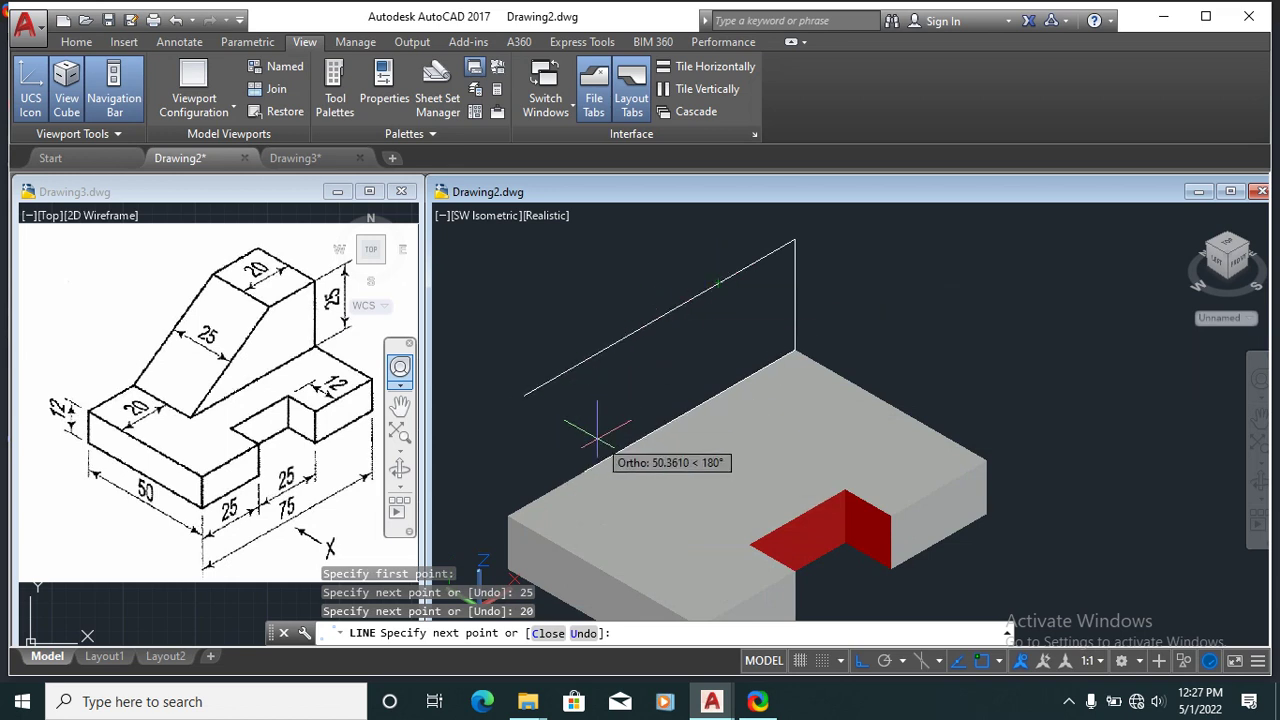
click(583, 470)
key(Escape)
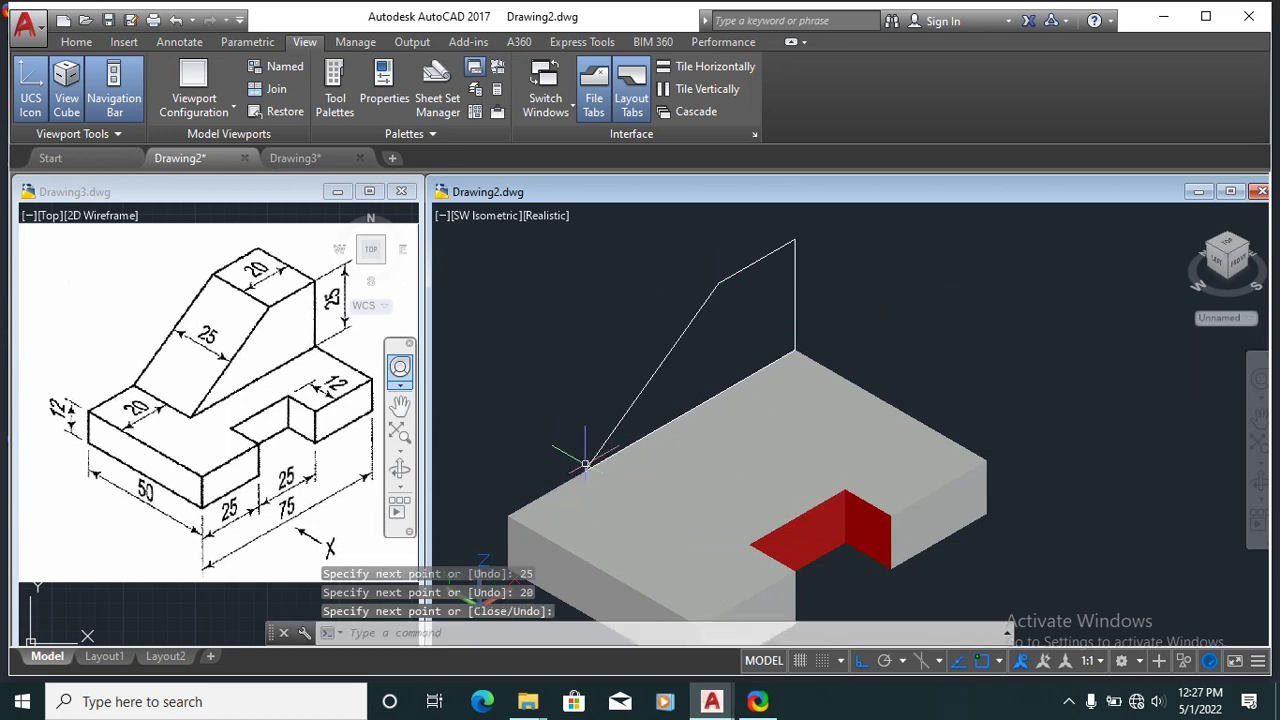
scroll(710, 305, down, 2)
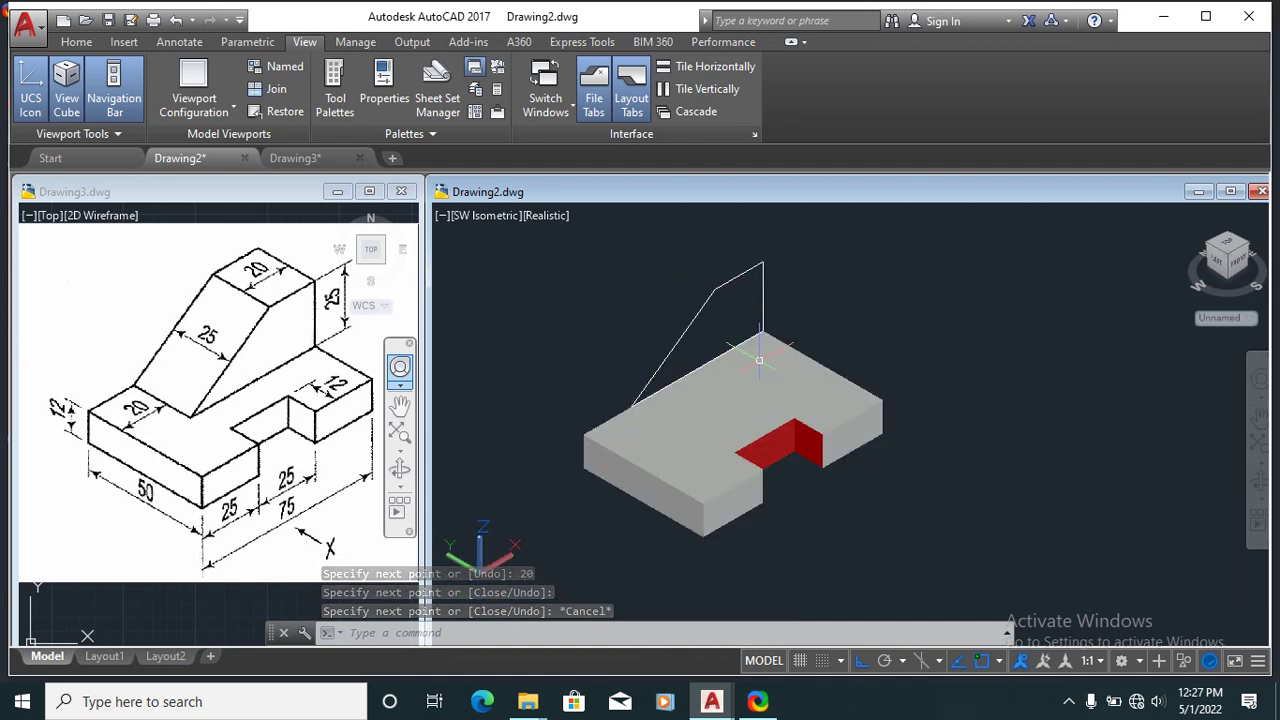
Step: Convert the four profile lines into a region, excluding the base solid
text(REG)
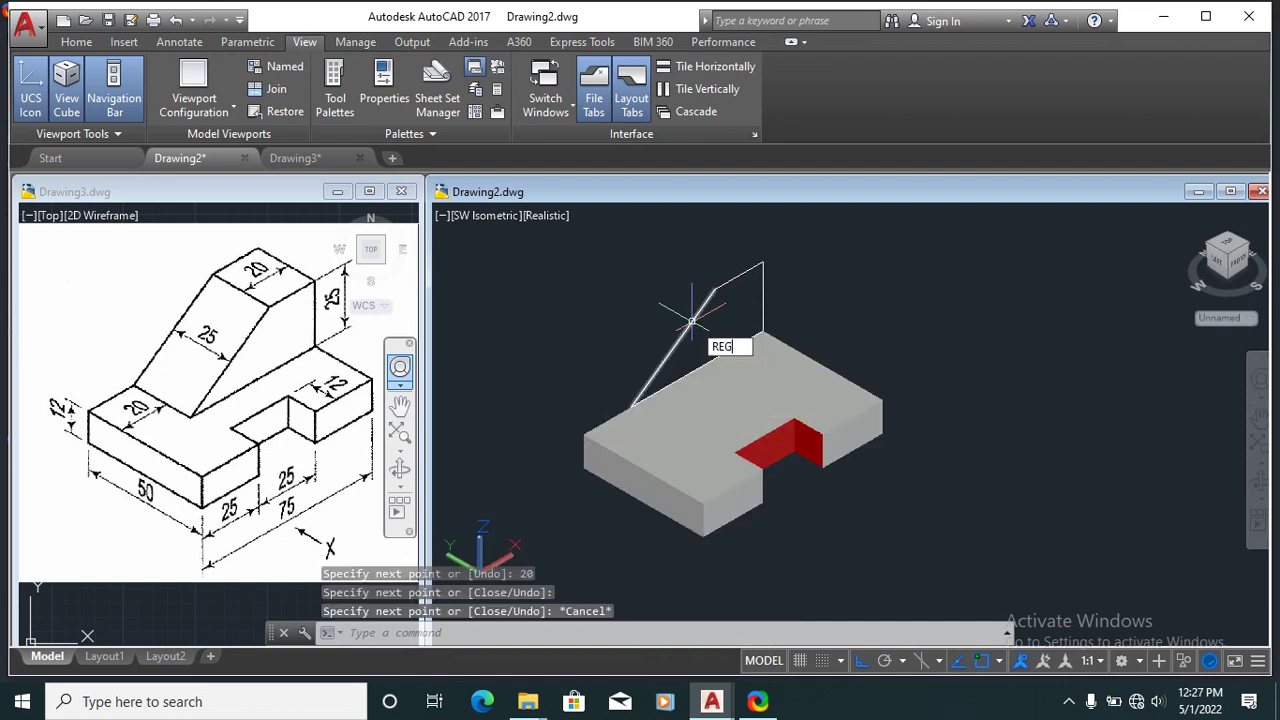
text(IOB)
key(Return)
text(RE)
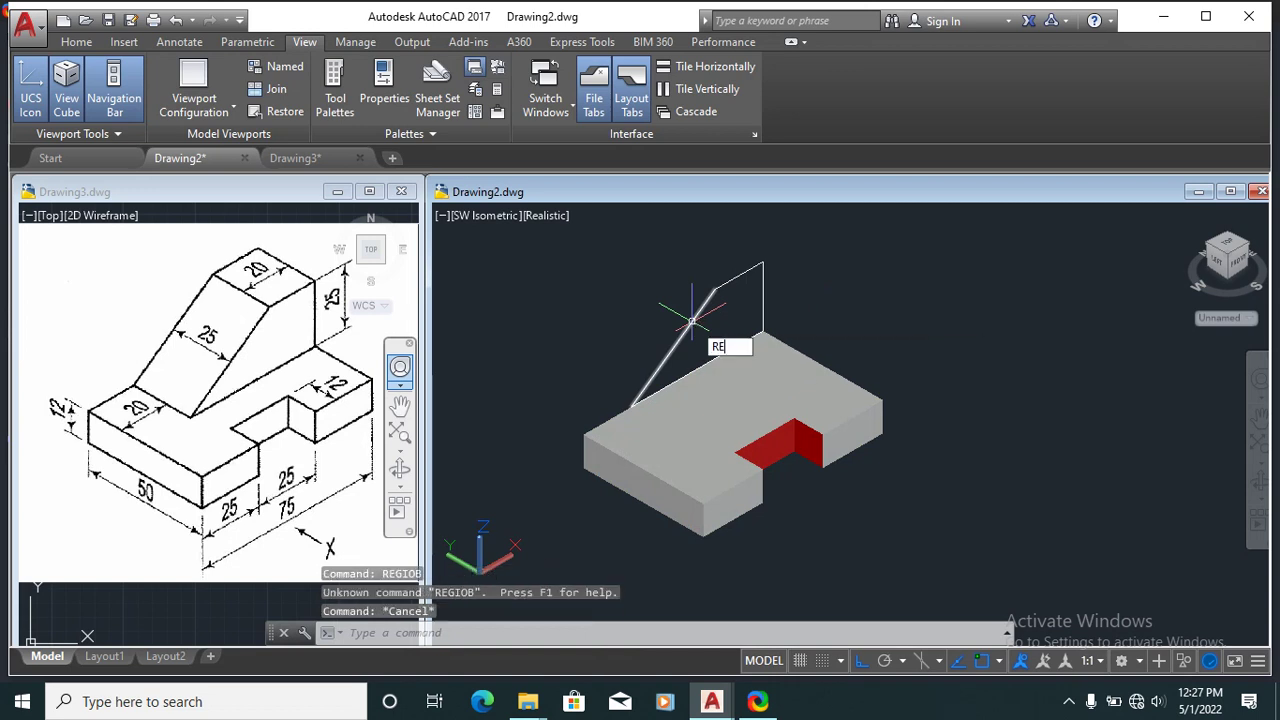
text(GION)
key(Return)
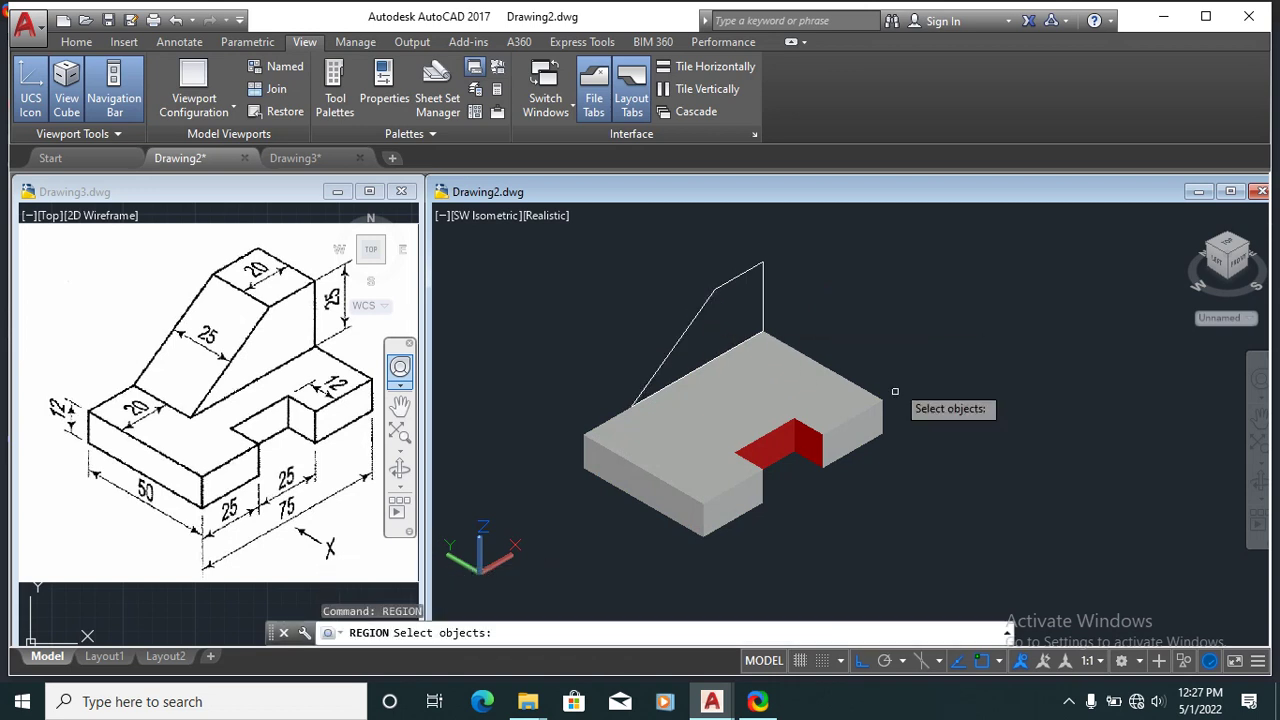
click(927, 518)
click(575, 246)
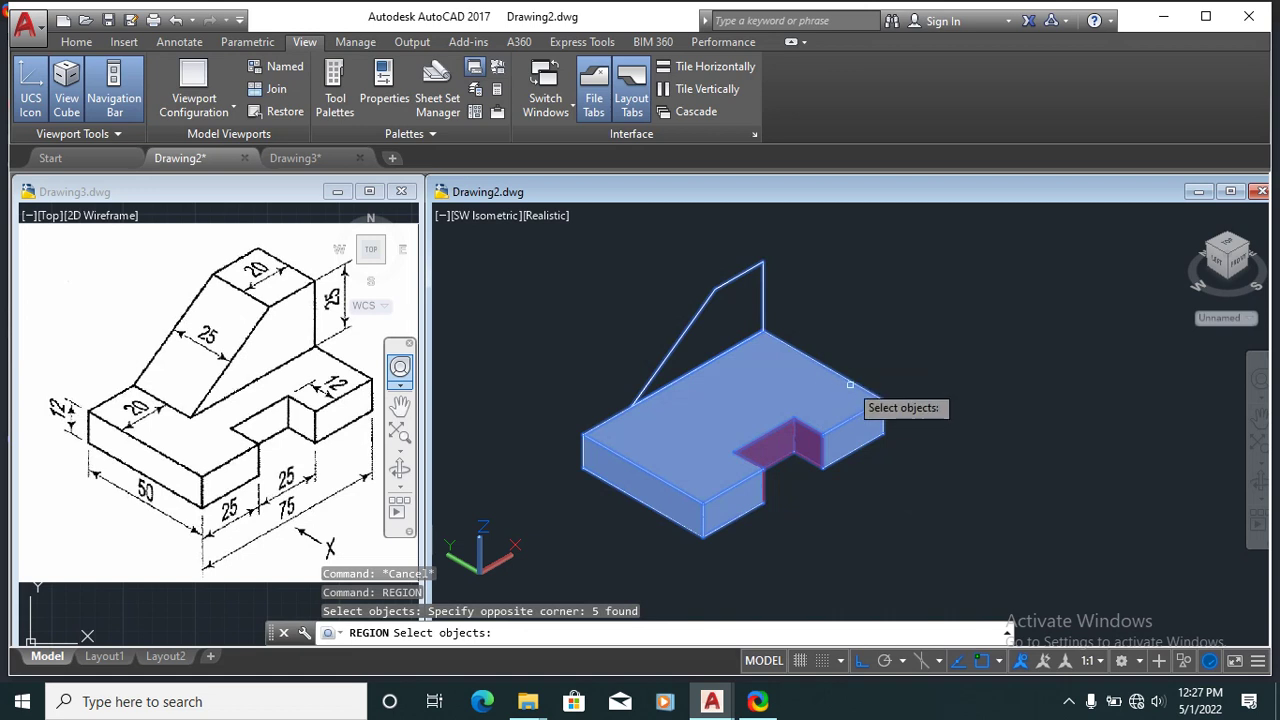
shift+click(856, 466)
shift+click(815, 410)
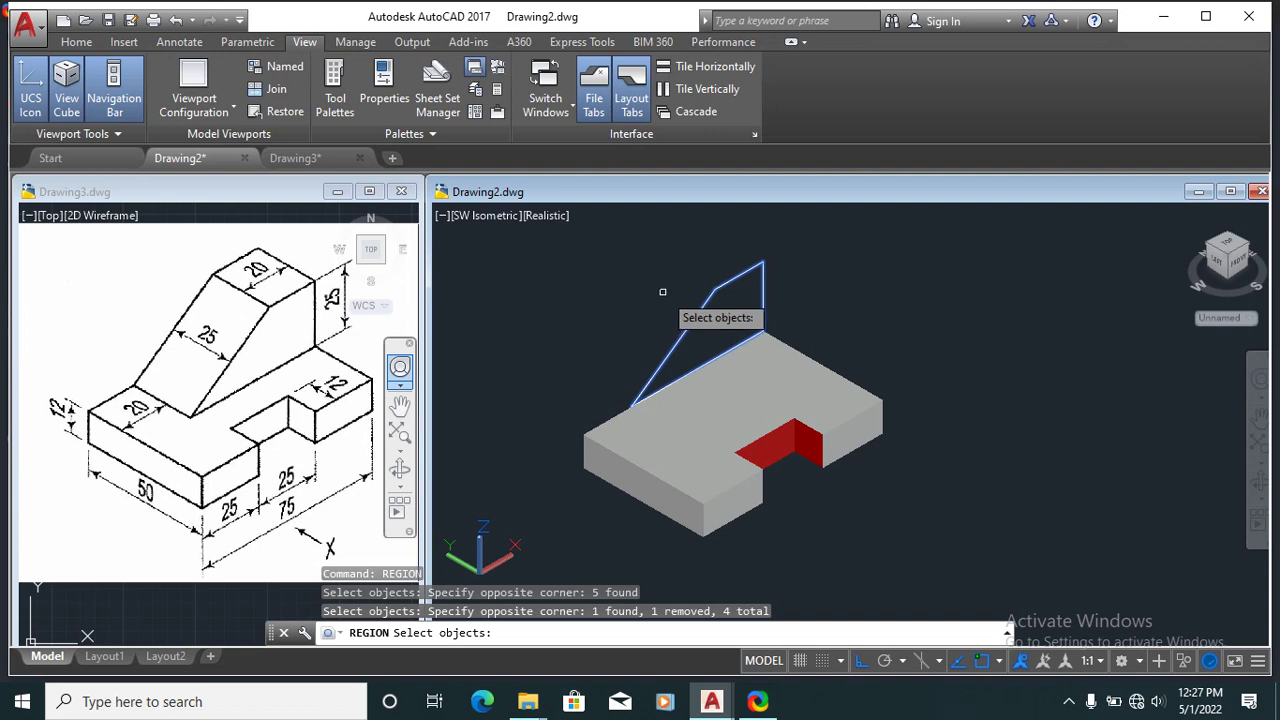
key(Return)
click(760, 297)
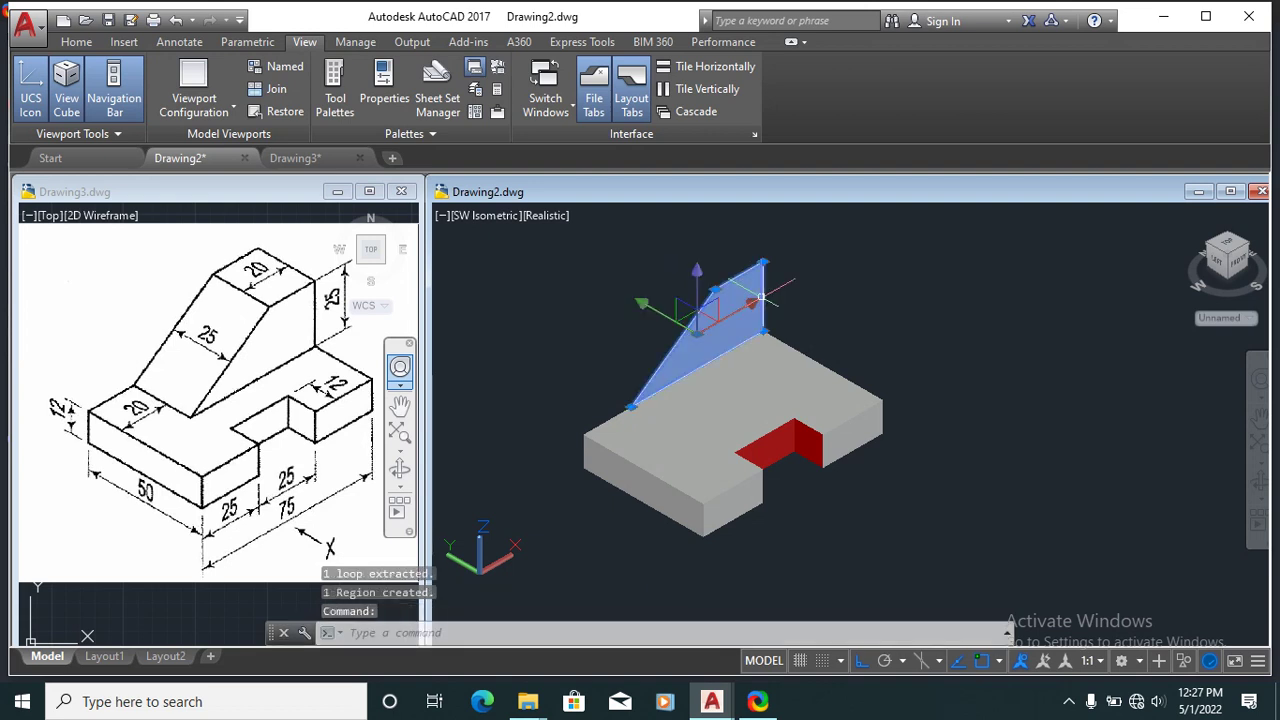
key(Escape)
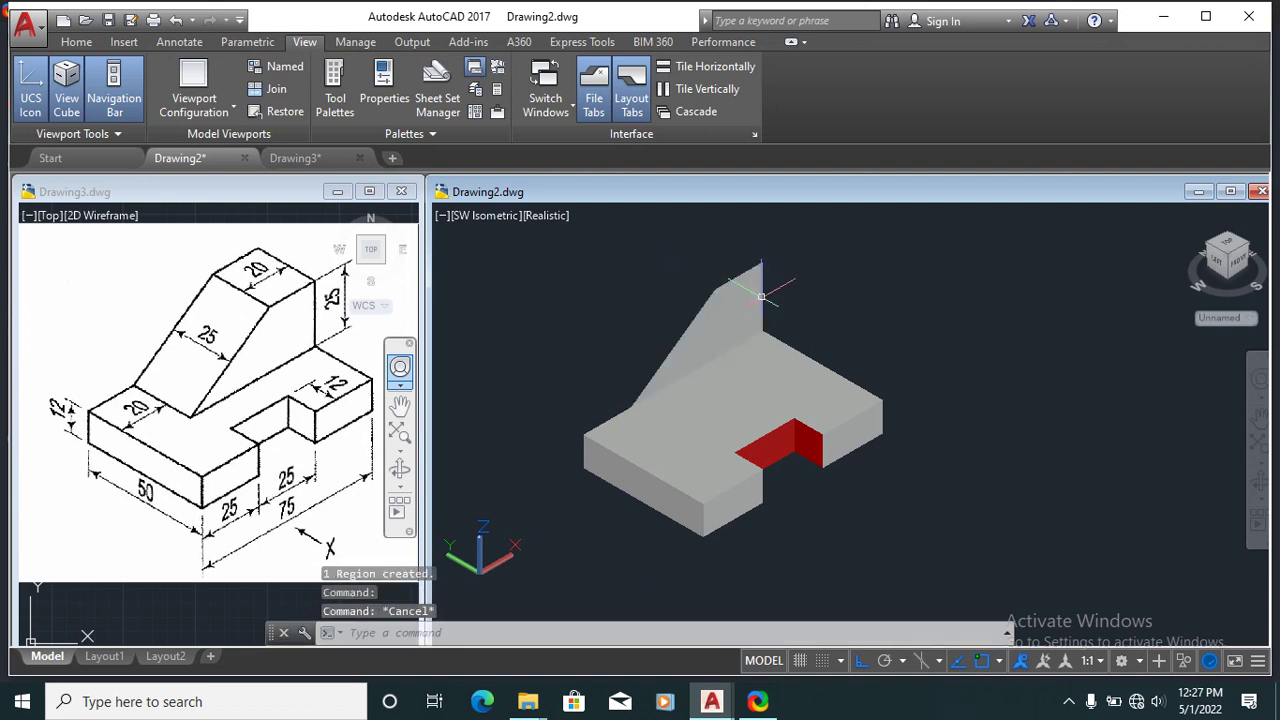
Step: Extrude the sloped region 25 units into a solid block
text(e)
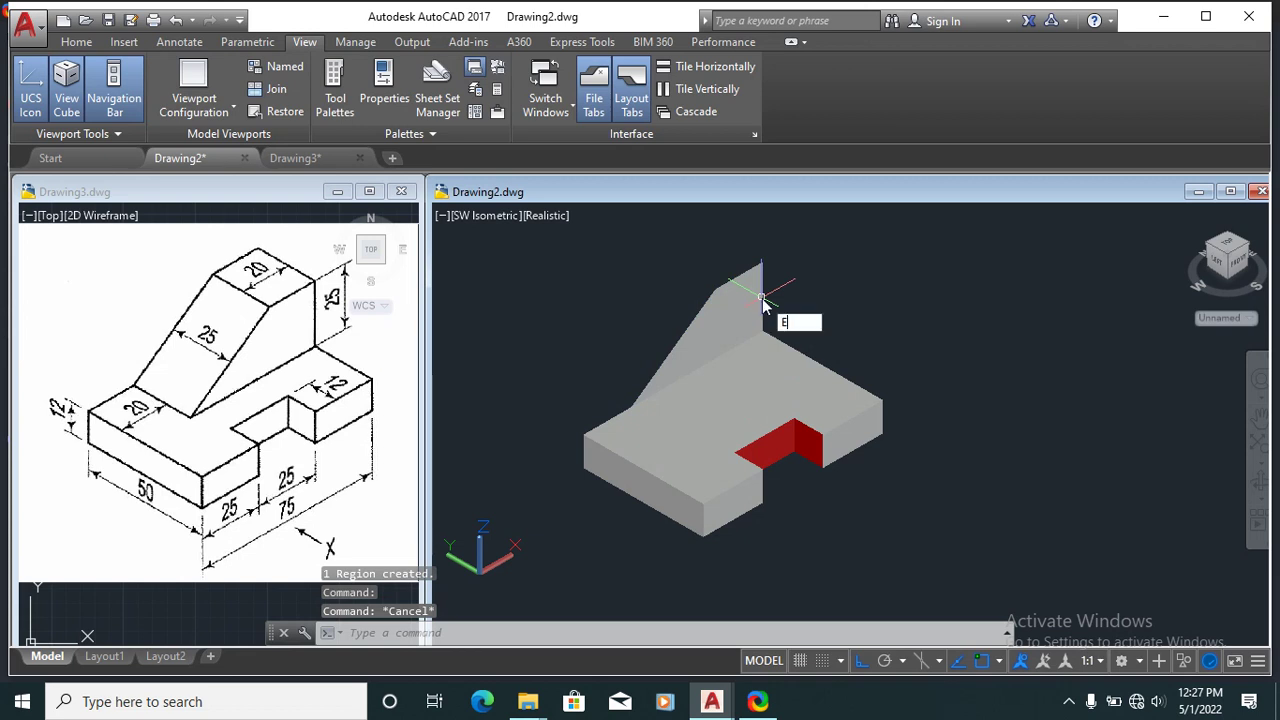
text(xt)
key(Return)
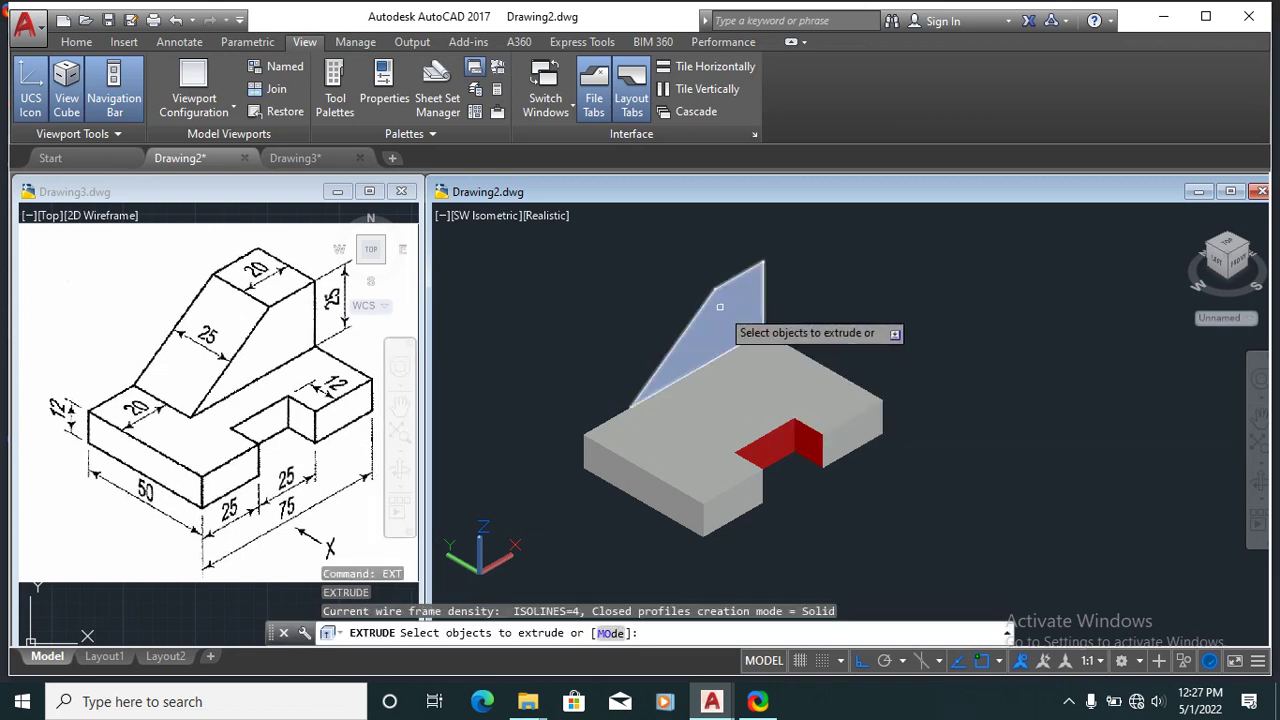
click(719, 306)
key(Return)
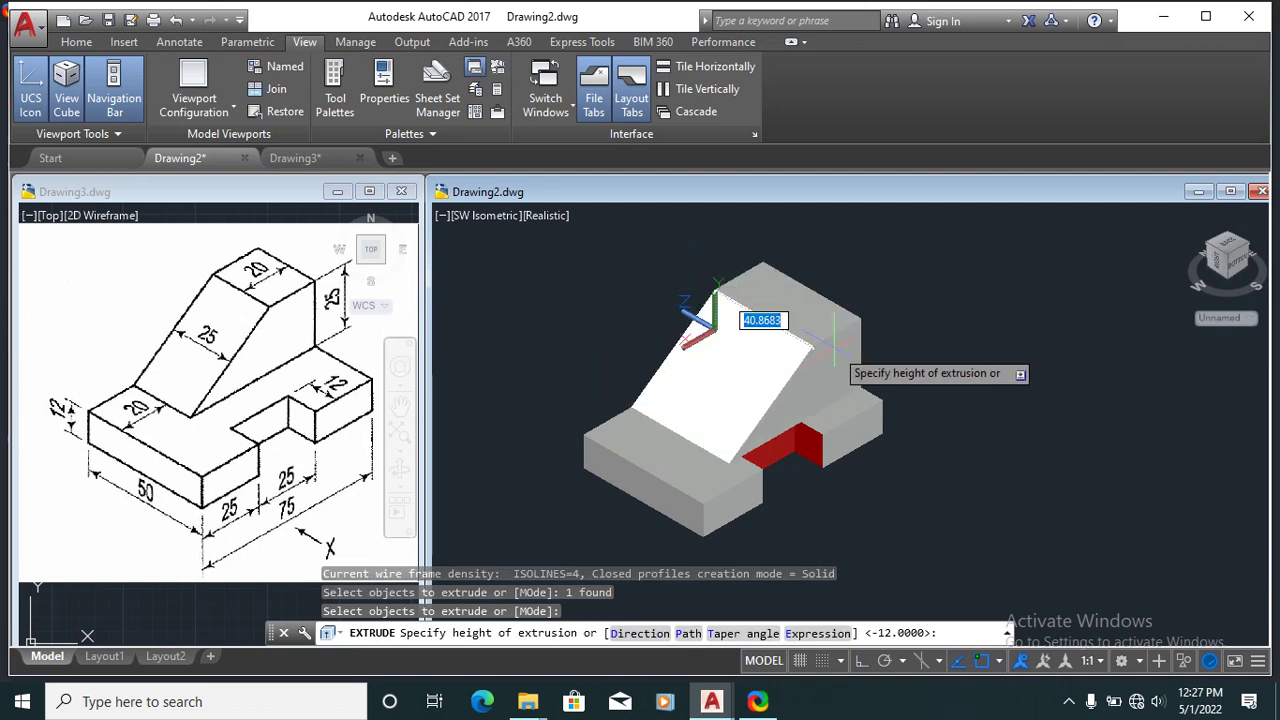
text(25)
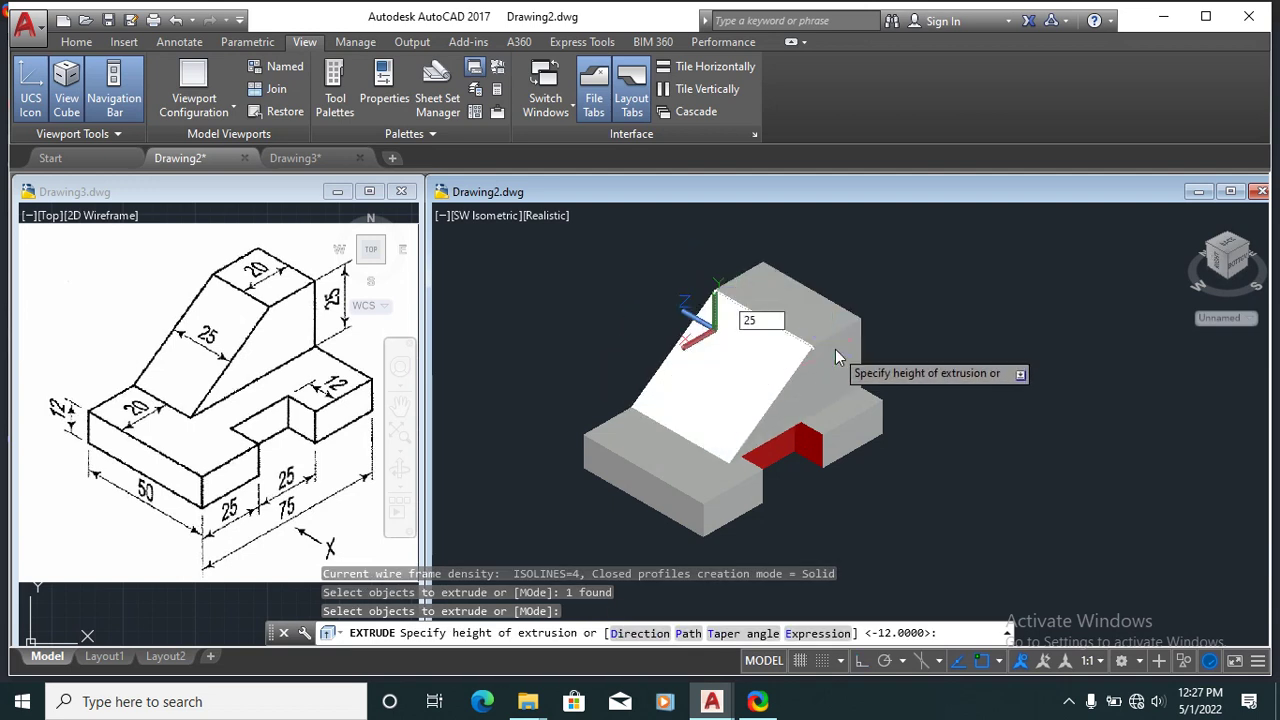
key(Return)
key(Escape)
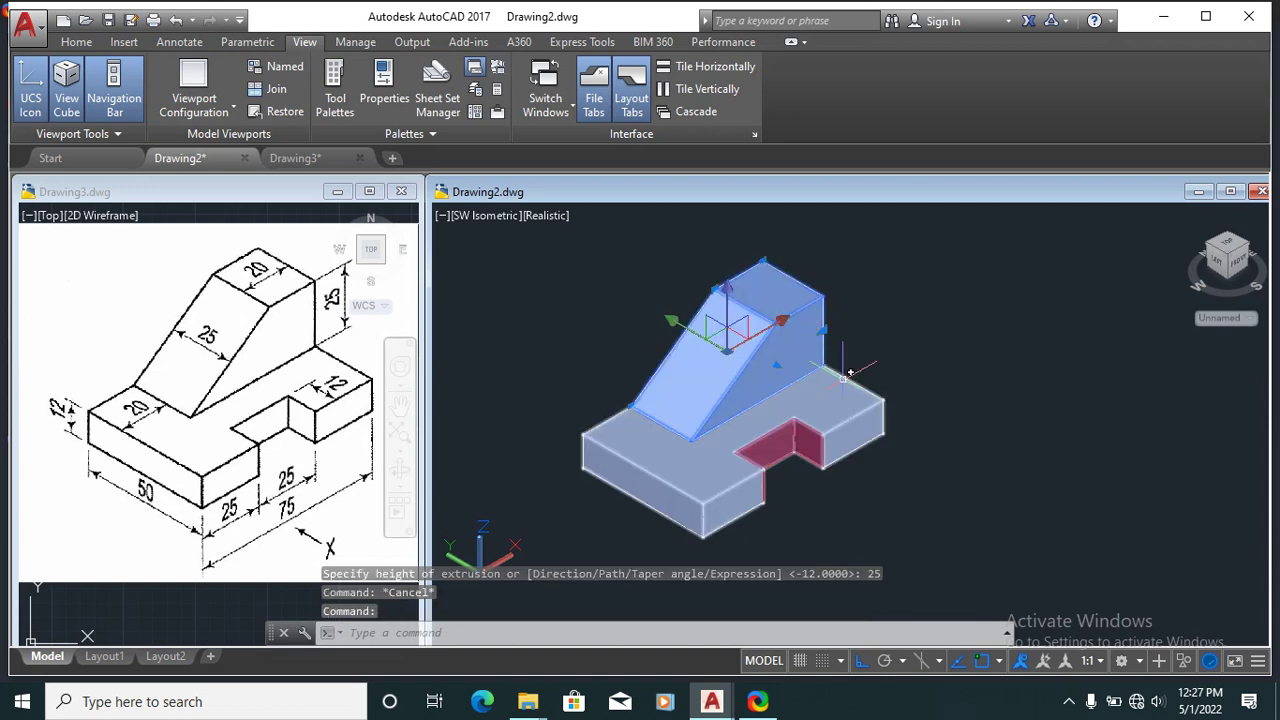
Step: Union the sloped block with the stepped base into one solid
text(UNIO)
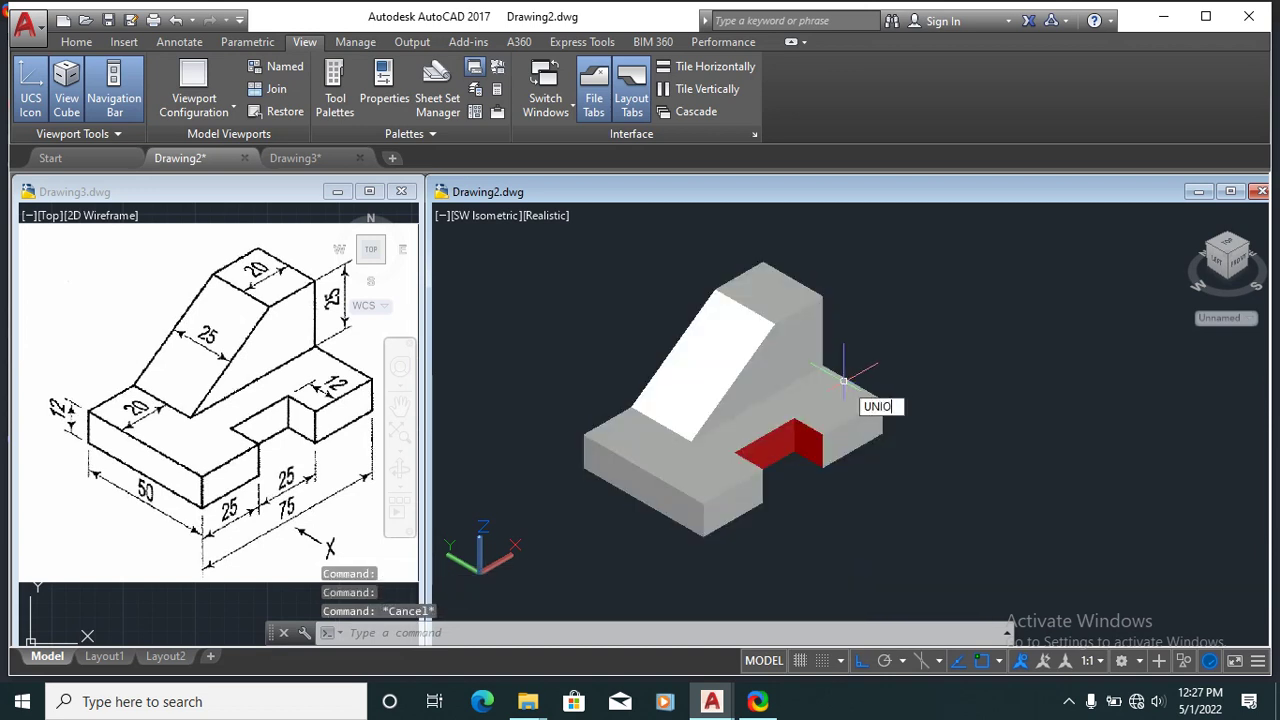
text(N)
key(Return)
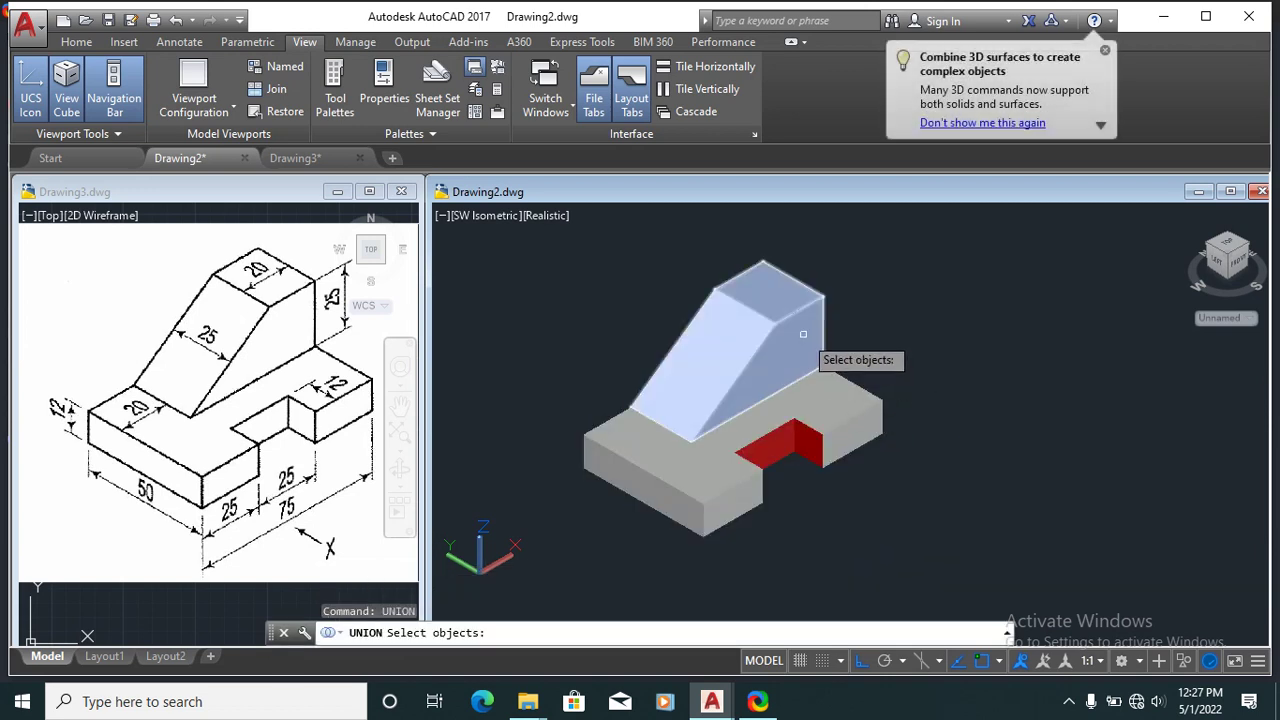
click(803, 334)
click(846, 423)
key(Return)
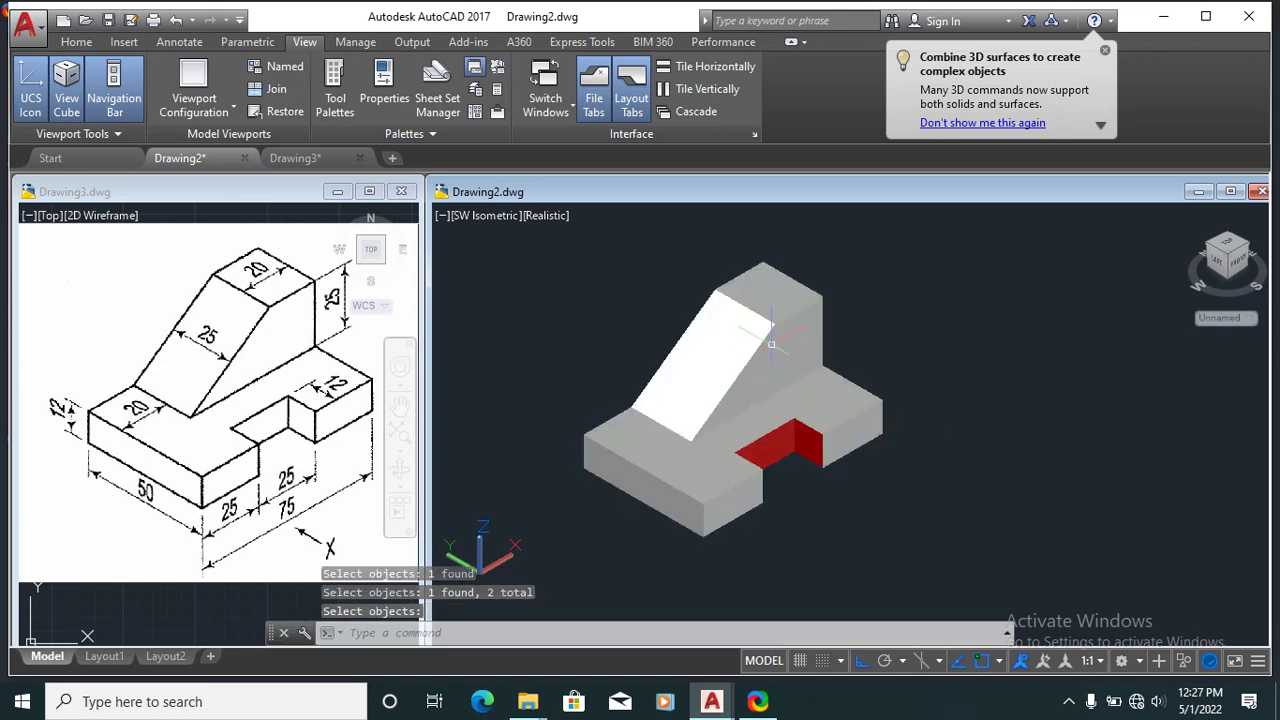
key(Return)
click(775, 345)
key(Escape)
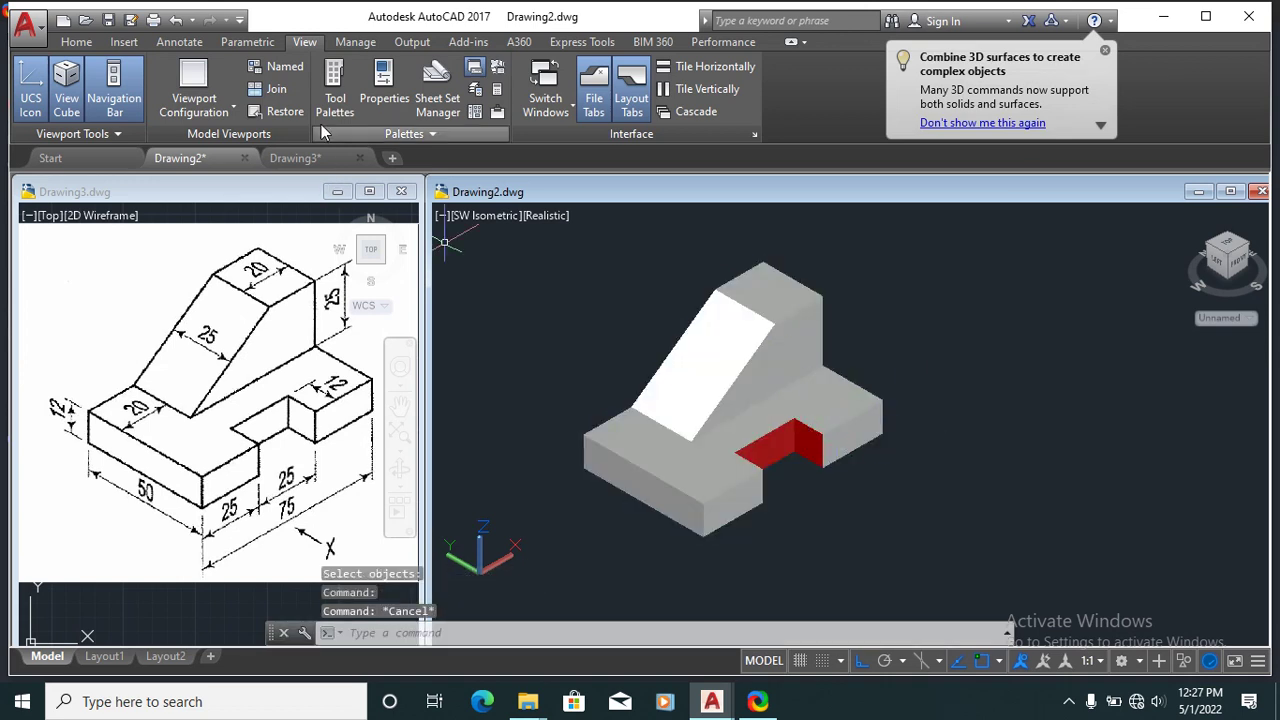
Step: Turn on the Navigation Bar and orbit to inspect the merged model
click(190, 80)
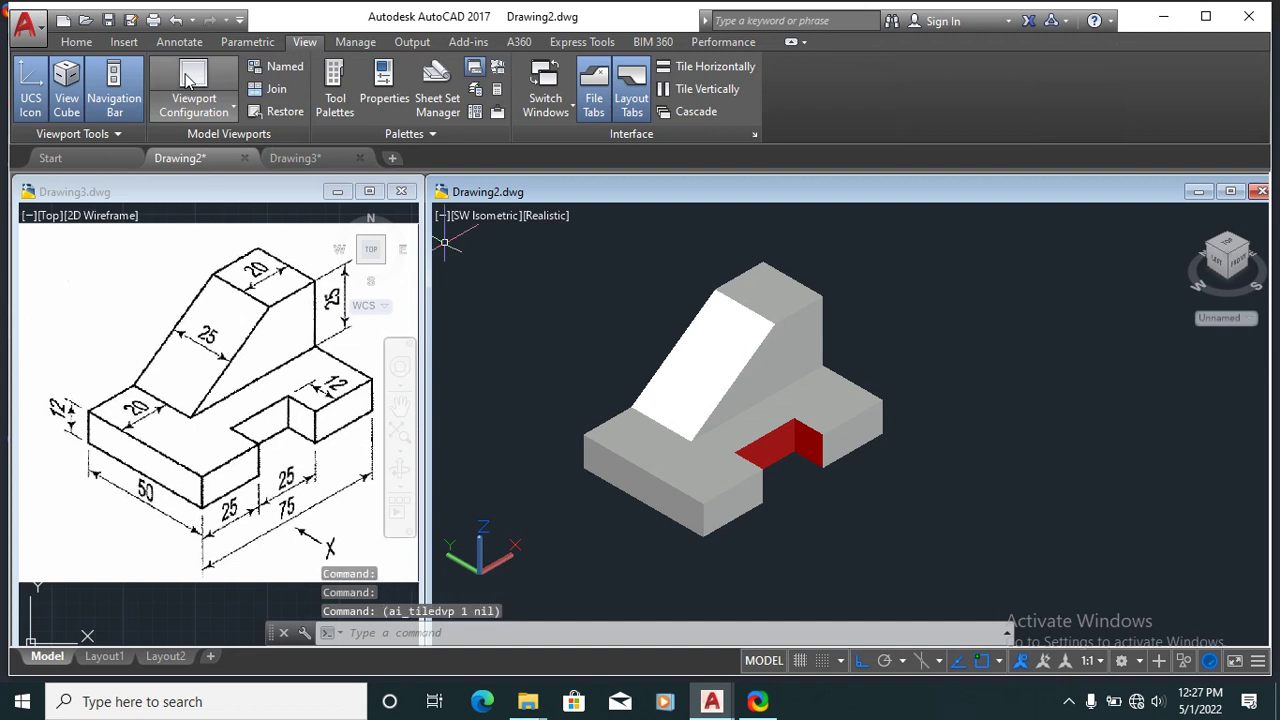
click(113, 85)
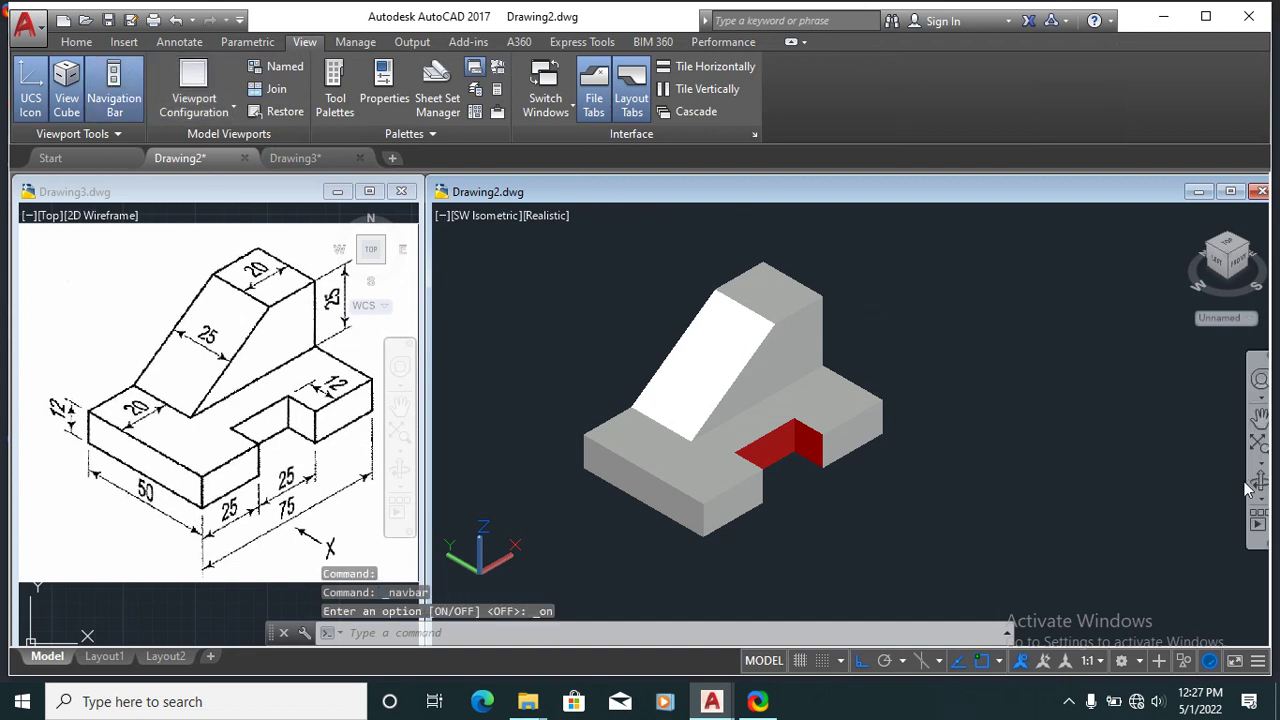
click(1262, 487)
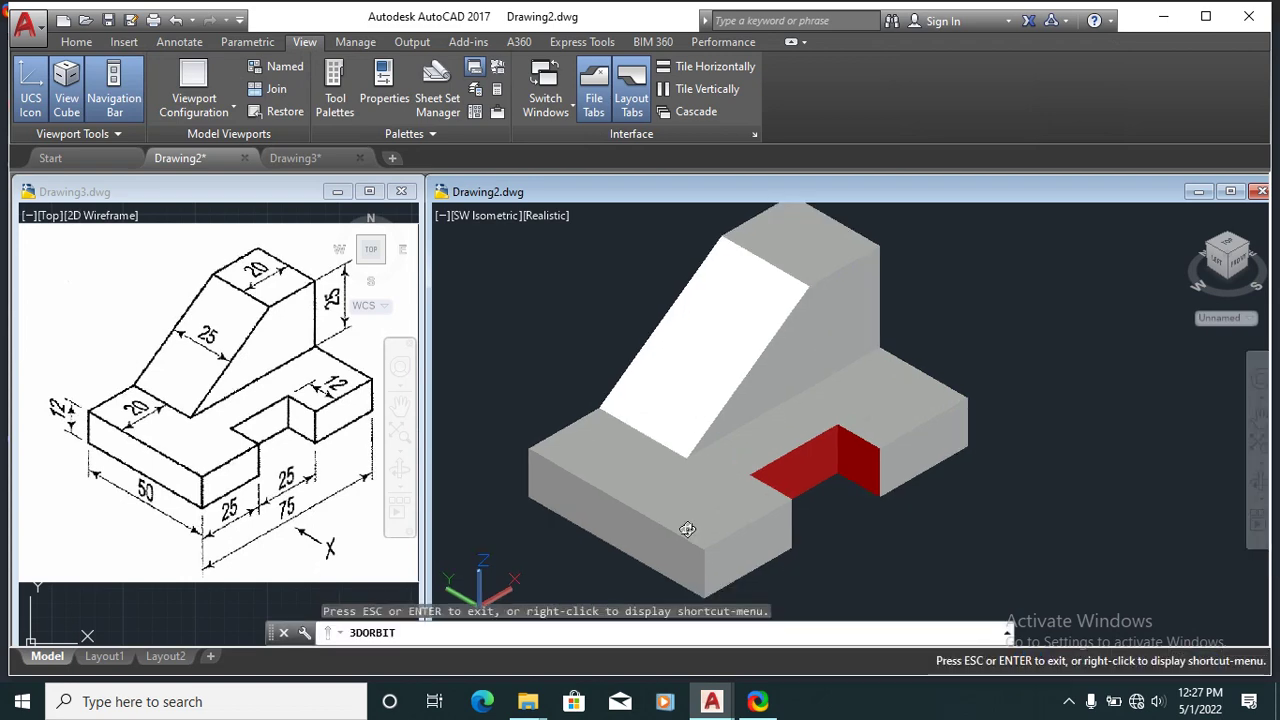
mouse_move(686, 529)
mouse_down()
mouse_move(906, 416)
mouse_move(946, 517)
mouse_move(680, 446)
mouse_move(692, 505)
mouse_move(712, 518)
mouse_up()
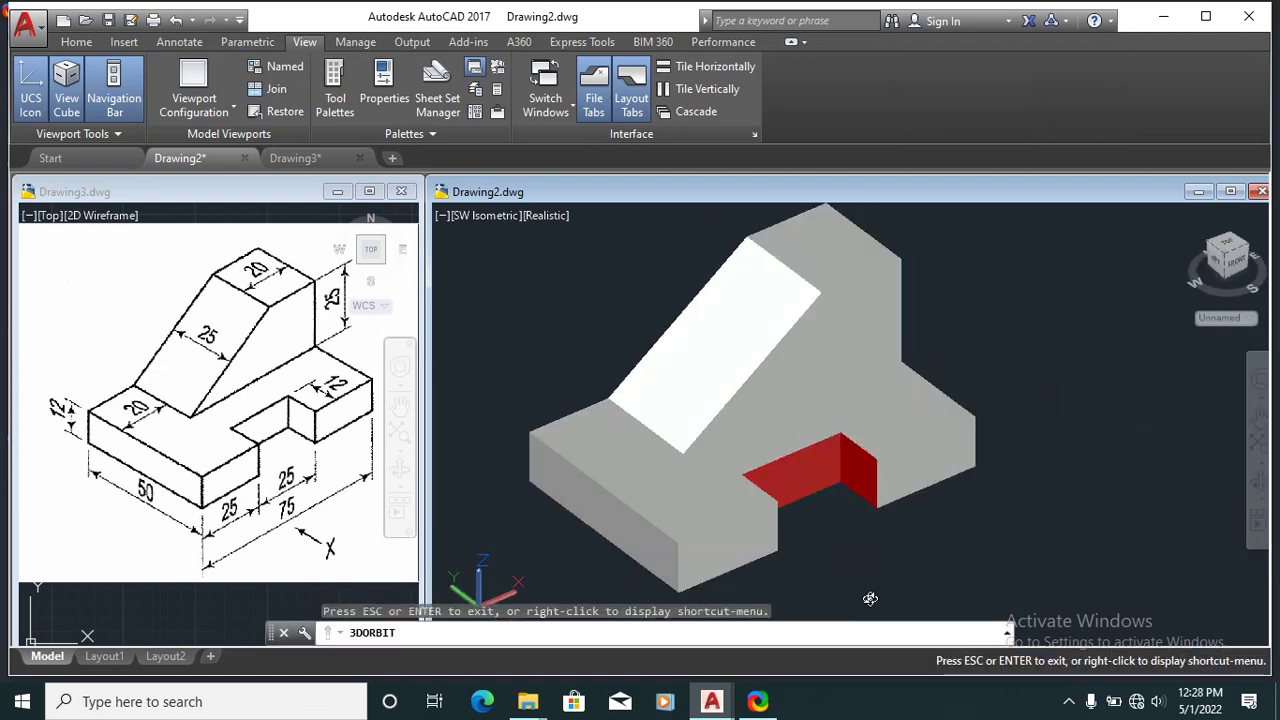